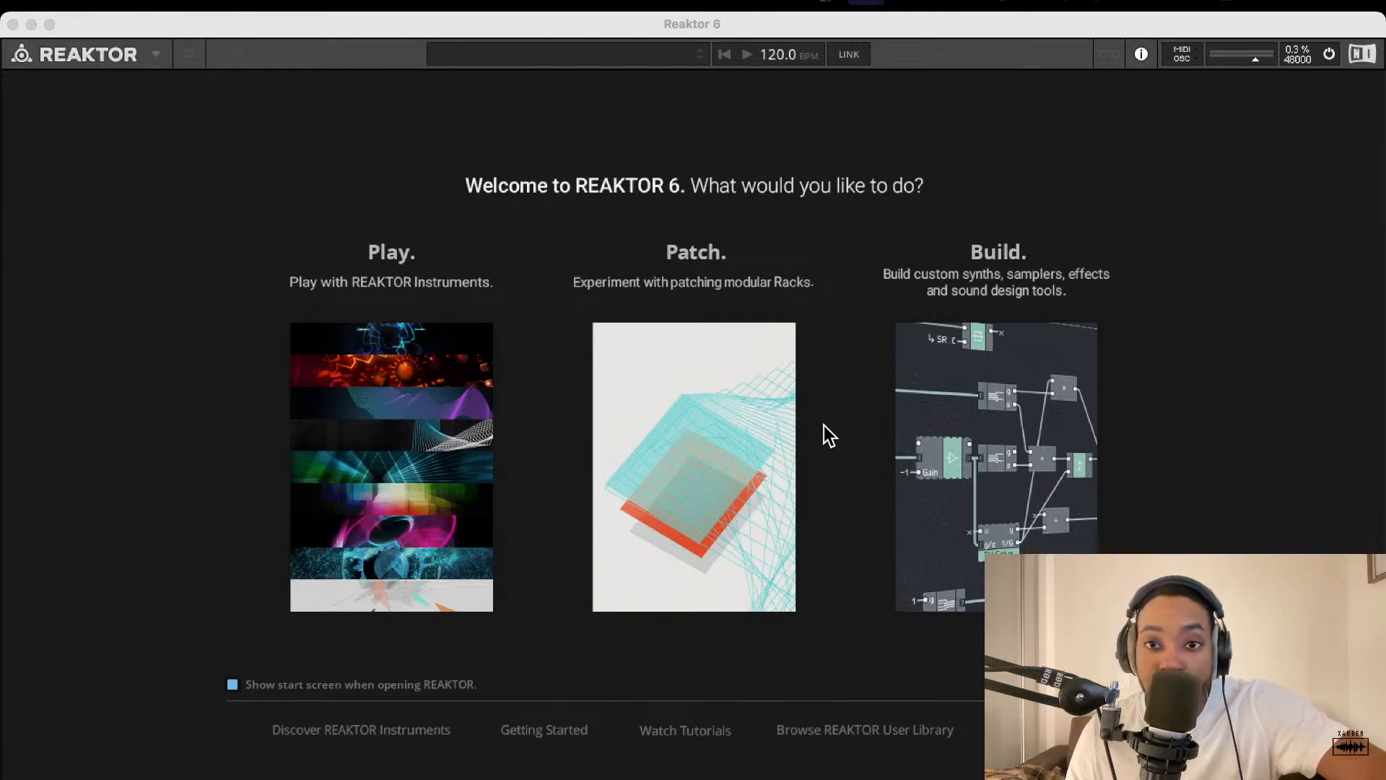
# Create a new ensemble for building custom synths and open the Bento Box blocks in the Blocks Base library
pyautogui.click(951, 370)
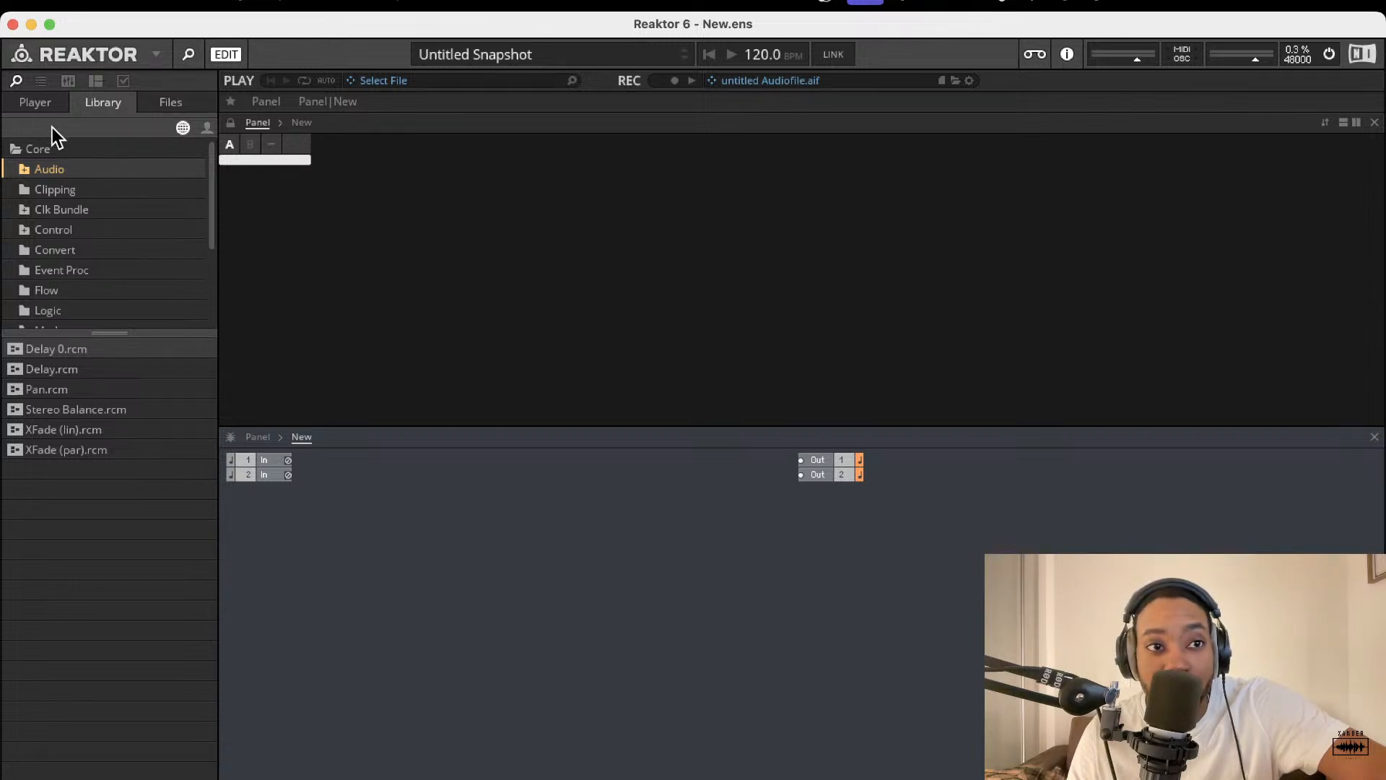
pyautogui.click(32, 101)
pyautogui.scroll(-4, 147, 283)
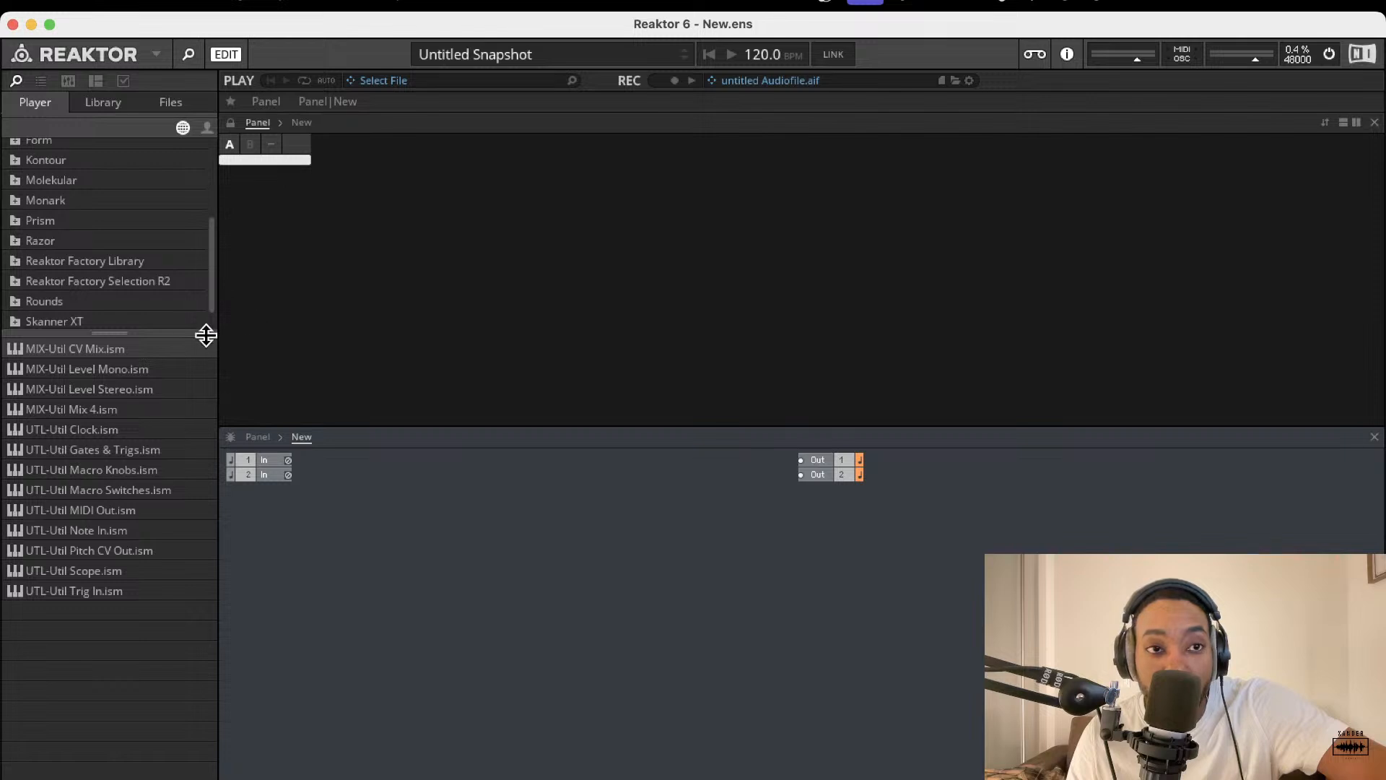
pyautogui.scroll(5, 144, 296)
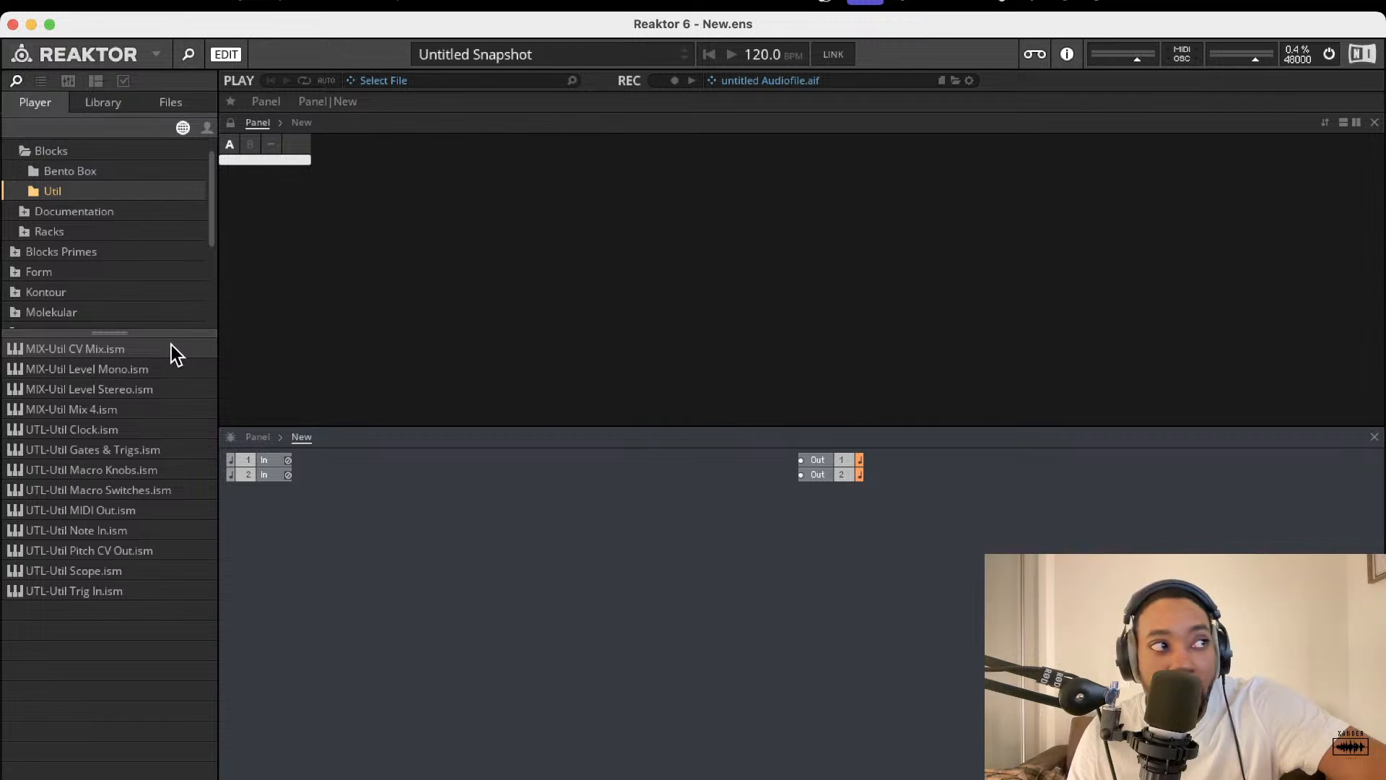
pyautogui.click(73, 153)
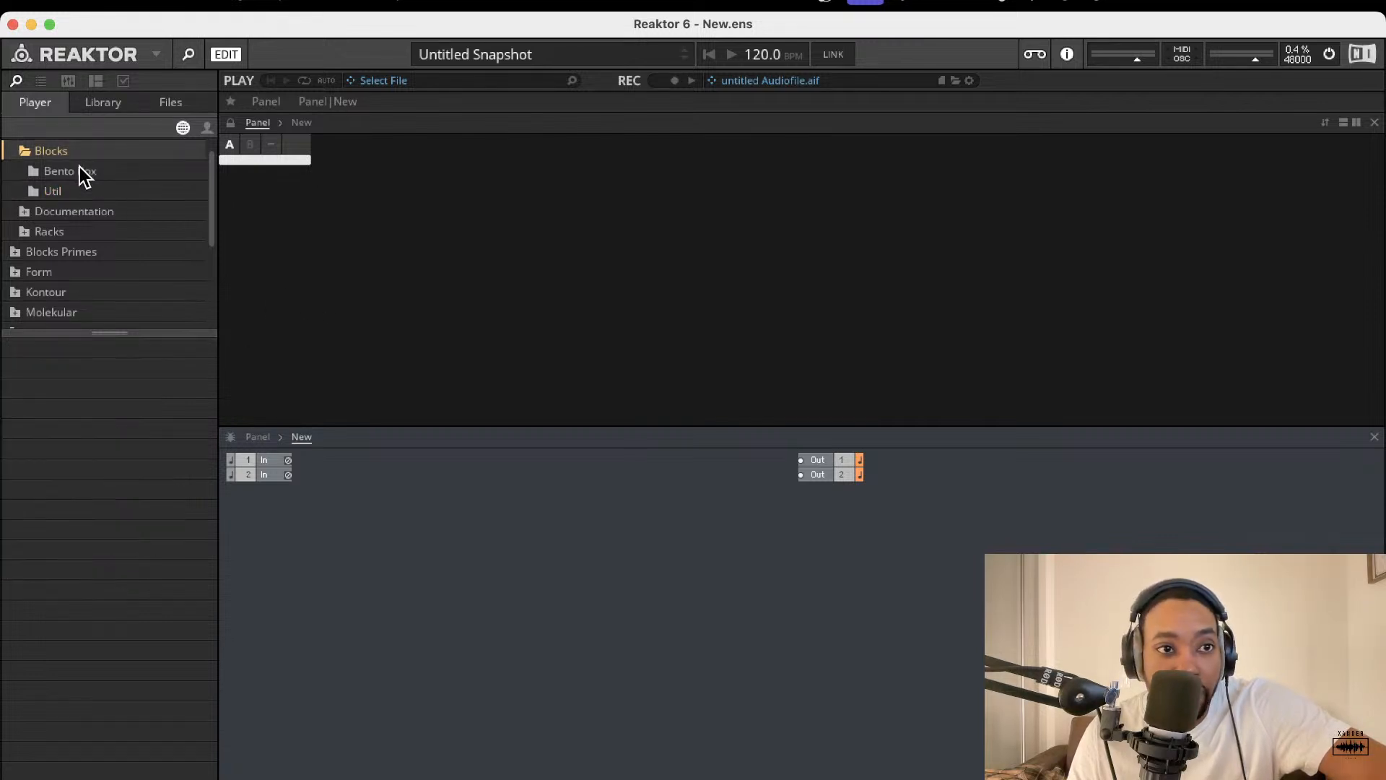
pyautogui.click(80, 169)
pyautogui.click(72, 190)
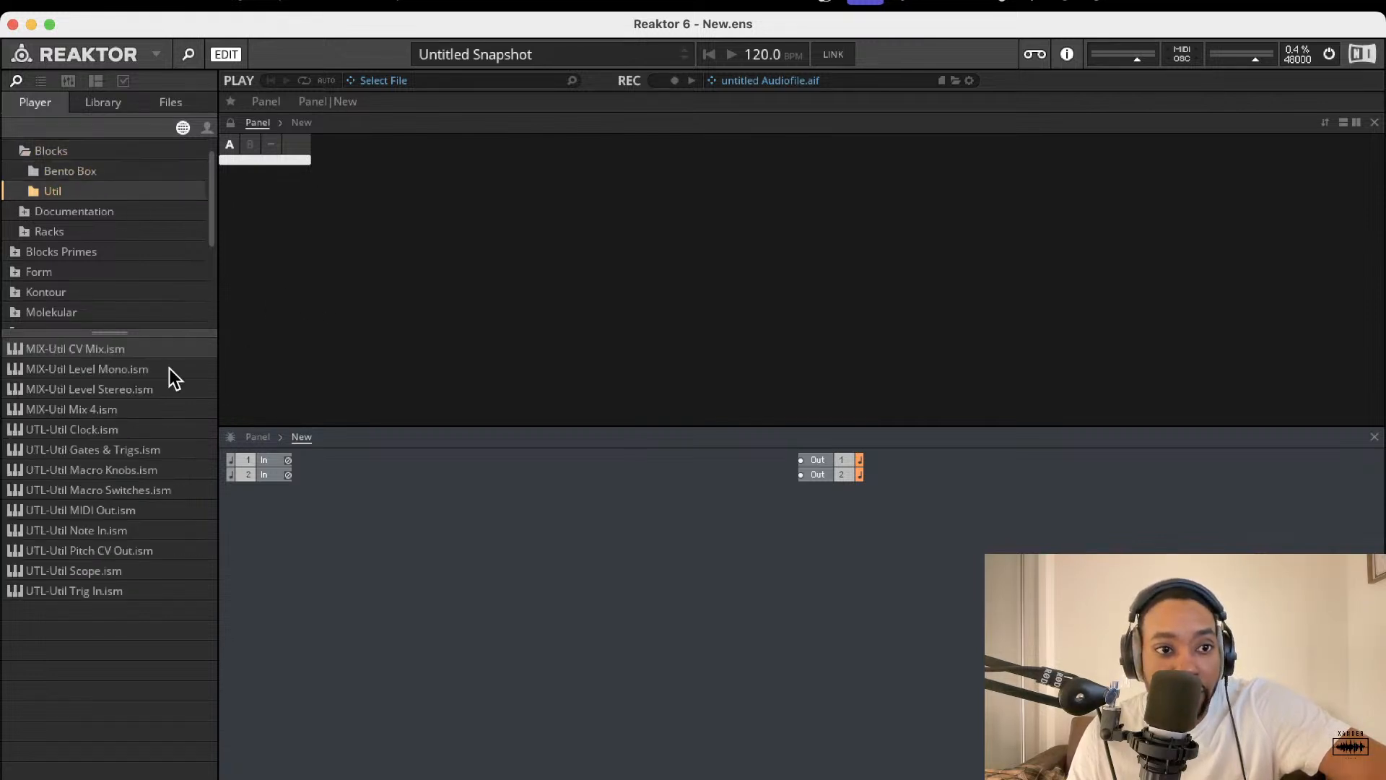
pyautogui.click(58, 171)
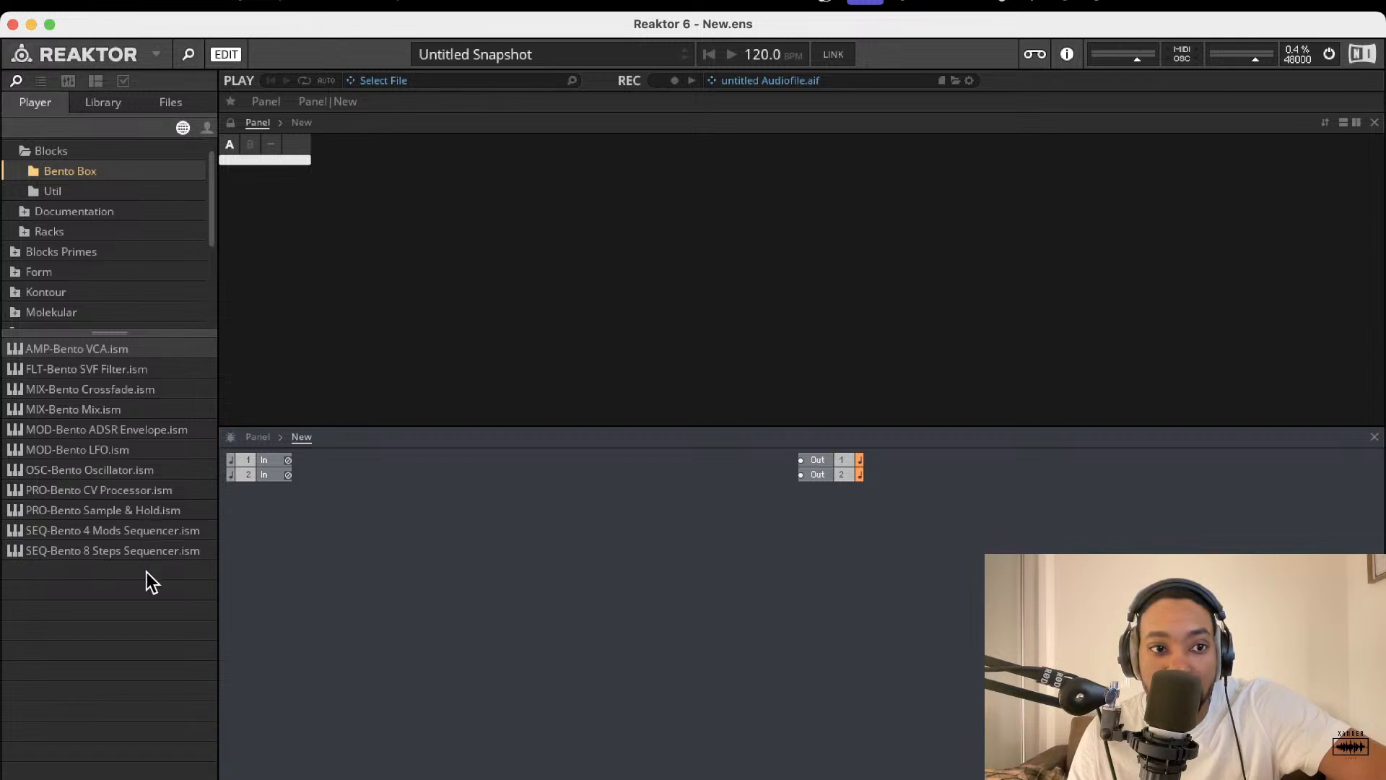
# Add a Bento Box Oscillator to the structure, duplicate it, and space the two oscillator blocks apart
pyautogui.moveTo(127, 467); pyautogui.dragTo(486, 540)
pyautogui.moveTo(558, 590); pyautogui.dragTo(574, 579)
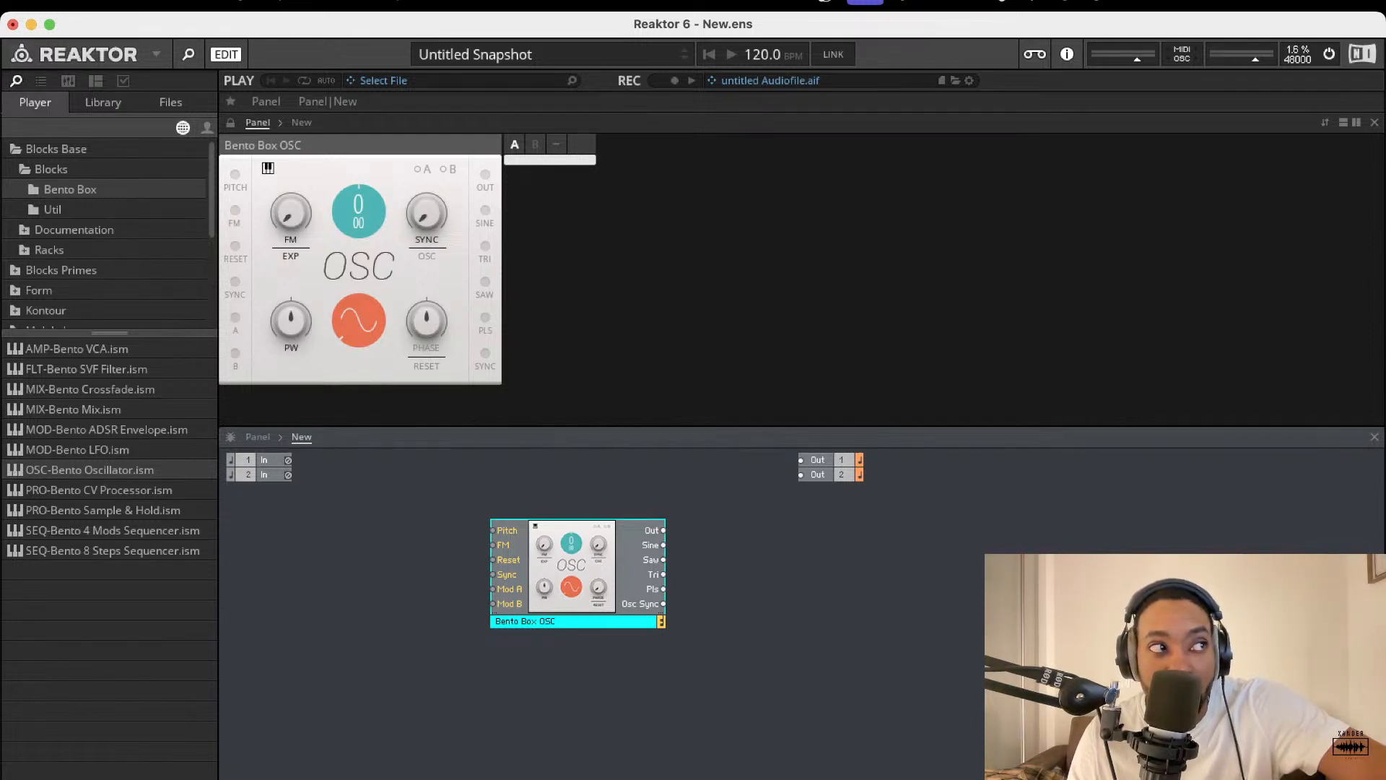
pyautogui.moveTo(569, 540); pyautogui.dragTo(714, 574)
pyautogui.press('super+d')
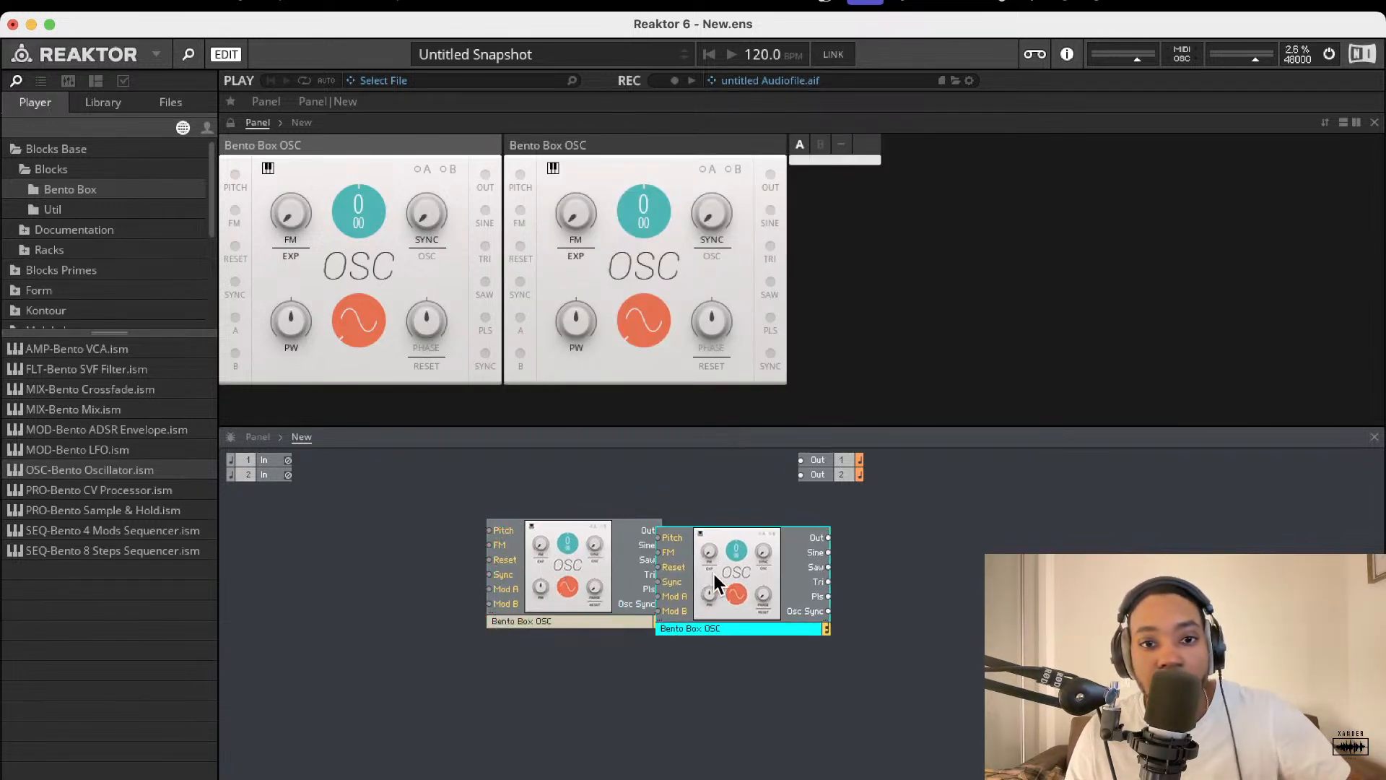
pyautogui.click(508, 579)
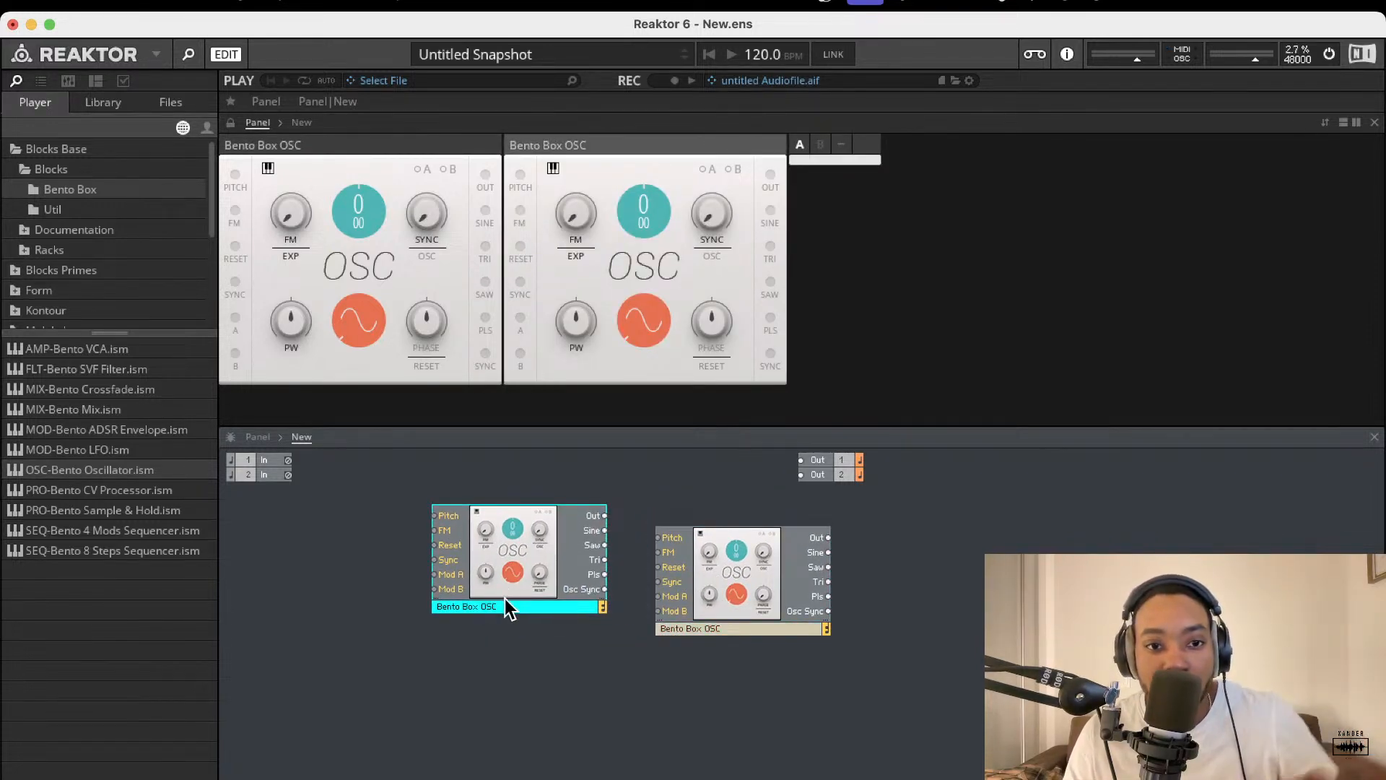
# Rename the original oscillator Bento Box OSC 1 and its duplicate Bento Box OSC 2
pyautogui.doubleClick(508, 578)
pyautogui.click(303, 437)
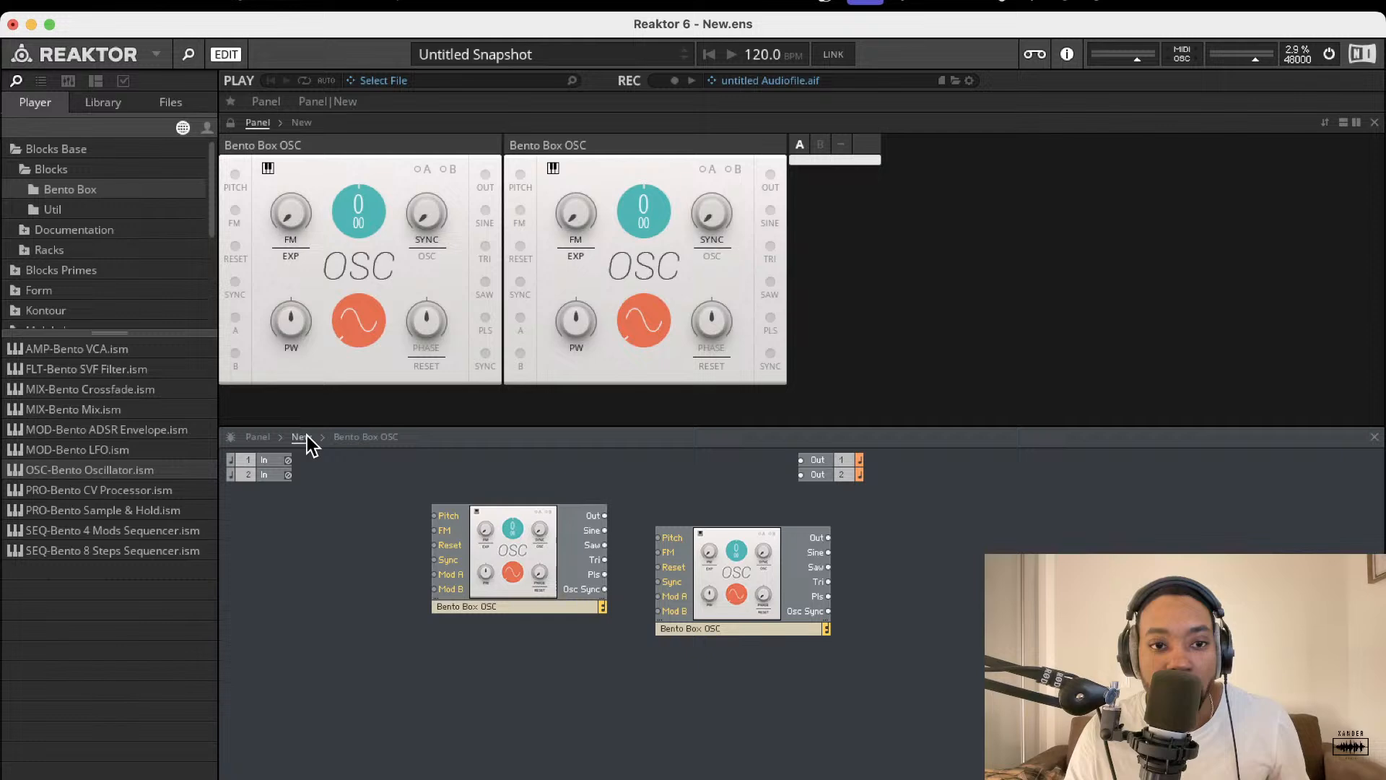
pyautogui.doubleClick(498, 606)
pyautogui.write('1')
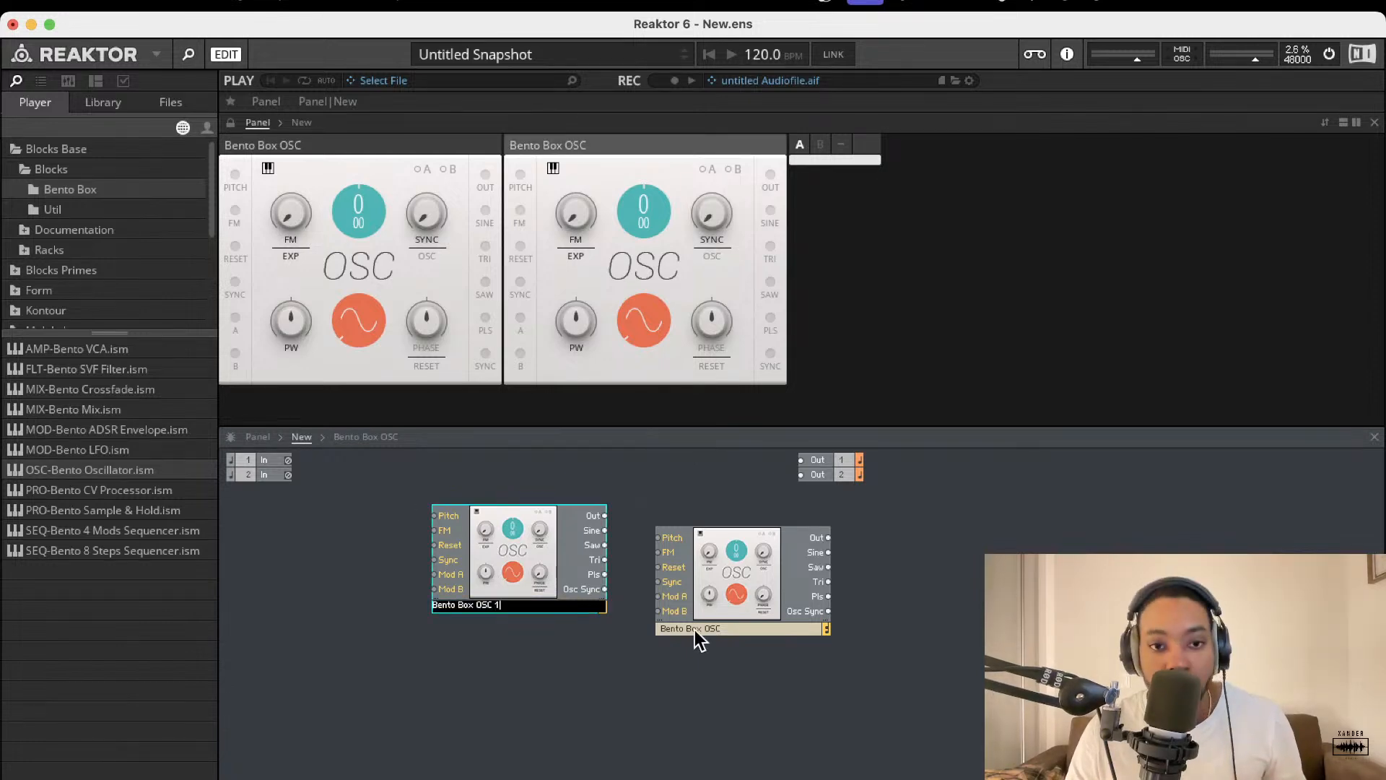
pyautogui.press('Return')
pyautogui.doubleClick(706, 630)
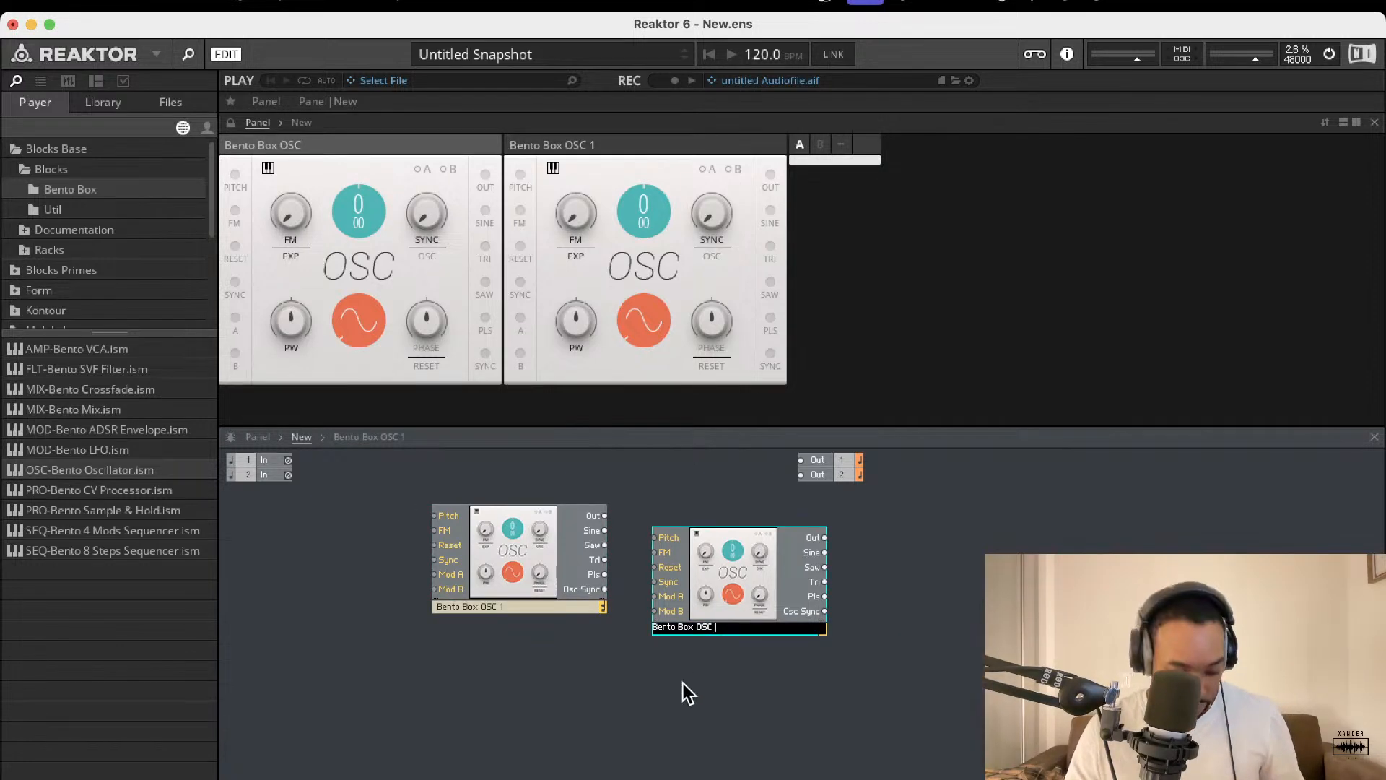
pyautogui.write('2')
pyautogui.press('Return')
# Place OSC 1 before OSC 2 on the panel and line both blocks up side by side in the structure
pyautogui.moveTo(707, 596)
pyautogui.mouseDown()
pyautogui.moveTo(691, 609)
pyautogui.moveTo(709, 601)
pyautogui.mouseUp()
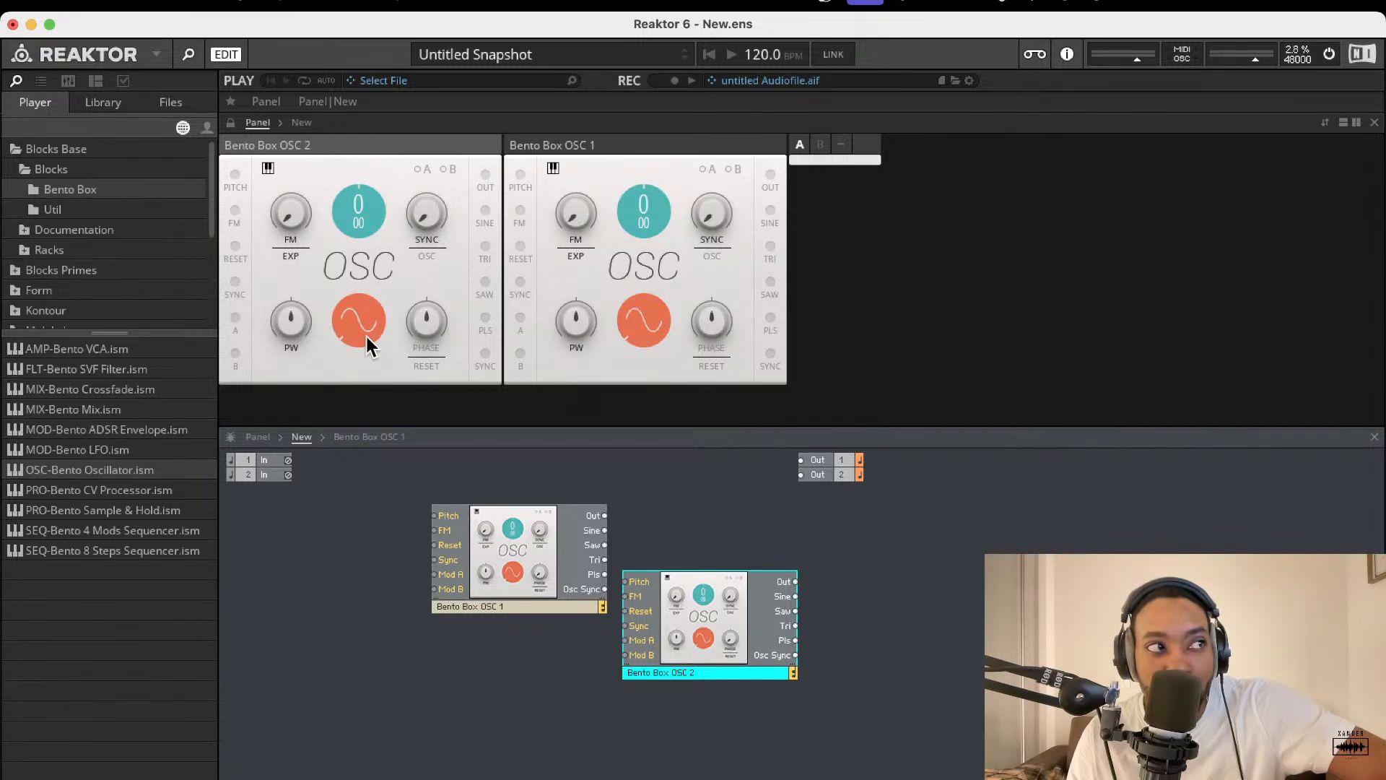
pyautogui.moveTo(365, 333)
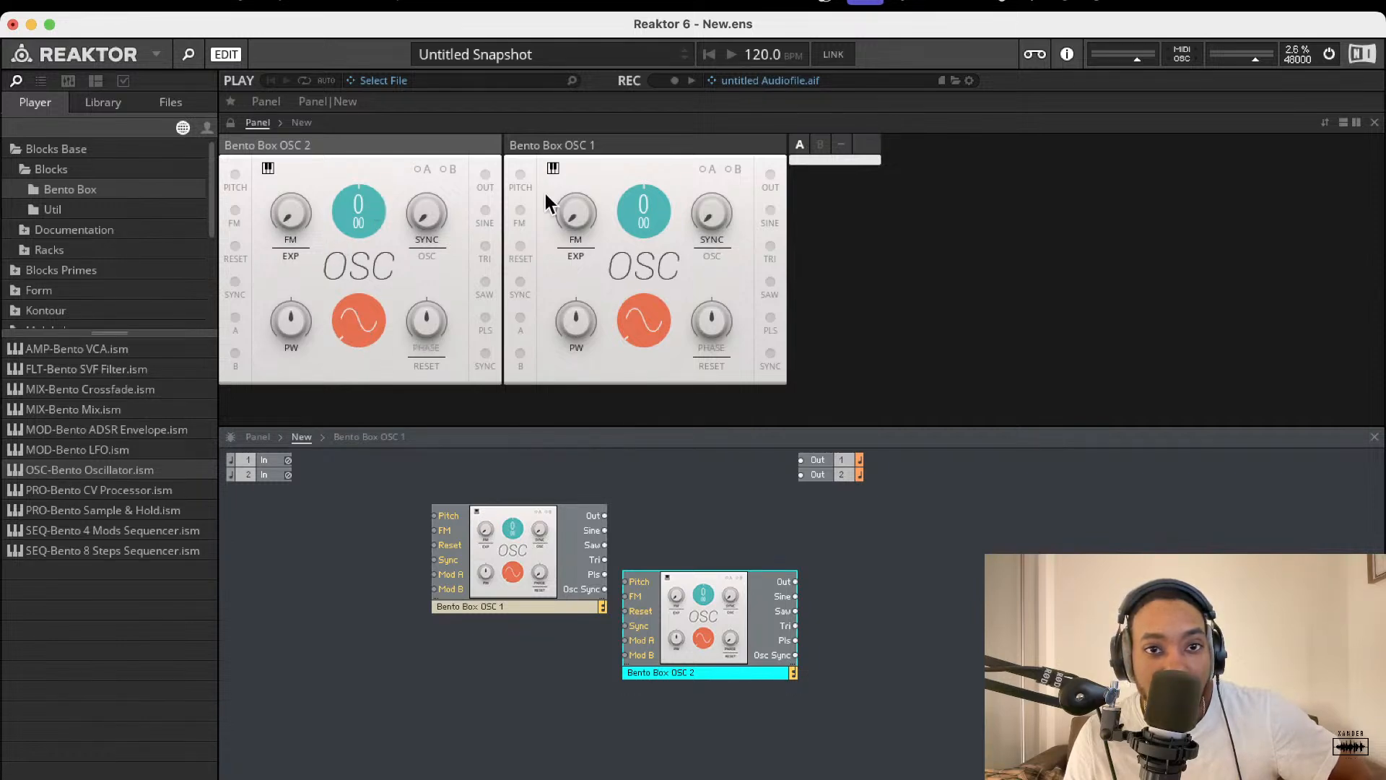
pyautogui.moveTo(622, 142); pyautogui.dragTo(354, 151)
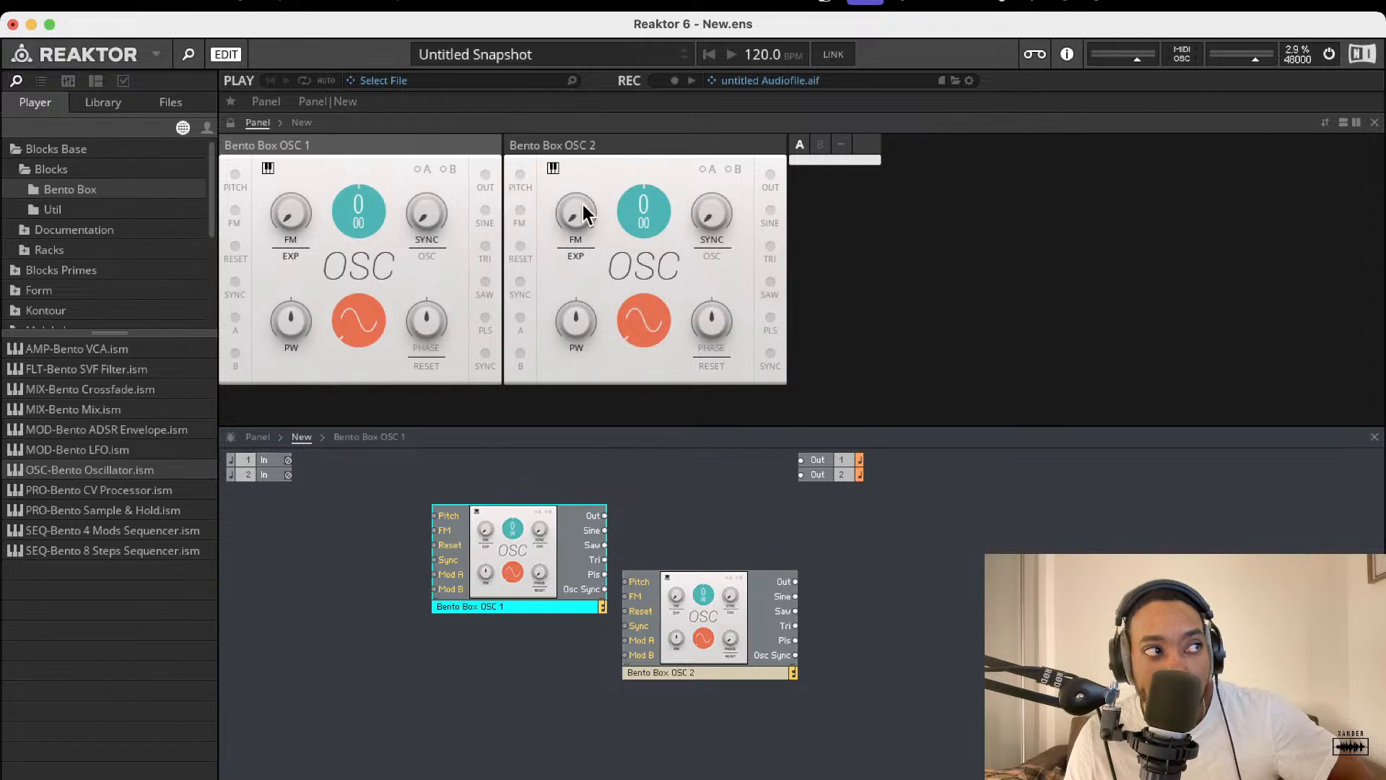
pyautogui.moveTo(710, 600); pyautogui.dragTo(704, 531)
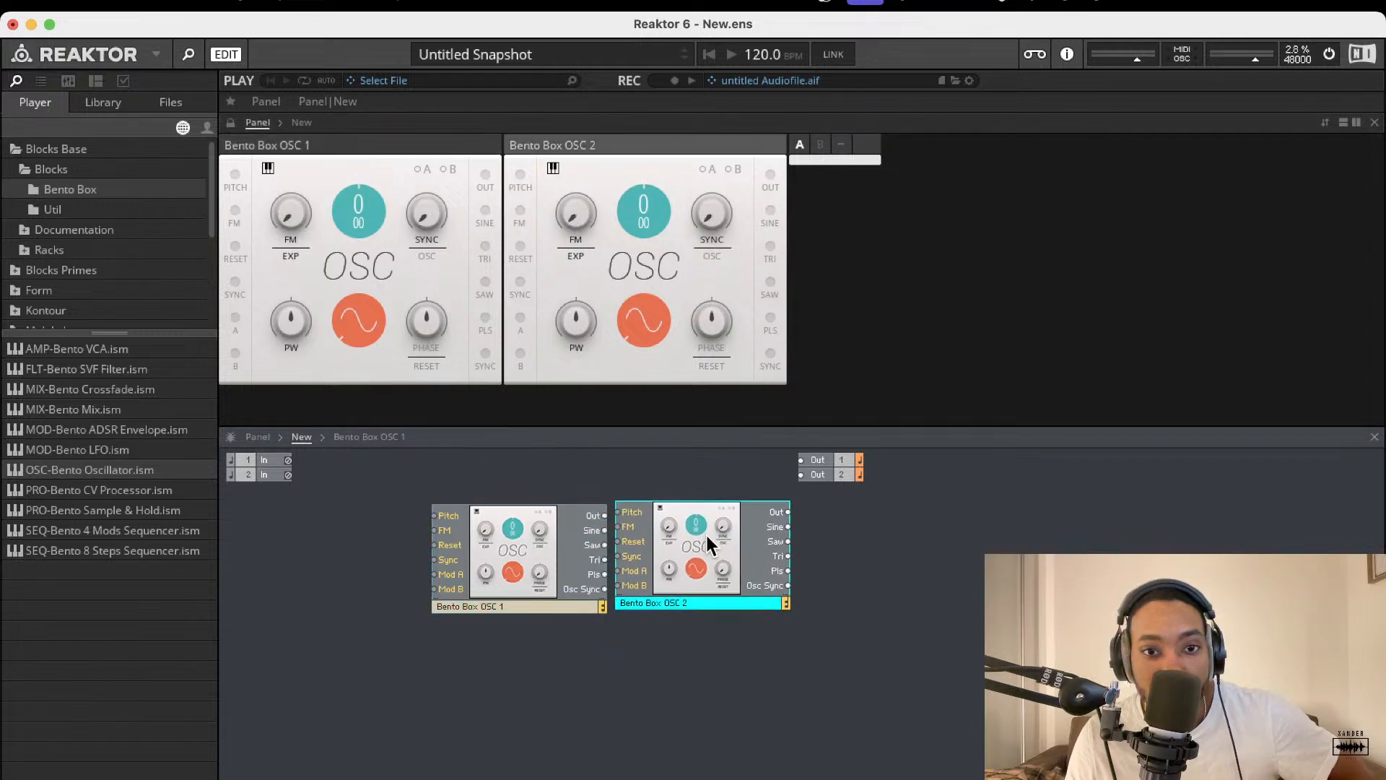
pyautogui.moveTo(522, 559); pyautogui.dragTo(470, 548)
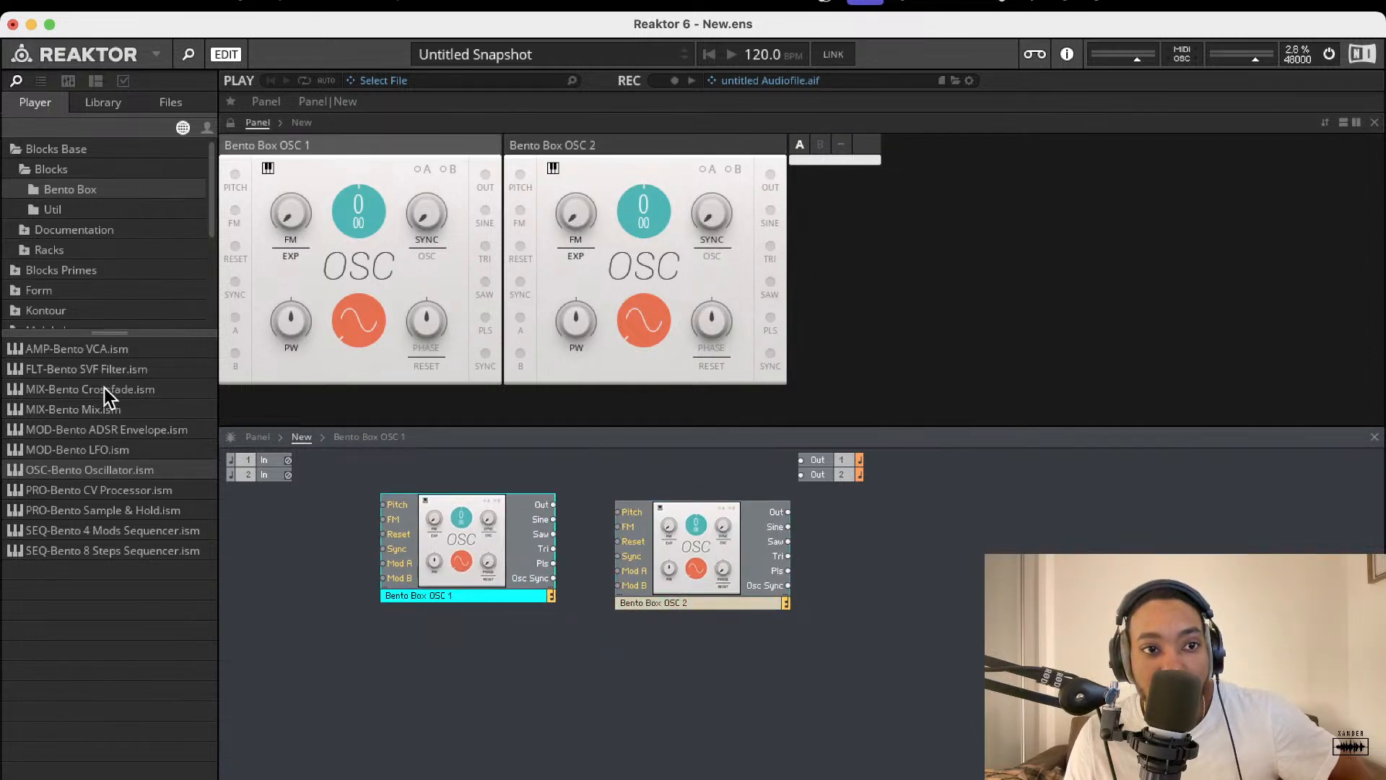
# Add a Bento Box LFO below the oscillators and connect its output only to the FM input of OSC 2
pyautogui.moveTo(112, 451); pyautogui.dragTo(517, 668)
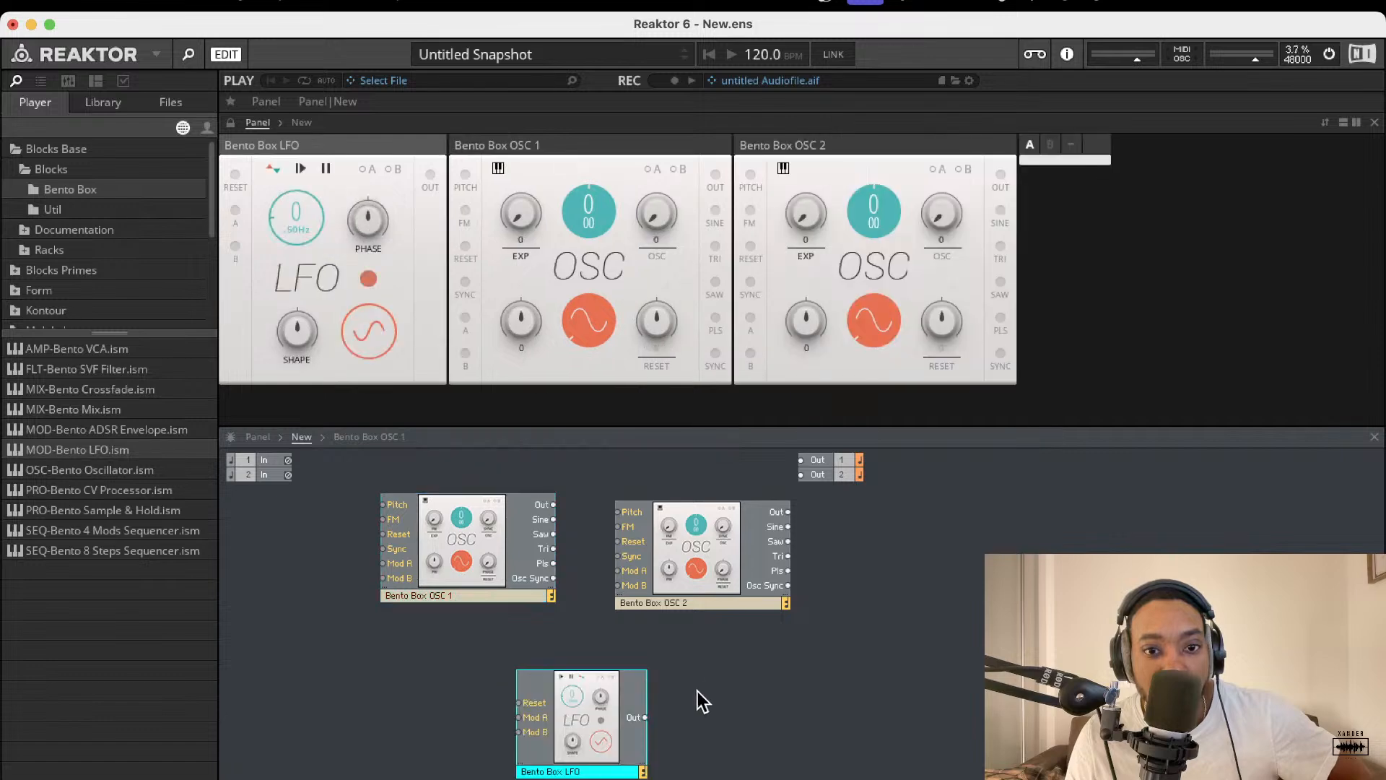
pyautogui.moveTo(566, 710); pyautogui.dragTo(617, 511)
pyautogui.click(597, 592)
pyautogui.moveTo(544, 718); pyautogui.dragTo(618, 526)
pyautogui.click(602, 544)
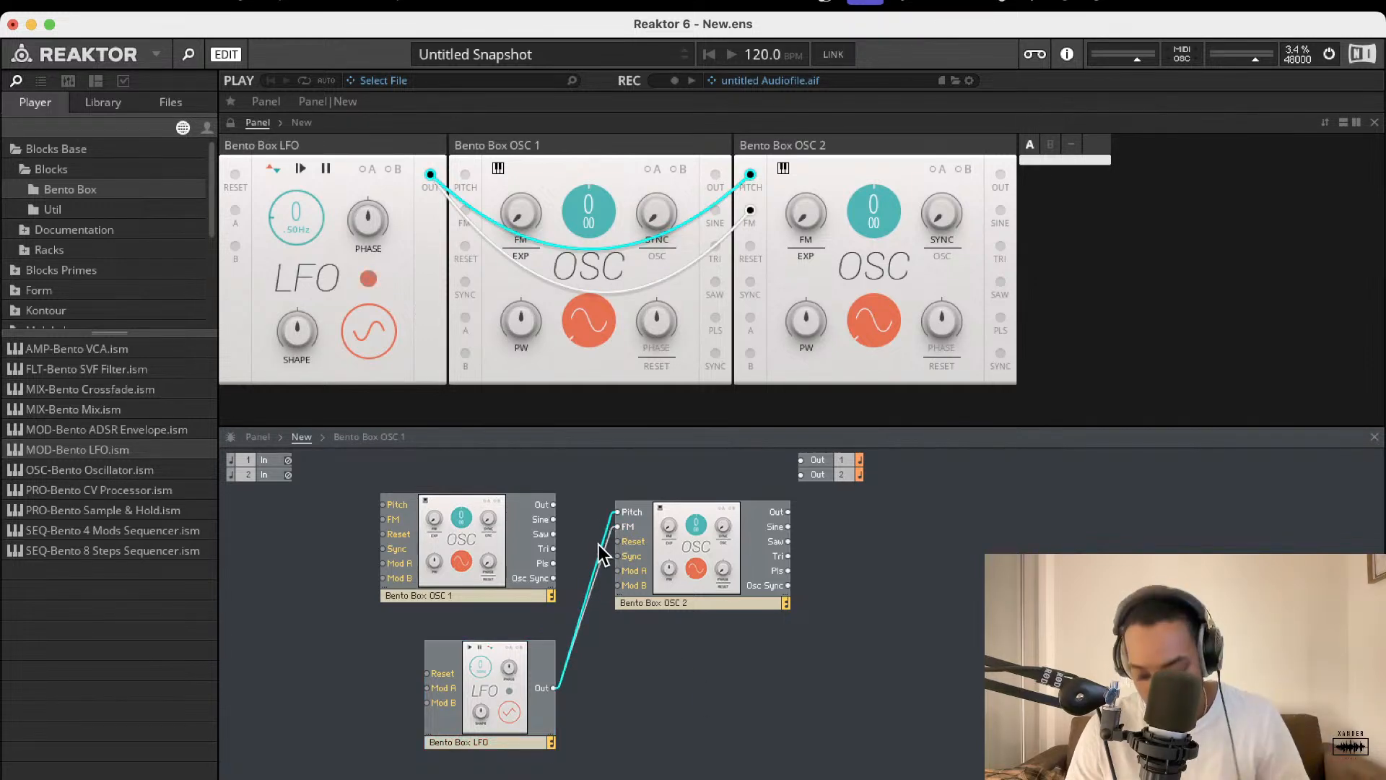
pyautogui.press('Delete')
pyautogui.moveTo(722, 559); pyautogui.dragTo(685, 572)
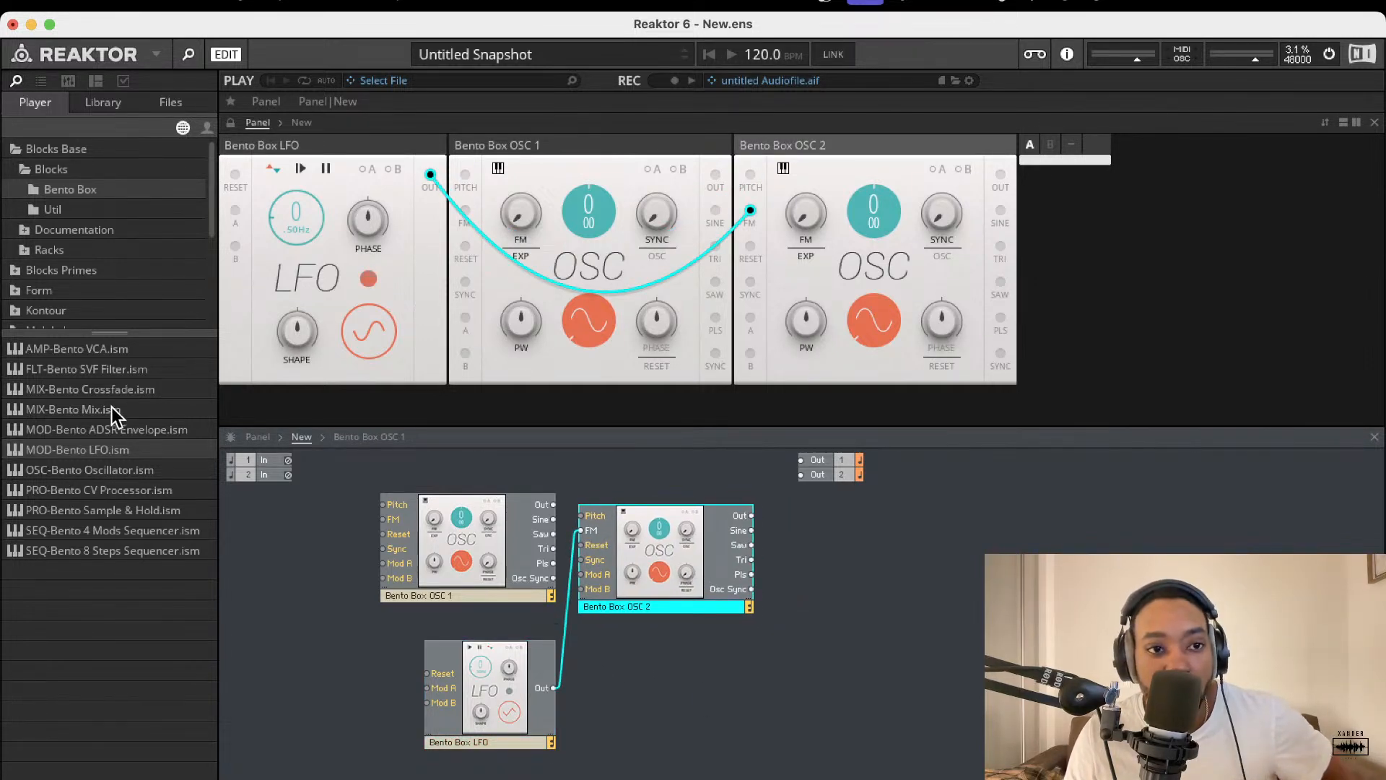
# Add a Util Note In block and connect its Pitch to OSC 1's Pitch, and OSC 1's Out to OSC 2's Pitch
pyautogui.scroll(-1, 106, 180)
pyautogui.click(94, 208)
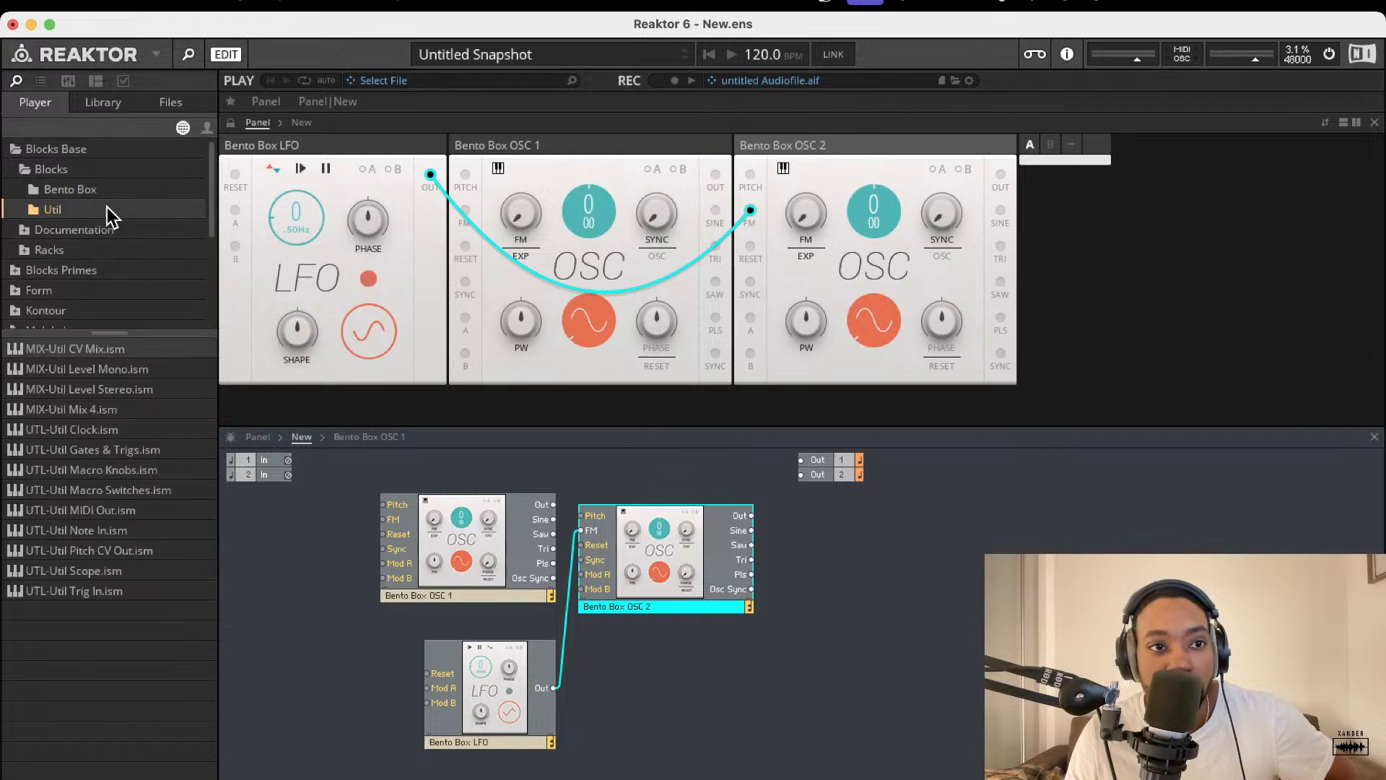
pyautogui.moveTo(133, 530); pyautogui.dragTo(288, 565)
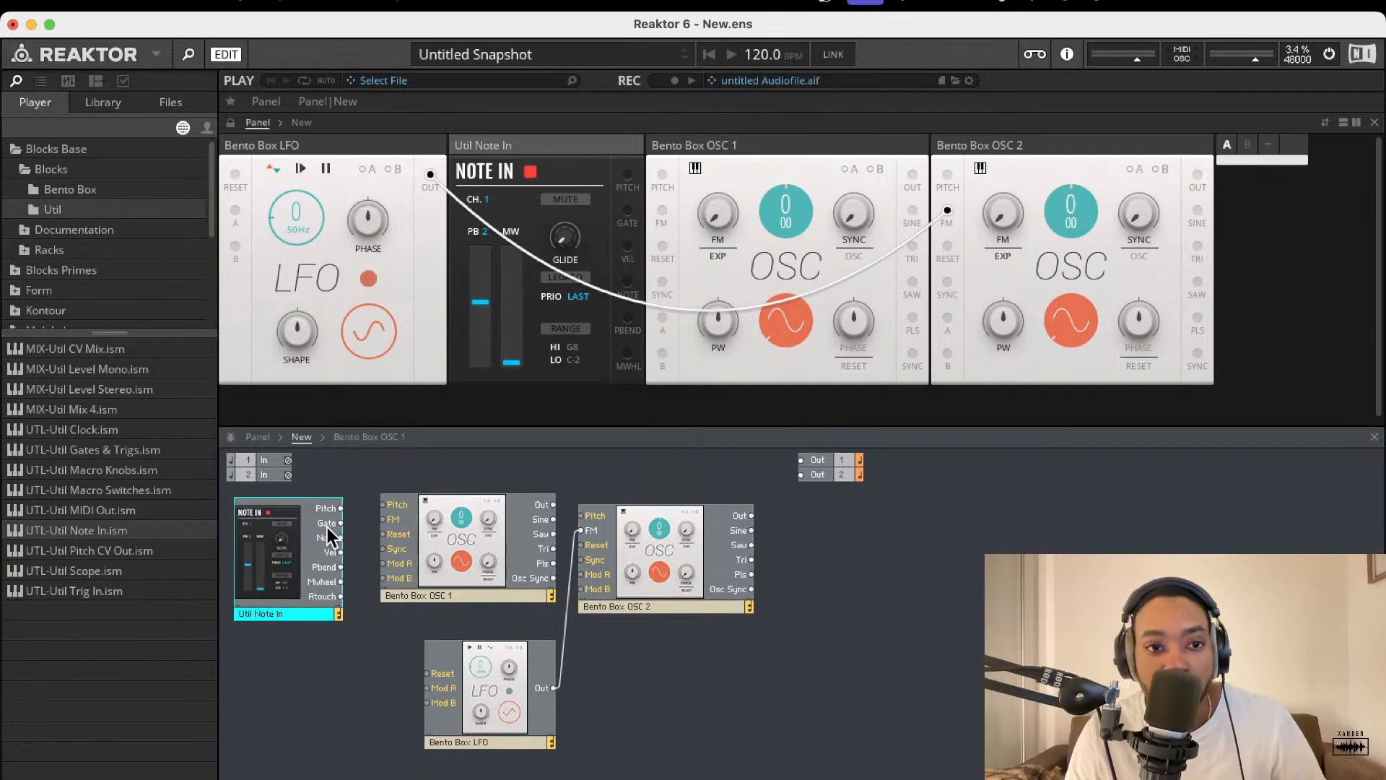
pyautogui.moveTo(340, 508); pyautogui.dragTo(382, 504)
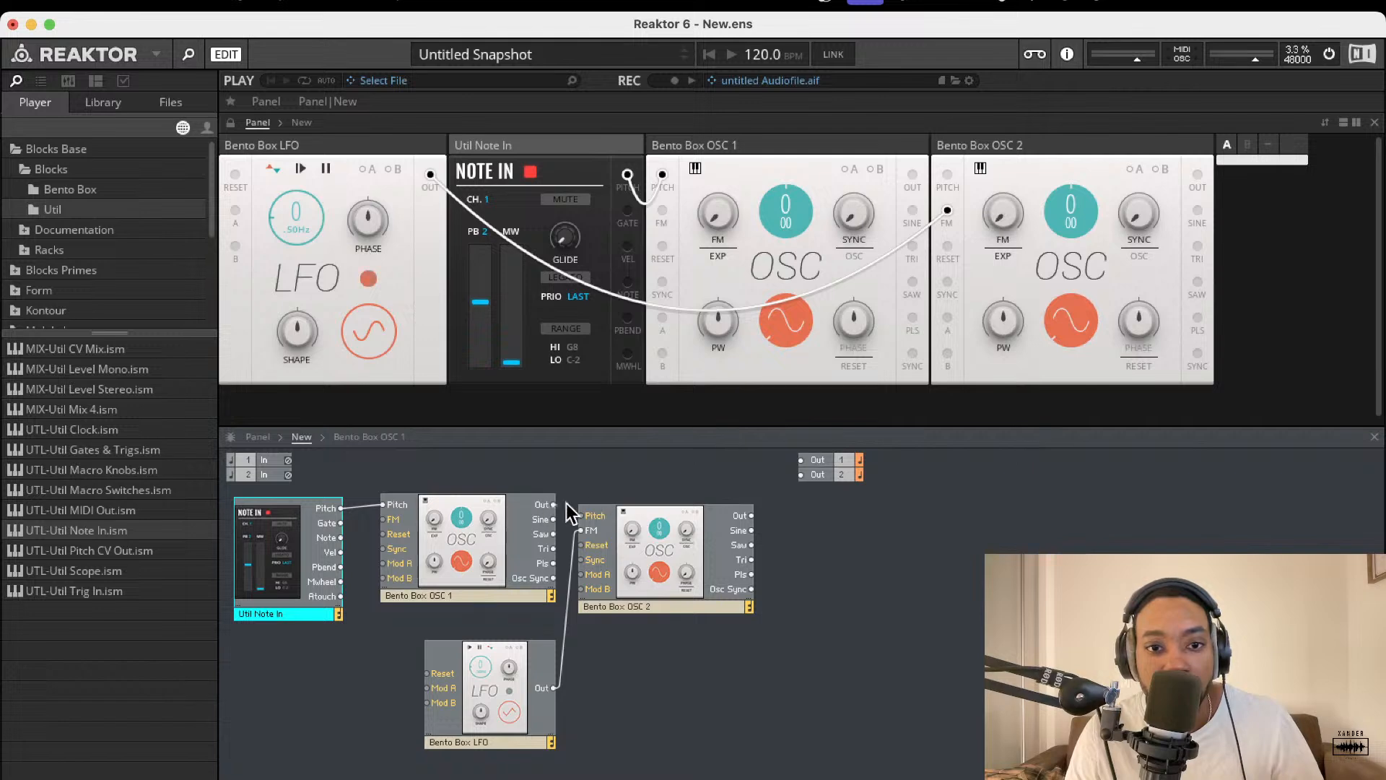
pyautogui.moveTo(555, 504); pyautogui.dragTo(581, 516)
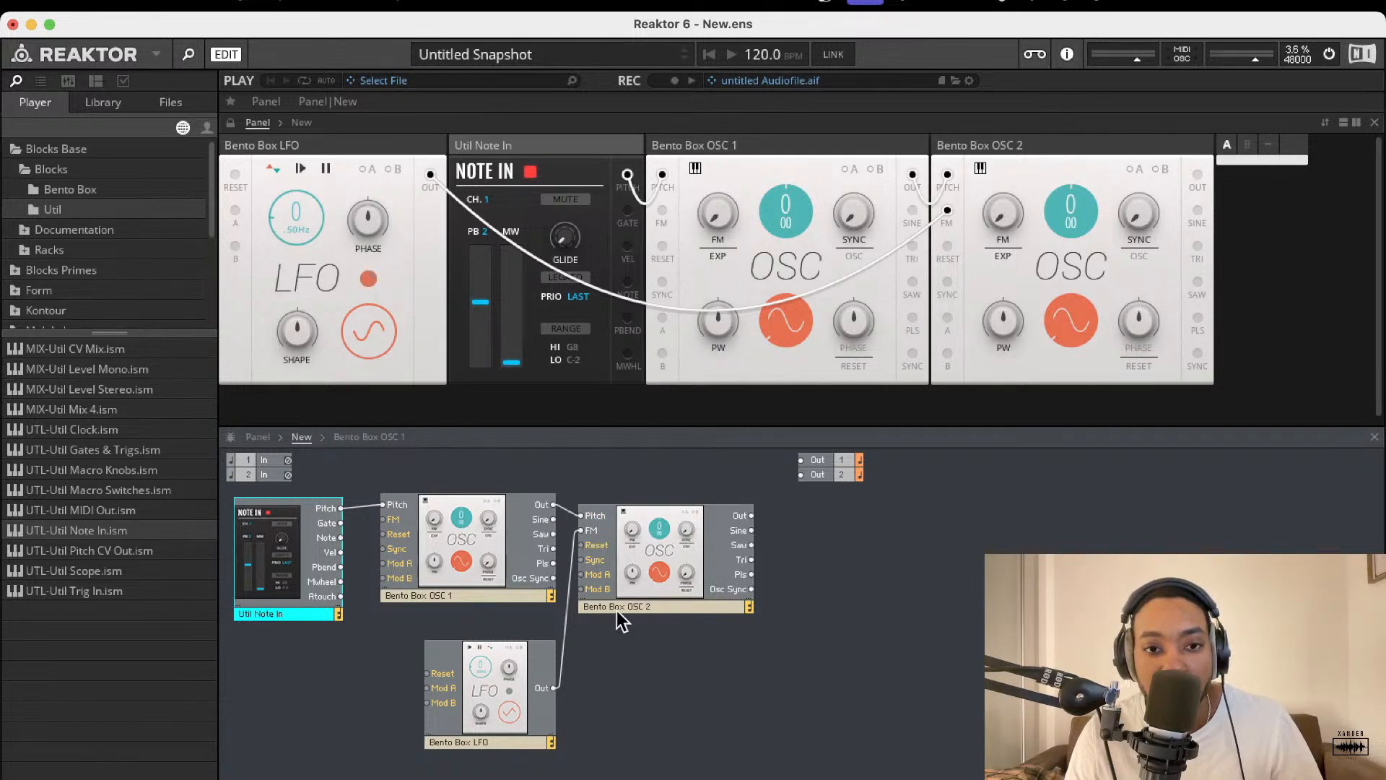
# Stack OSC 2 and the LFO beneath OSC 1 and delete the cable feeding OSC 2's Pitch input
pyautogui.moveTo(688, 573); pyautogui.dragTo(651, 653)
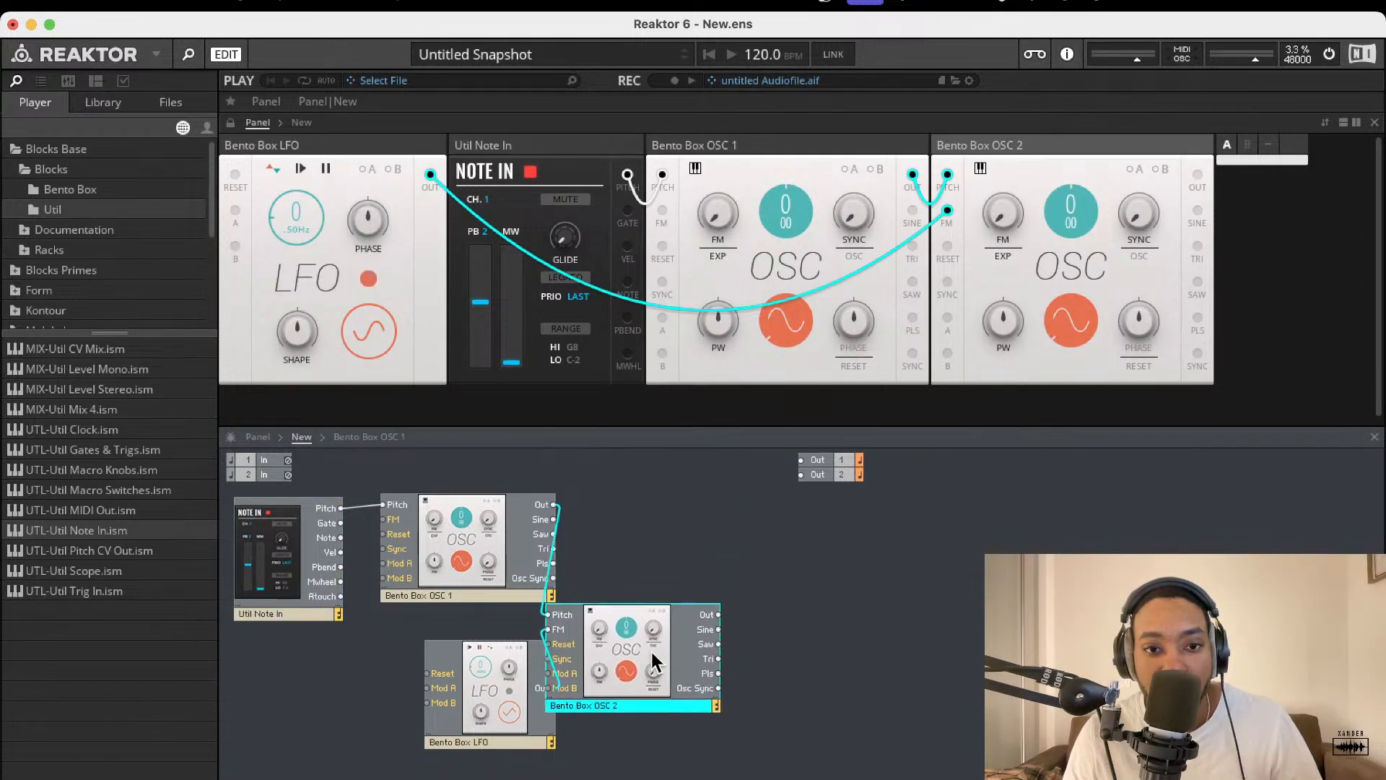
pyautogui.moveTo(496, 685); pyautogui.dragTo(448, 772)
pyautogui.moveTo(652, 628); pyautogui.dragTo(491, 653)
pyautogui.click(646, 625)
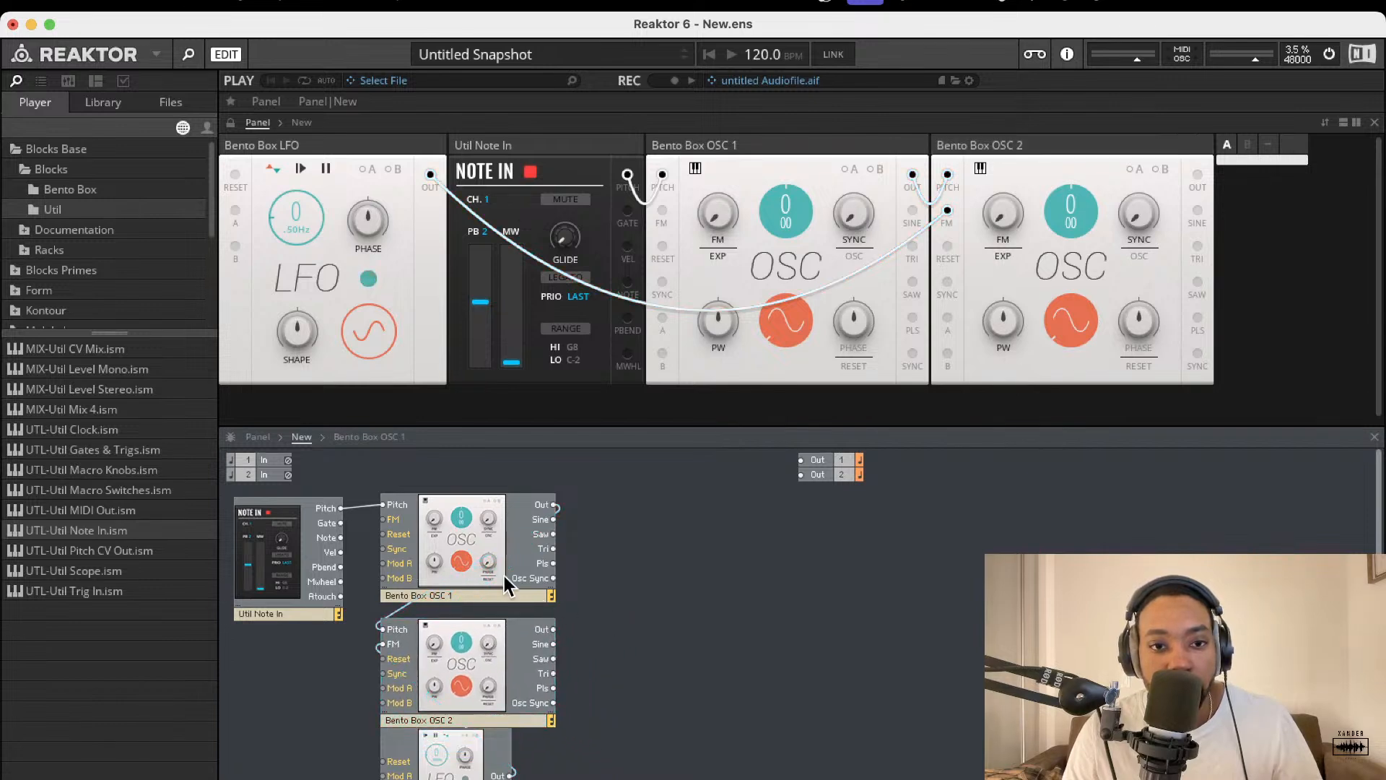
pyautogui.click(400, 610)
pyautogui.press('Delete')
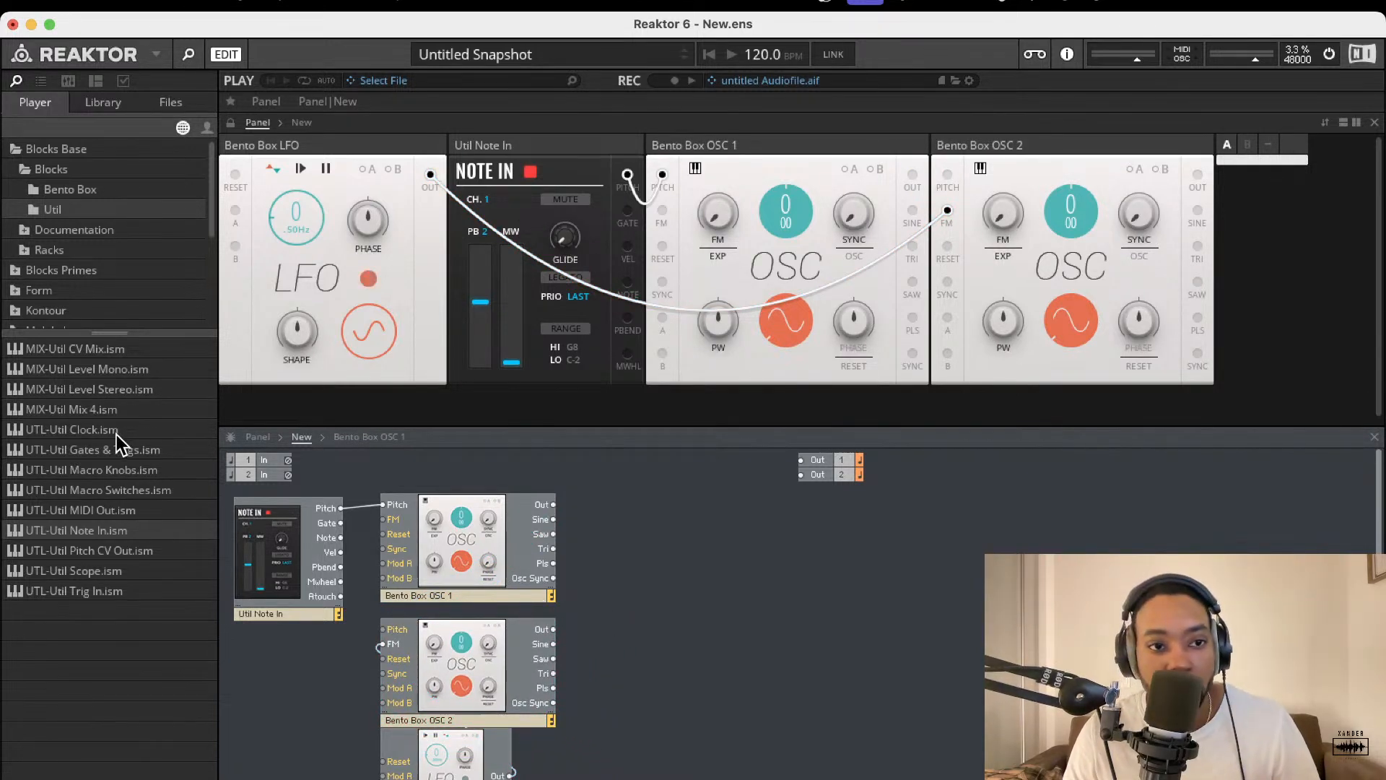
# Add a Bento Box Mix beside the oscillators and connect OSC 1's Out to In 1 and OSC 2's Out to In 2
pyautogui.click(93, 409)
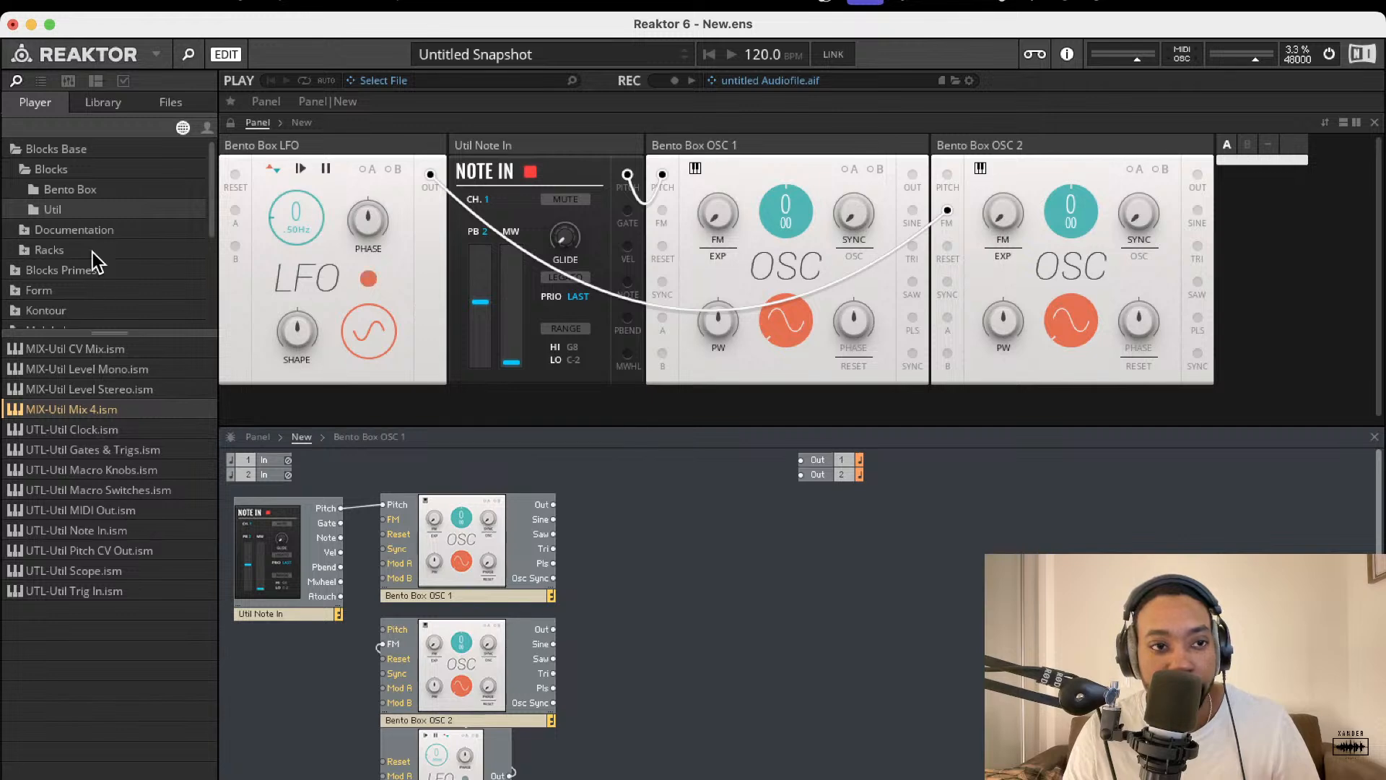
pyautogui.click(78, 190)
pyautogui.click(99, 413)
pyautogui.moveTo(101, 424); pyautogui.dragTo(635, 607)
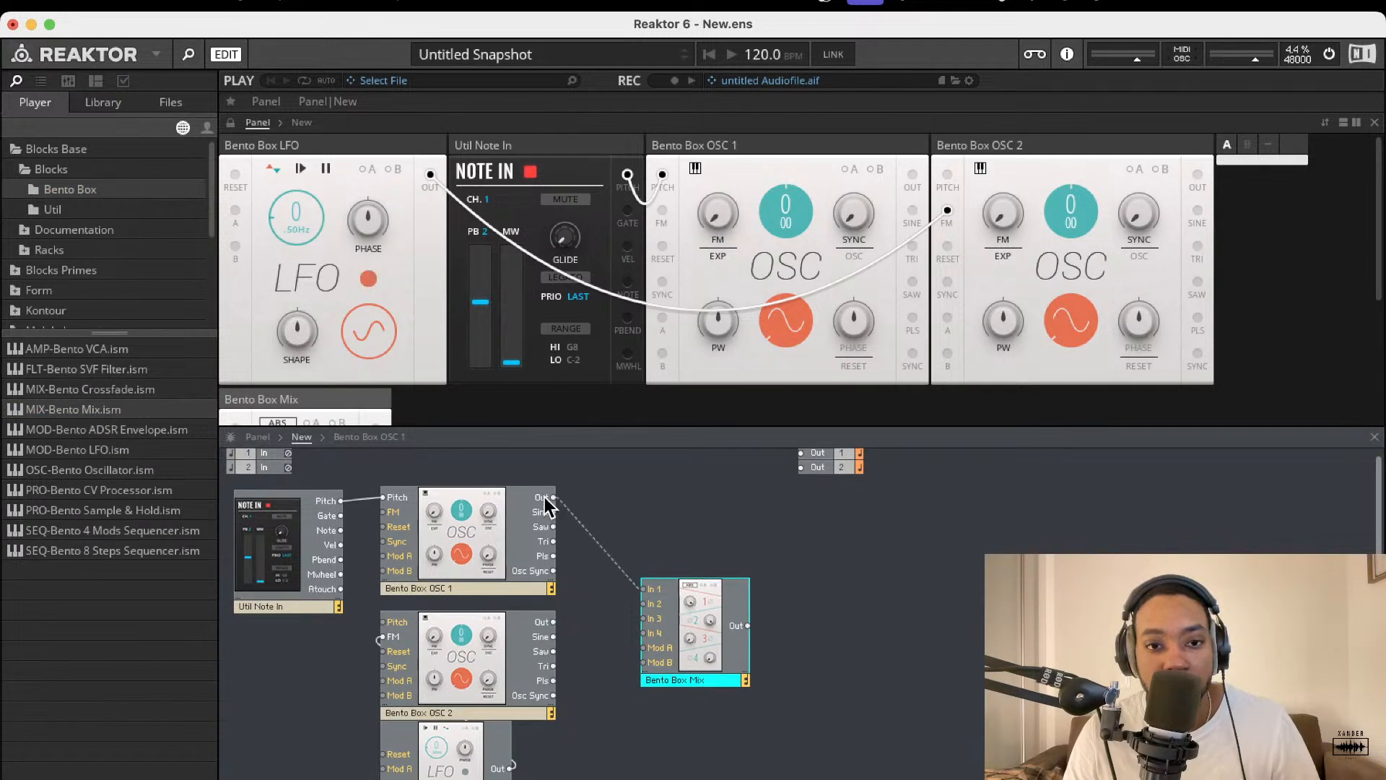
pyautogui.moveTo(553, 497); pyautogui.dragTo(644, 589)
pyautogui.moveTo(553, 621); pyautogui.dragTo(644, 603)
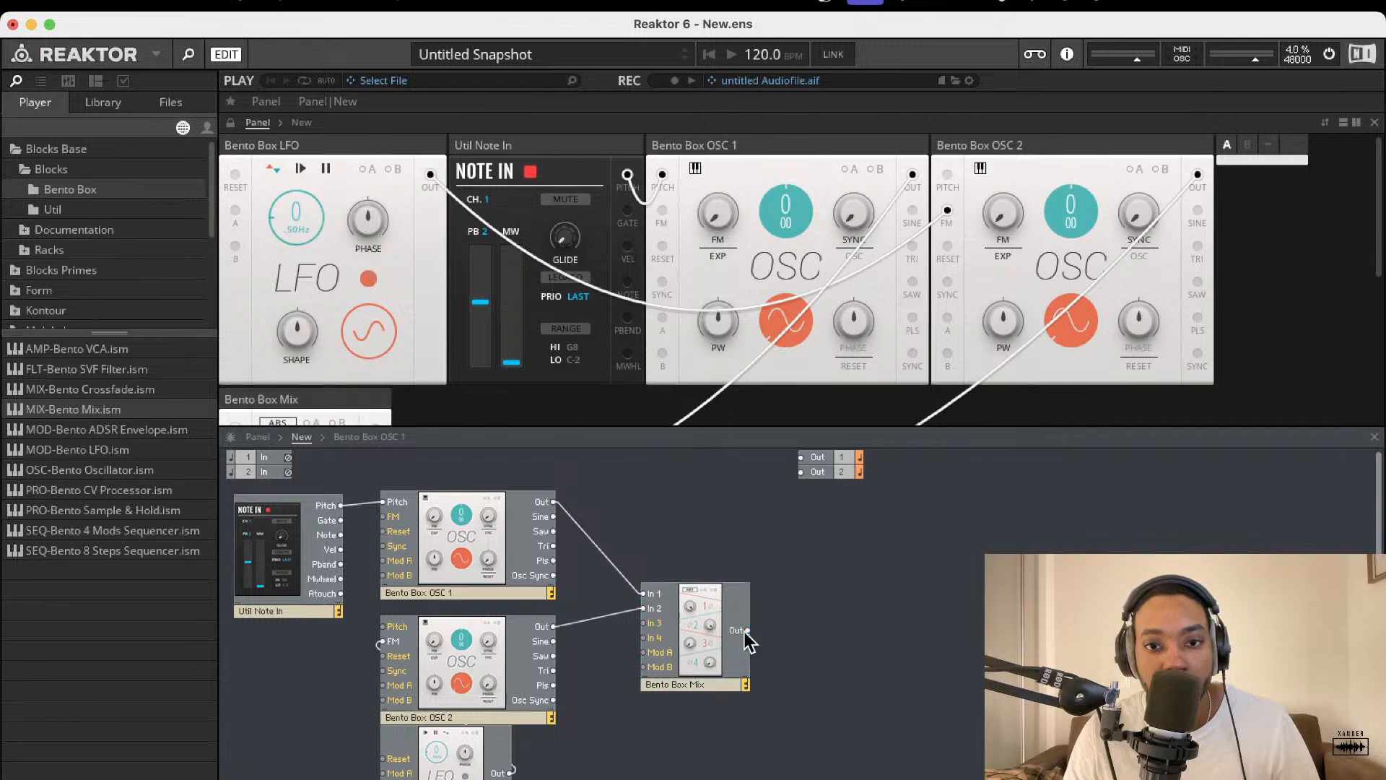
pyautogui.moveTo(749, 637); pyautogui.dragTo(701, 625)
# Add a Bento Box VCA after the mixer and connect the mixer's output to the VCA's In
pyautogui.scroll(-5, 660, 347)
pyautogui.scroll(-2, 660, 346)
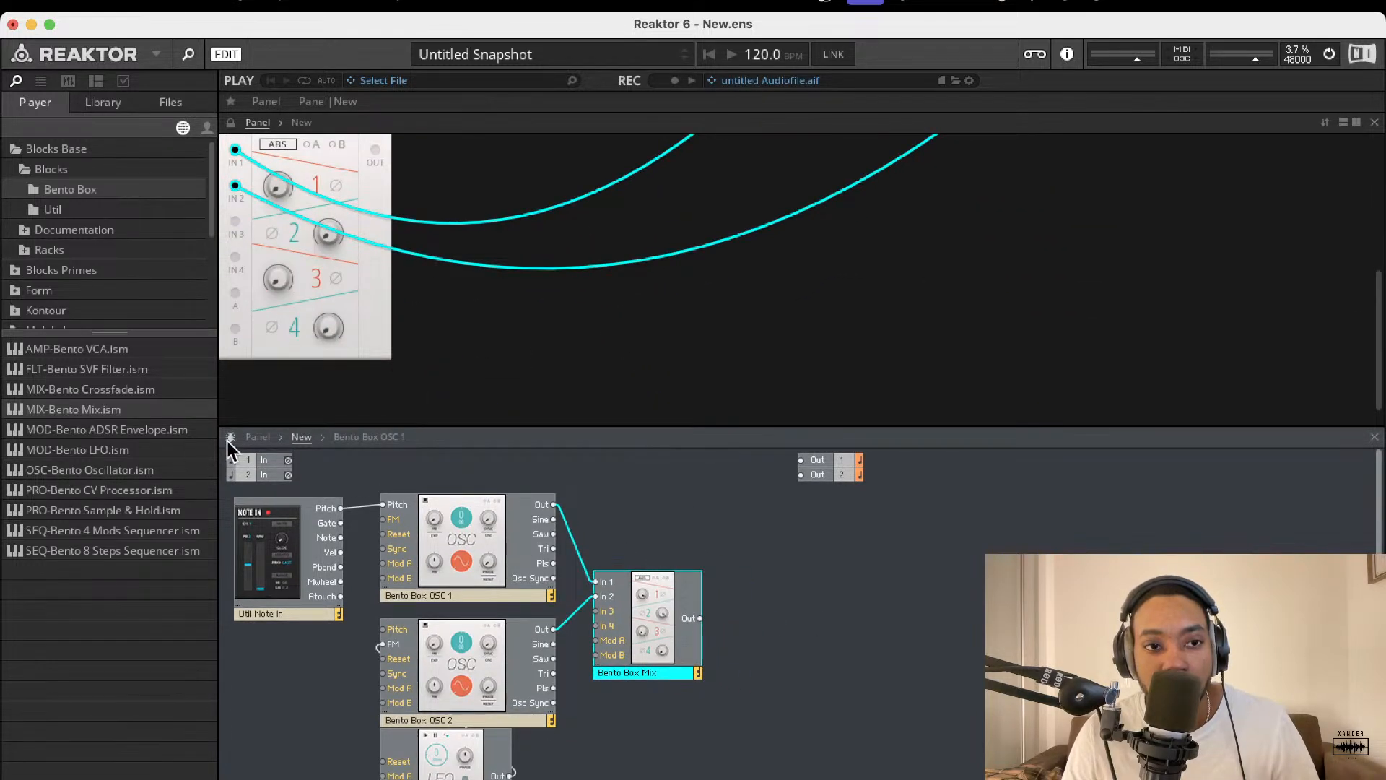
pyautogui.moveTo(121, 353); pyautogui.dragTo(834, 614)
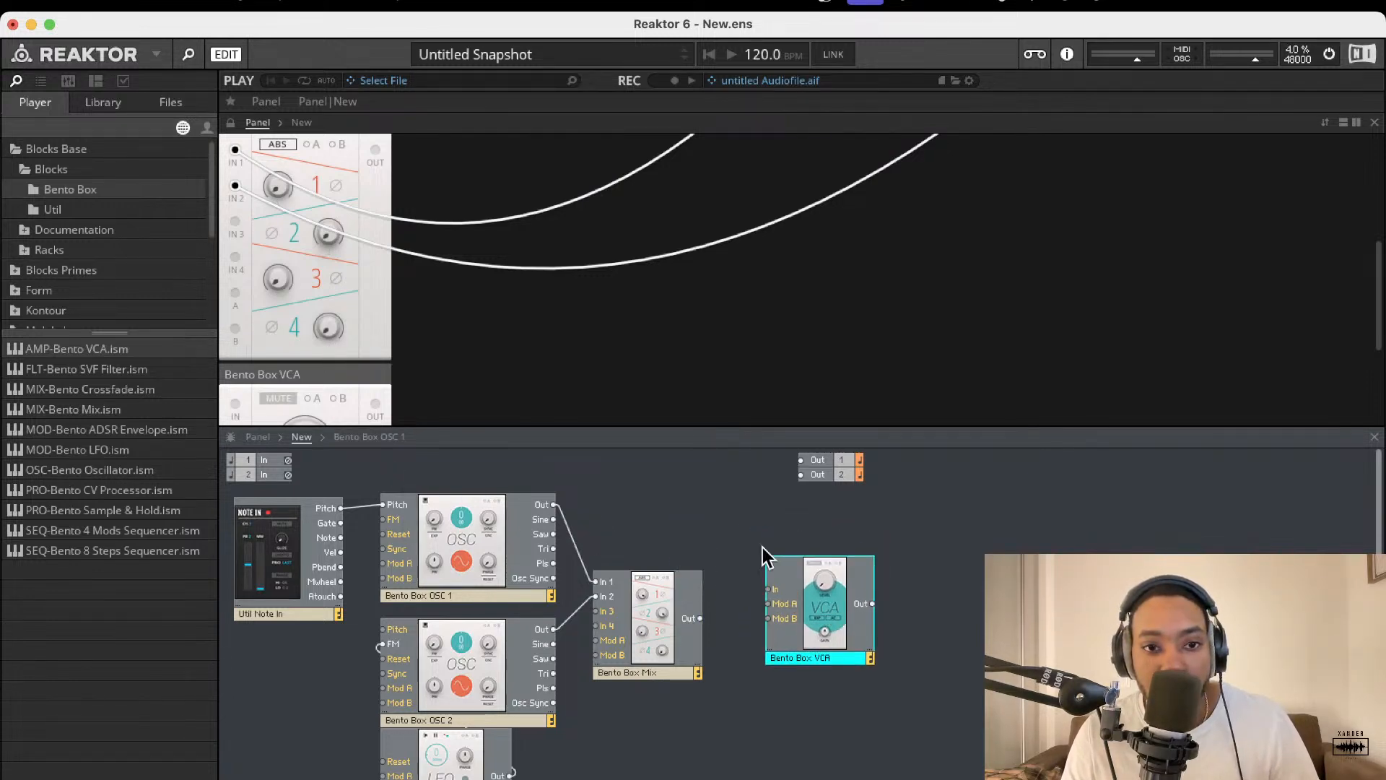
pyautogui.moveTo(702, 619); pyautogui.dragTo(769, 589)
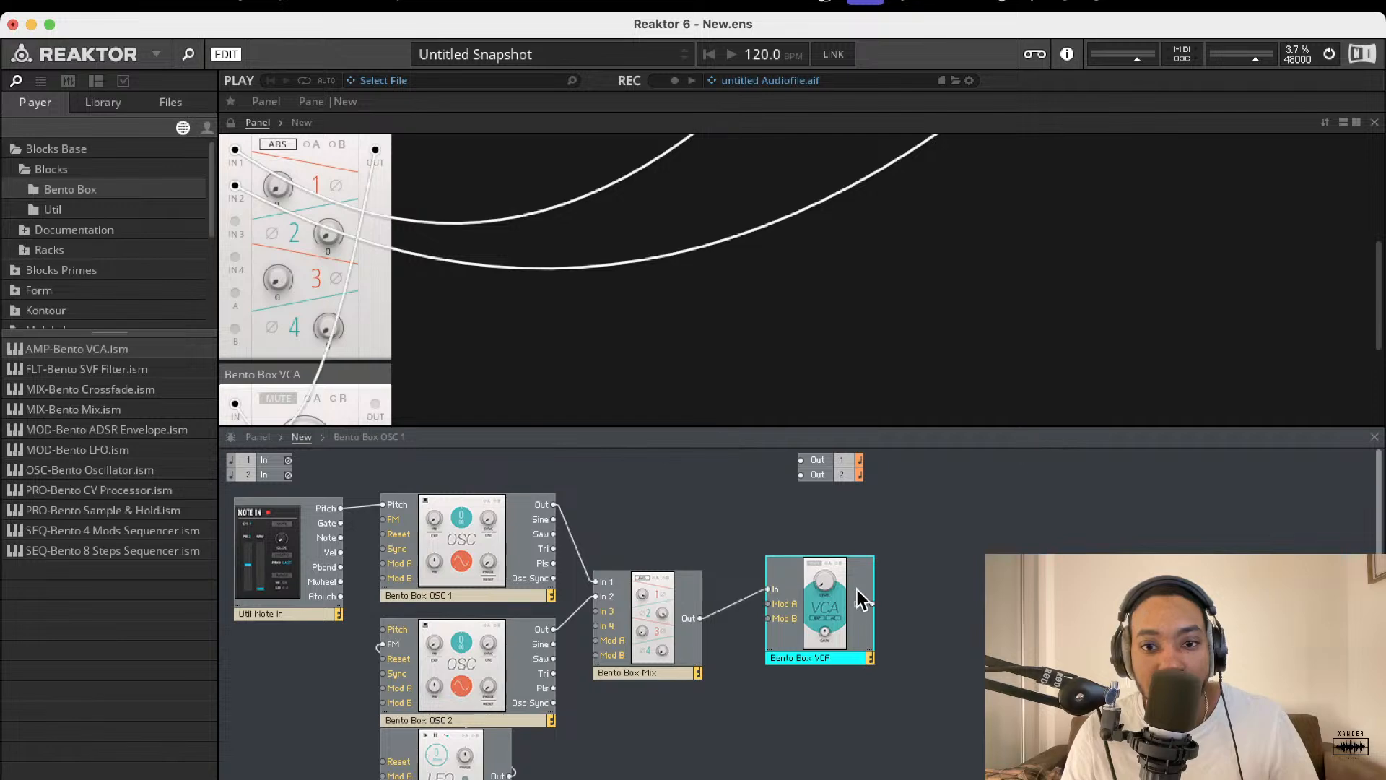
# Connect the VCA's output to both main ensemble outputs, Out 1 and Out 2
pyautogui.moveTo(872, 603); pyautogui.dragTo(801, 475)
pyautogui.moveTo(872, 603); pyautogui.dragTo(801, 460)
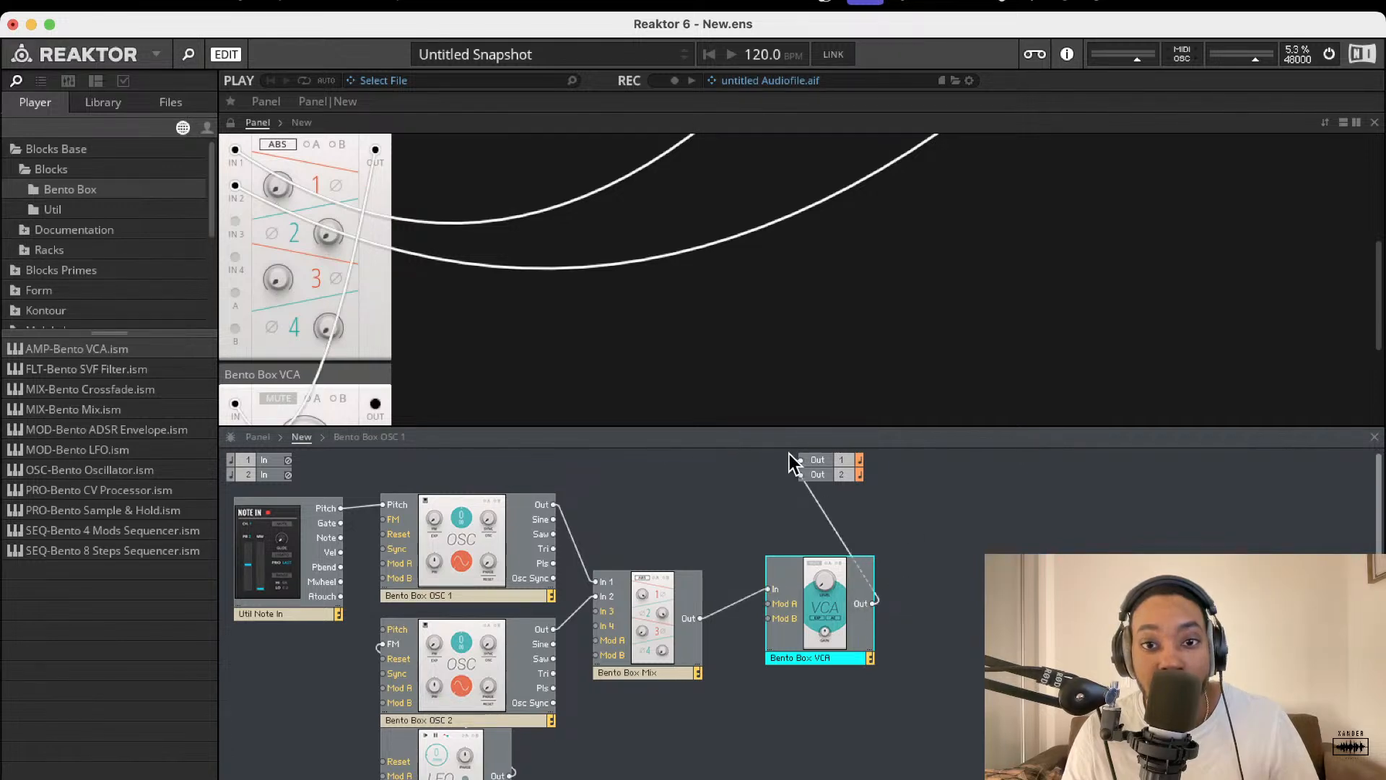
pyautogui.scroll(3, 814, 257)
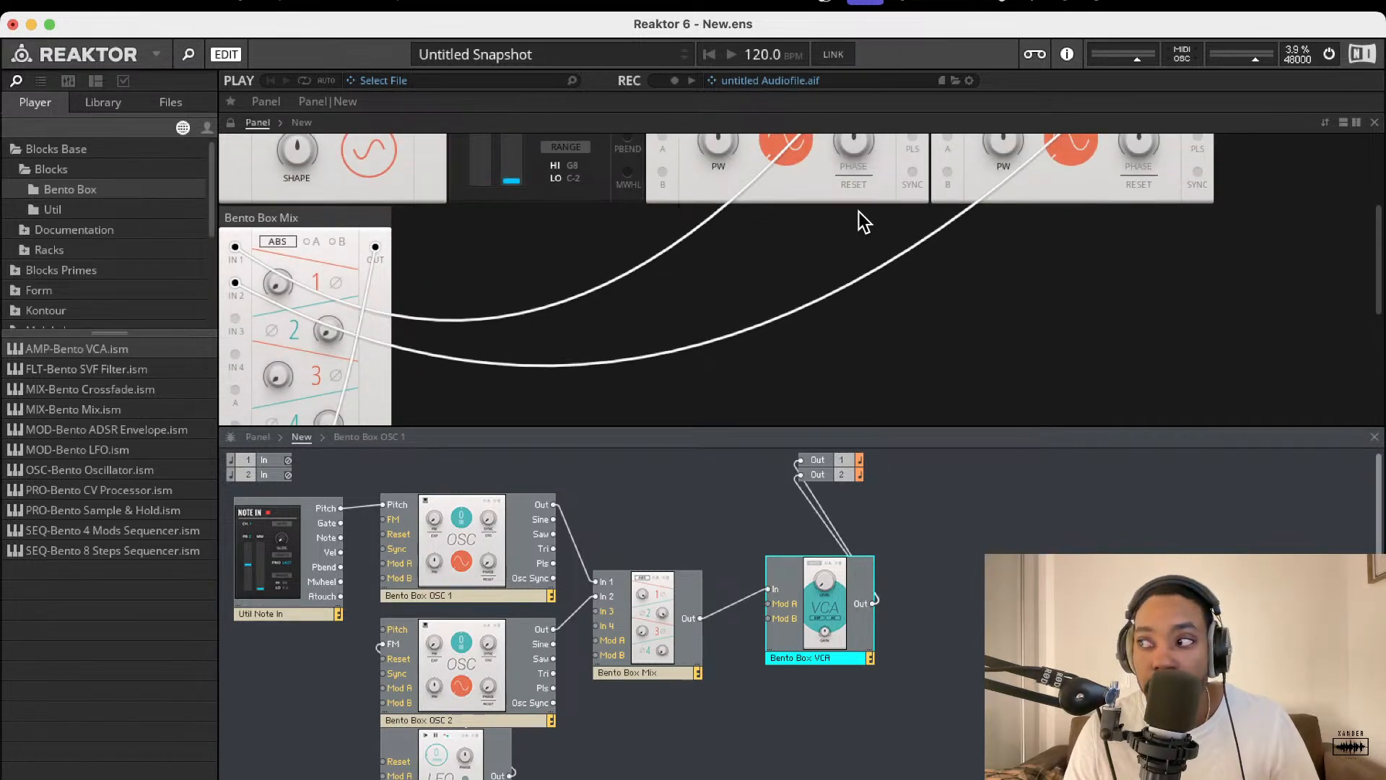
# Raise the channel 1 level on the Bento Box Mix
pyautogui.scroll(3, 628, 248)
pyautogui.scroll(-4, 272, 319)
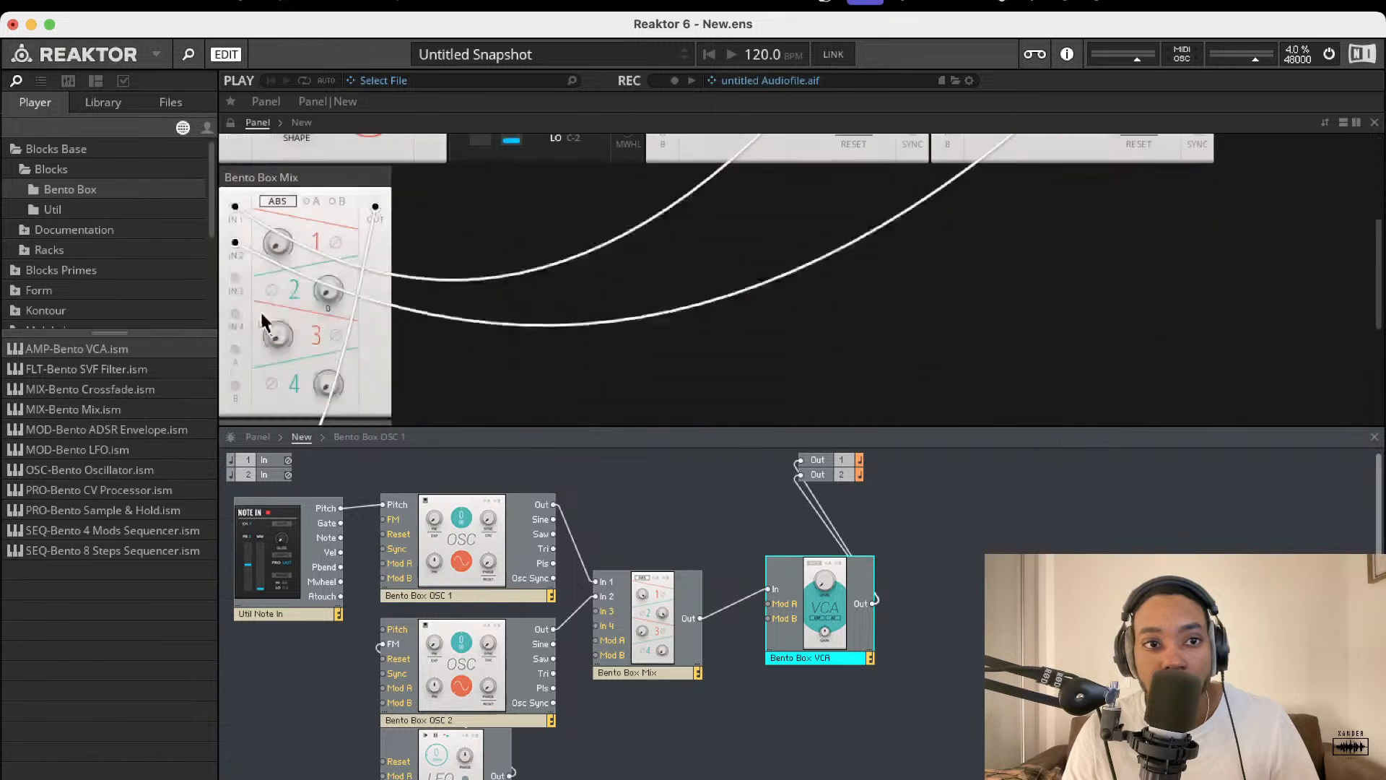
pyautogui.moveTo(273, 245); pyautogui.dragTo(279, 182)
# Move the Util Note In block ahead of the LFO so it comes first in the panel's upper row
pyautogui.scroll(5, 1134, 219)
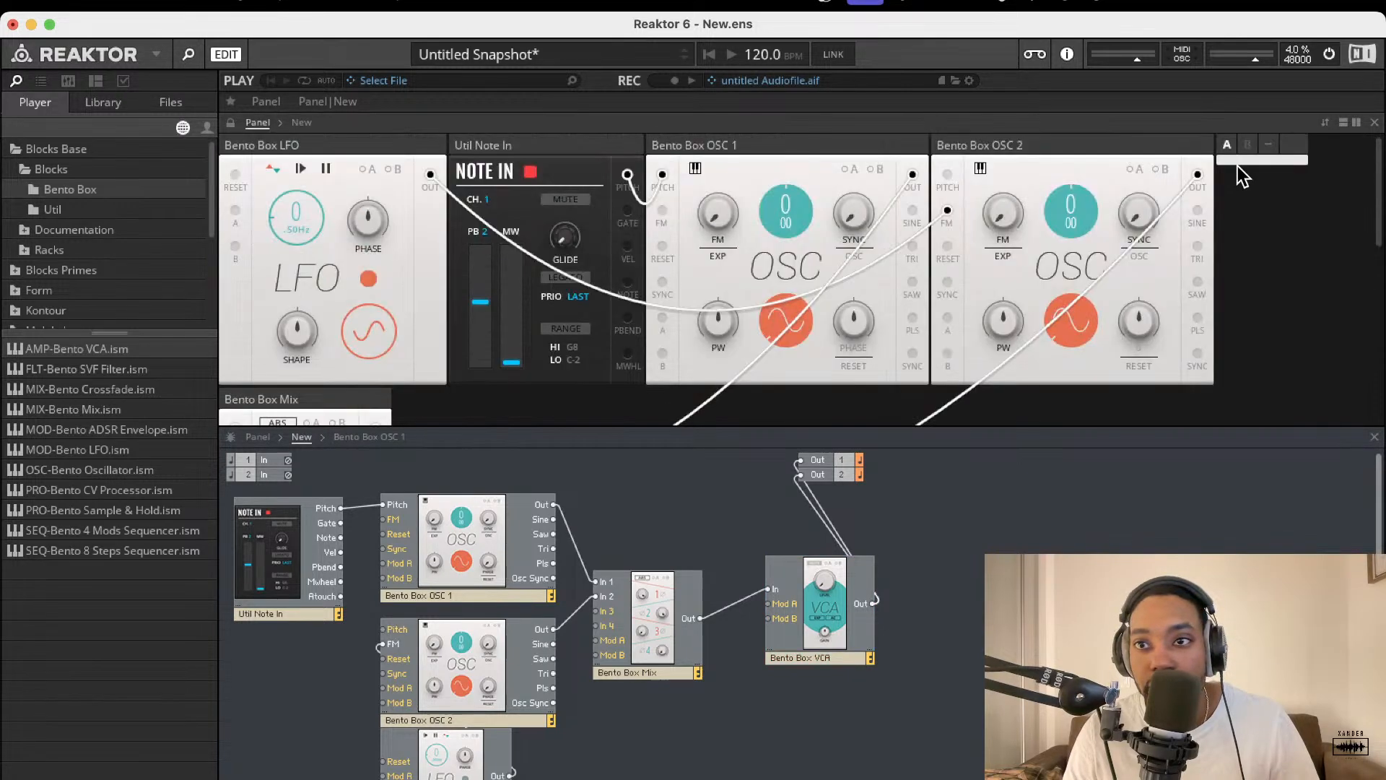
pyautogui.scroll(-3, 673, 214)
pyautogui.scroll(3, 582, 176)
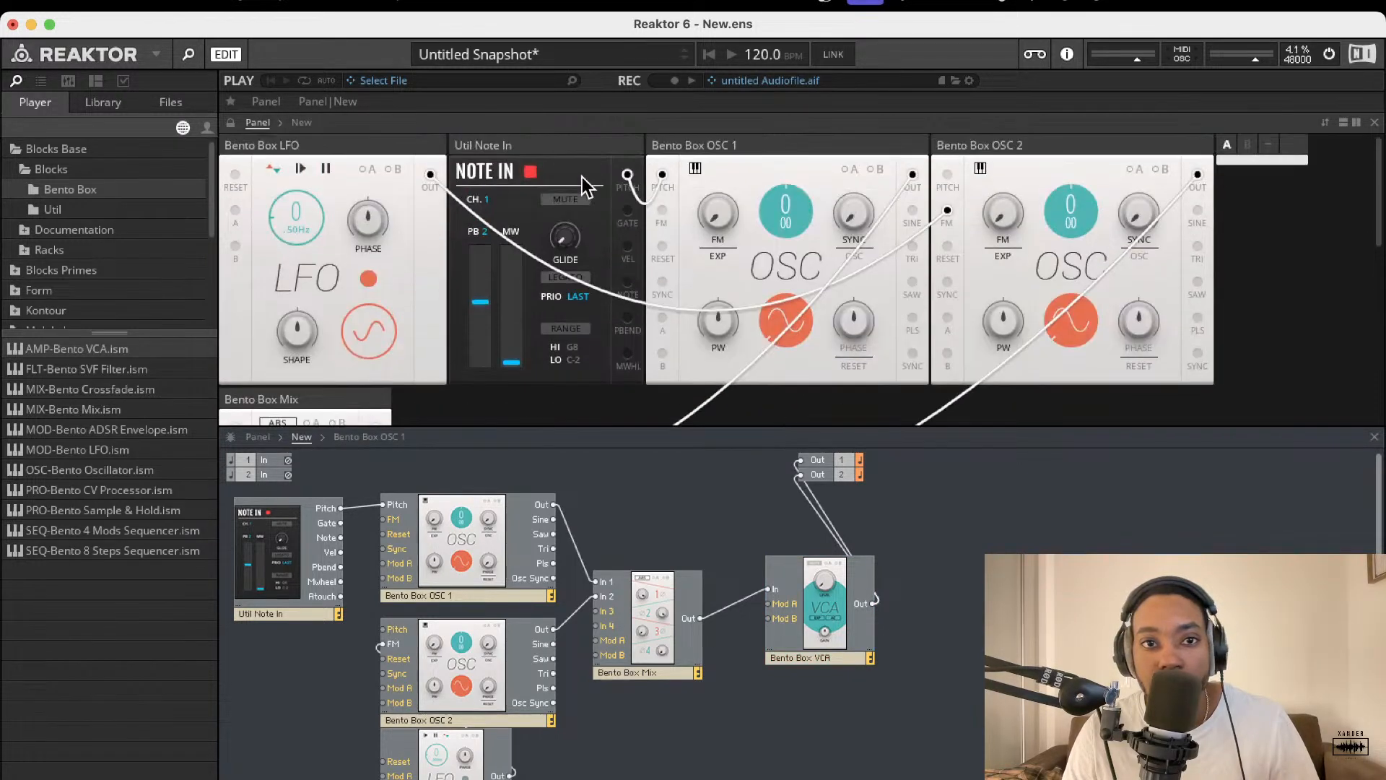
pyautogui.click(582, 148)
pyautogui.moveTo(582, 140); pyautogui.dragTo(377, 145)
# Move the Bento Box LFO block between OSC 1 and OSC 2 in the panel
pyautogui.scroll(-3, 646, 198)
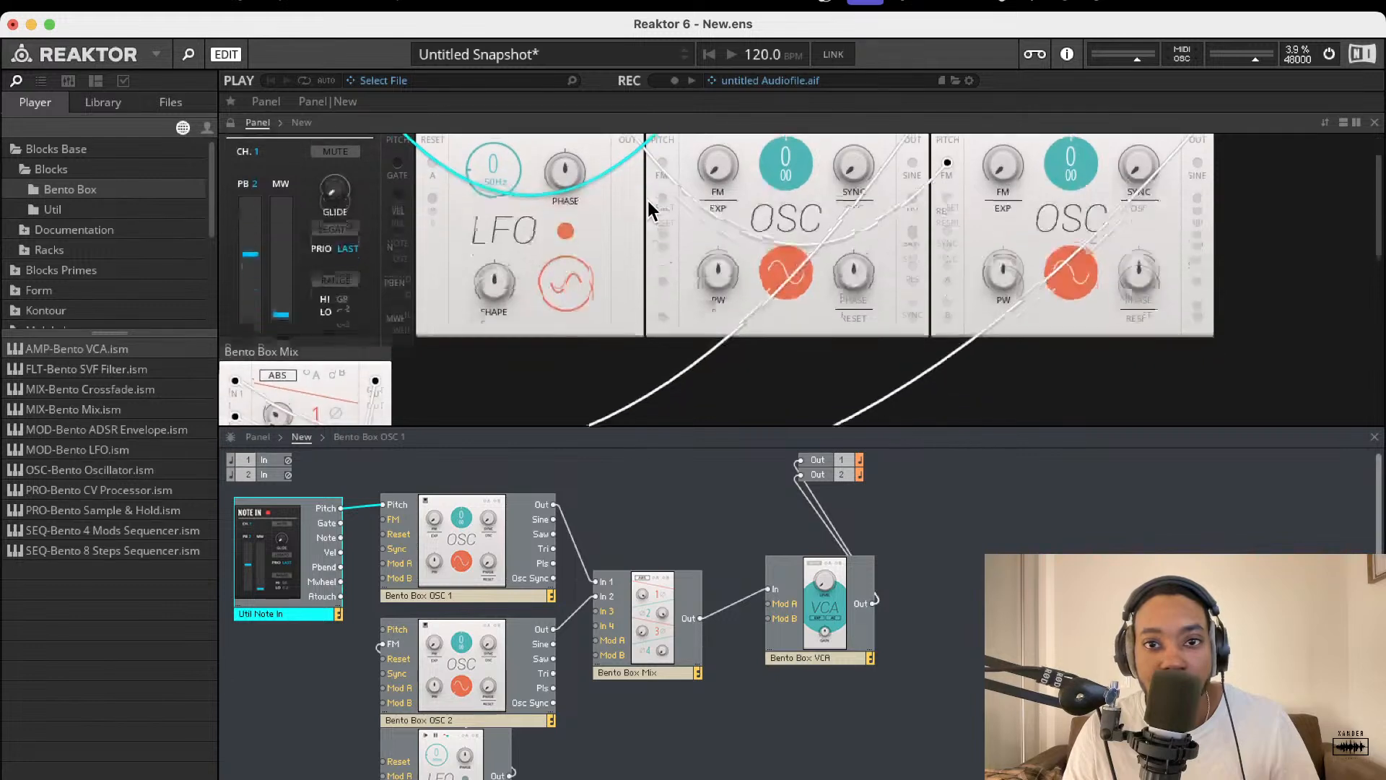
pyautogui.scroll(2, 625, 176)
pyautogui.scroll(1, 626, 175)
pyautogui.moveTo(575, 151); pyautogui.dragTo(932, 145)
# Move the Bento Box VCA block up beside the Bento Box Mix in the panel
pyautogui.scroll(-3, 489, 309)
pyautogui.scroll(-3, 364, 289)
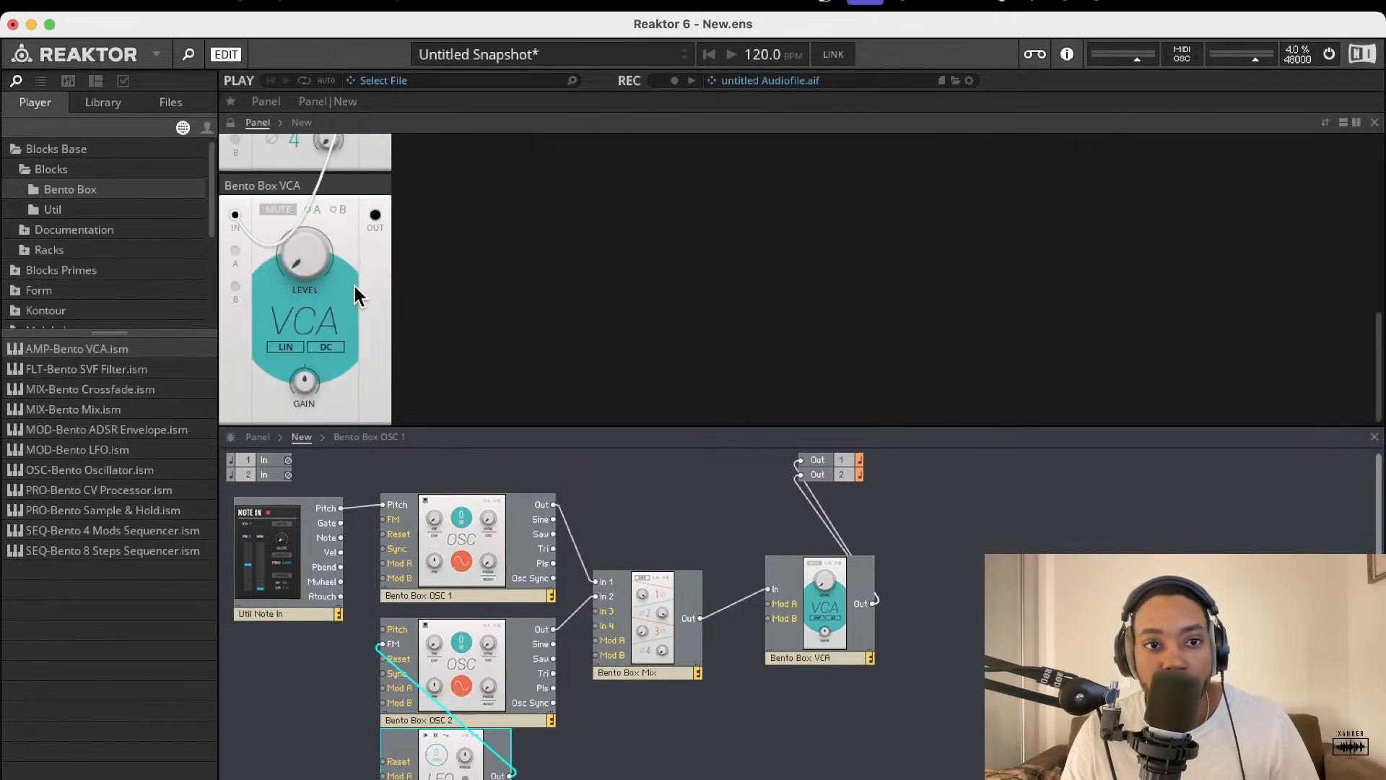
pyautogui.click(337, 194)
pyautogui.moveTo(337, 186); pyautogui.dragTo(533, 94)
# Raise the VCA's level to 33.3 and turn up the mixer's channel 2 level
pyautogui.scroll(5, 488, 280)
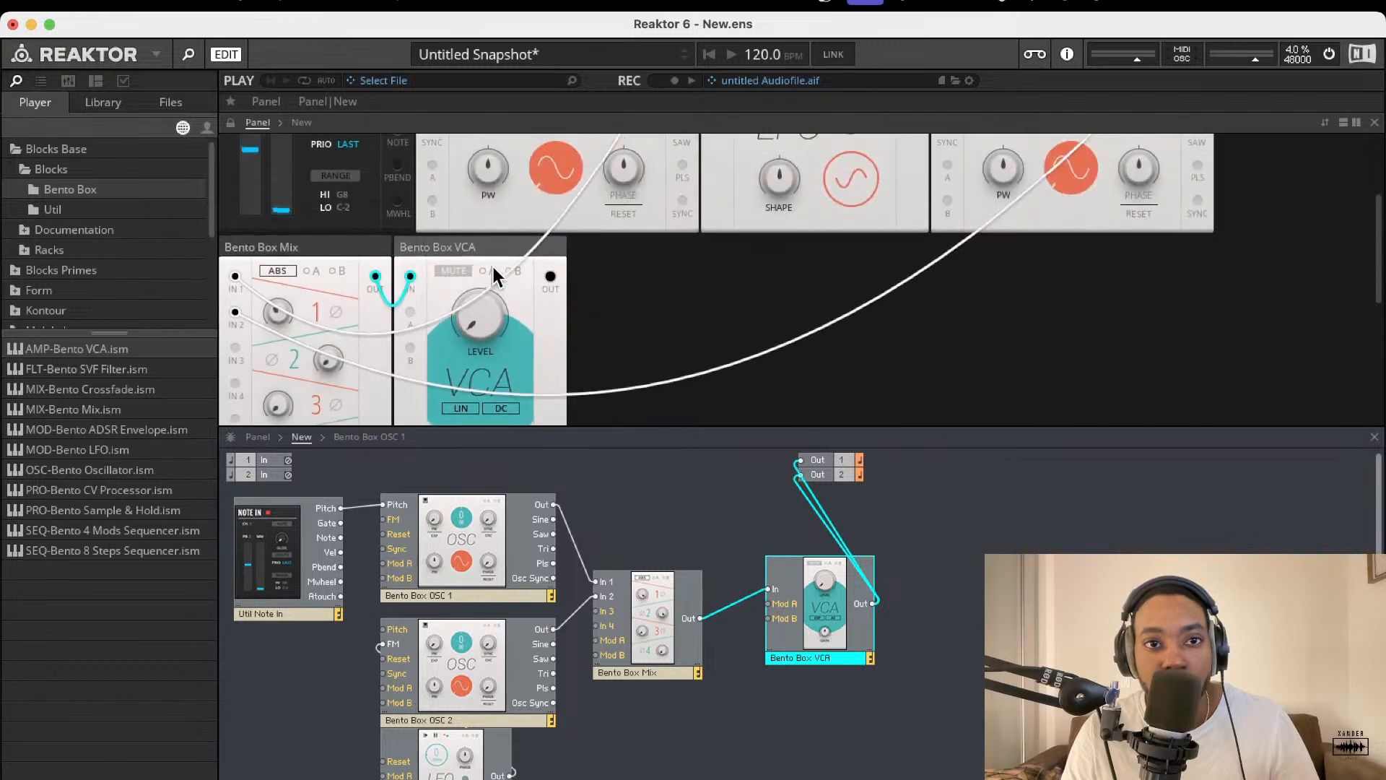
pyautogui.moveTo(477, 309); pyautogui.dragTo(479, 250)
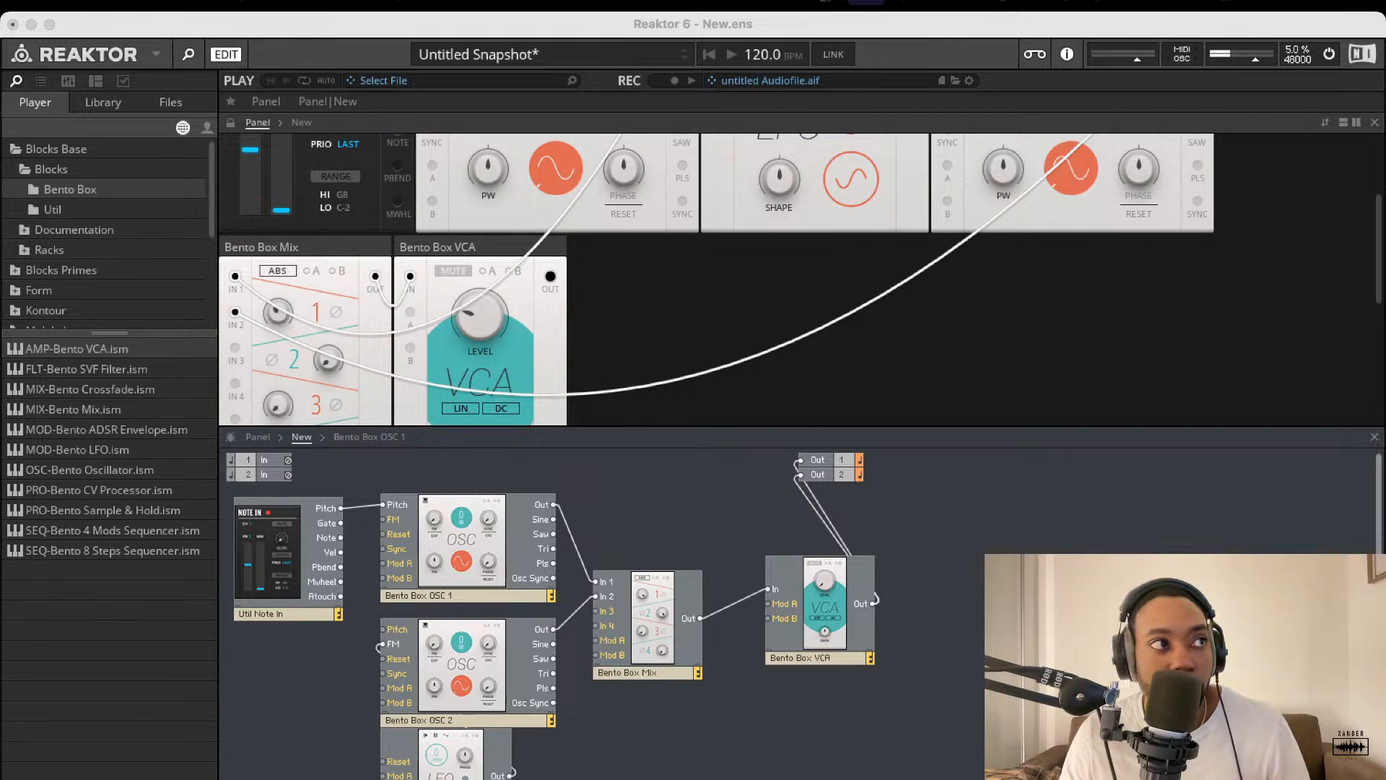
pyautogui.moveTo(492, 291); pyautogui.dragTo(491, 266)
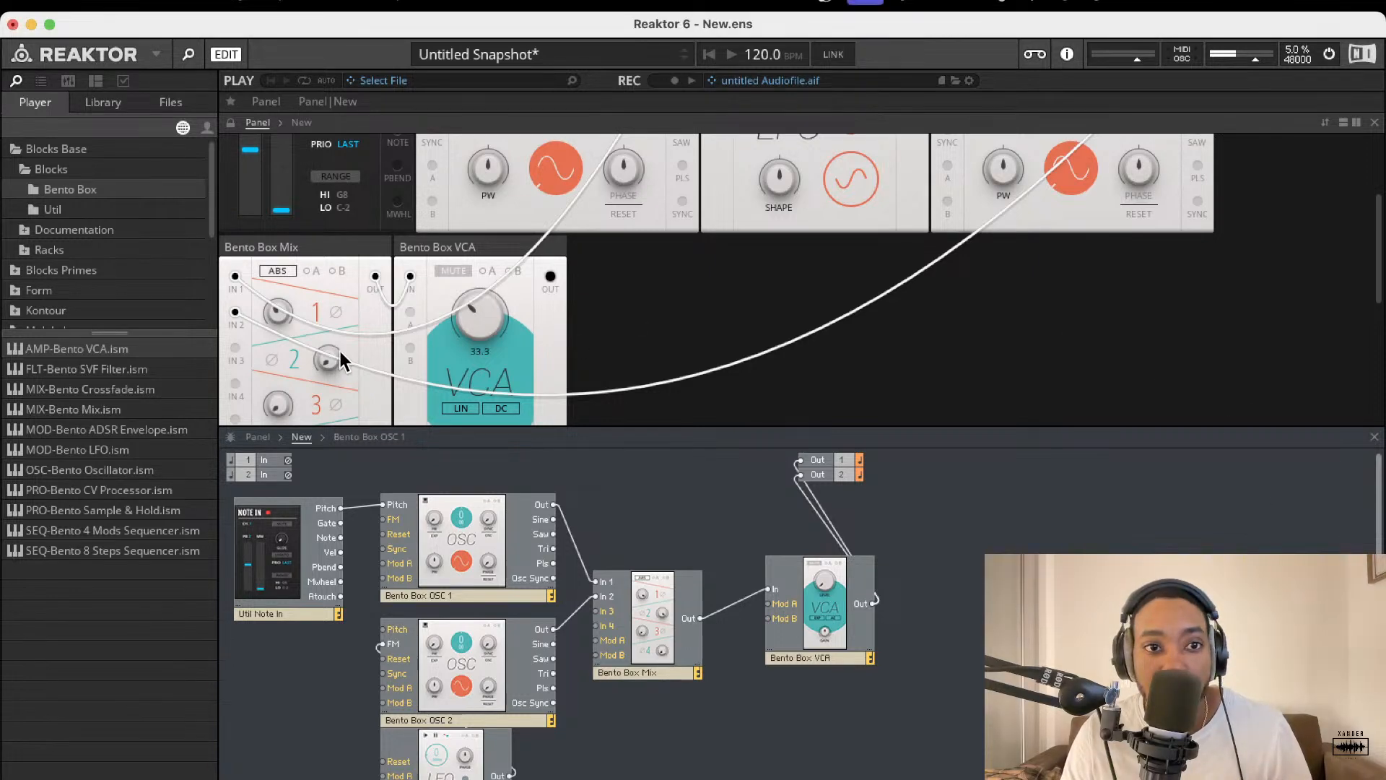
pyautogui.moveTo(325, 356); pyautogui.dragTo(319, 196)
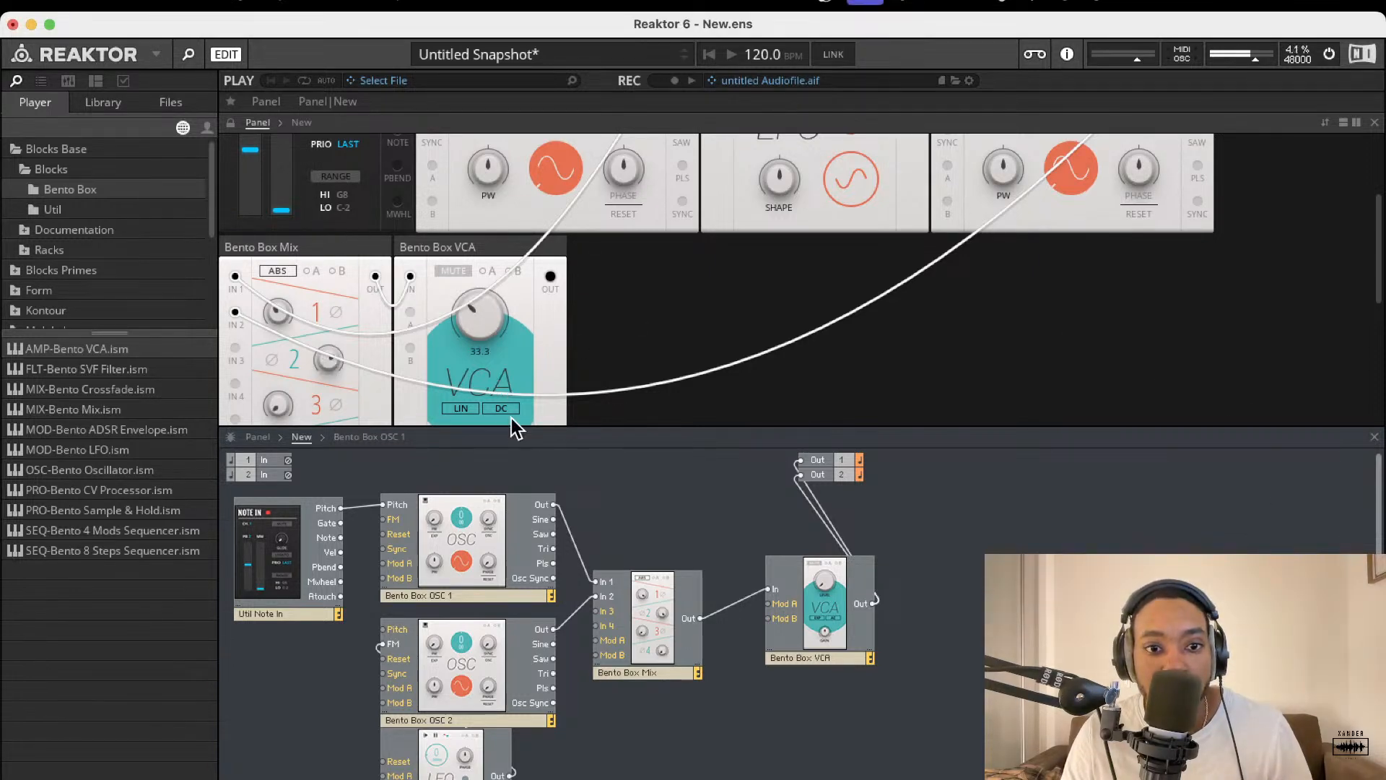
# Connect Note In's Pitch output to OSC 2's Pitch input and adjust the mixer's channel 2 level
pyautogui.moveTo(465, 662); pyautogui.dragTo(486, 662)
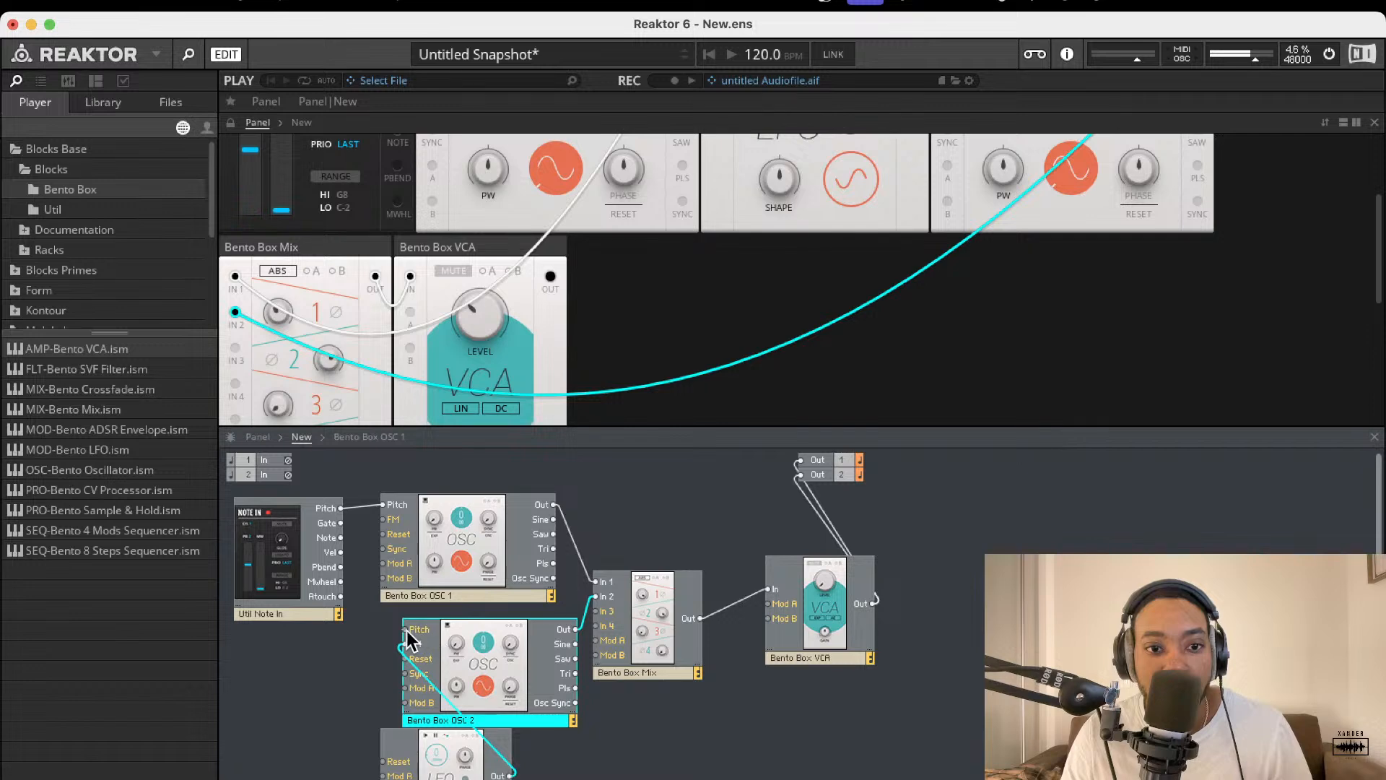
pyautogui.moveTo(337, 513); pyautogui.dragTo(339, 509)
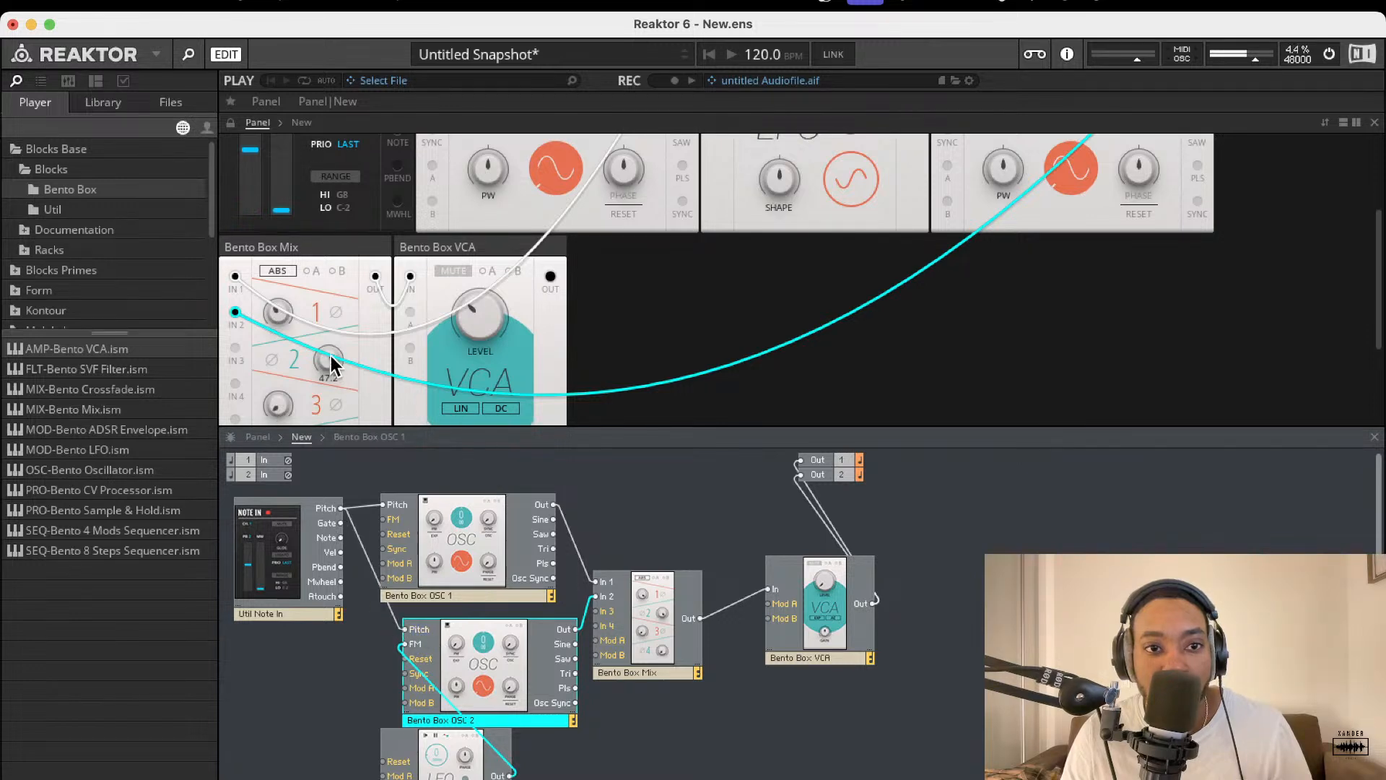
pyautogui.moveTo(331, 355); pyautogui.dragTo(324, 382)
# Set the LFO's rate to 11.61 Hz and turn up OSC 2's FM amount
pyautogui.scroll(4, 570, 364)
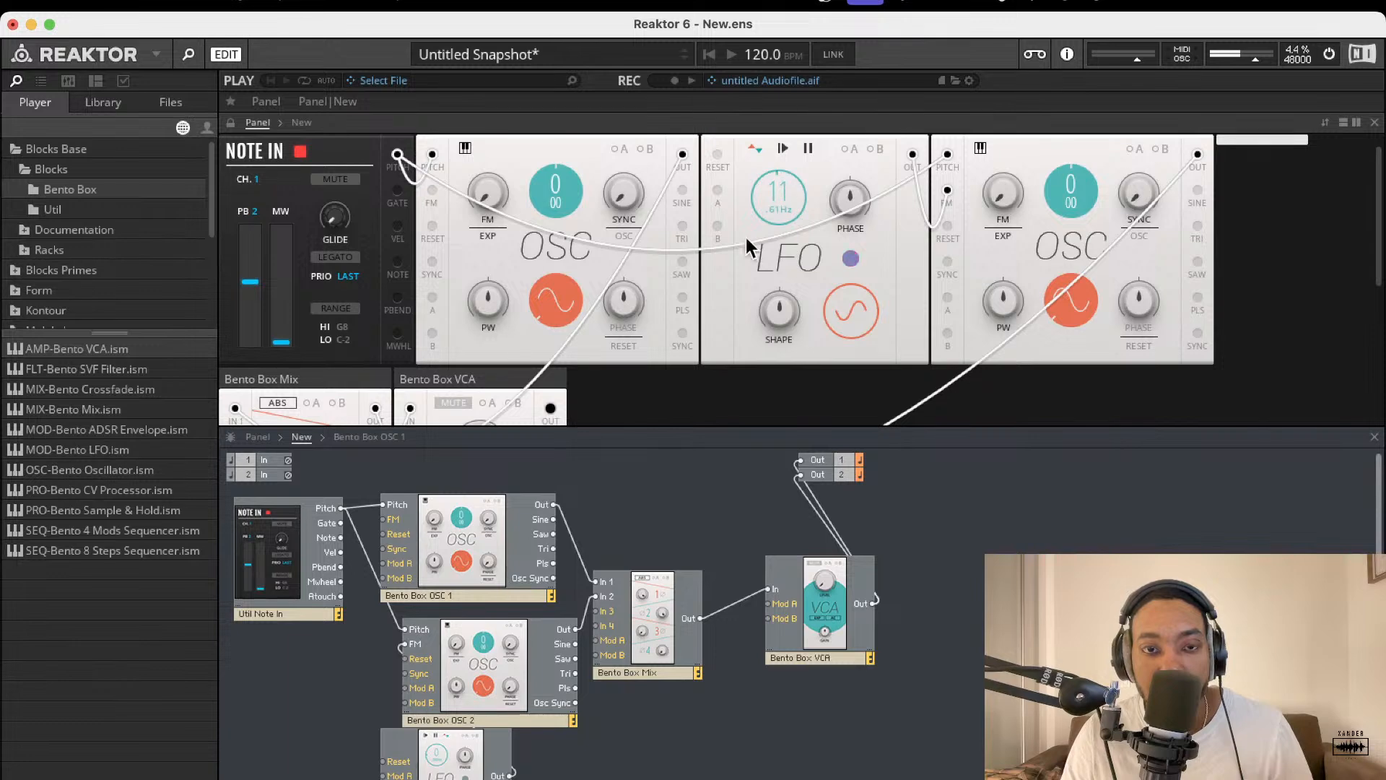
pyautogui.scroll(1, 747, 244)
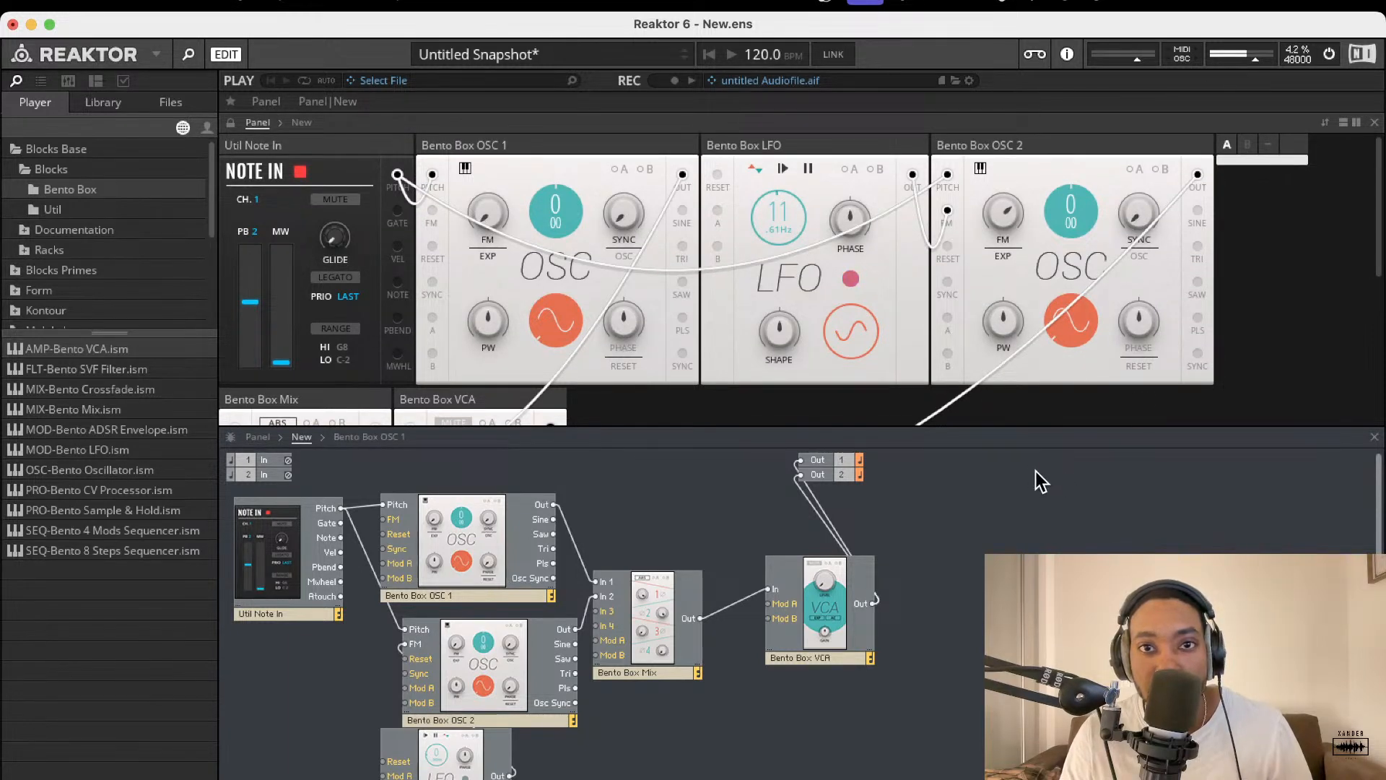
pyautogui.scroll(-1, 1001, 210)
pyautogui.moveTo(1000, 210)
pyautogui.mouseDown()
pyautogui.moveTo(997, 234)
pyautogui.moveTo(1002, 191)
pyautogui.moveTo(989, 265)
pyautogui.moveTo(1011, 196)
pyautogui.mouseUp()
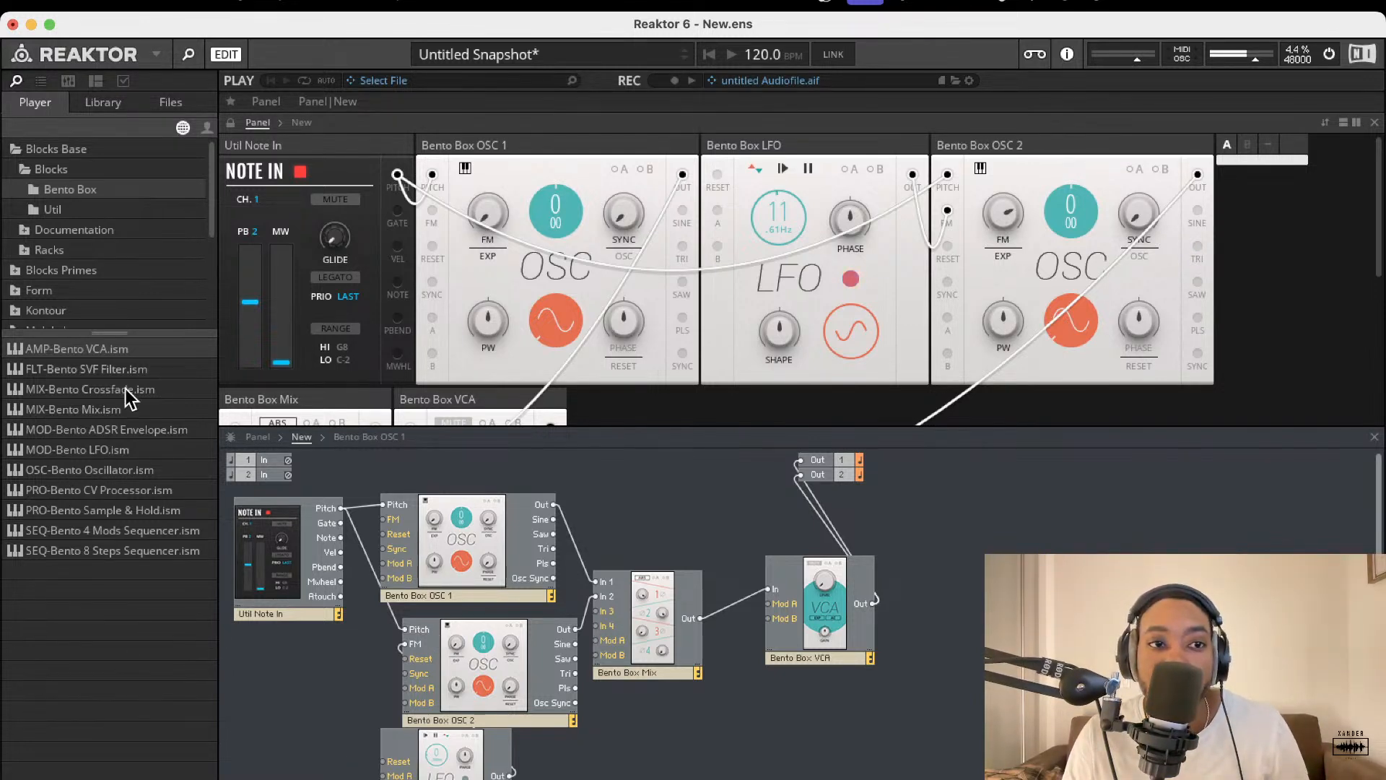
# Insert a Bento SVF Filter between the mixer and the VCA, connecting Mix Out to SVF In and SVF Out to VCA In
pyautogui.moveTo(116, 368); pyautogui.dragTo(679, 686)
pyautogui.moveTo(828, 637); pyautogui.dragTo(943, 662)
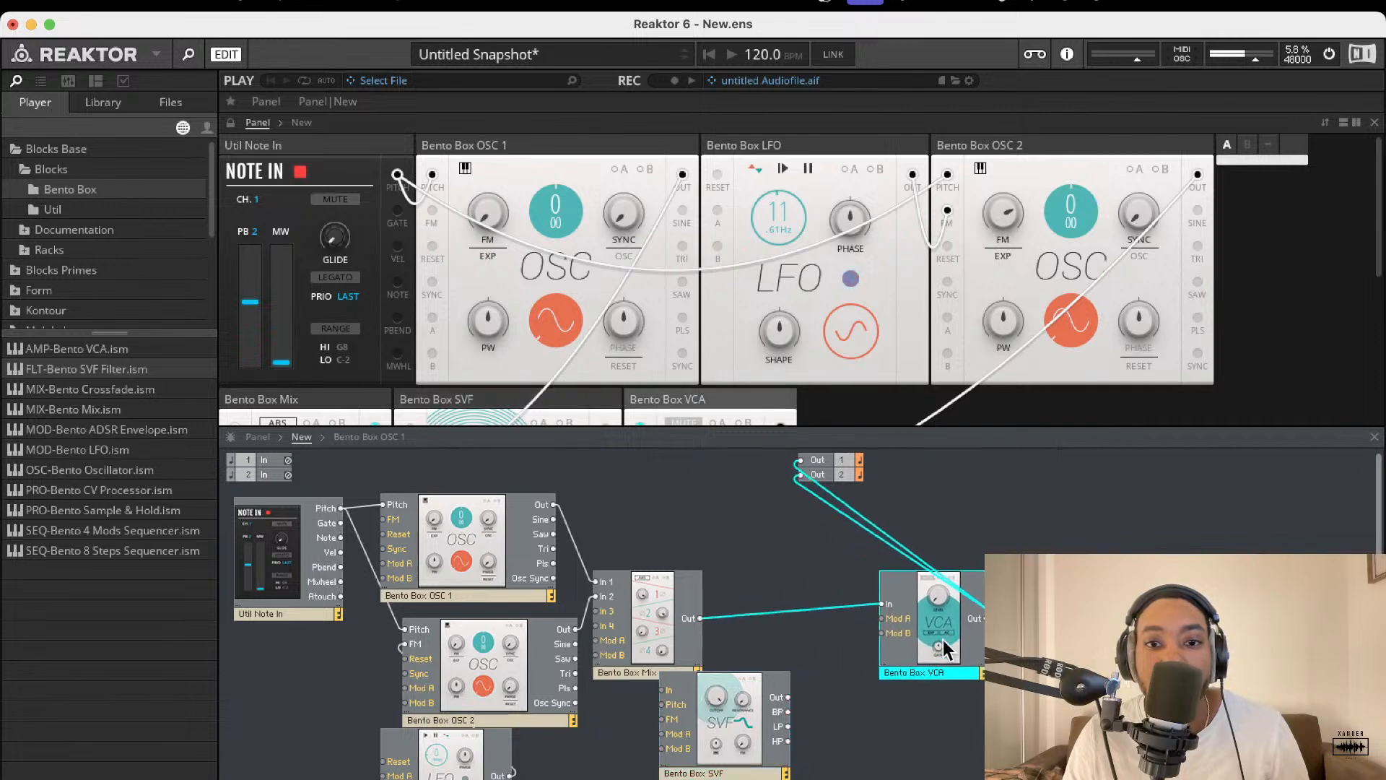
pyautogui.moveTo(732, 711); pyautogui.dragTo(801, 672)
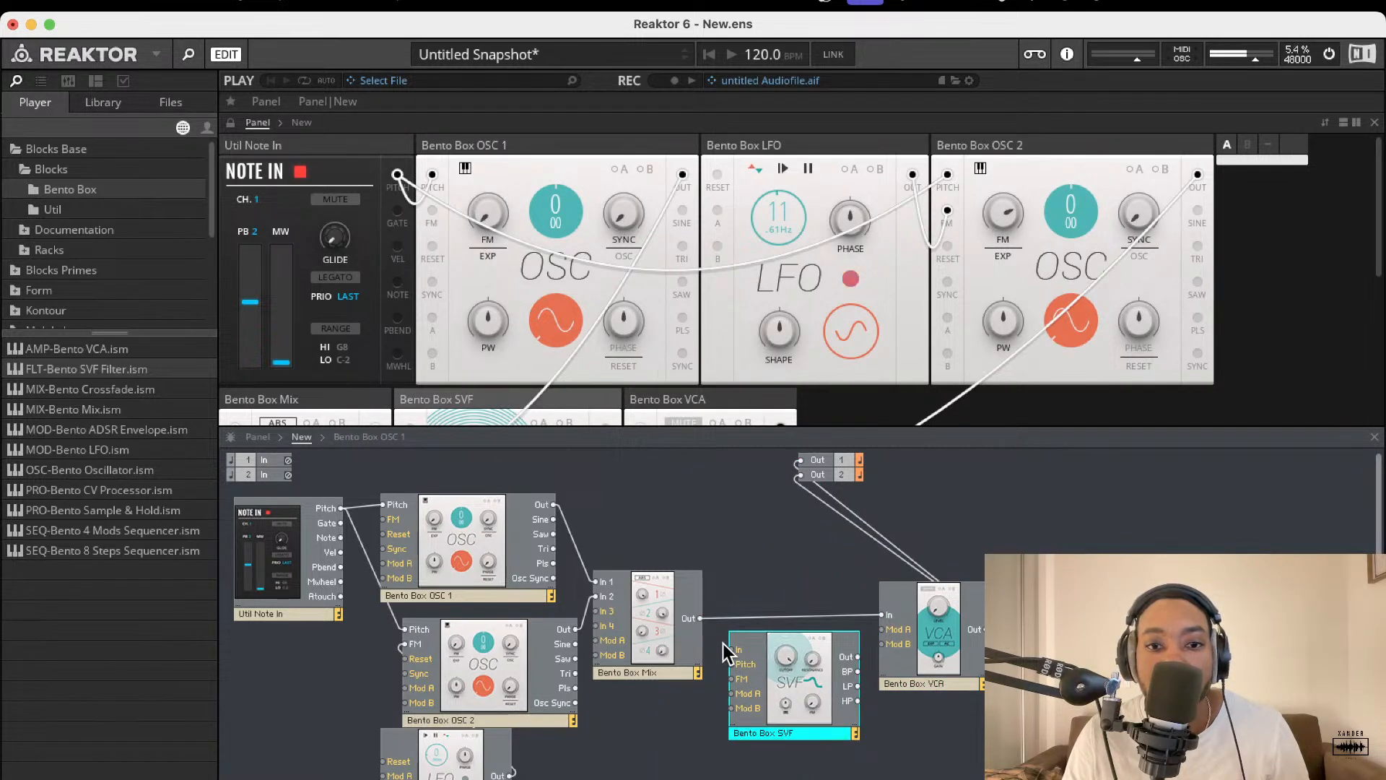
pyautogui.moveTo(731, 651); pyautogui.dragTo(688, 623)
pyautogui.moveTo(862, 657); pyautogui.dragTo(888, 620)
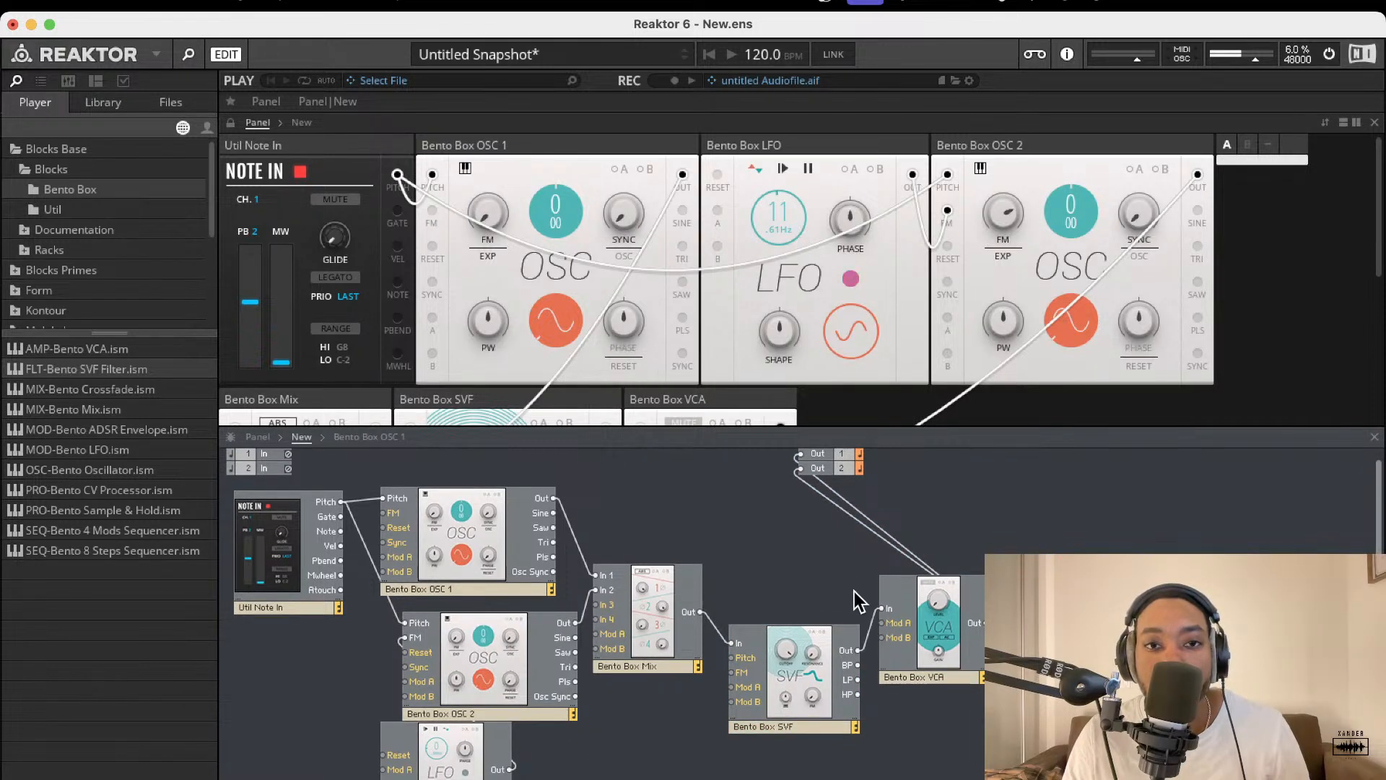
# Lower the SVF filter's cutoff to about 2.59 kHz and raise its resonance to 10.5
pyautogui.scroll(-4, 521, 319)
pyautogui.moveTo(474, 331); pyautogui.dragTo(474, 351)
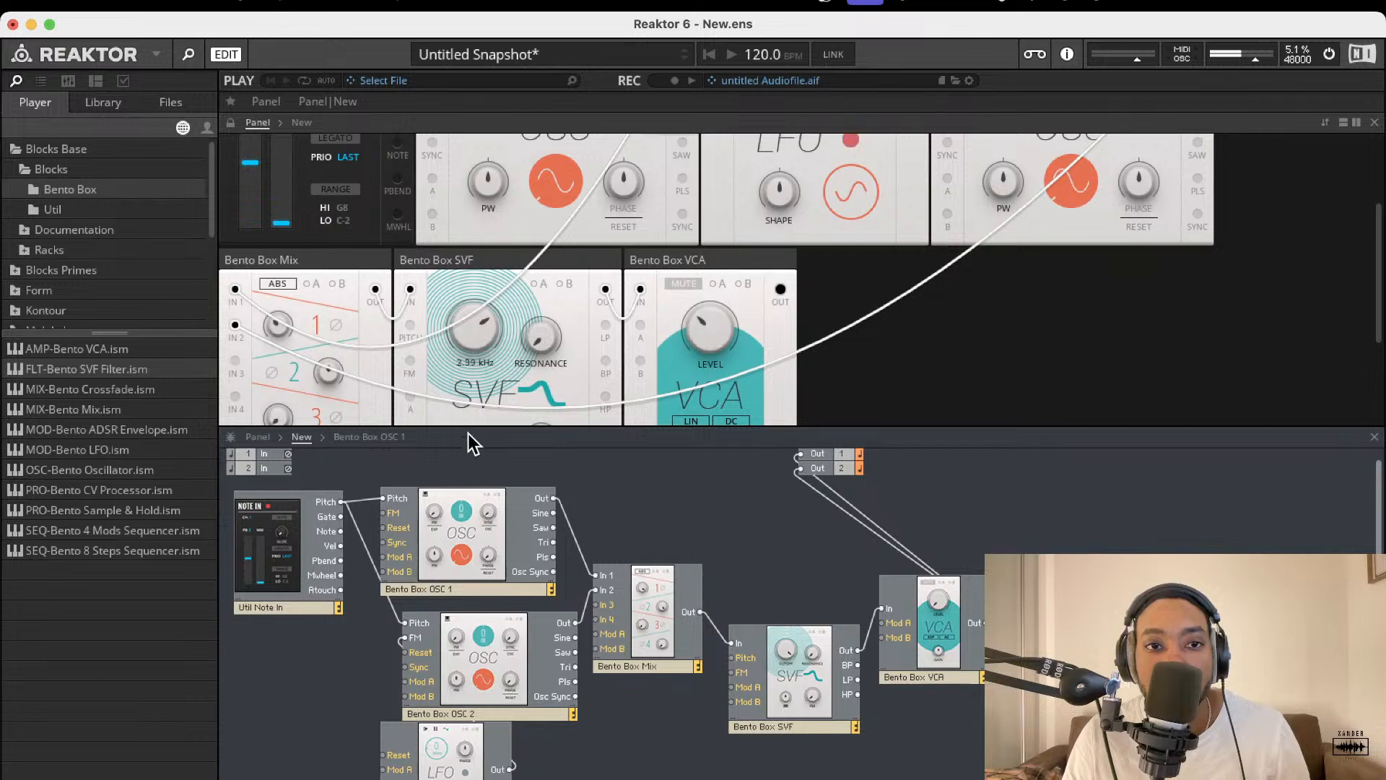
pyautogui.moveTo(467, 434); pyautogui.dragTo(471, 469)
pyautogui.moveTo(537, 332); pyautogui.dragTo(545, 309)
# Try a key-tracking amount of -13 on the SVF, then sweep its cutoff down to 314 Hz and back up
pyautogui.scroll(-2, 581, 348)
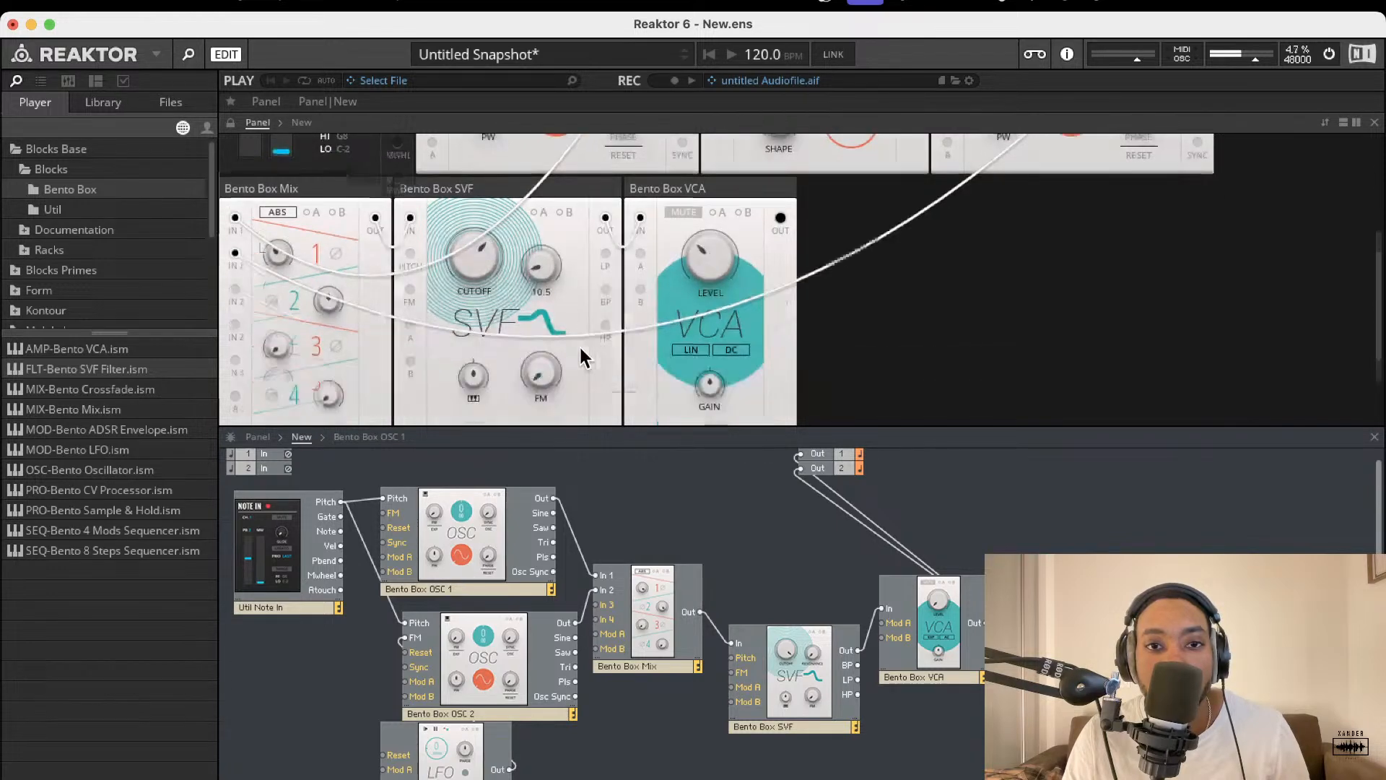
pyautogui.scroll(-1, 571, 332)
pyautogui.scroll(1, 537, 286)
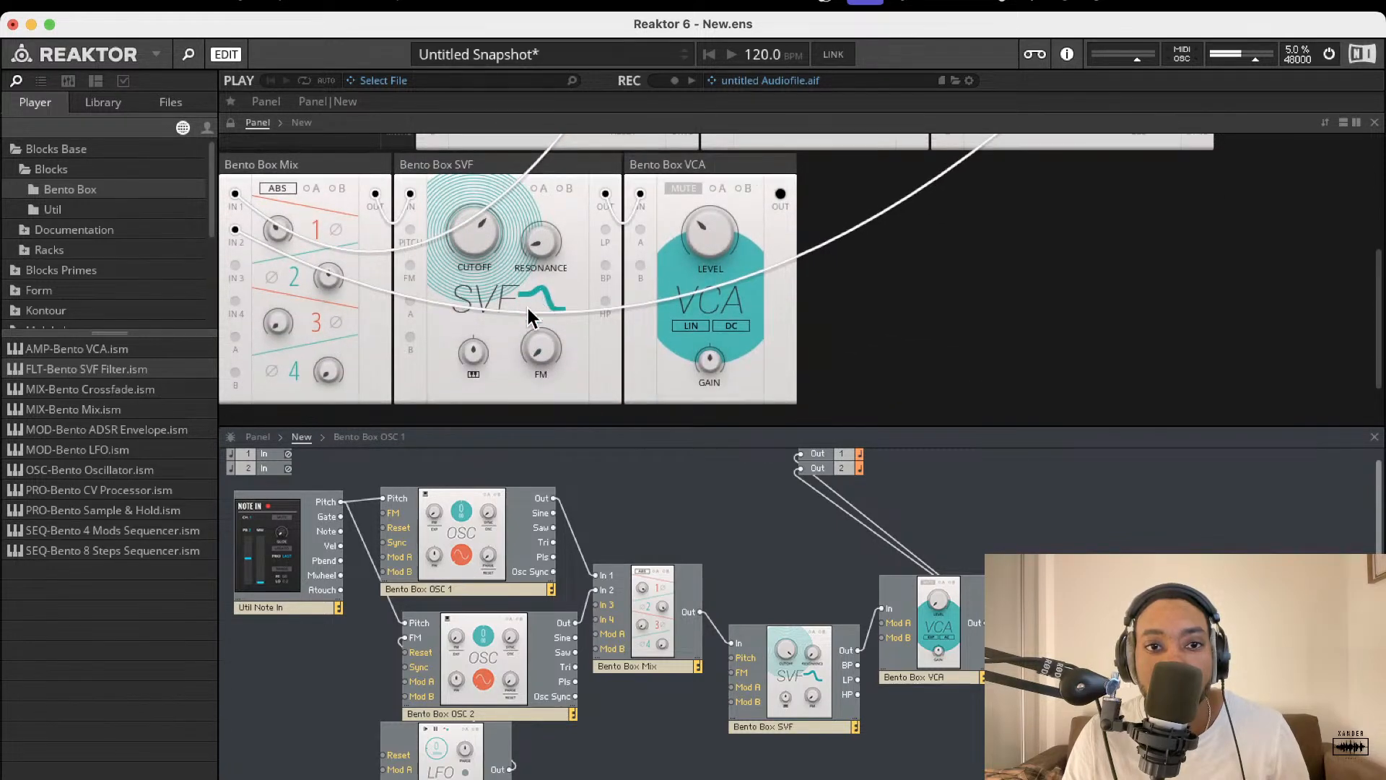
pyautogui.scroll(2, 505, 303)
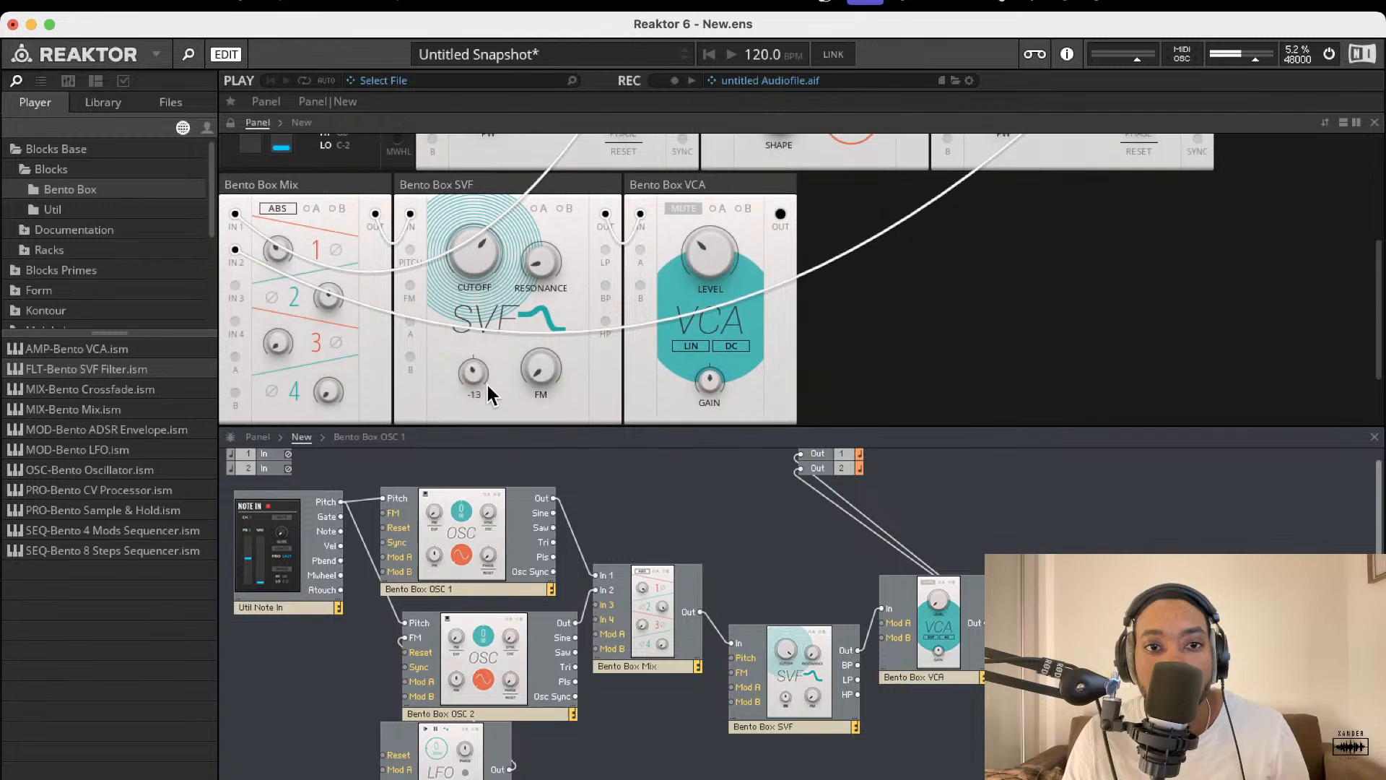
pyautogui.scroll(3, 489, 394)
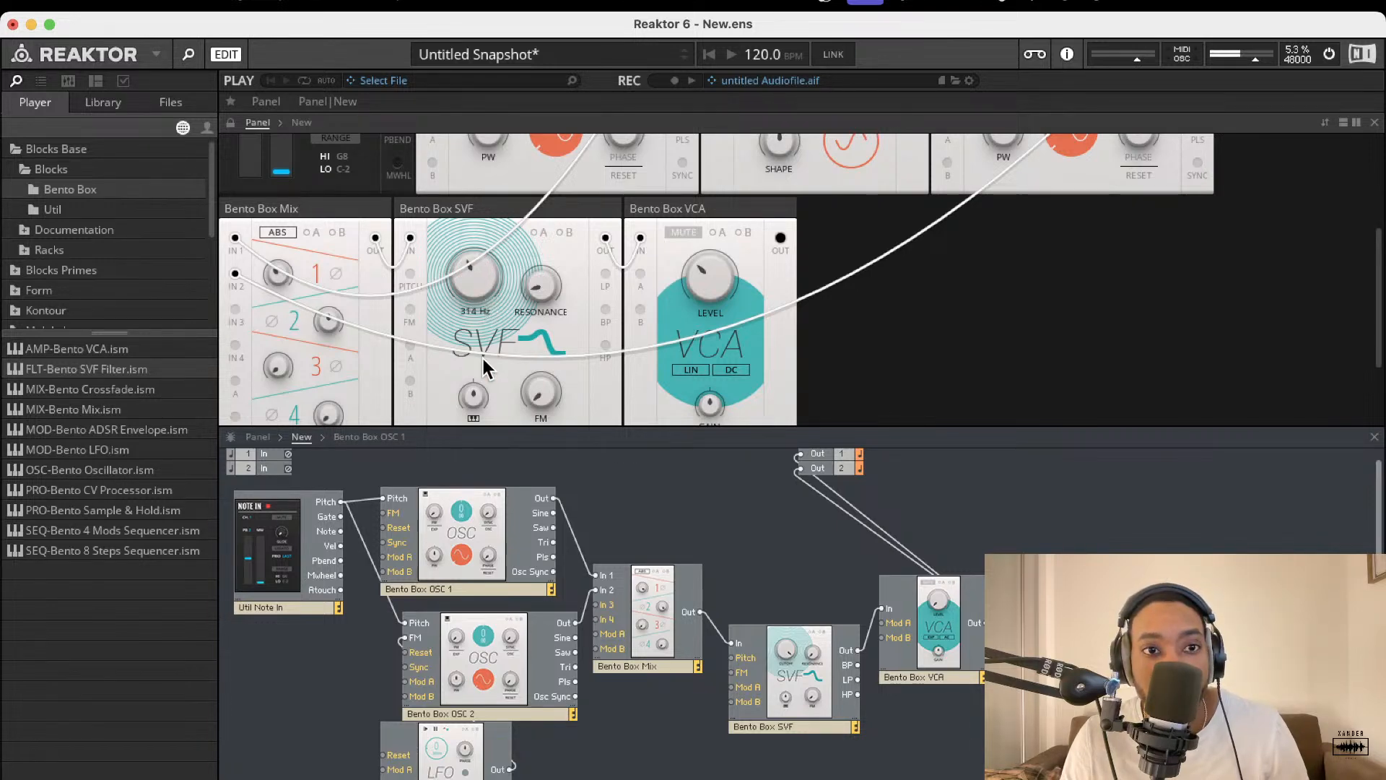
pyautogui.moveTo(496, 294); pyautogui.dragTo(501, 245)
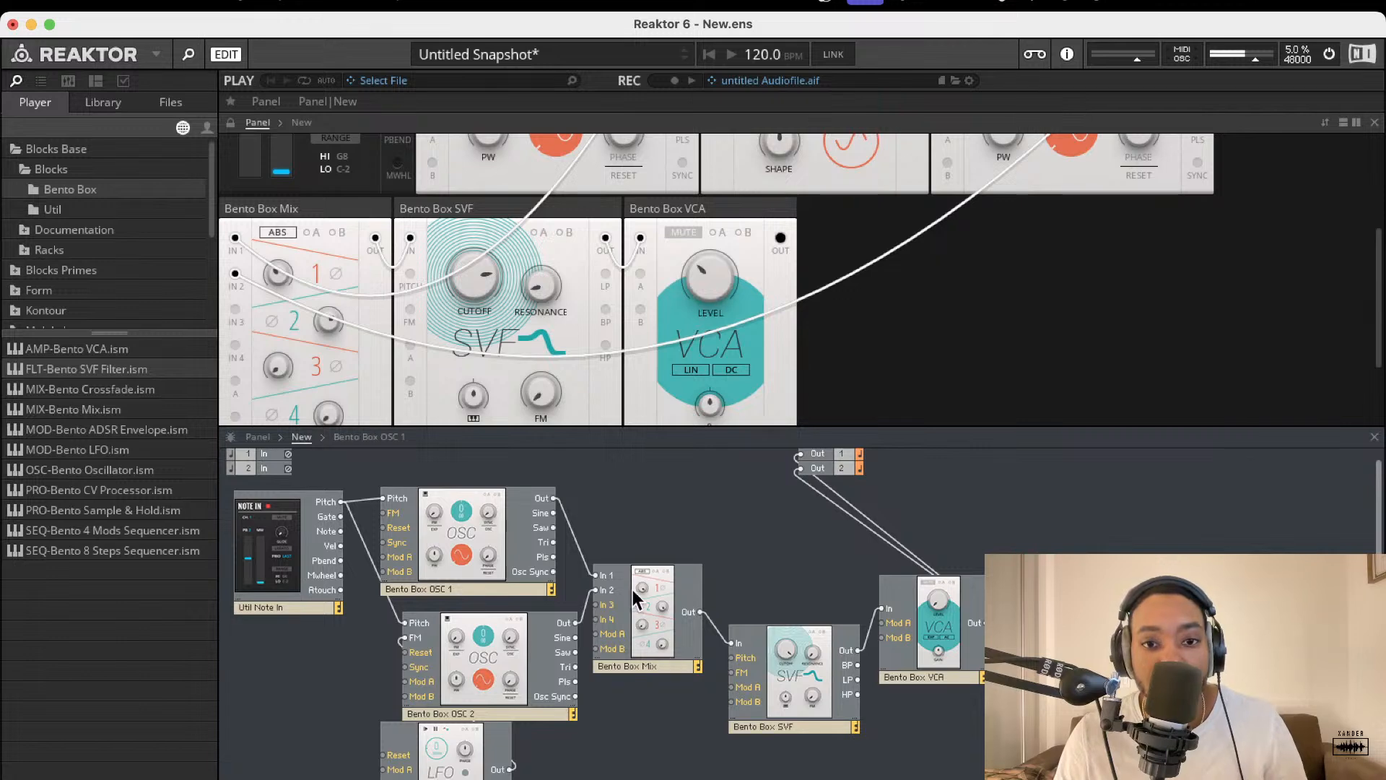
# Duplicate the LFO and connect the copy's Out to the SVF's Mod A input
pyautogui.moveTo(490, 569)
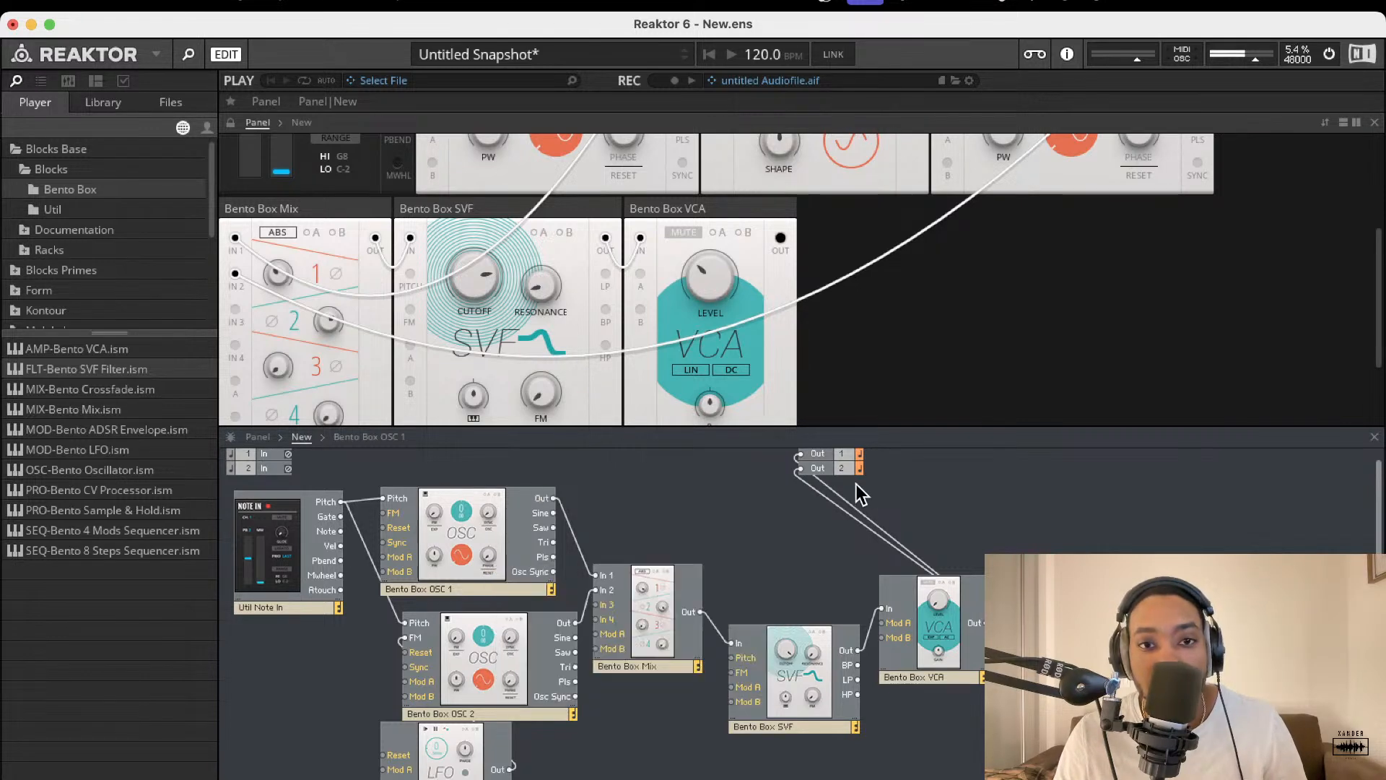
pyautogui.click(491, 736)
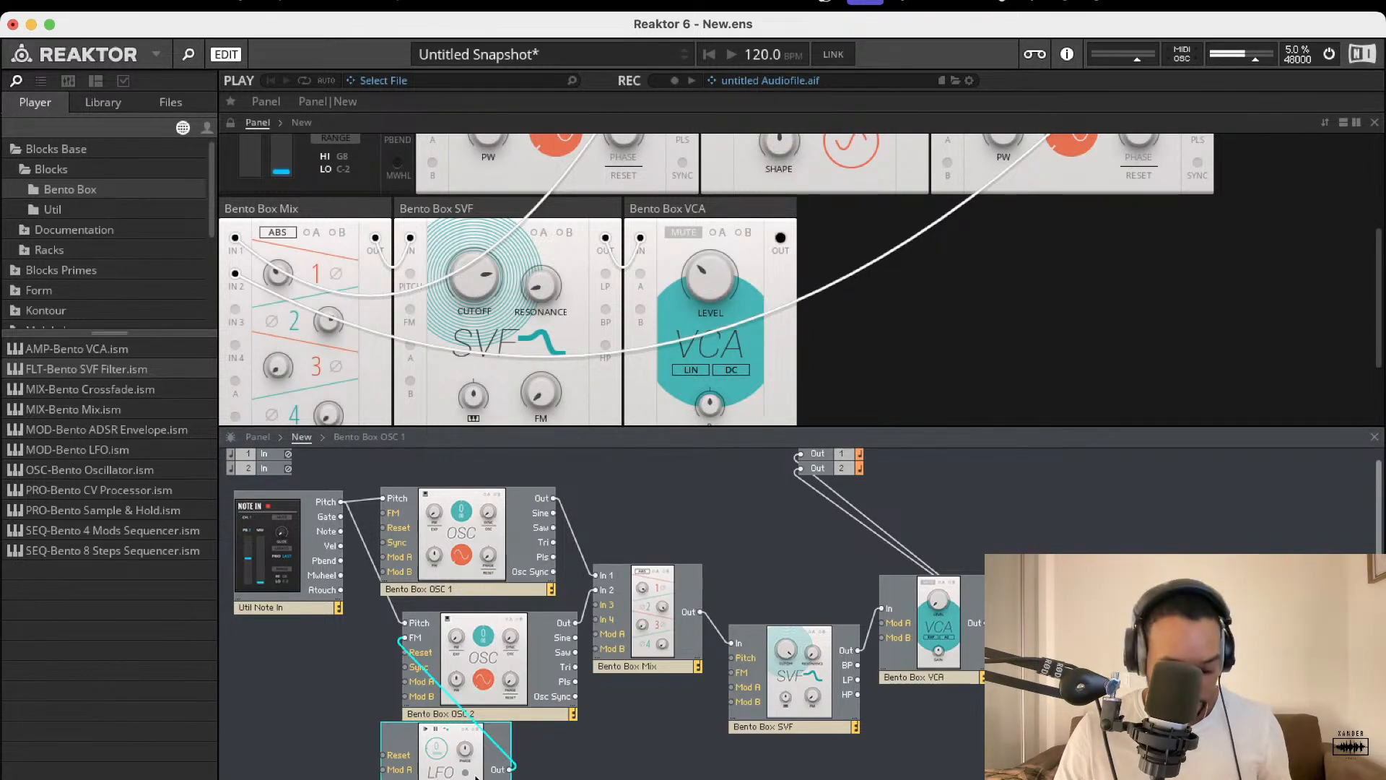
pyautogui.press('super+d')
pyautogui.moveTo(499, 742); pyautogui.dragTo(731, 686)
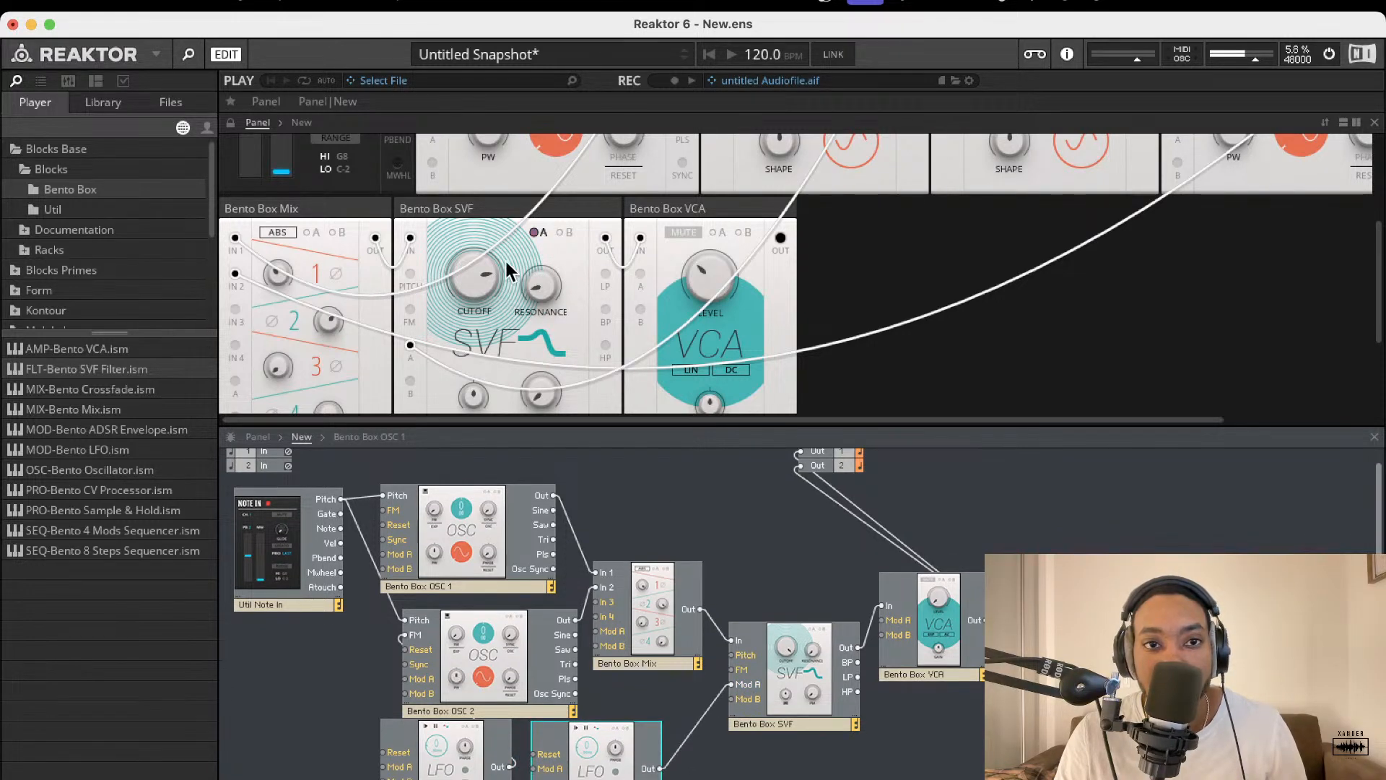
# Apply modulation A to the SVF's cutoff
pyautogui.click(542, 231)
pyautogui.moveTo(517, 277); pyautogui.dragTo(519, 212)
# Set the rate of the LFO feeding OSC 2's FM input to 4.19 Hz
pyautogui.scroll(5, 646, 241)
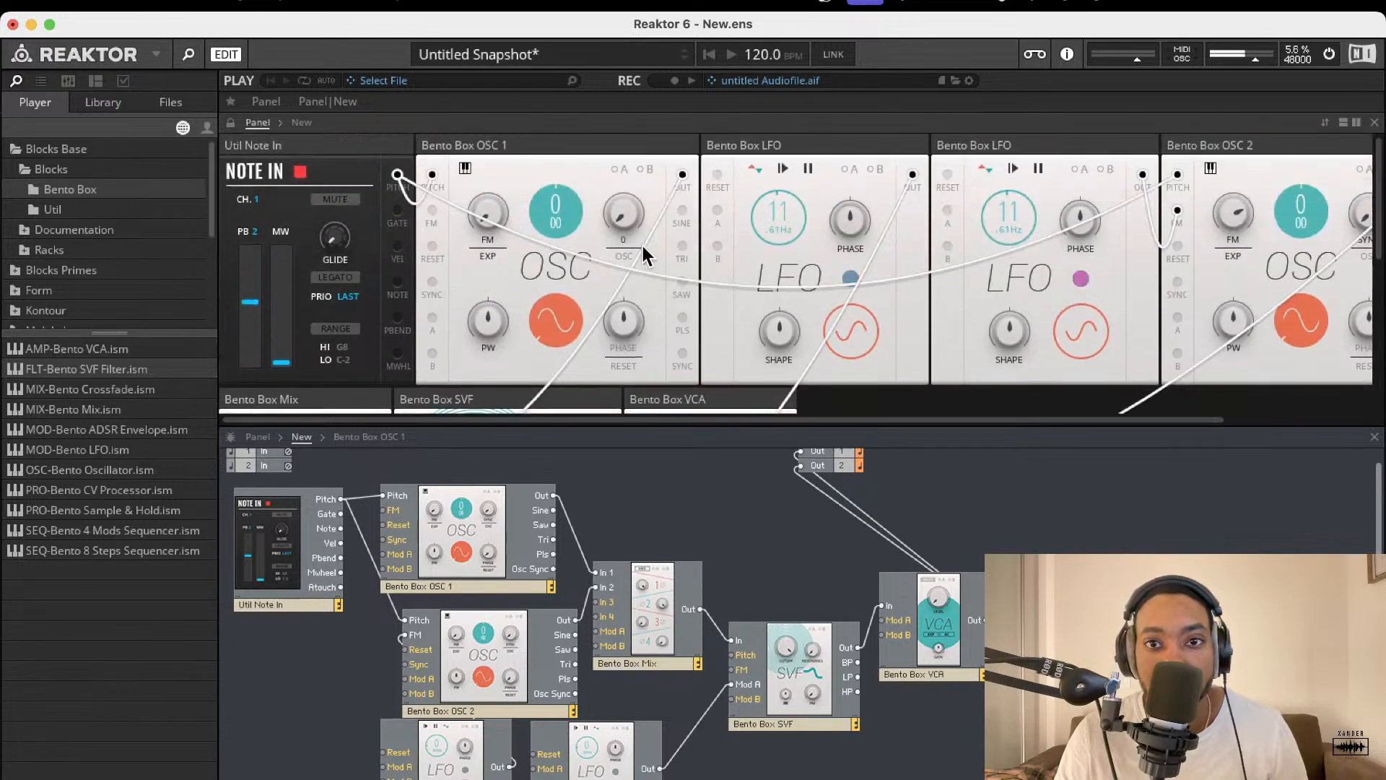
pyautogui.moveTo(996, 230); pyautogui.dragTo(989, 234)
pyautogui.scroll(-3, 777, 254)
pyautogui.scroll(3, 758, 250)
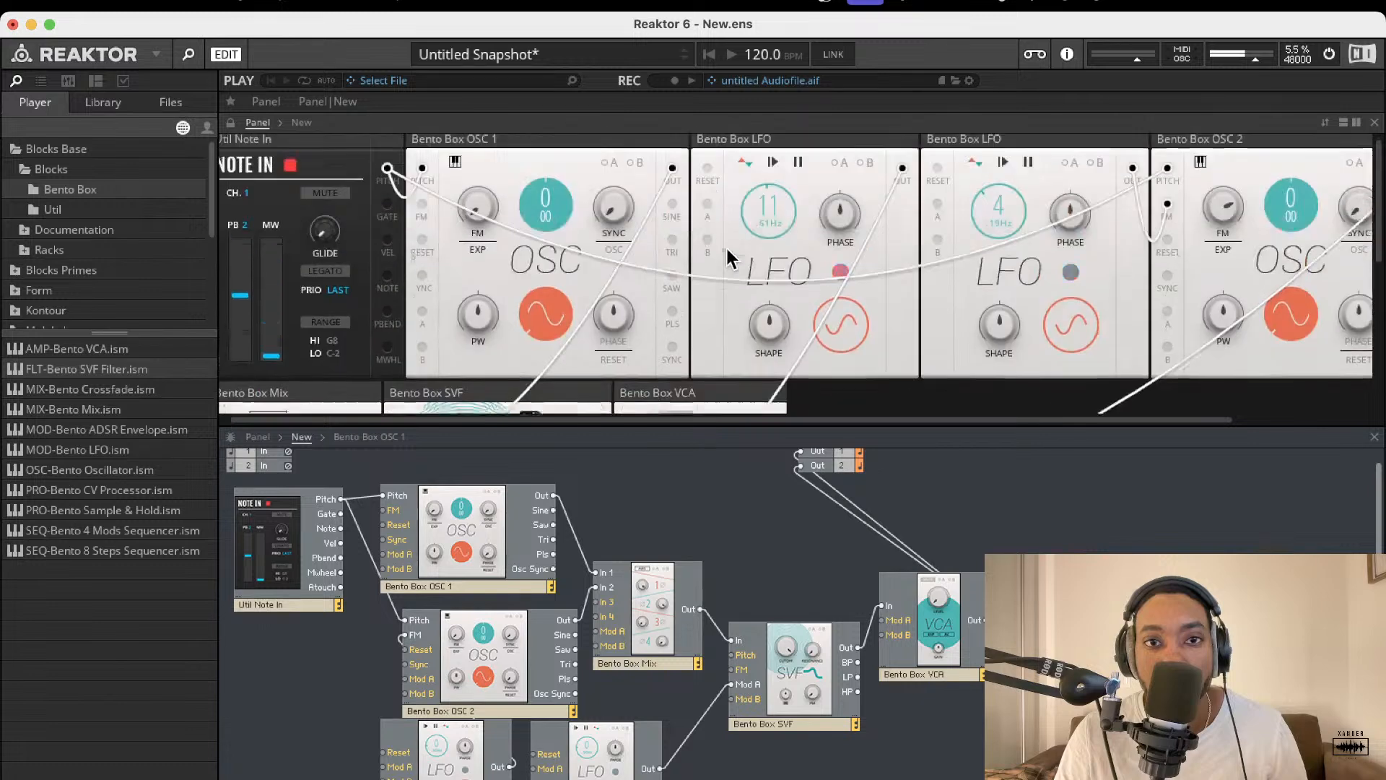
# Identify the LFO that modulates OSC 2 and rename it Bento Box LFO 1
pyautogui.click(823, 151)
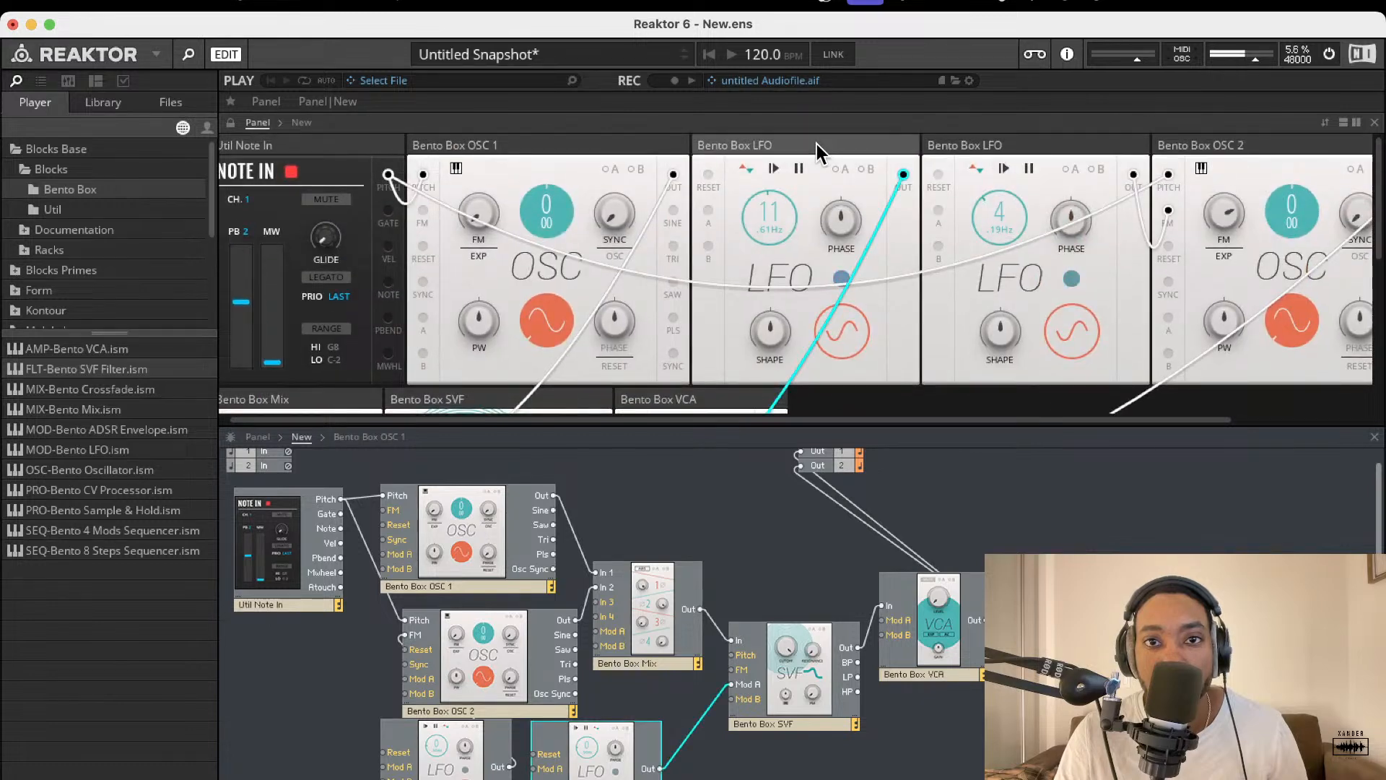
pyautogui.click(1021, 149)
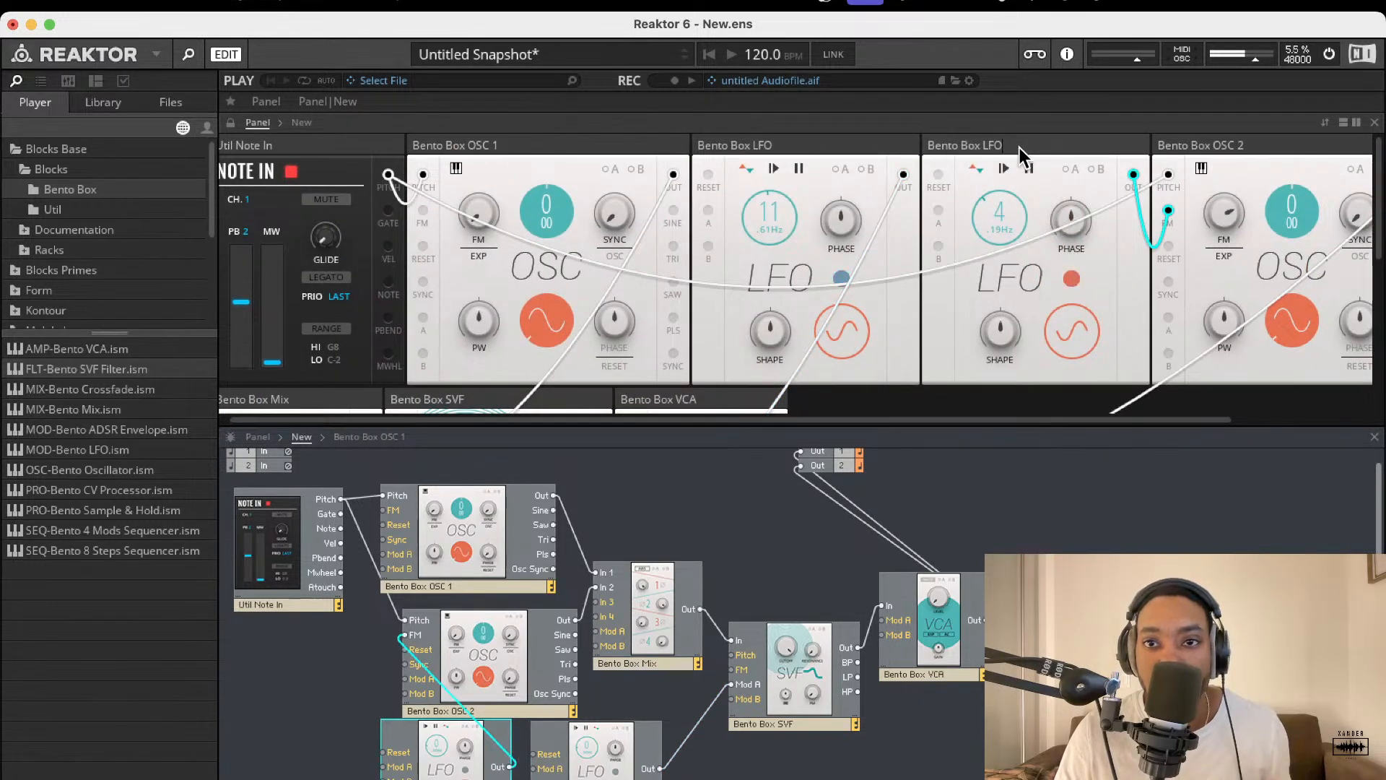
pyautogui.rightClick(993, 146)
pyautogui.rightClick(949, 145)
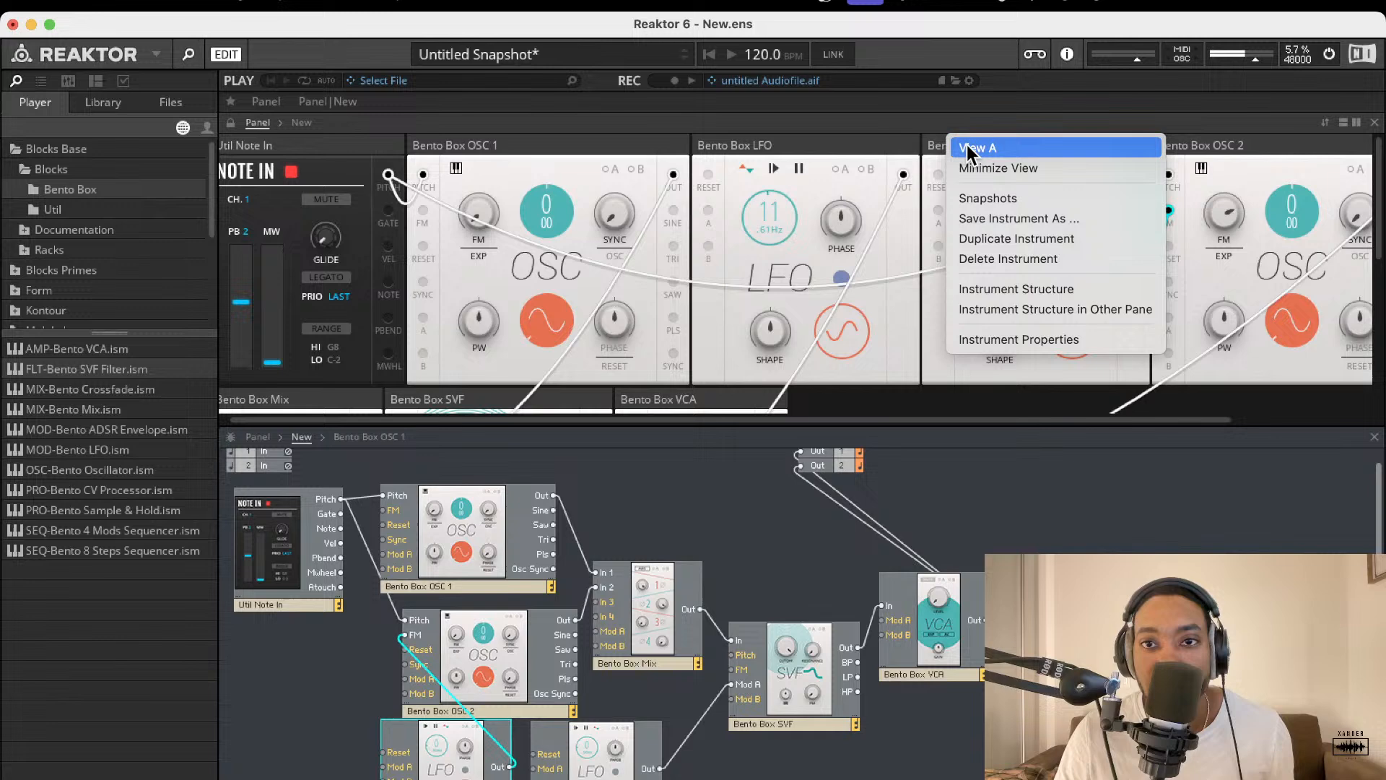
pyautogui.click(930, 149)
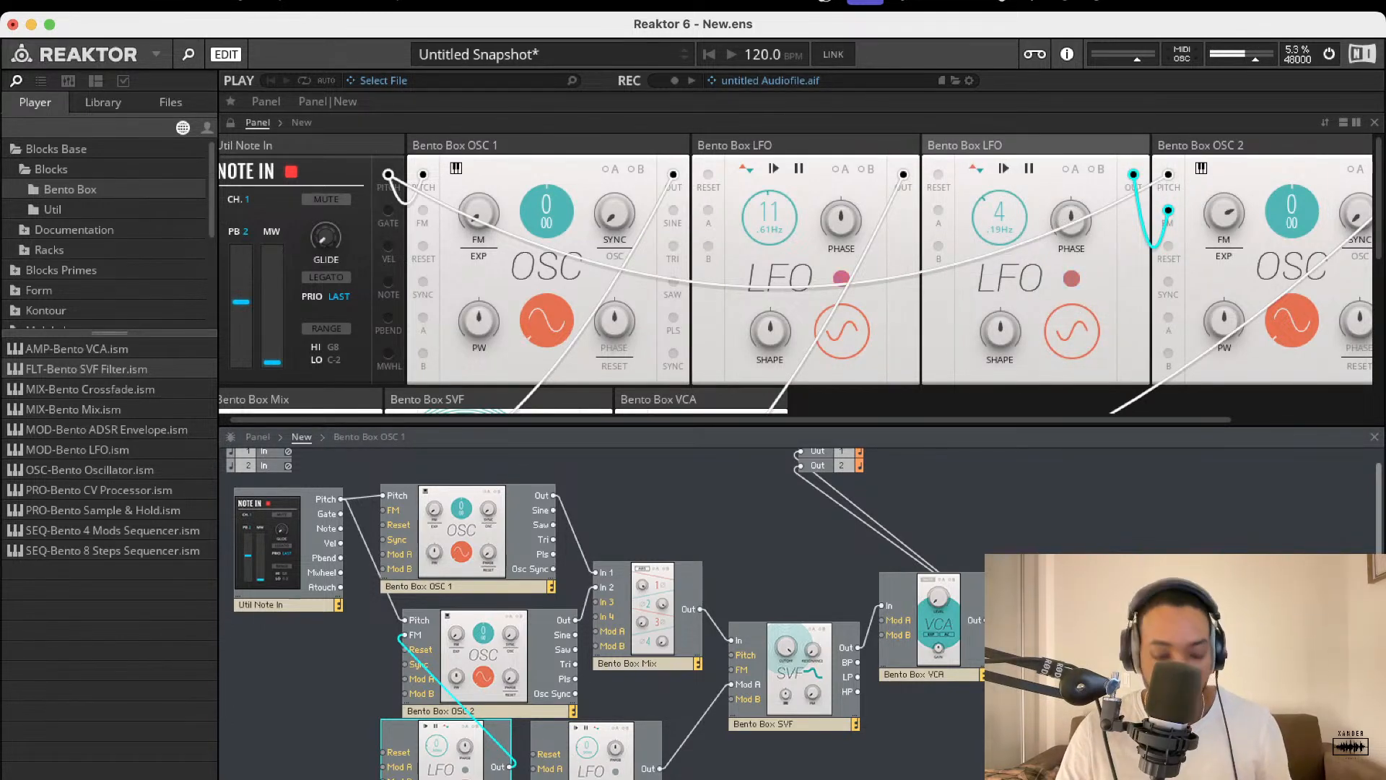
# Rename the LFO that modulates the SVF as Bento Box LFO 2
pyautogui.click(589, 776)
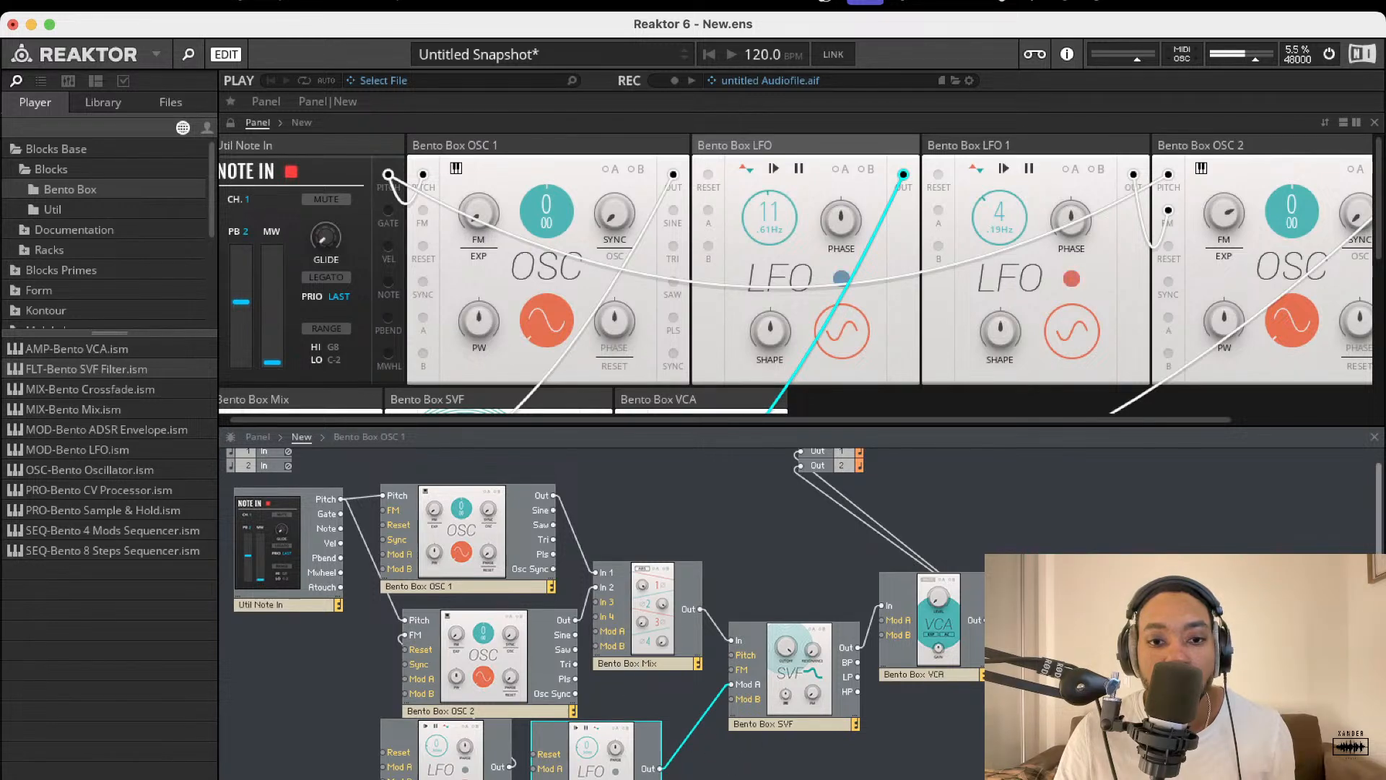
pyautogui.write('2')
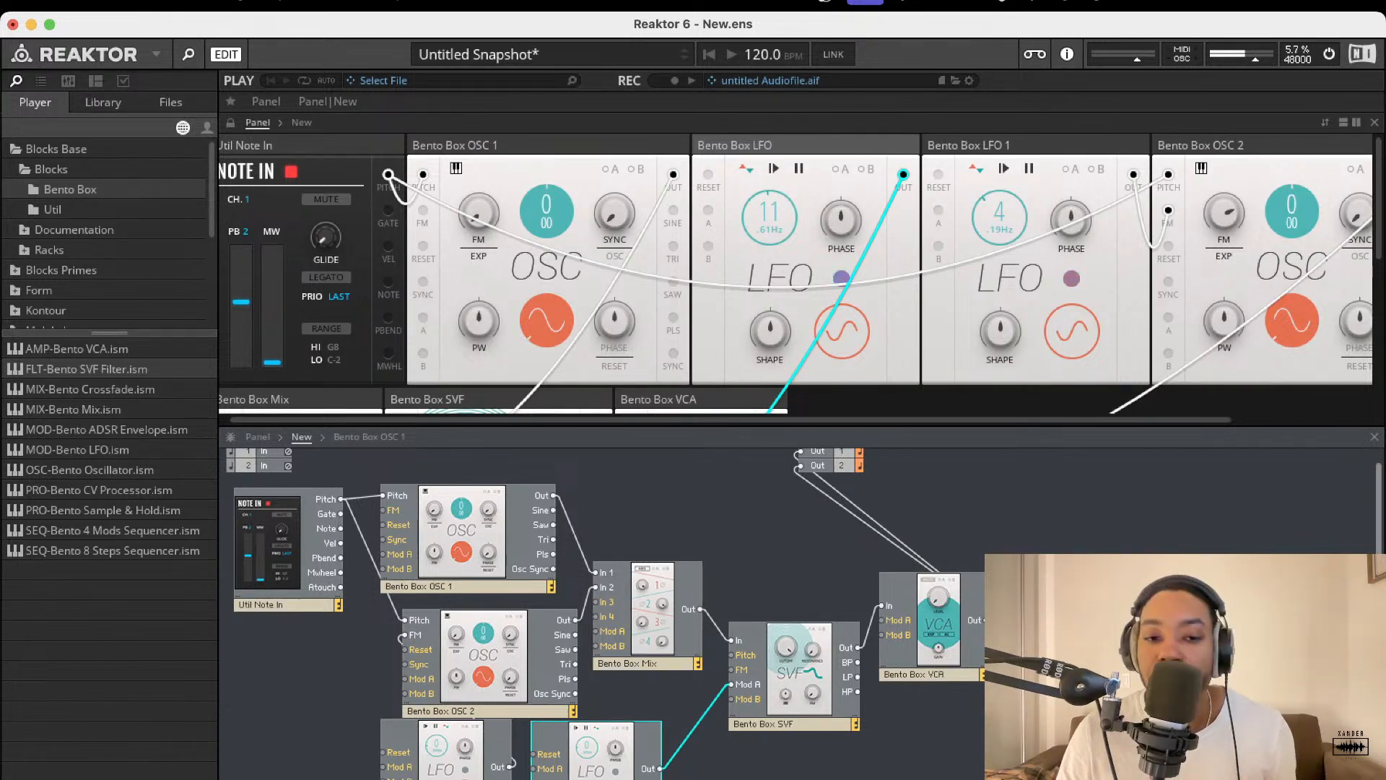
pyautogui.press('Return')
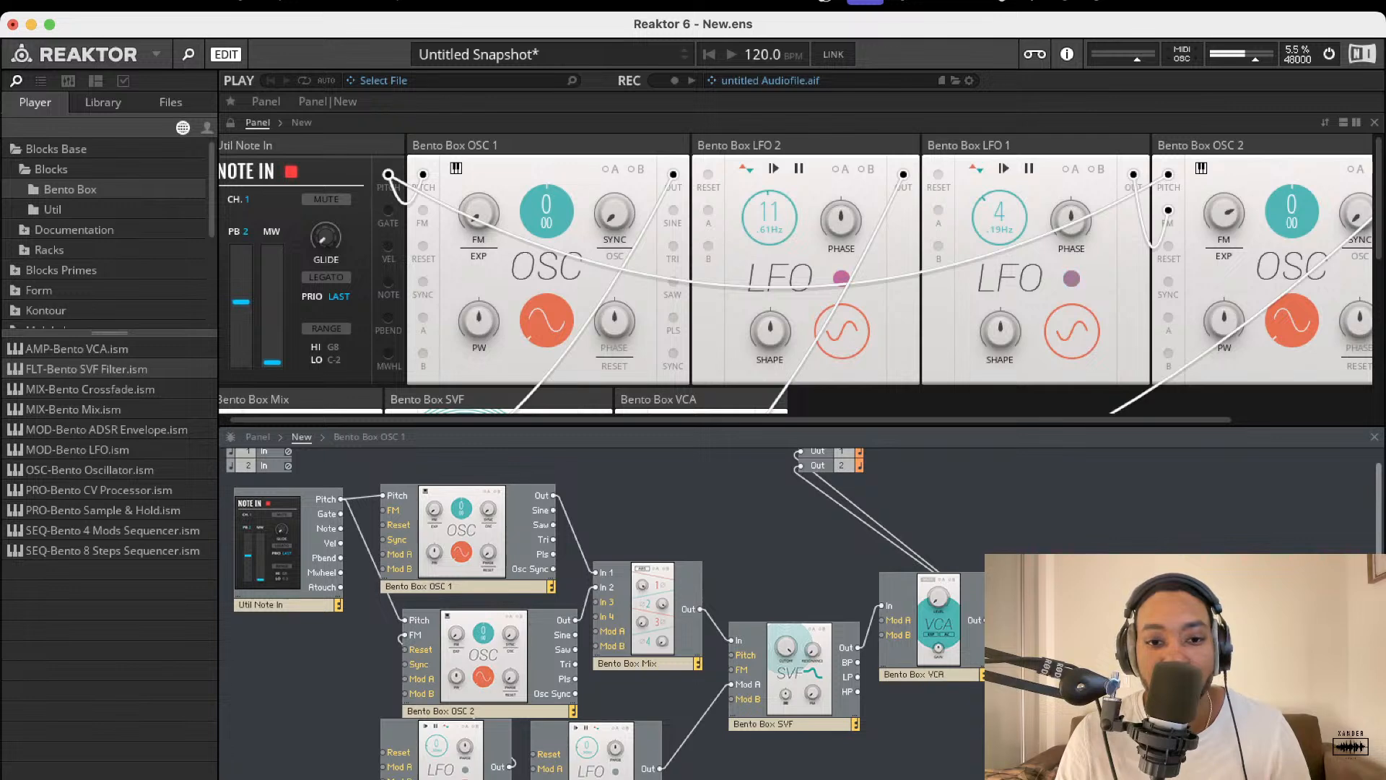
# Shift the LFO 2 block in the structure and reorder the panel so LFO 1 sits before LFO 2
pyautogui.moveTo(611, 770); pyautogui.dragTo(670, 774)
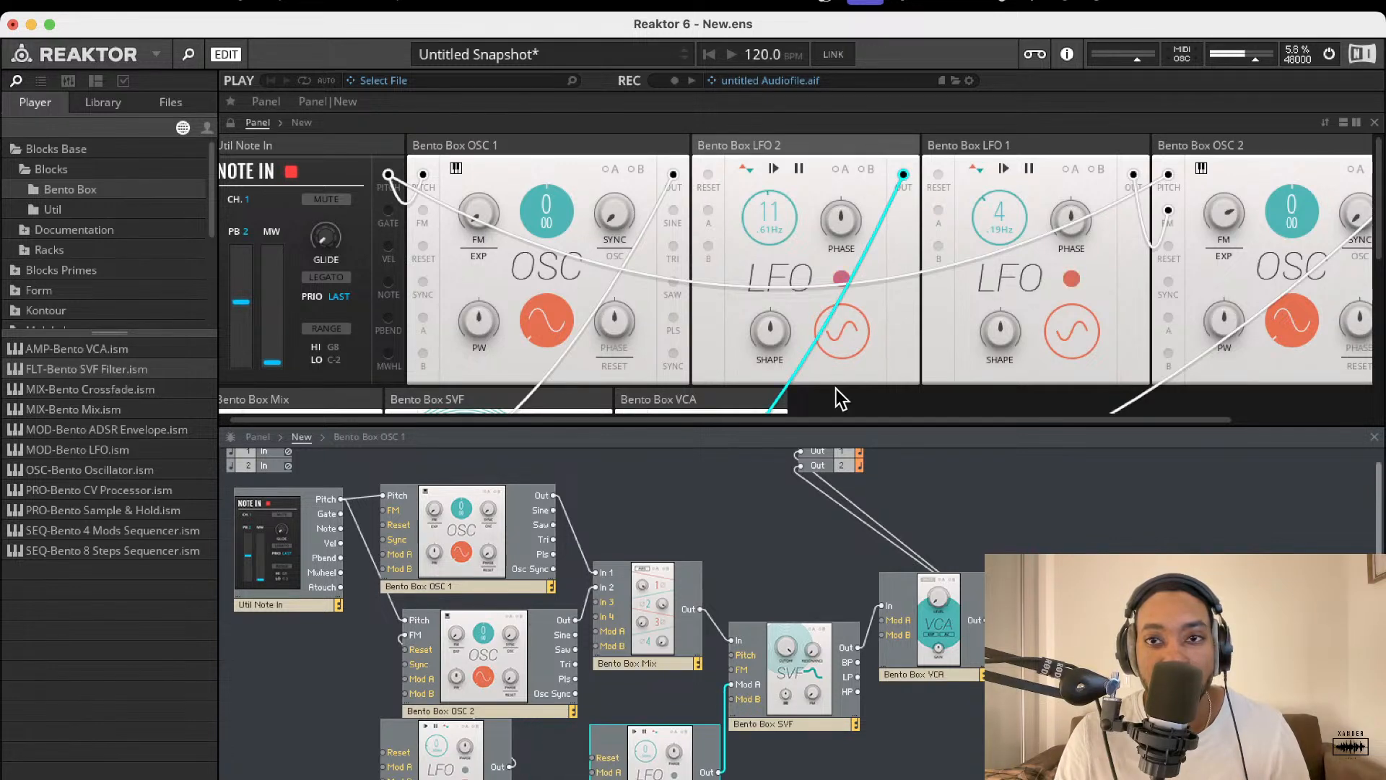
pyautogui.moveTo(845, 143); pyautogui.dragTo(1119, 146)
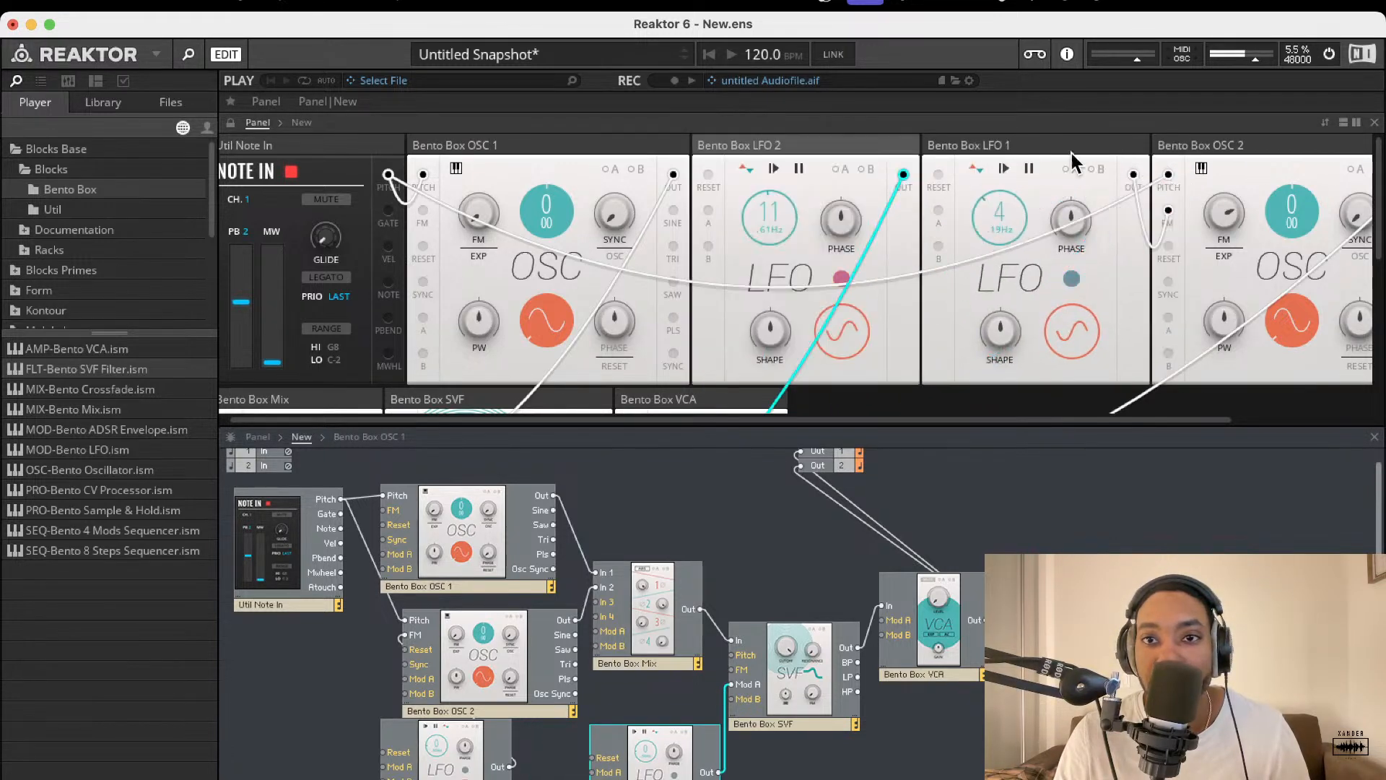
pyautogui.moveTo(1032, 148); pyautogui.dragTo(809, 147)
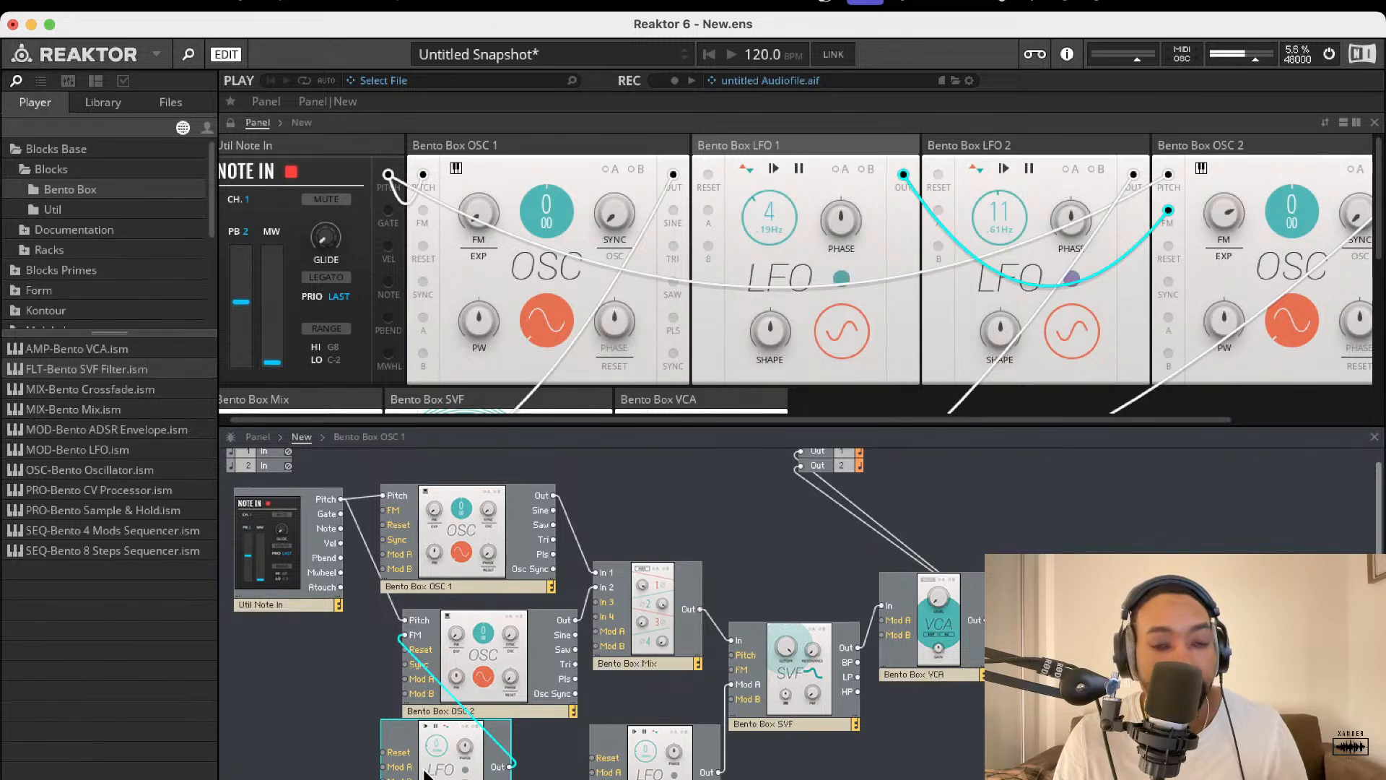
pyautogui.scroll(1, 441, 628)
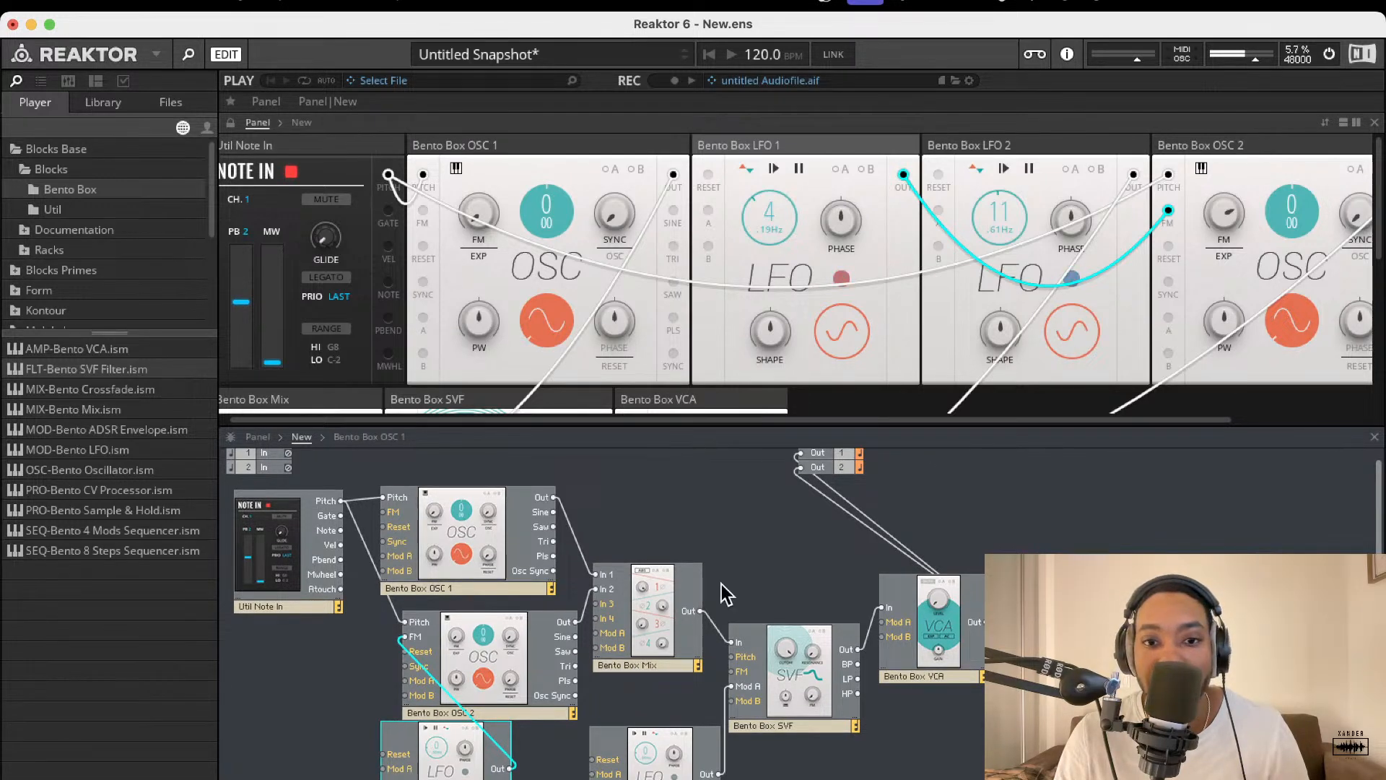
# Check the SVF's modulation A settings and set LFO 2's rate to 0.21 Hz
pyautogui.hscroll(3, 1012, 242)
pyautogui.scroll(-5, 1004, 244)
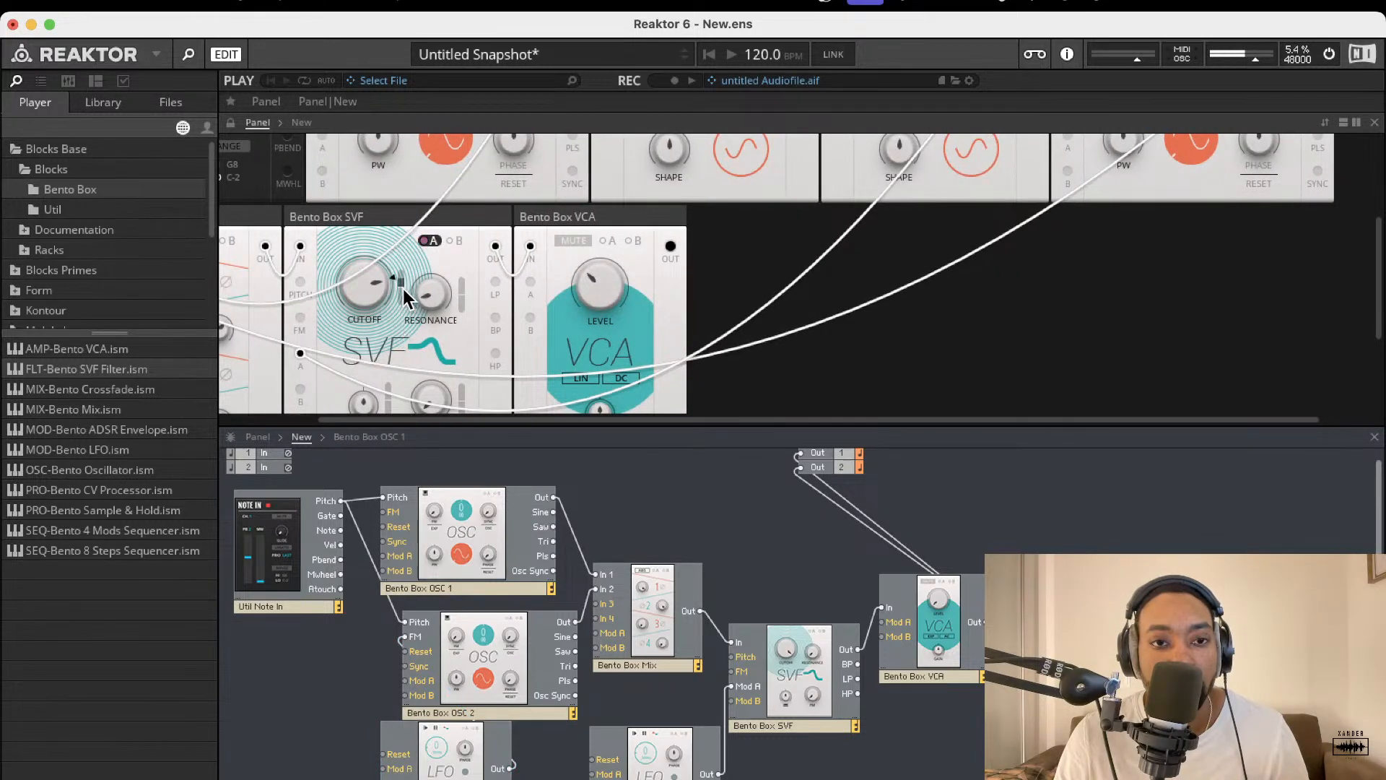
pyautogui.scroll(-5, 405, 285)
pyautogui.scroll(3, 407, 281)
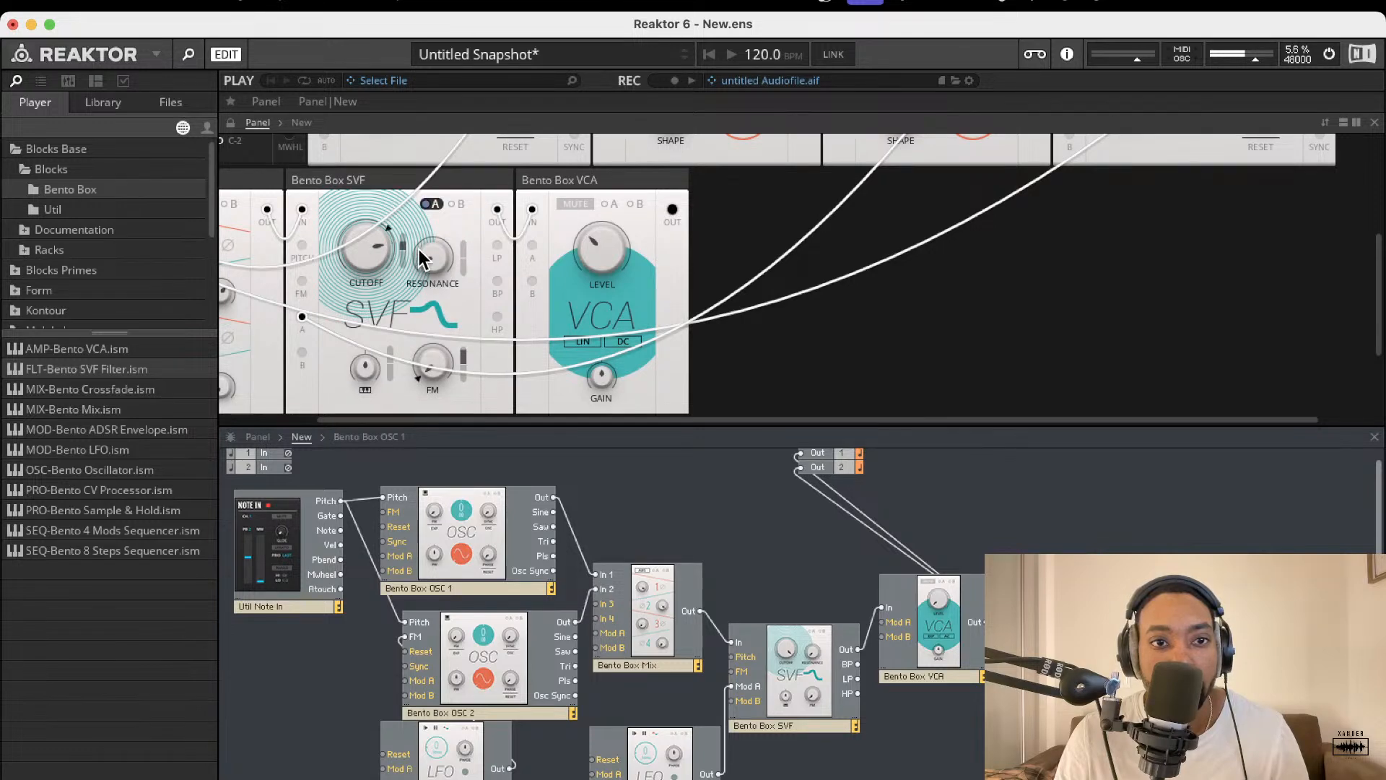
pyautogui.scroll(5, 421, 258)
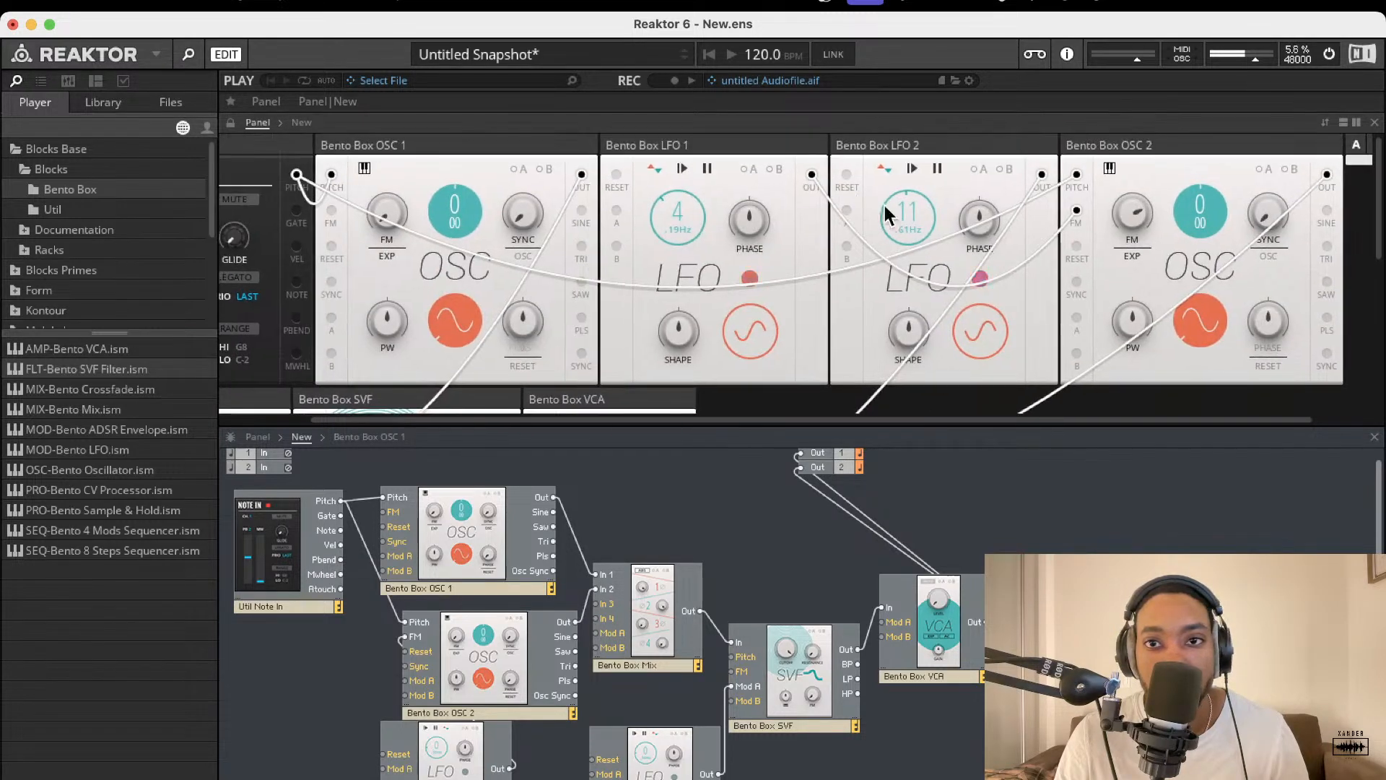
pyautogui.moveTo(888, 213); pyautogui.dragTo(884, 296)
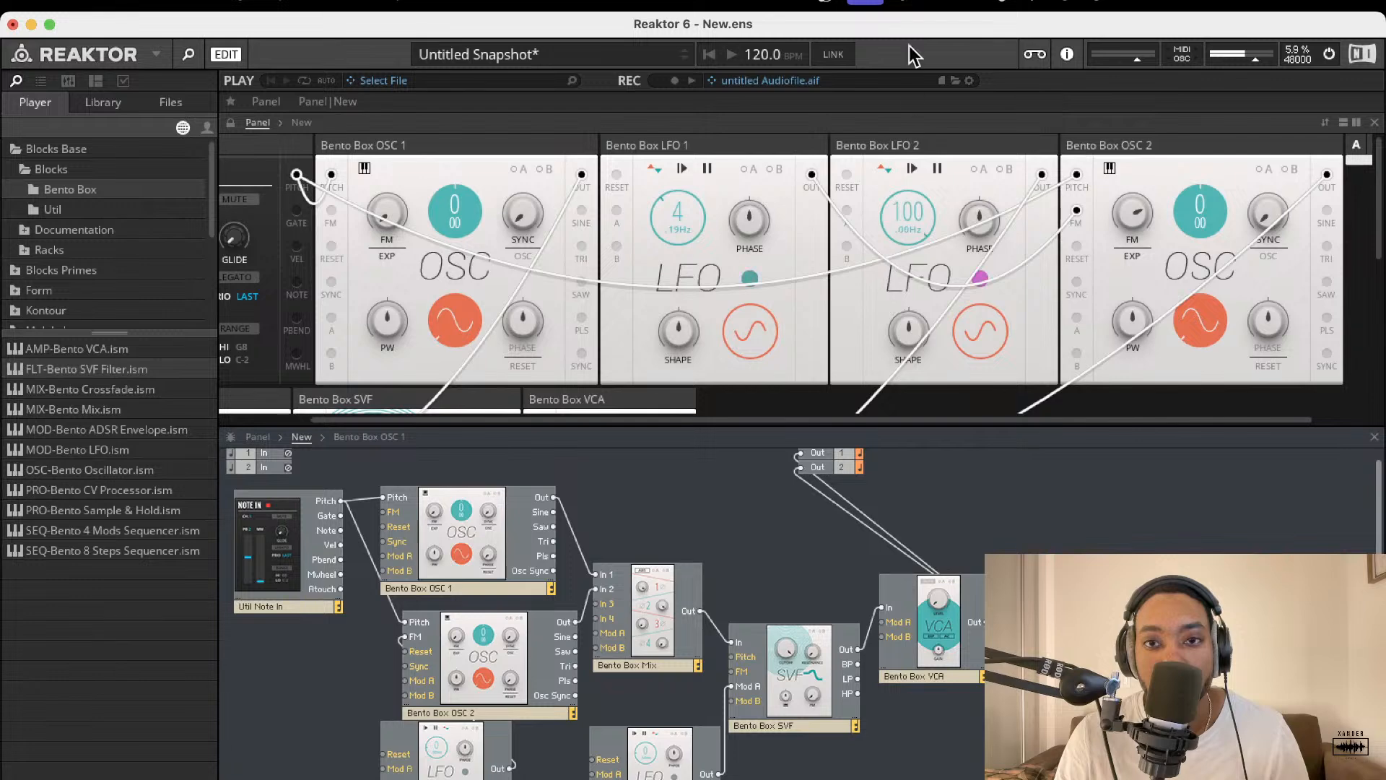
pyautogui.scroll(-1, 859, 509)
pyautogui.scroll(1, 857, 509)
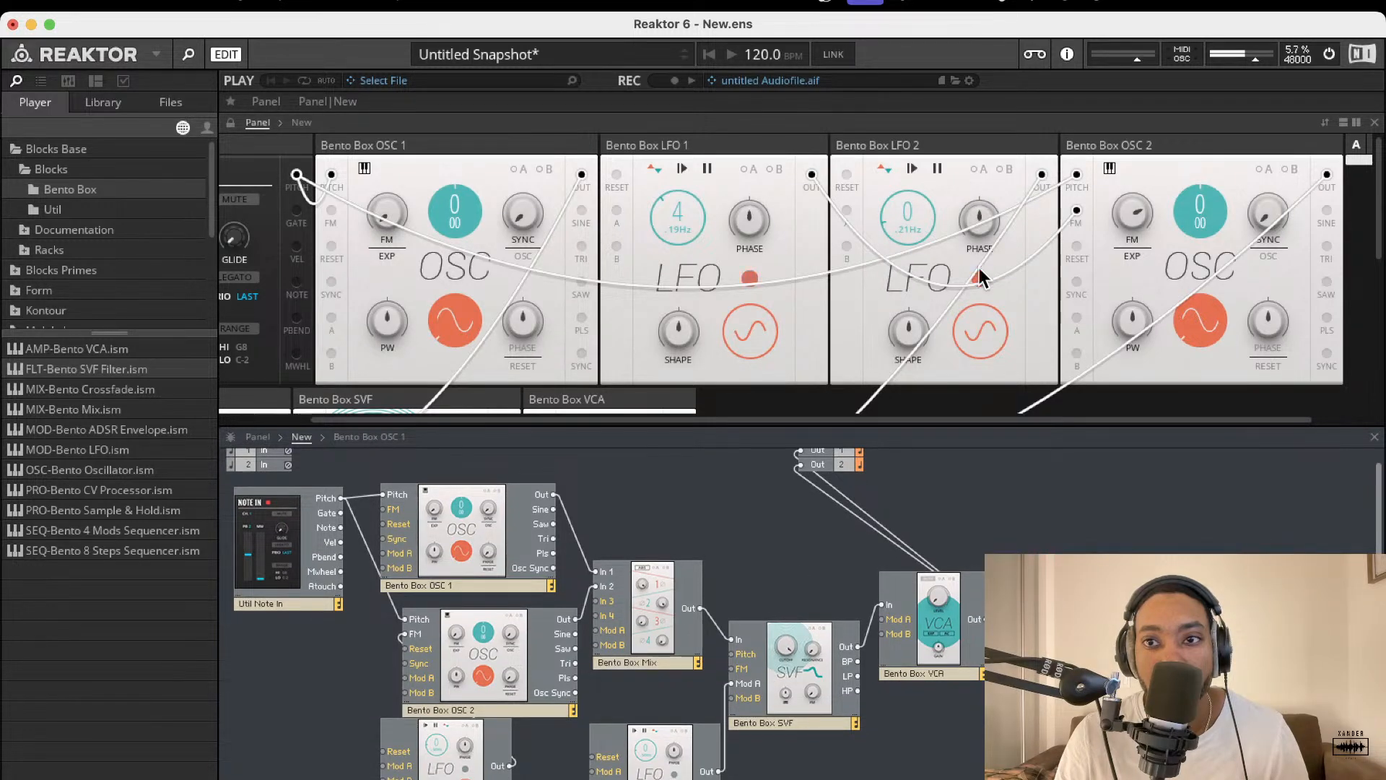
# Set LFO 1's rate to 1.28 Hz
pyautogui.scroll(-5, 979, 267)
pyautogui.scroll(2, 947, 282)
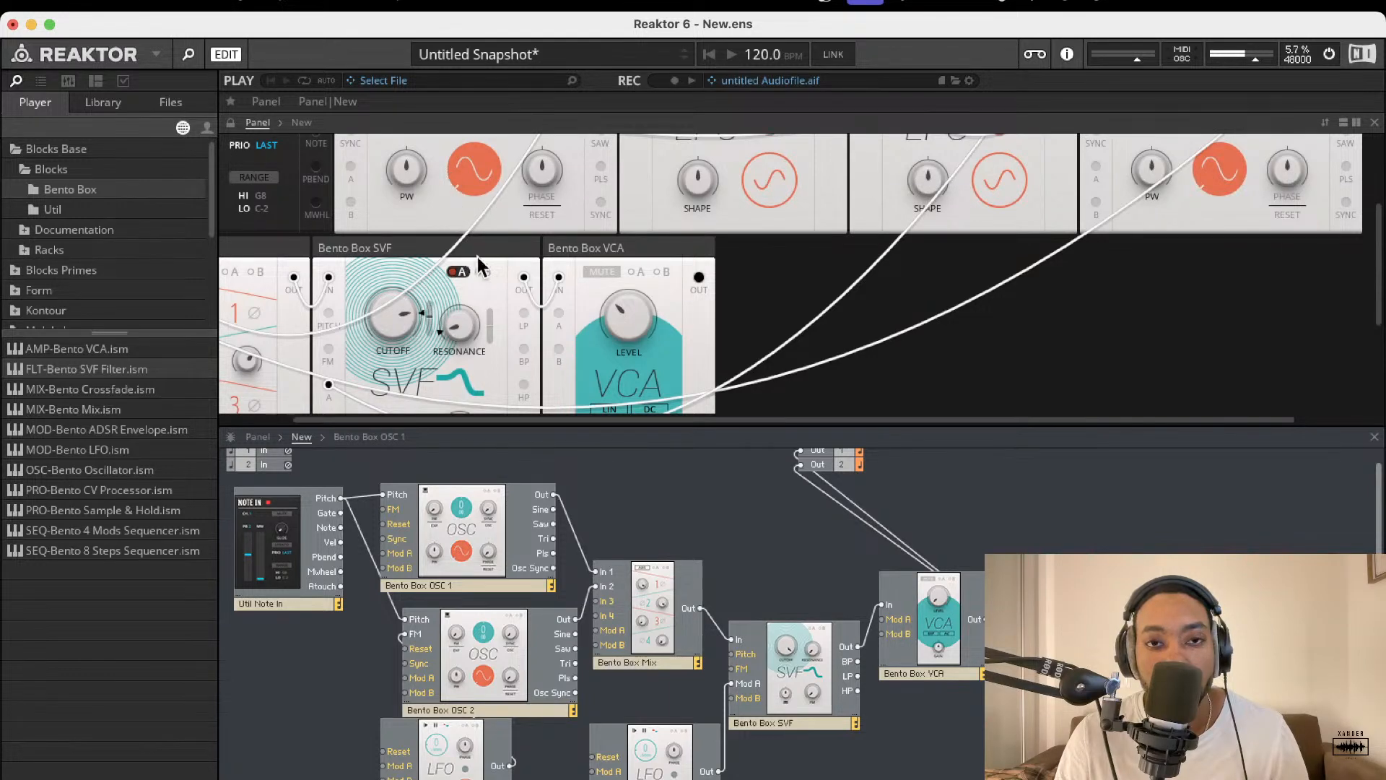
pyautogui.scroll(3, 479, 266)
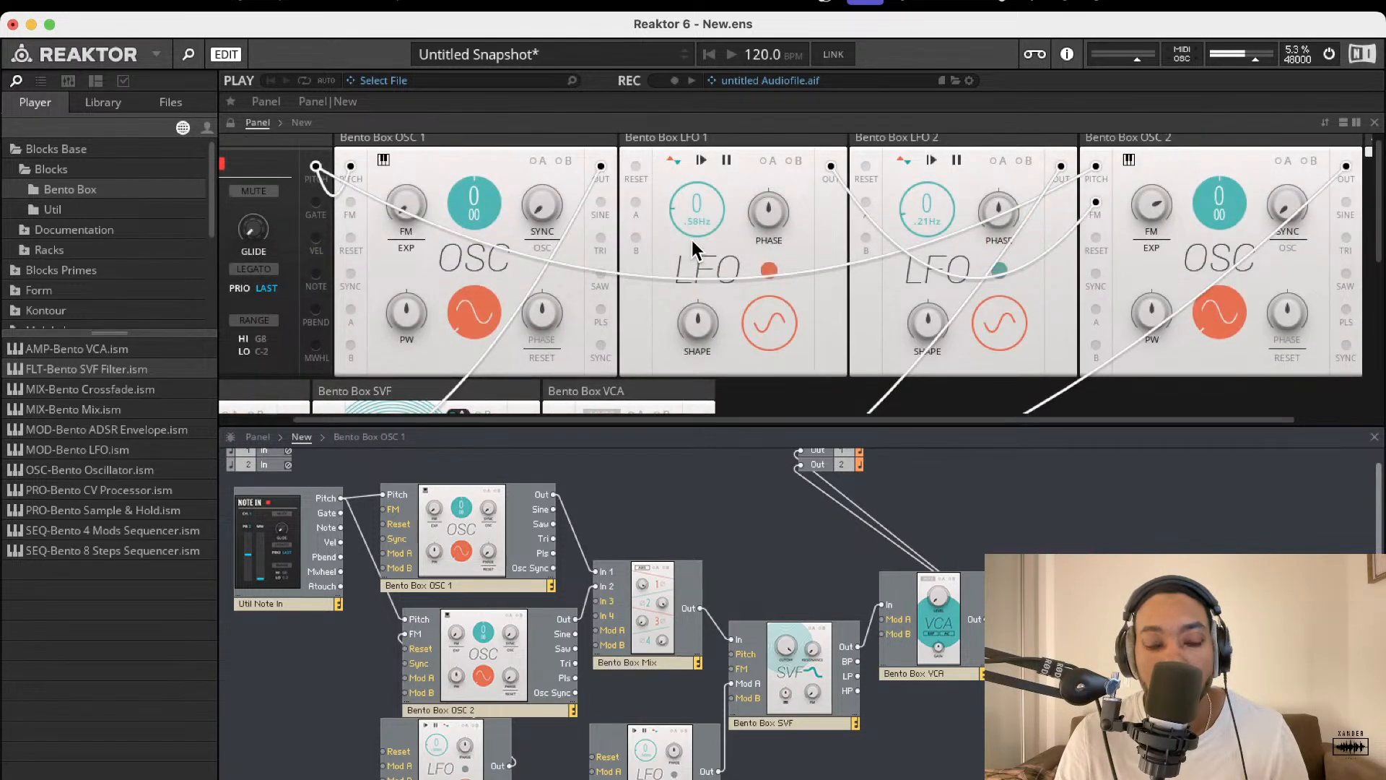
pyautogui.moveTo(690, 237); pyautogui.dragTo(691, 224)
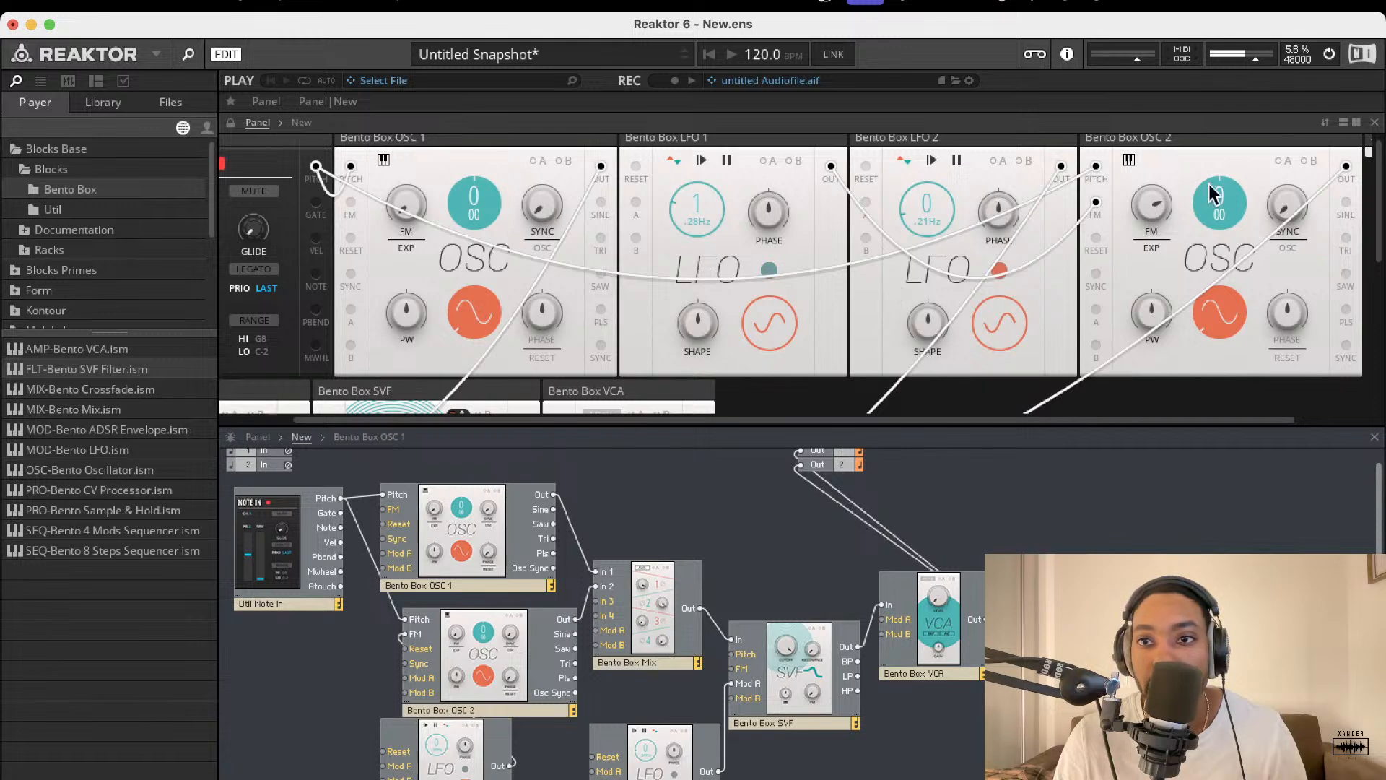
# Lower OSC 2's FM amount and change its waveform away from the pure sine
pyautogui.moveTo(1159, 106); pyautogui.dragTo(1152, 206)
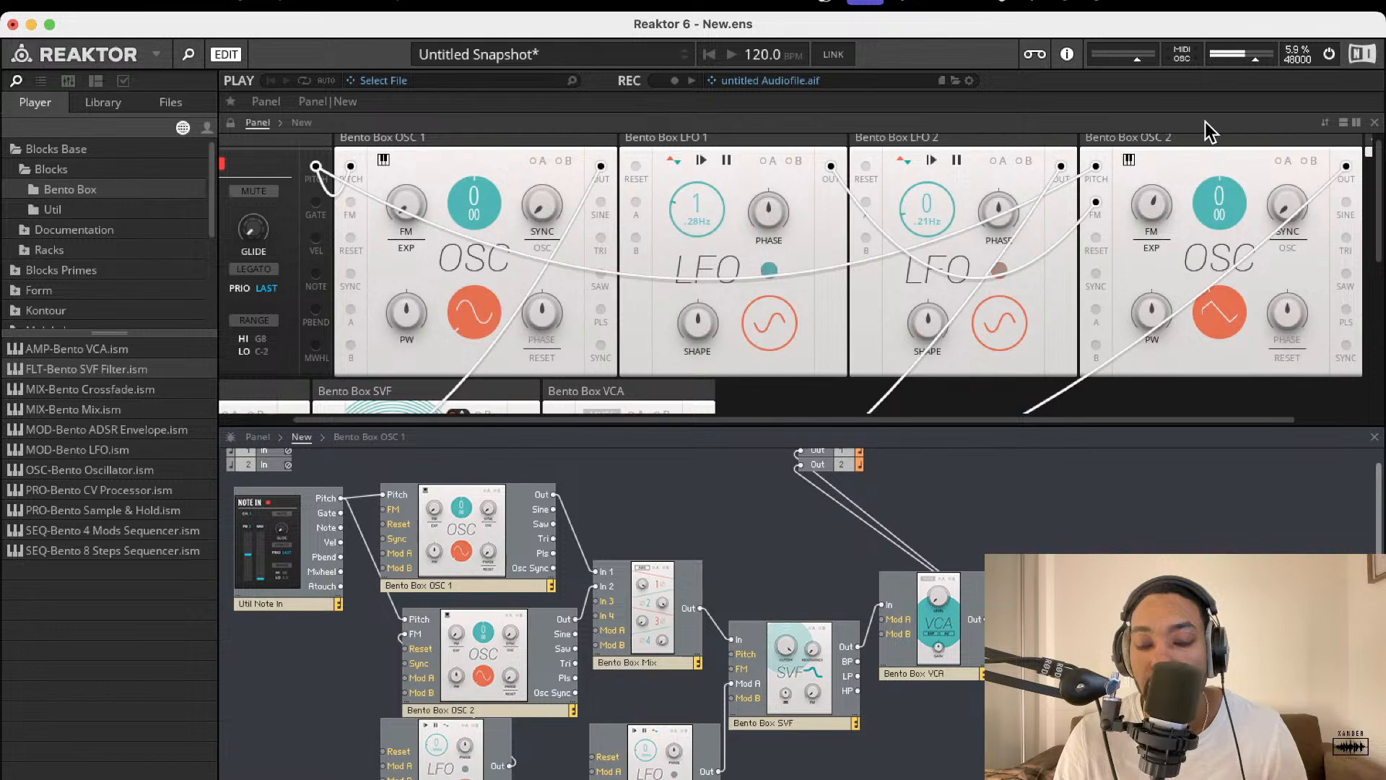
pyautogui.moveTo(1206, 121); pyautogui.dragTo(1207, 89)
pyautogui.moveTo(1204, 318); pyautogui.dragTo(1181, 355)
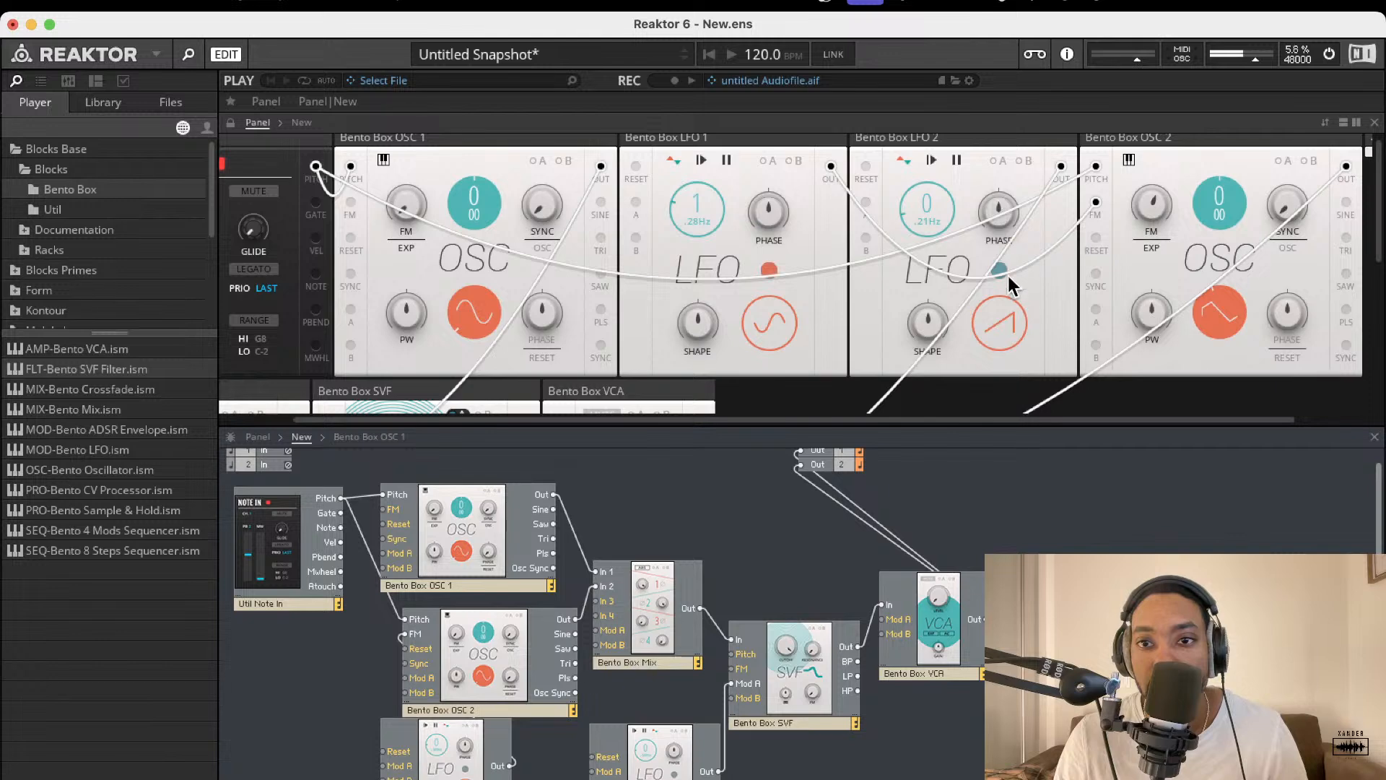
# Return LFO 2's waveform to sine and lower its rate to near the minimum
pyautogui.moveTo(998, 302); pyautogui.dragTo(982, 414)
pyautogui.moveTo(927, 205); pyautogui.dragTo(935, 435)
# Reroute LFO 2's output from the SVF's Mod A input to its FM input, leaving the modulation A view
pyautogui.scroll(-5, 942, 224)
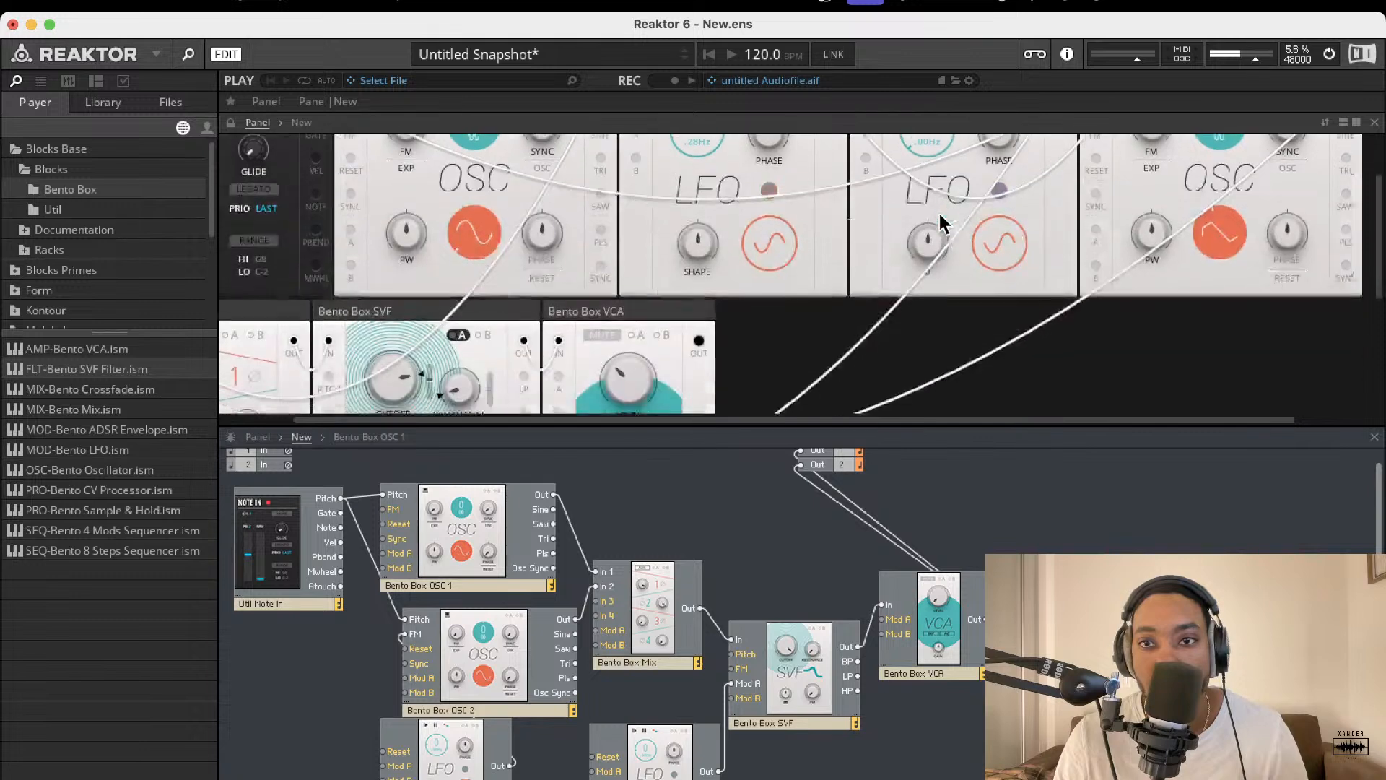
pyautogui.click(470, 216)
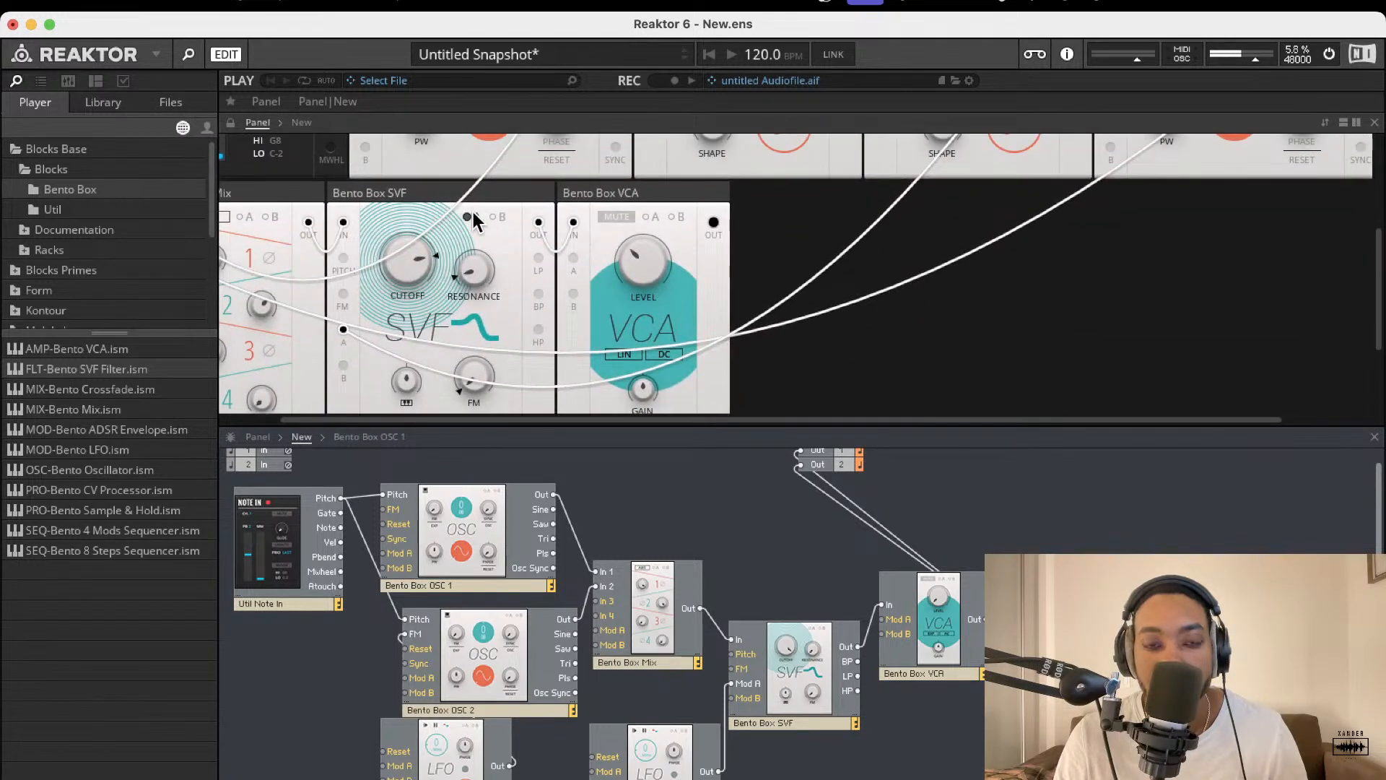
pyautogui.scroll(1, 825, 658)
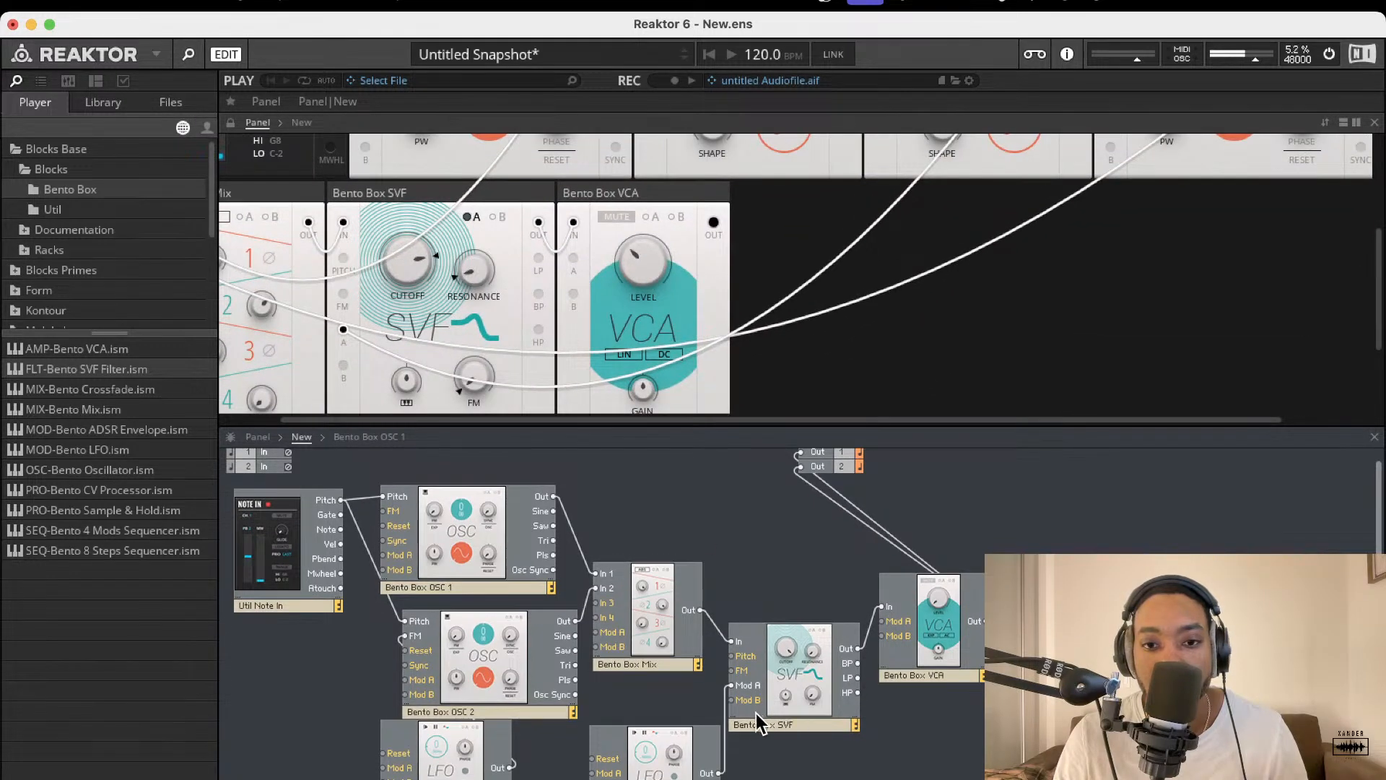
pyautogui.scroll(2, 771, 620)
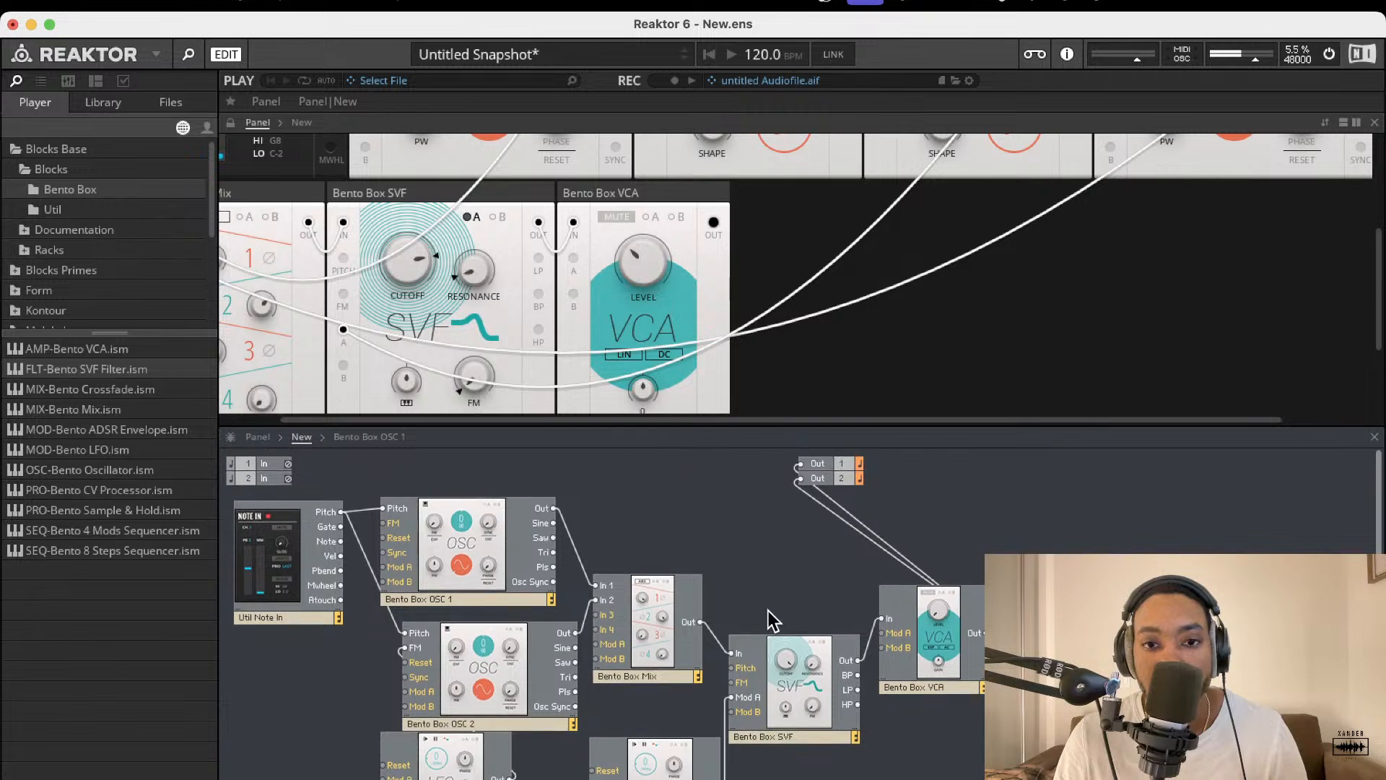
pyautogui.moveTo(722, 779); pyautogui.dragTo(736, 682)
pyautogui.click(725, 720)
pyautogui.moveTo(691, 748); pyautogui.dragTo(636, 732)
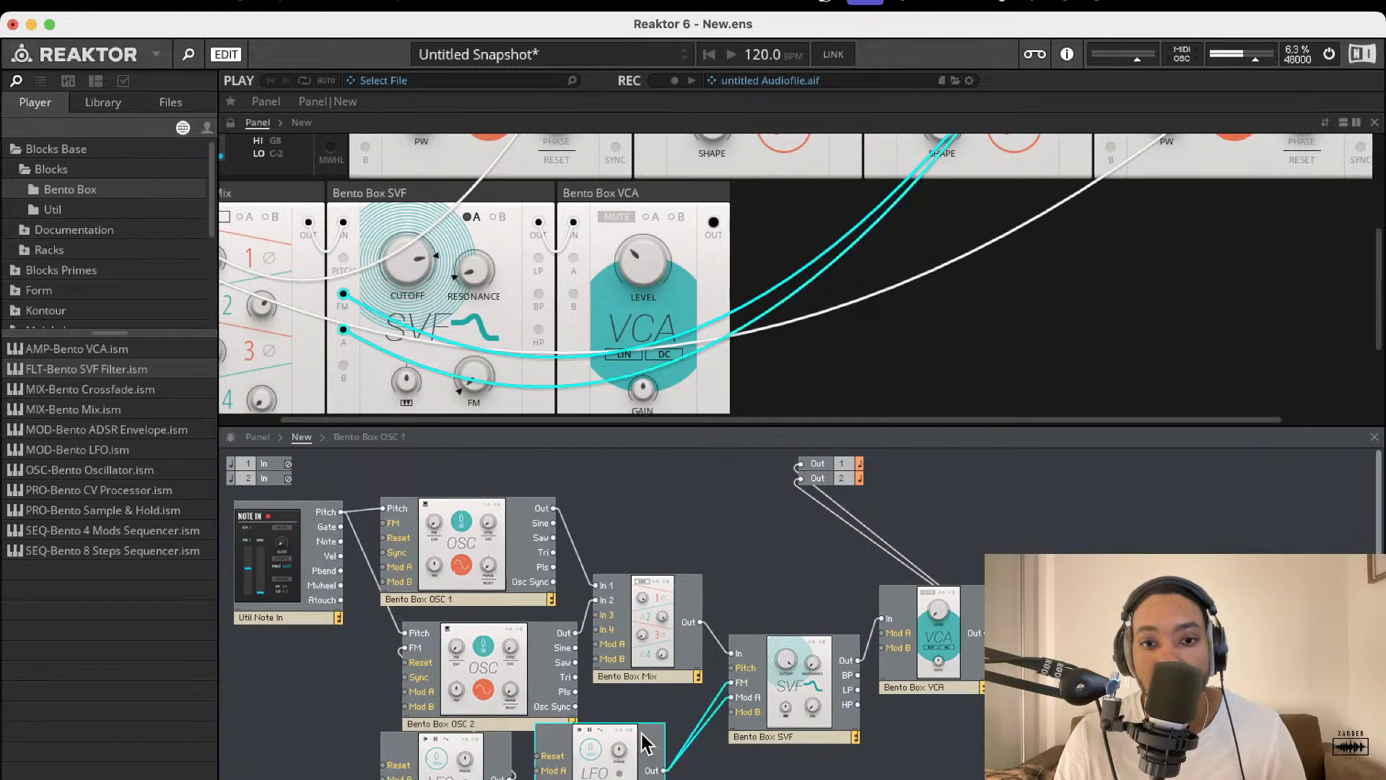
pyautogui.click(712, 728)
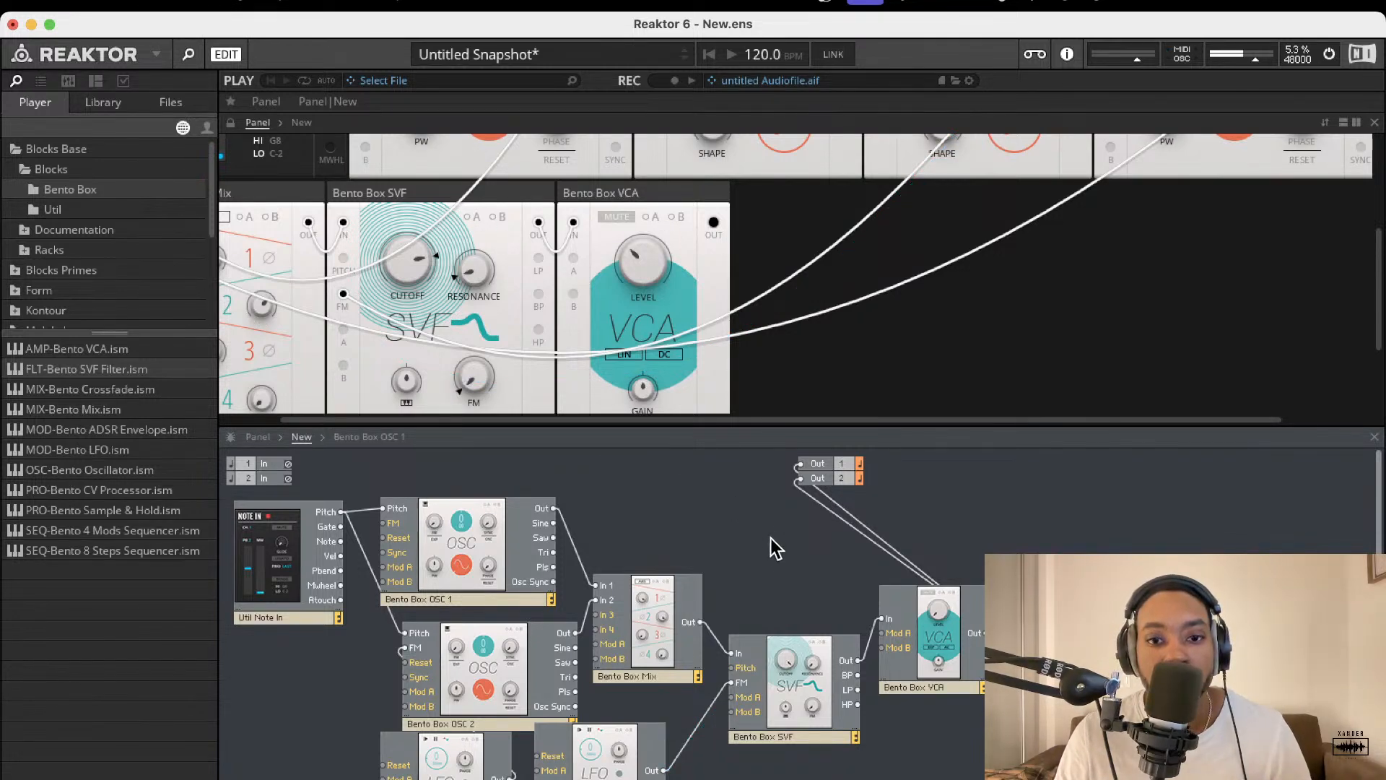
# Try raising the SVF's FM amount to 67.2 and varying its cutoff
pyautogui.scroll(-3, 498, 302)
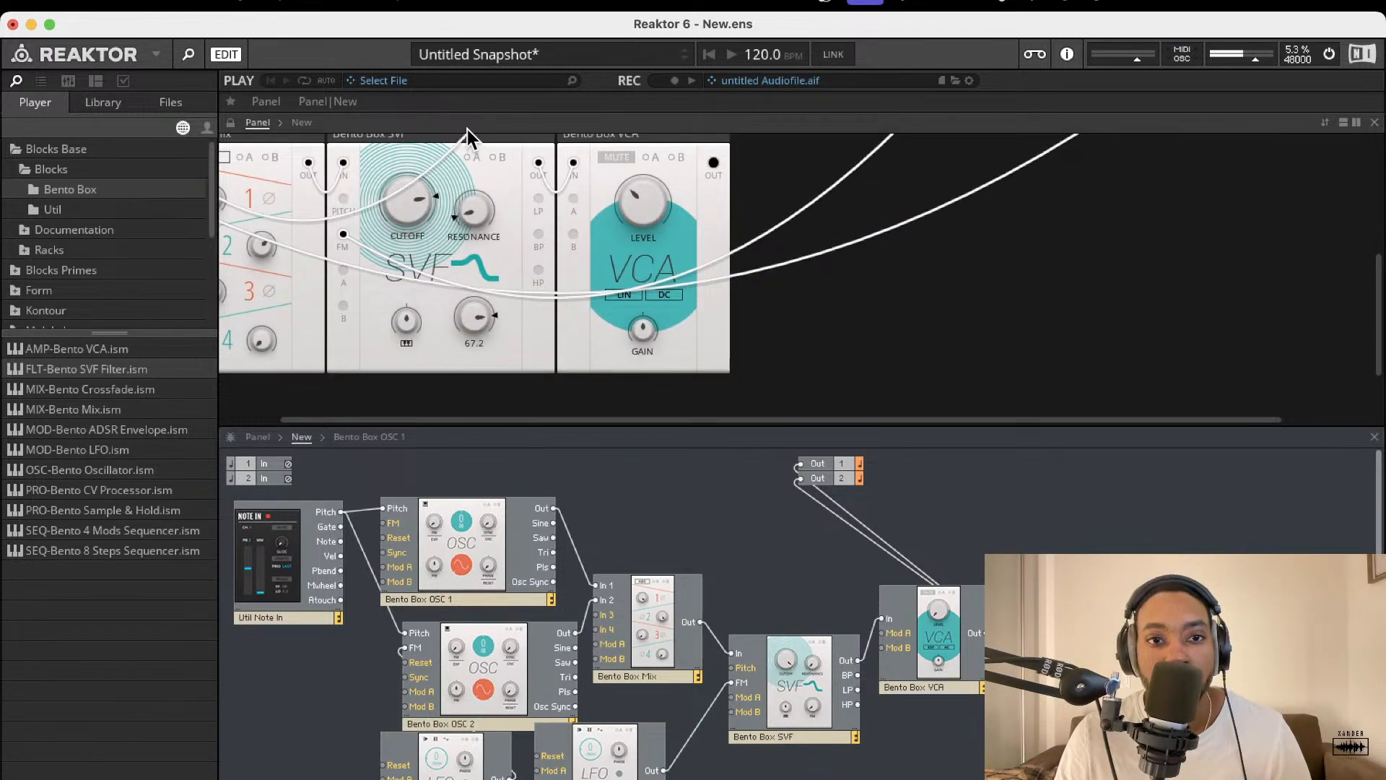
pyautogui.moveTo(466, 128); pyautogui.dragTo(465, 136)
pyautogui.moveTo(403, 205); pyautogui.dragTo(427, 155)
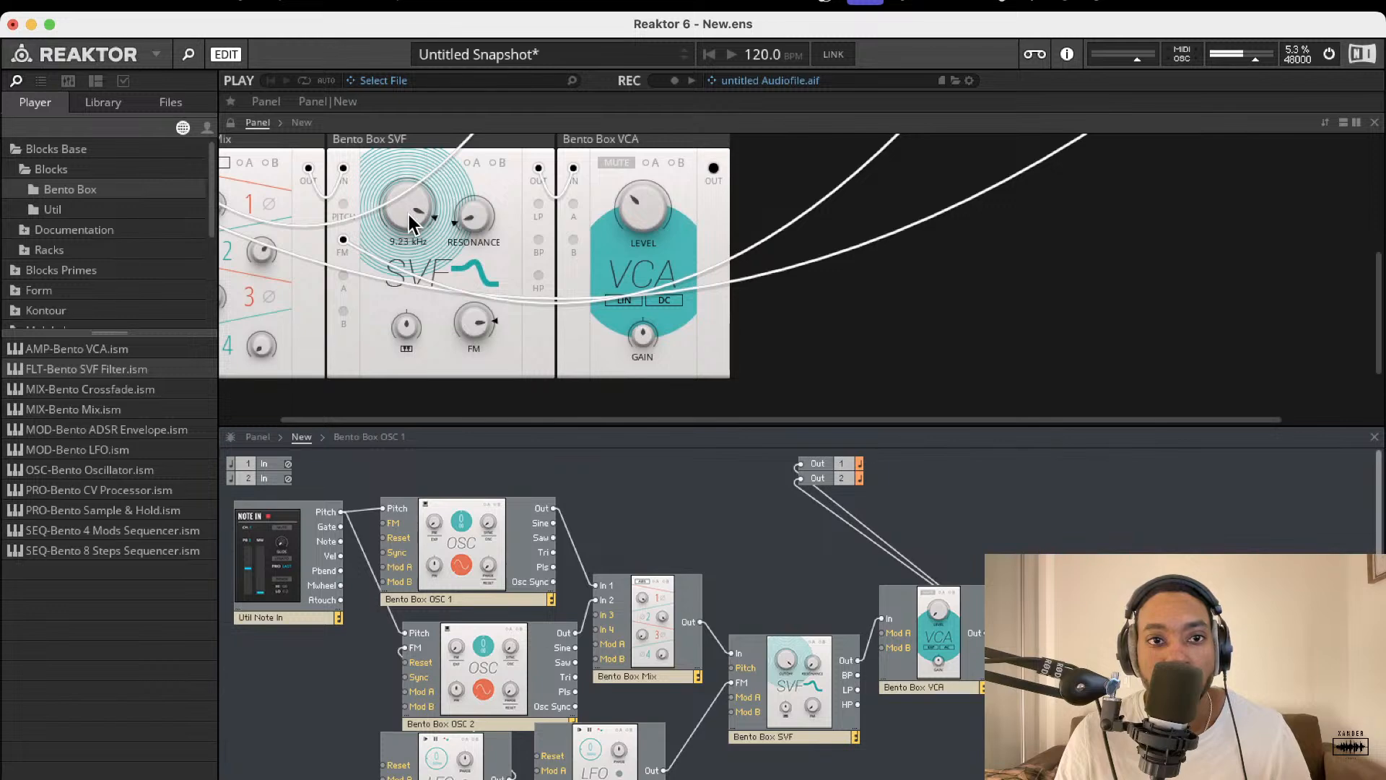
pyautogui.scroll(1, 570, 405)
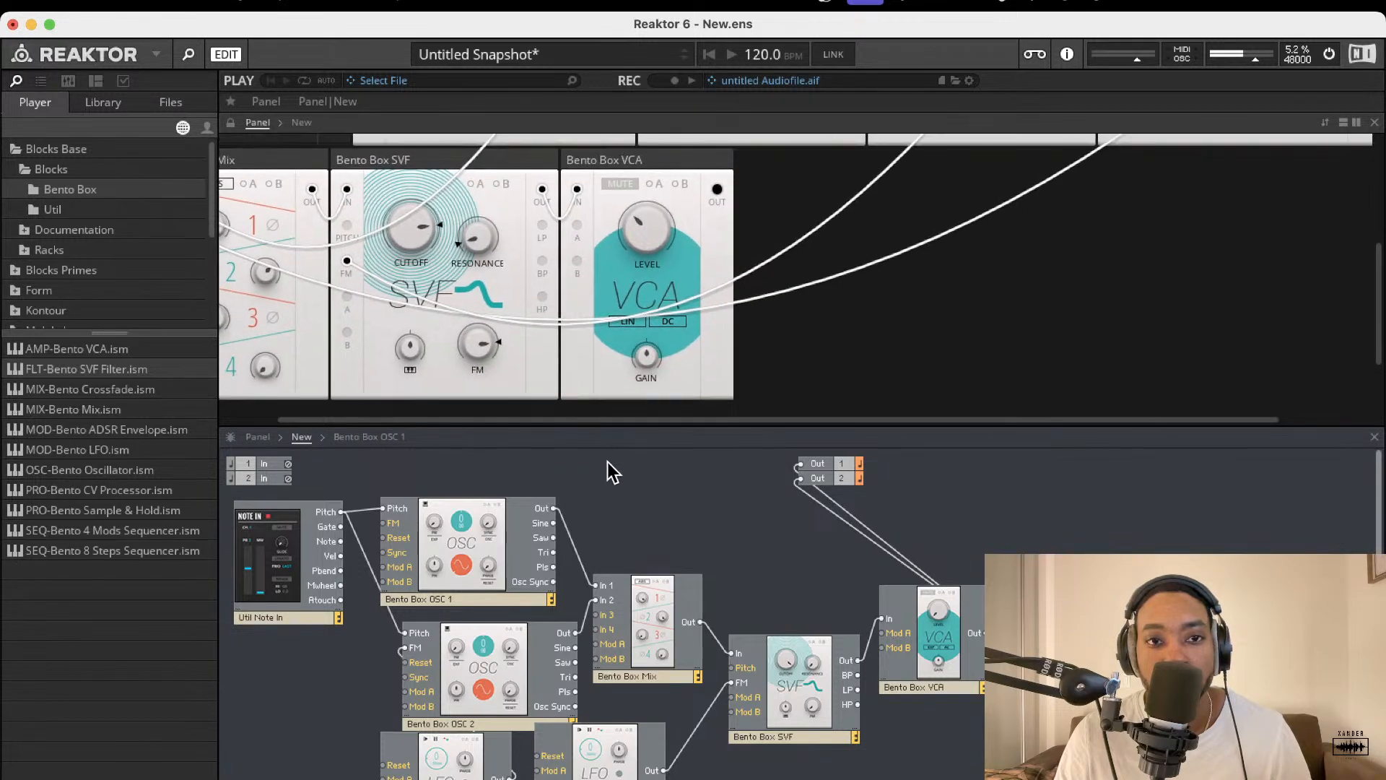
# Set the SVF's FM amount to 0.1 and adjust its cutoff
pyautogui.scroll(2, 546, 375)
pyautogui.moveTo(476, 412); pyautogui.dragTo(487, 426)
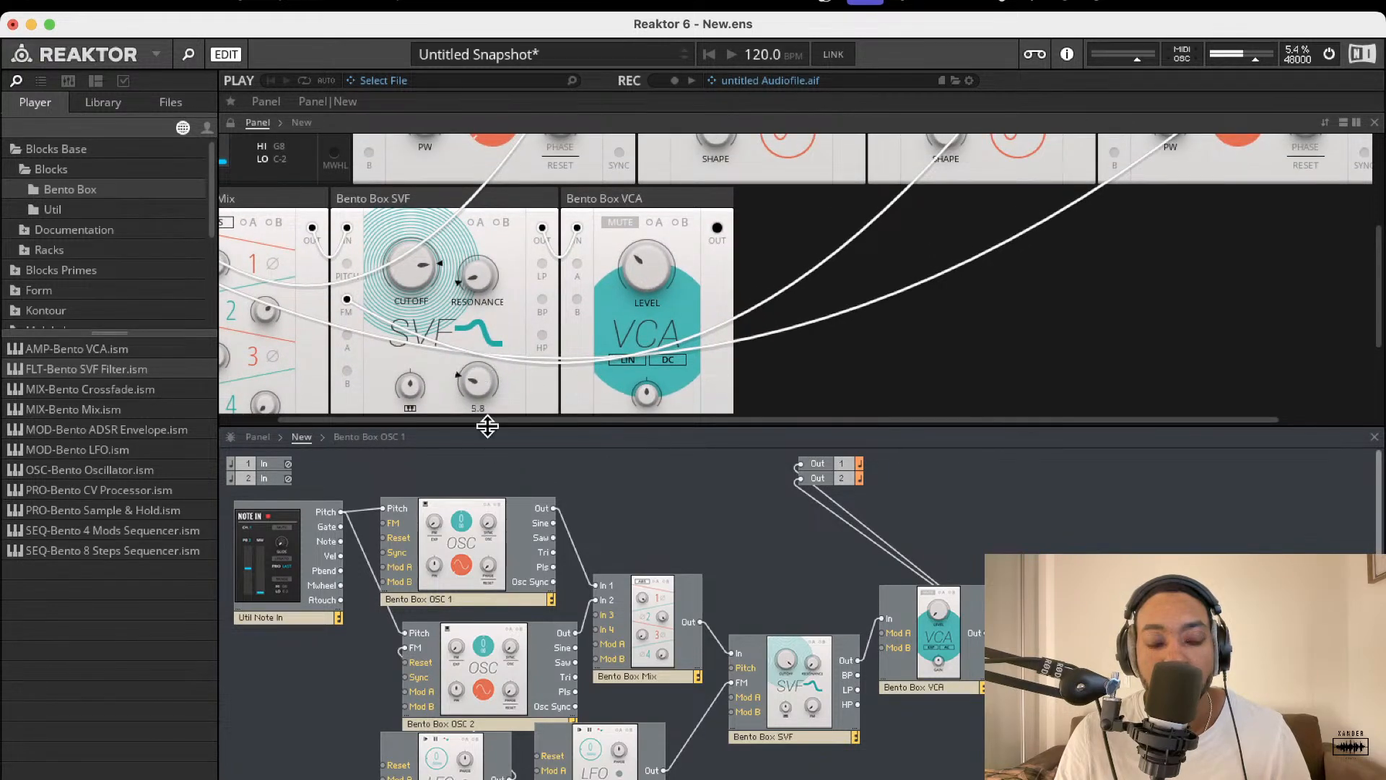
pyautogui.scroll(5, 535, 266)
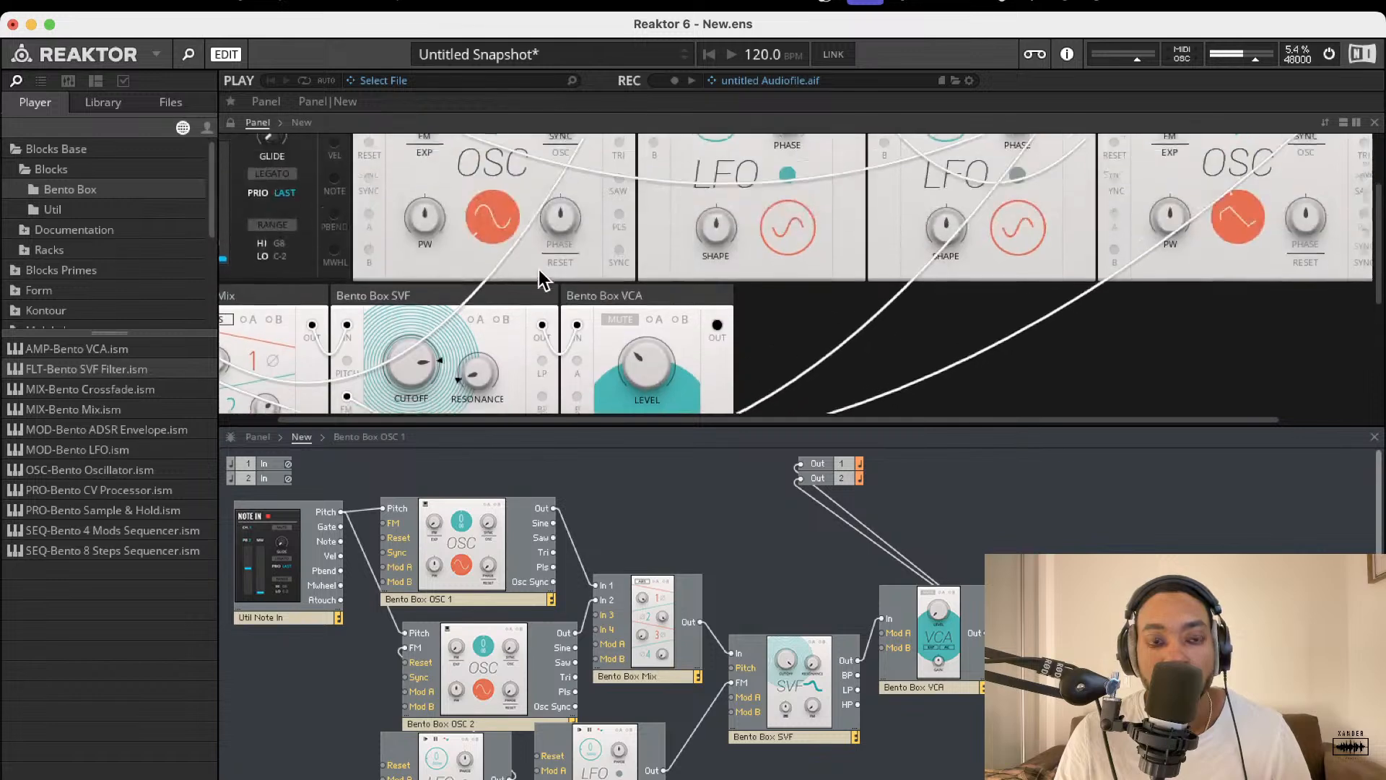
pyautogui.scroll(-5, 500, 311)
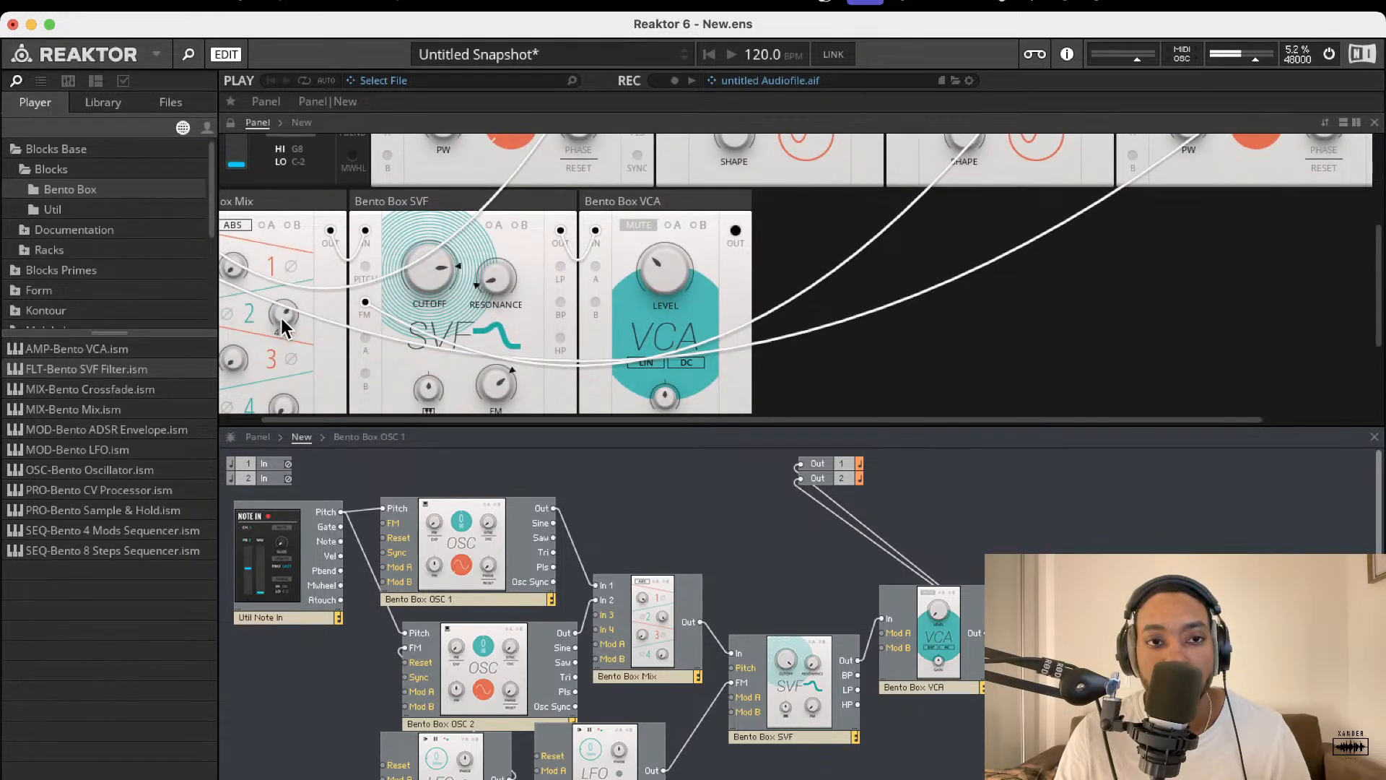
pyautogui.moveTo(449, 277); pyautogui.dragTo(435, 210)
pyautogui.moveTo(508, 396); pyautogui.dragTo(498, 642)
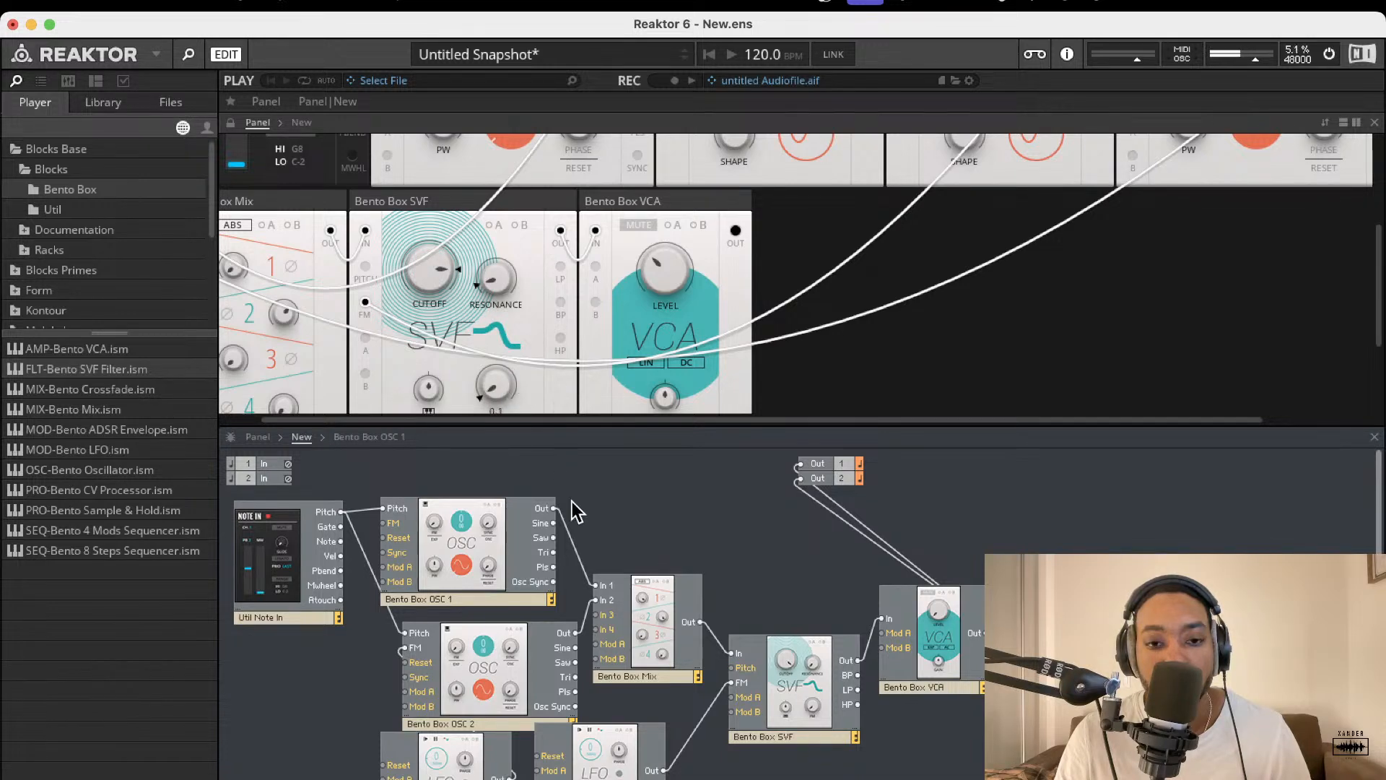
# Move the LFO 2 block closer to the SVF, then disconnect and rewire its output to the SVF's FM input
pyautogui.moveTo(588, 743); pyautogui.dragTo(629, 729)
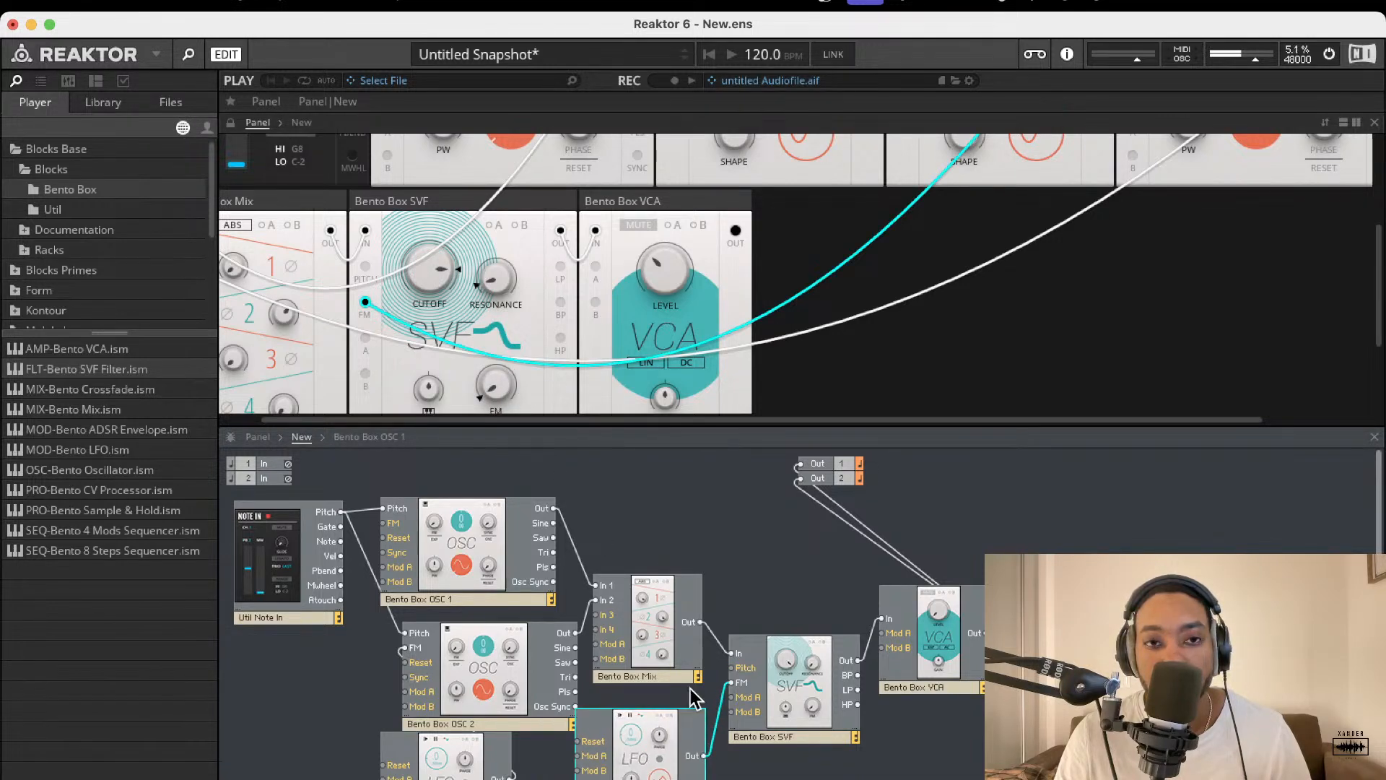
pyautogui.click(720, 772)
pyautogui.click(718, 717)
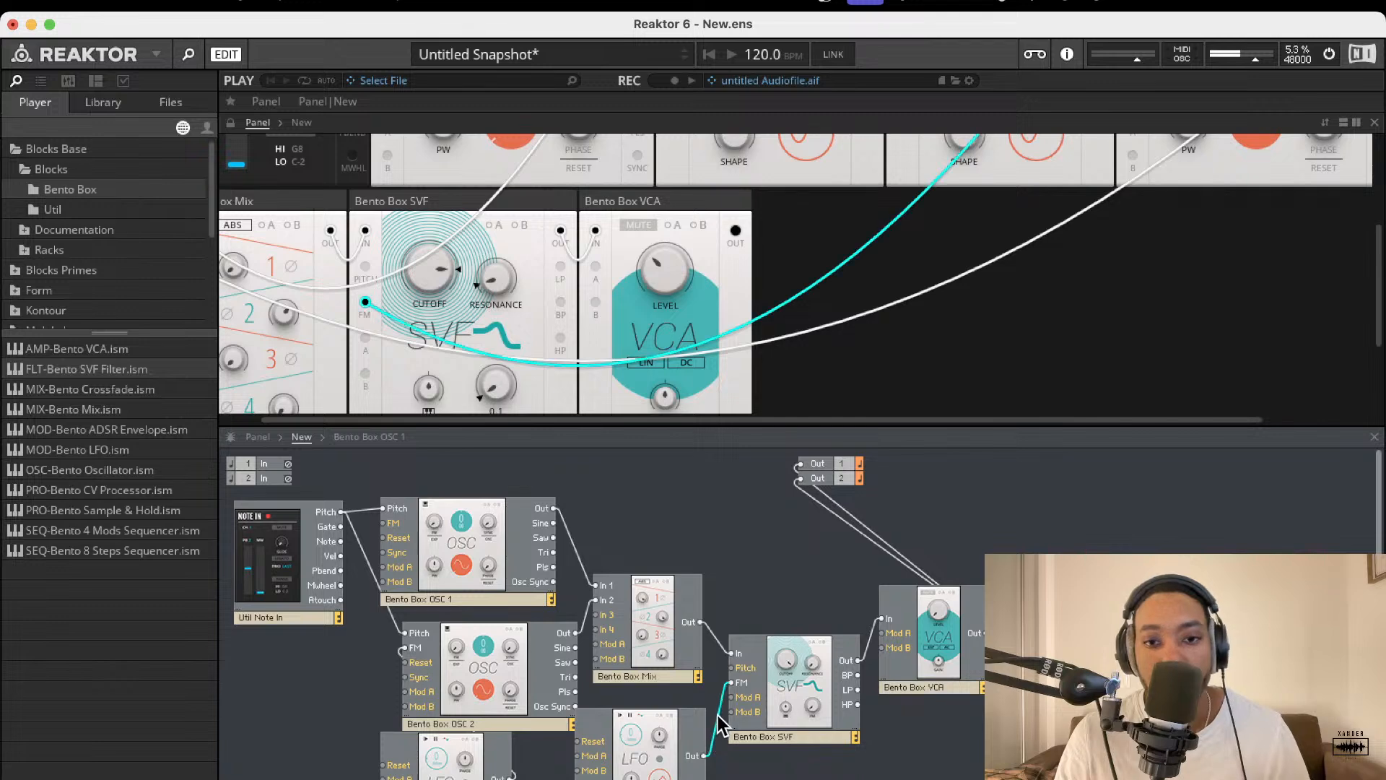
pyautogui.press('Delete')
pyautogui.moveTo(703, 757)
pyautogui.mouseDown()
pyautogui.moveTo(730, 737)
pyautogui.moveTo(748, 678)
pyautogui.mouseUp()
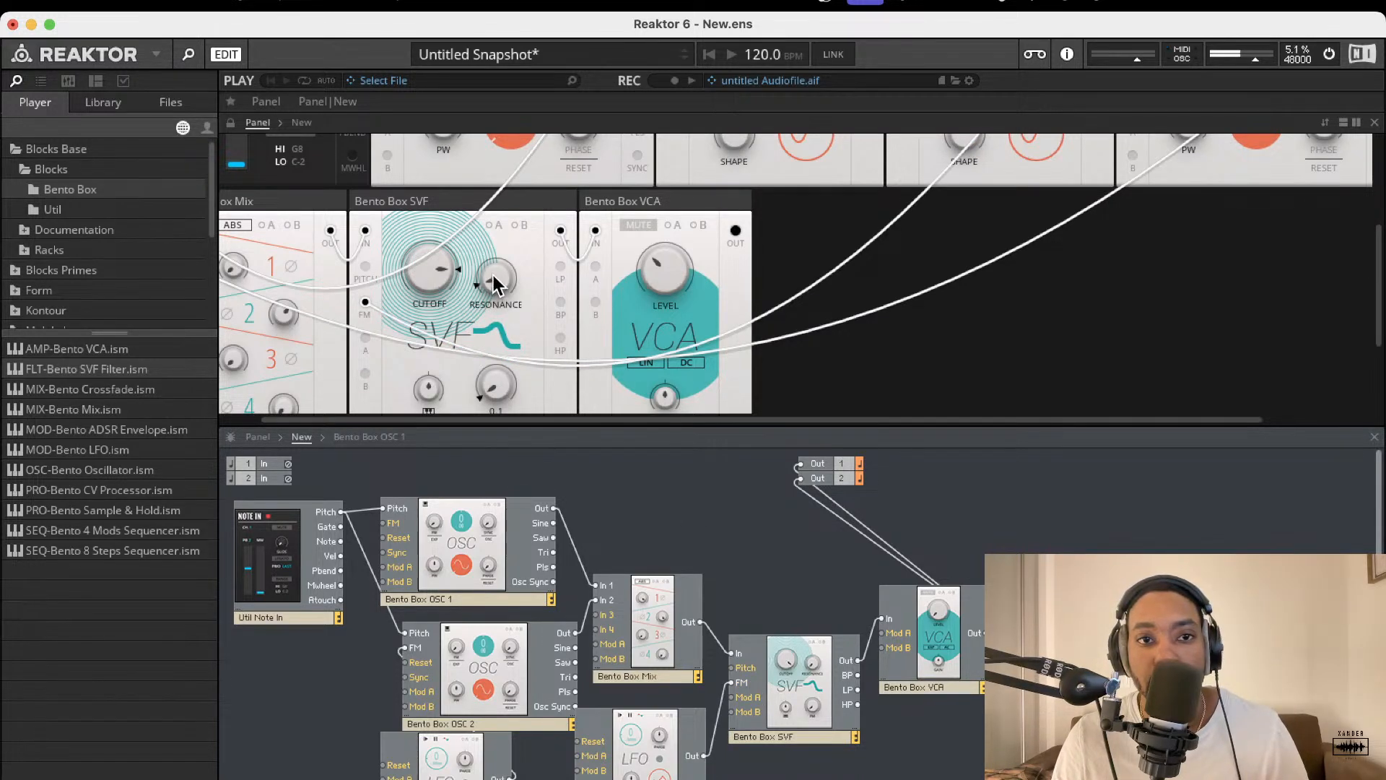
# Set the SVF's resonance to 34.7, then unplug LFO 2 from the SVF's FM input and reconnect it
pyautogui.moveTo(493, 277); pyautogui.dragTo(492, 222)
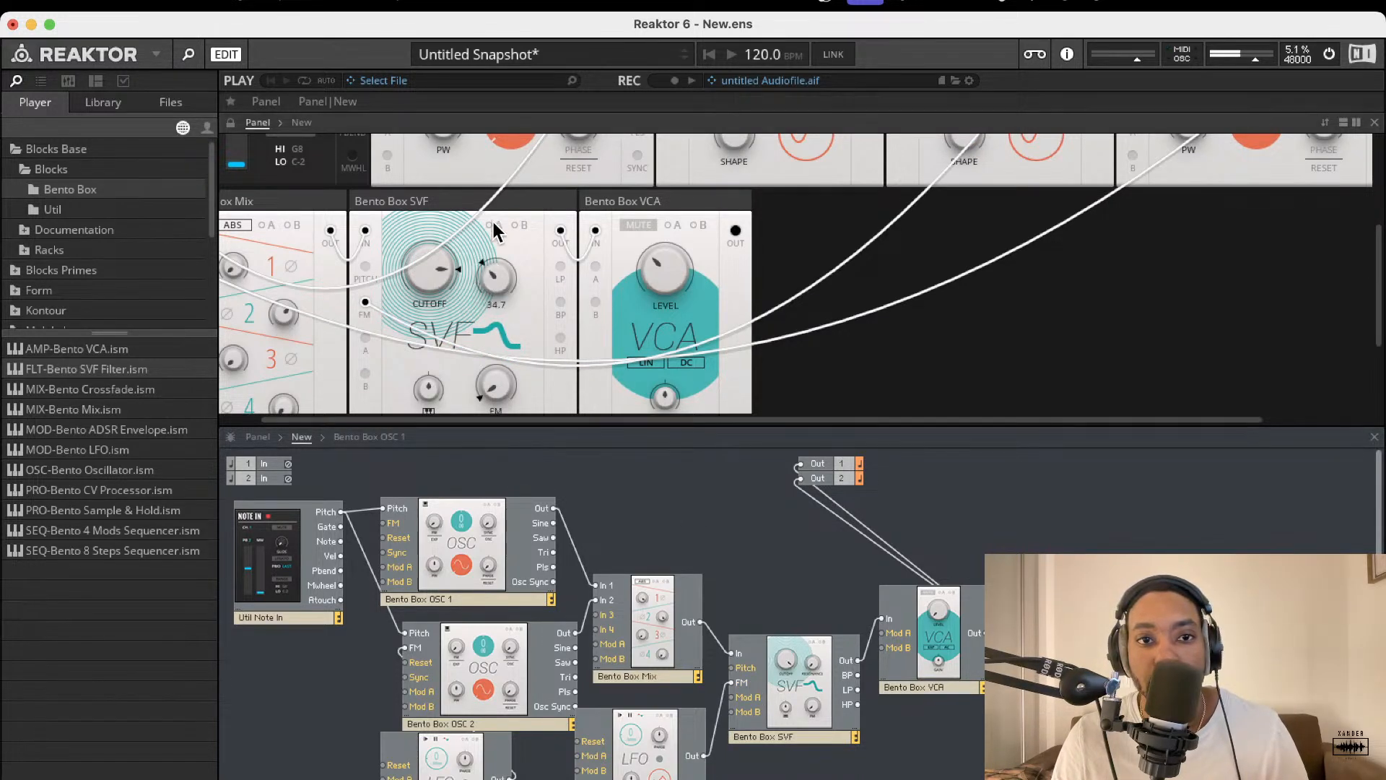
pyautogui.click(706, 748)
pyautogui.press('Delete')
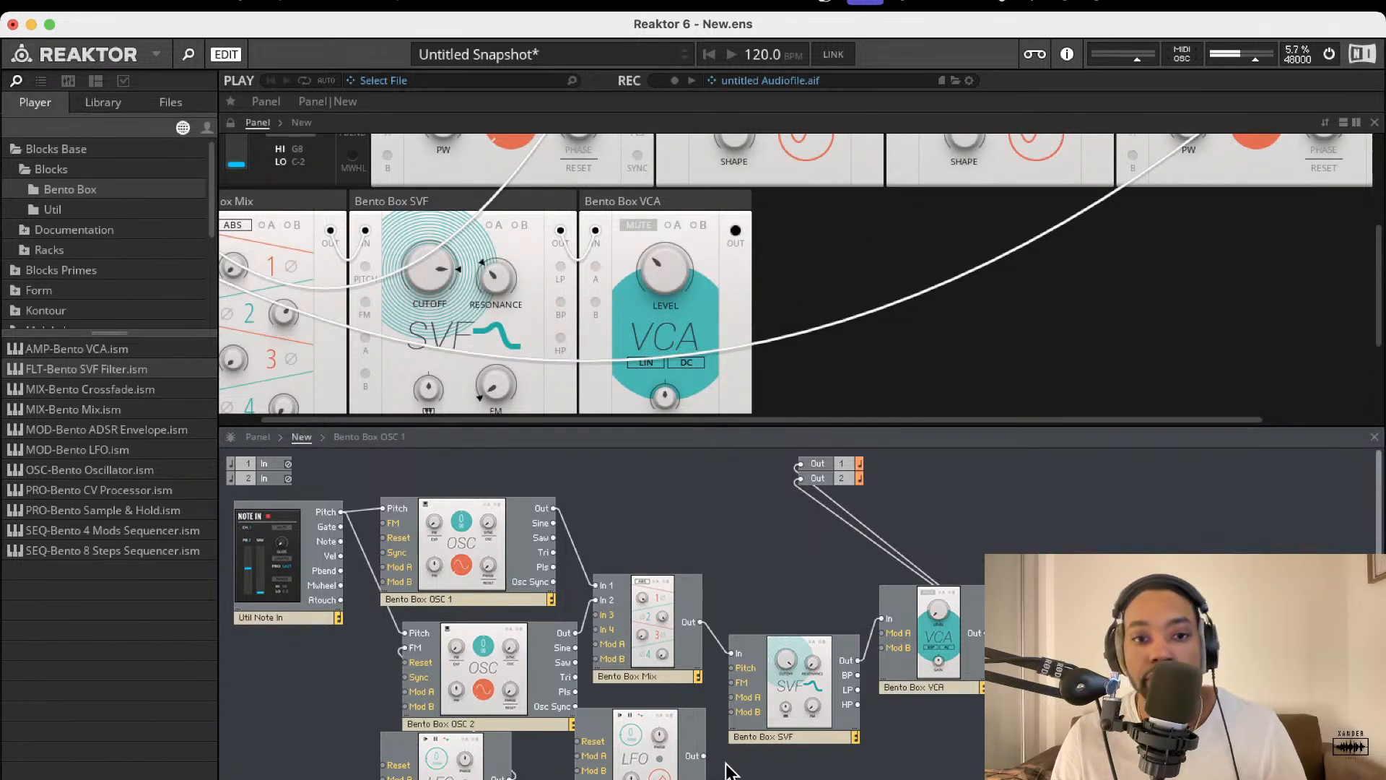
pyautogui.moveTo(622, 762); pyautogui.dragTo(739, 687)
# Set LFO 2's rate to 0.23 Hz
pyautogui.scroll(5, 729, 321)
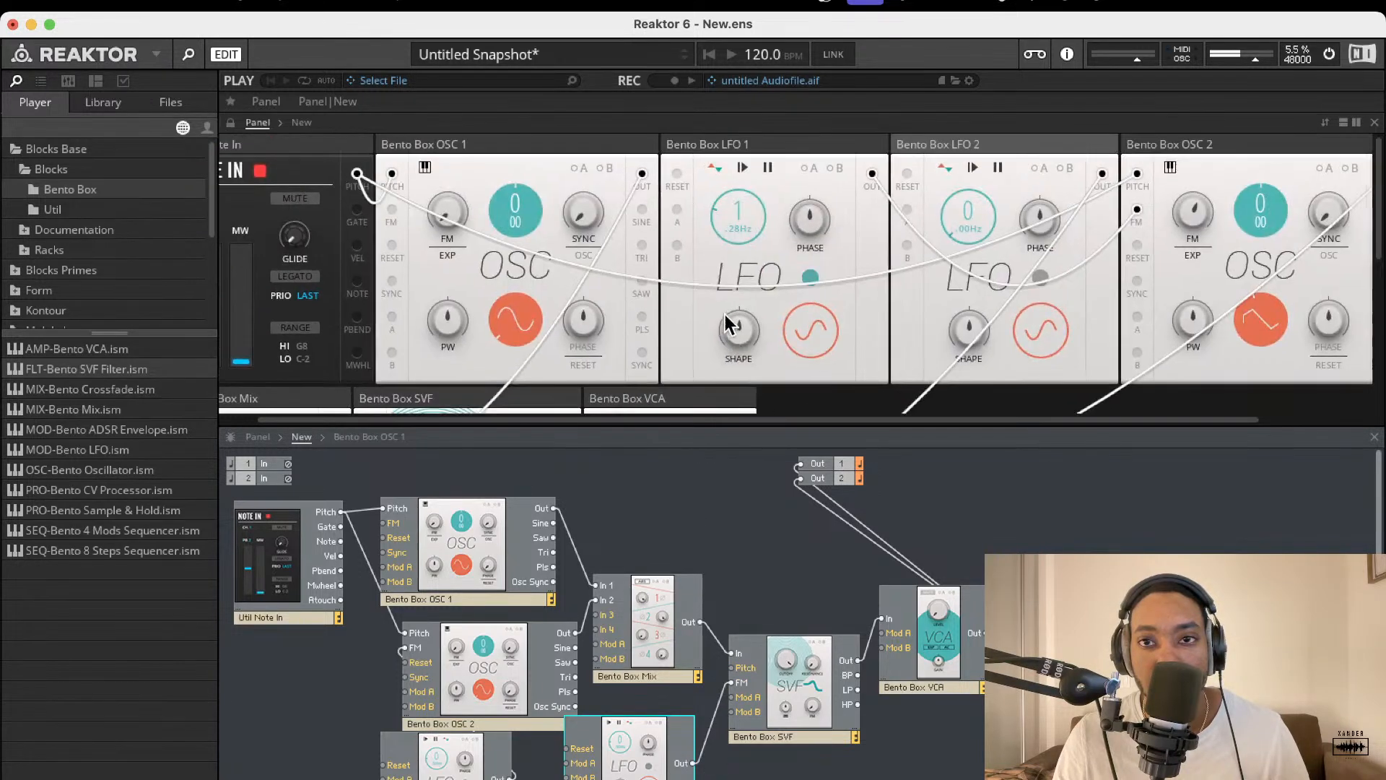
pyautogui.moveTo(974, 216); pyautogui.dragTo(957, 186)
pyautogui.moveTo(1037, 217); pyautogui.dragTo(1011, 361)
pyautogui.scroll(-1, 600, 614)
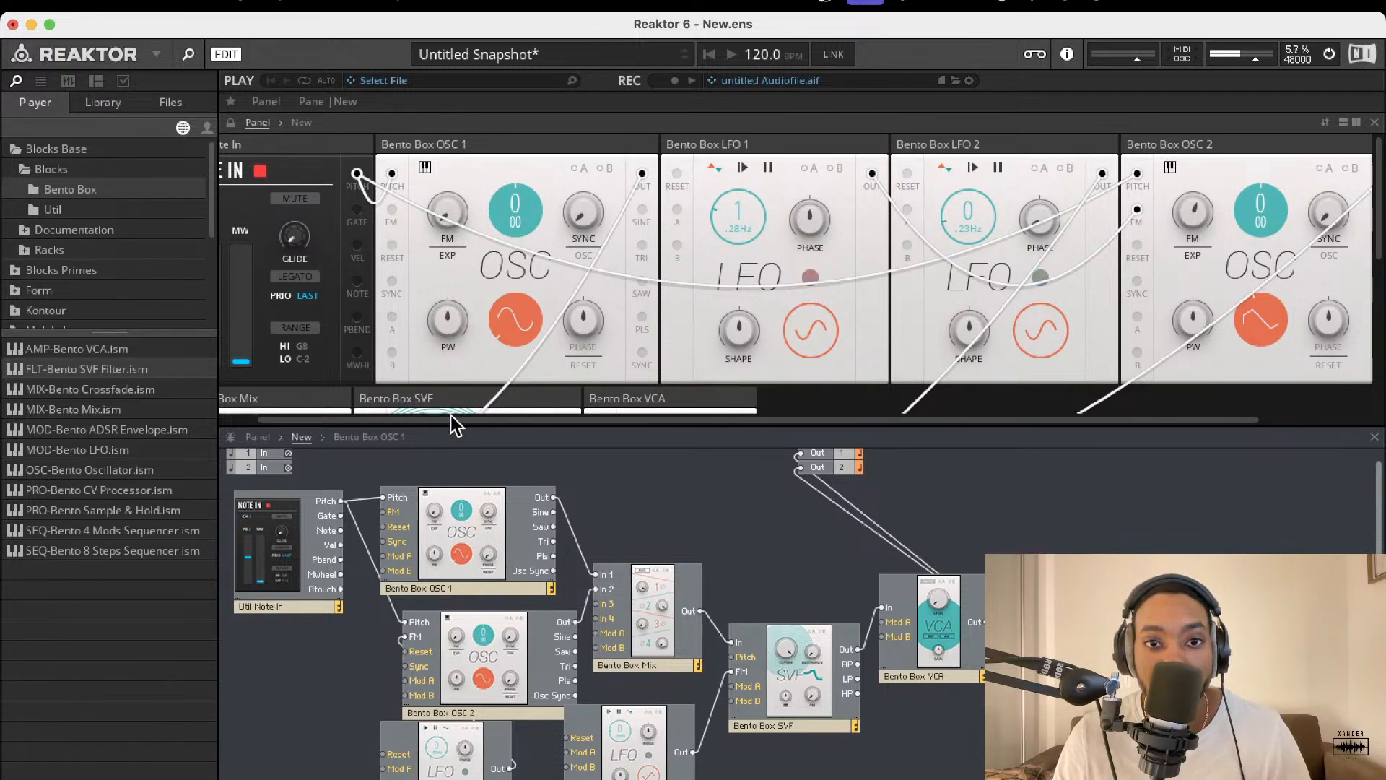
pyautogui.scroll(-5, 465, 408)
pyautogui.scroll(1, 466, 315)
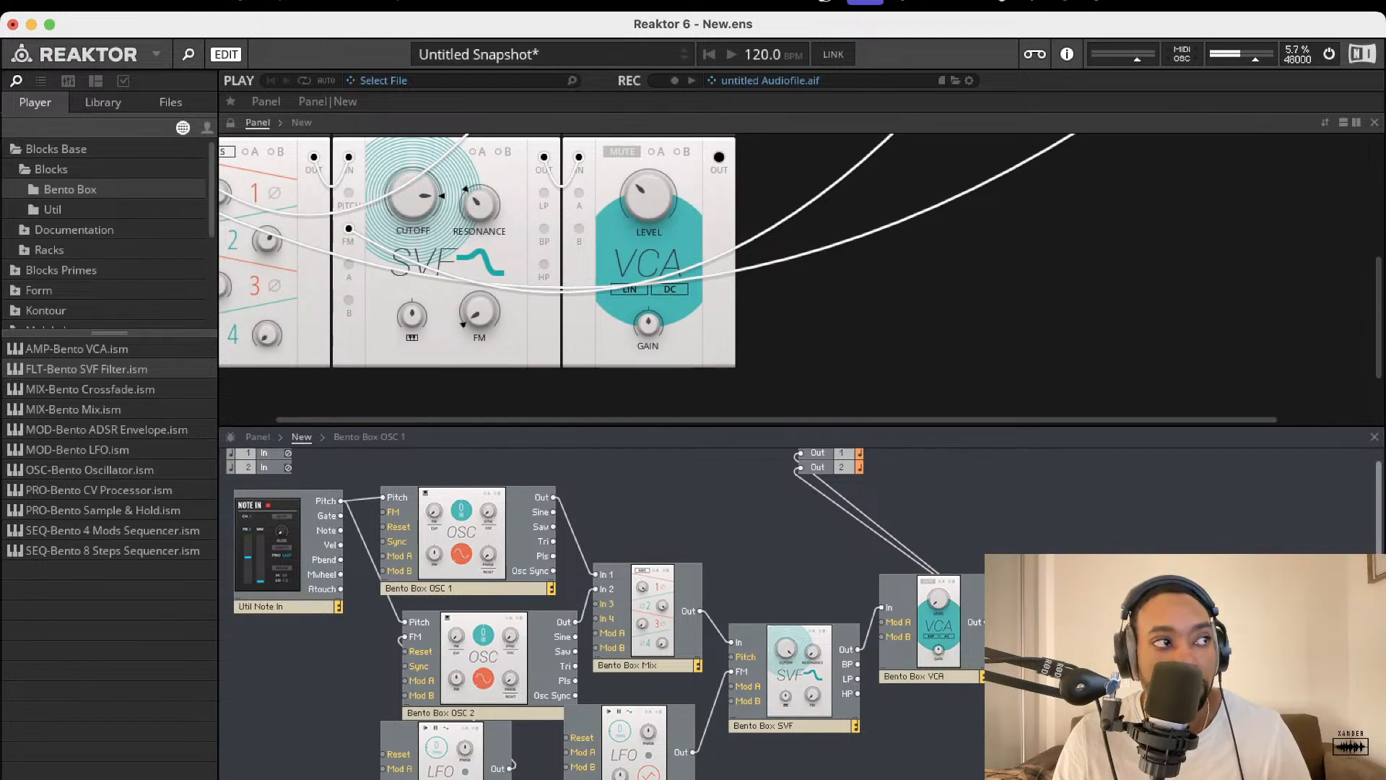
pyautogui.click(52, 209)
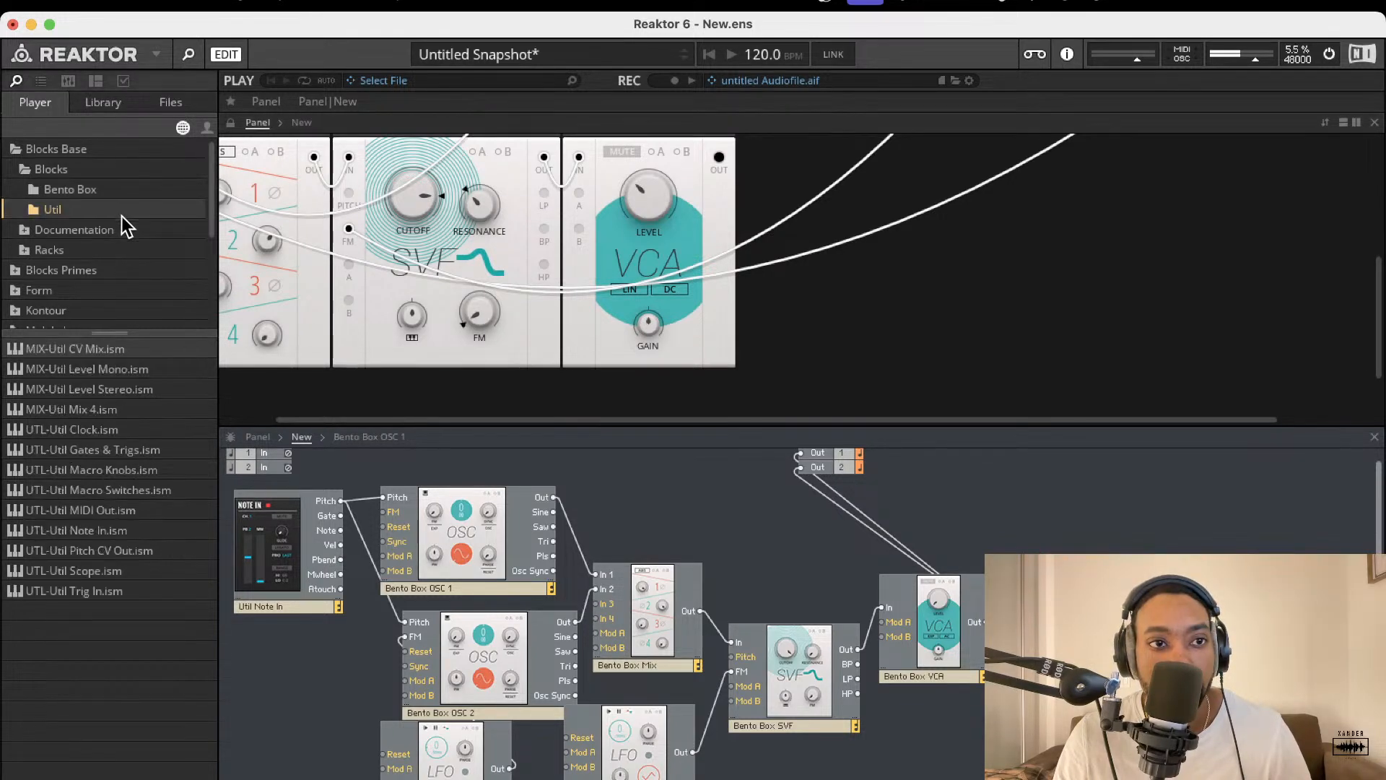
pyautogui.click(76, 191)
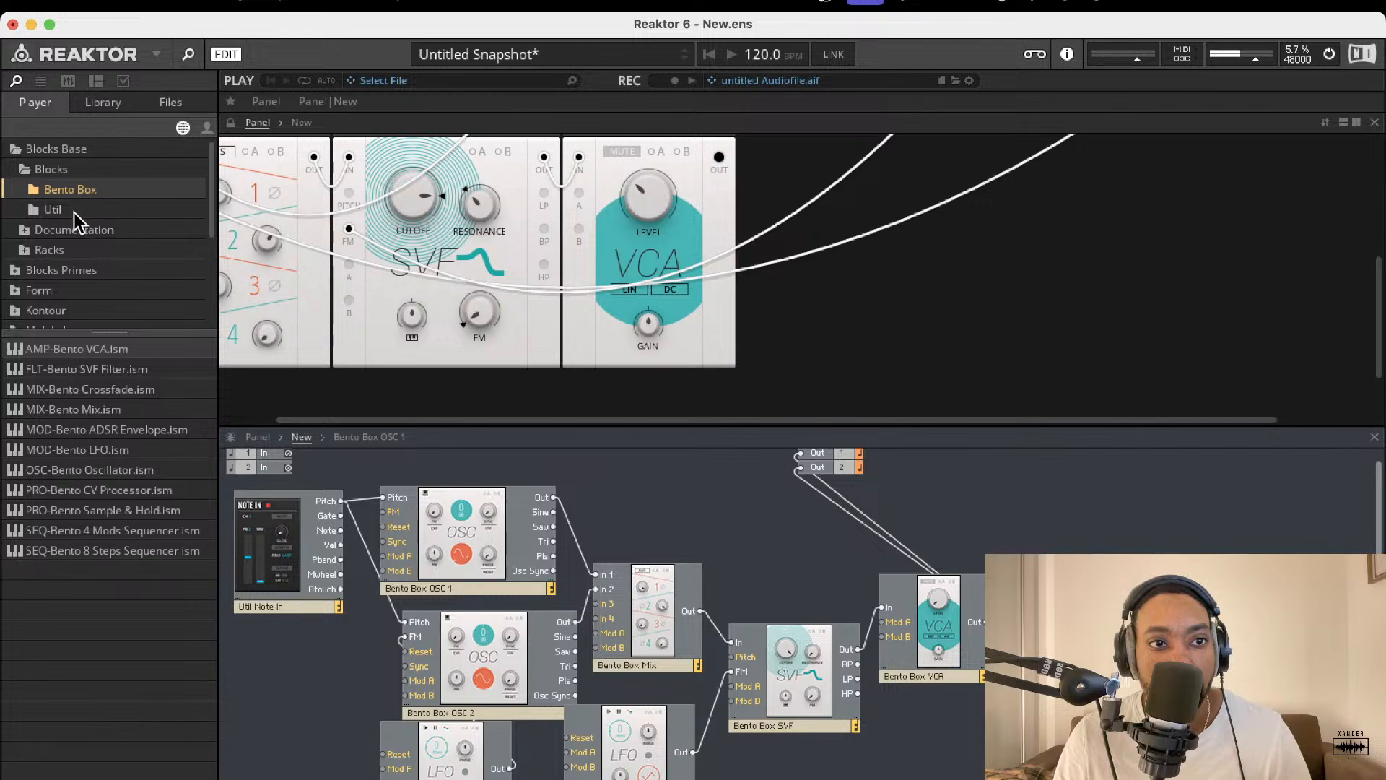
# Set OSC 2's tuning to -2 and try other tunings on OSC 1, up to 14
pyautogui.scroll(5, 940, 300)
pyautogui.scroll(2, 709, 270)
pyautogui.moveTo(505, 205)
pyautogui.mouseDown()
pyautogui.moveTo(479, 424)
pyautogui.moveTo(509, 296)
pyautogui.moveTo(497, 208)
pyautogui.mouseUp()
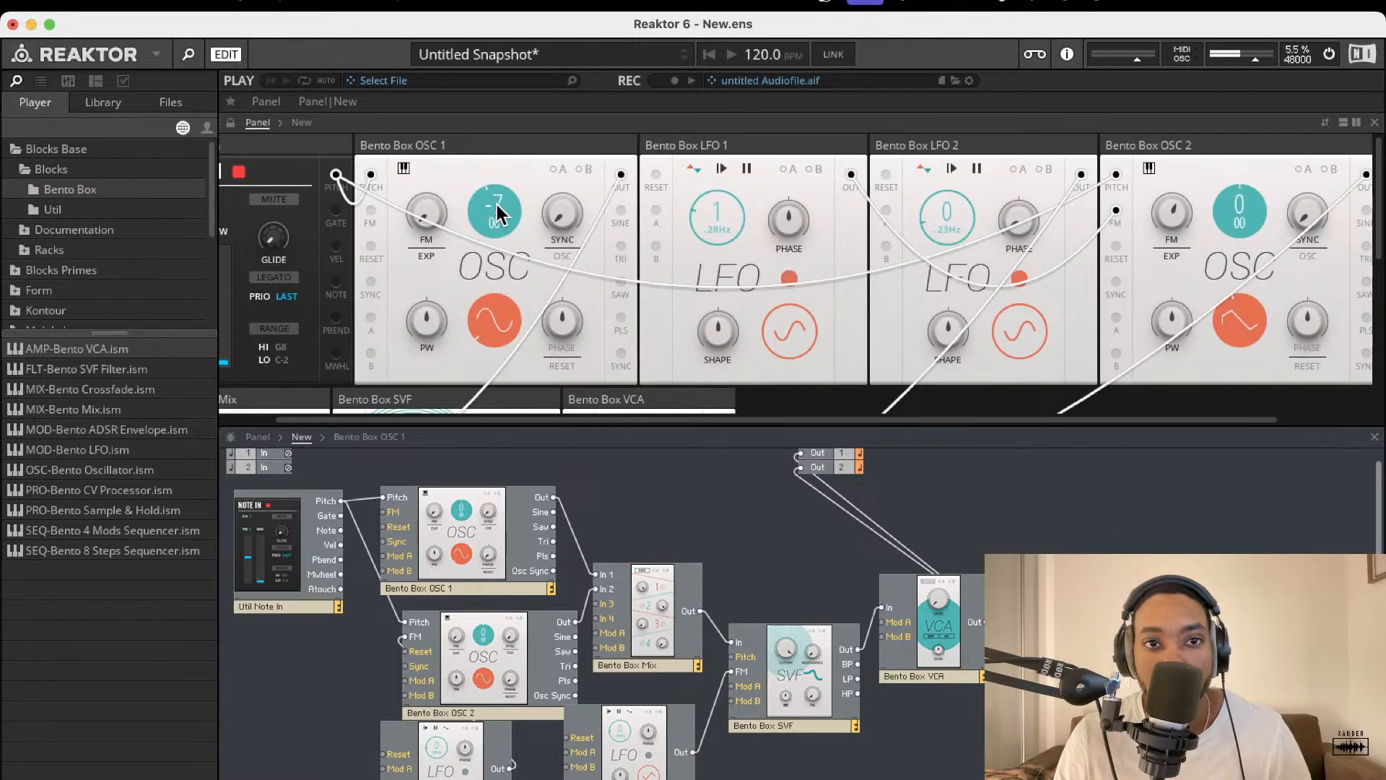
pyautogui.moveTo(1238, 210)
pyautogui.mouseDown()
pyautogui.moveTo(1218, 303)
pyautogui.moveTo(1238, 196)
pyautogui.mouseUp()
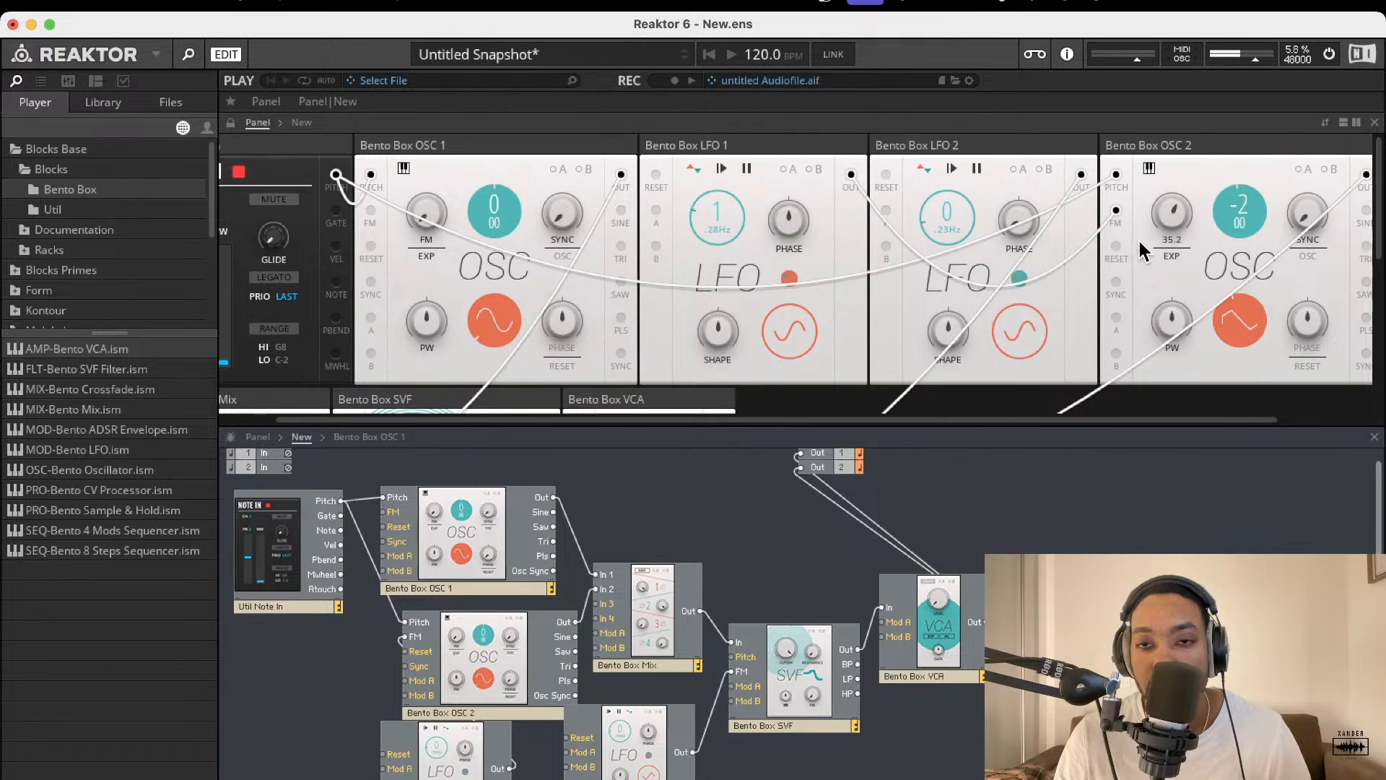
pyautogui.moveTo(509, 211); pyautogui.dragTo(527, 189)
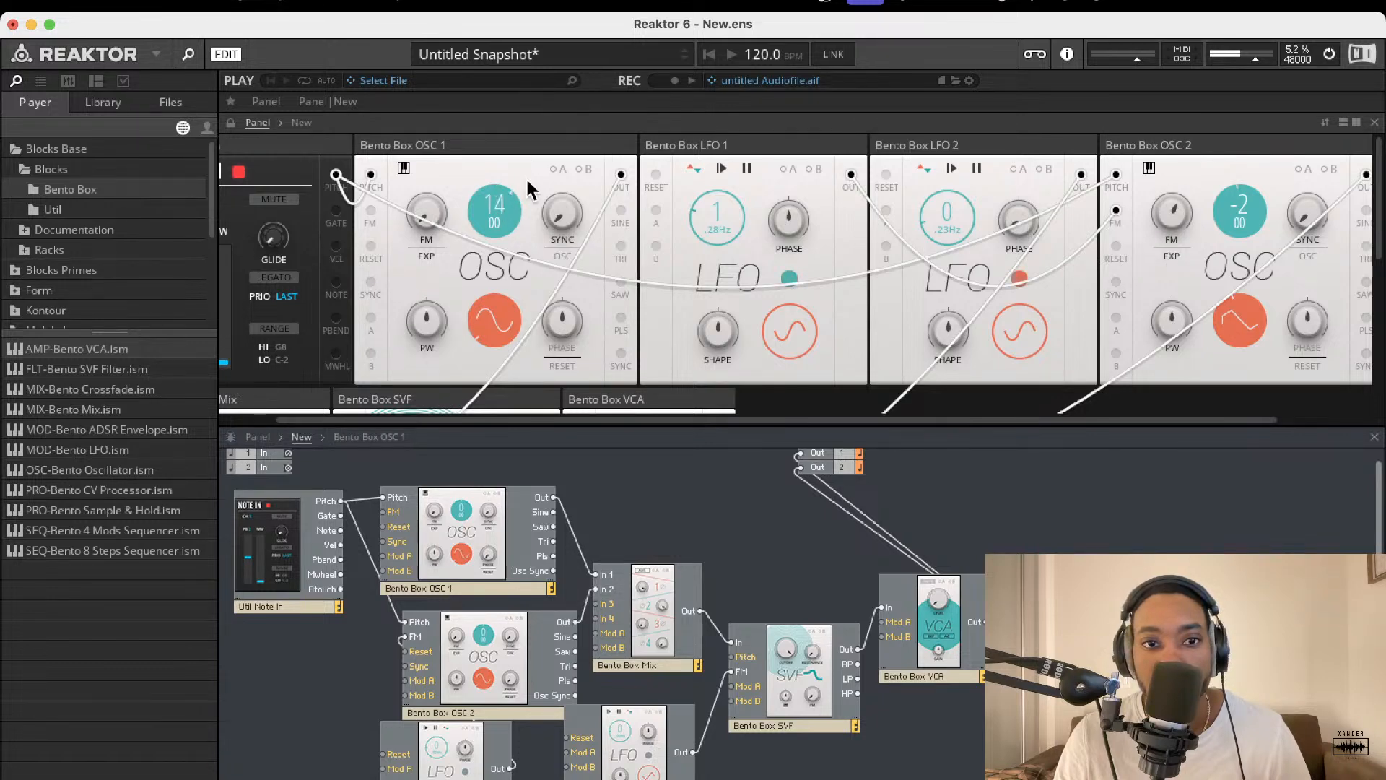
# Try OSC 1's pulse waveform, return it to sine and lower its pulse width to -85
pyautogui.scroll(-5, 478, 317)
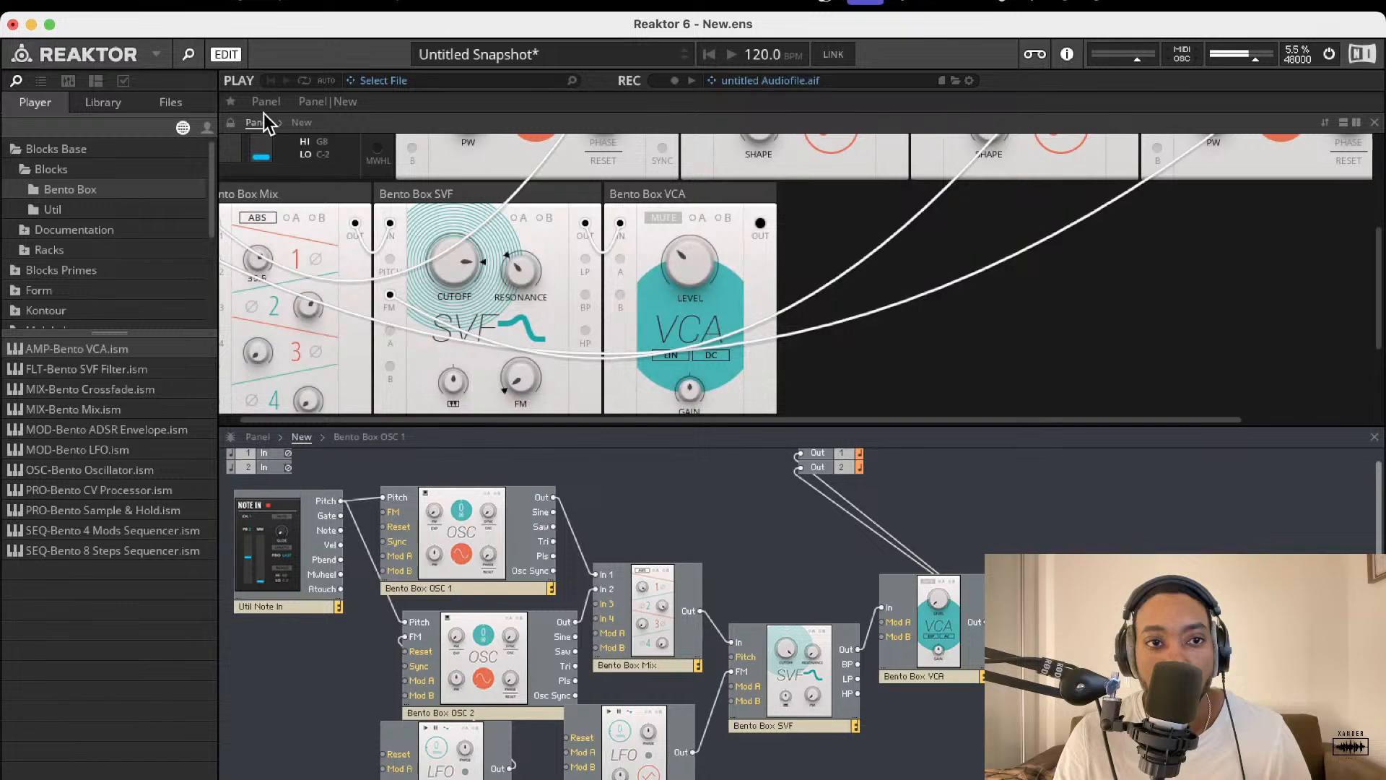
pyautogui.scroll(5, 296, 196)
pyautogui.moveTo(539, 205); pyautogui.dragTo(535, 318)
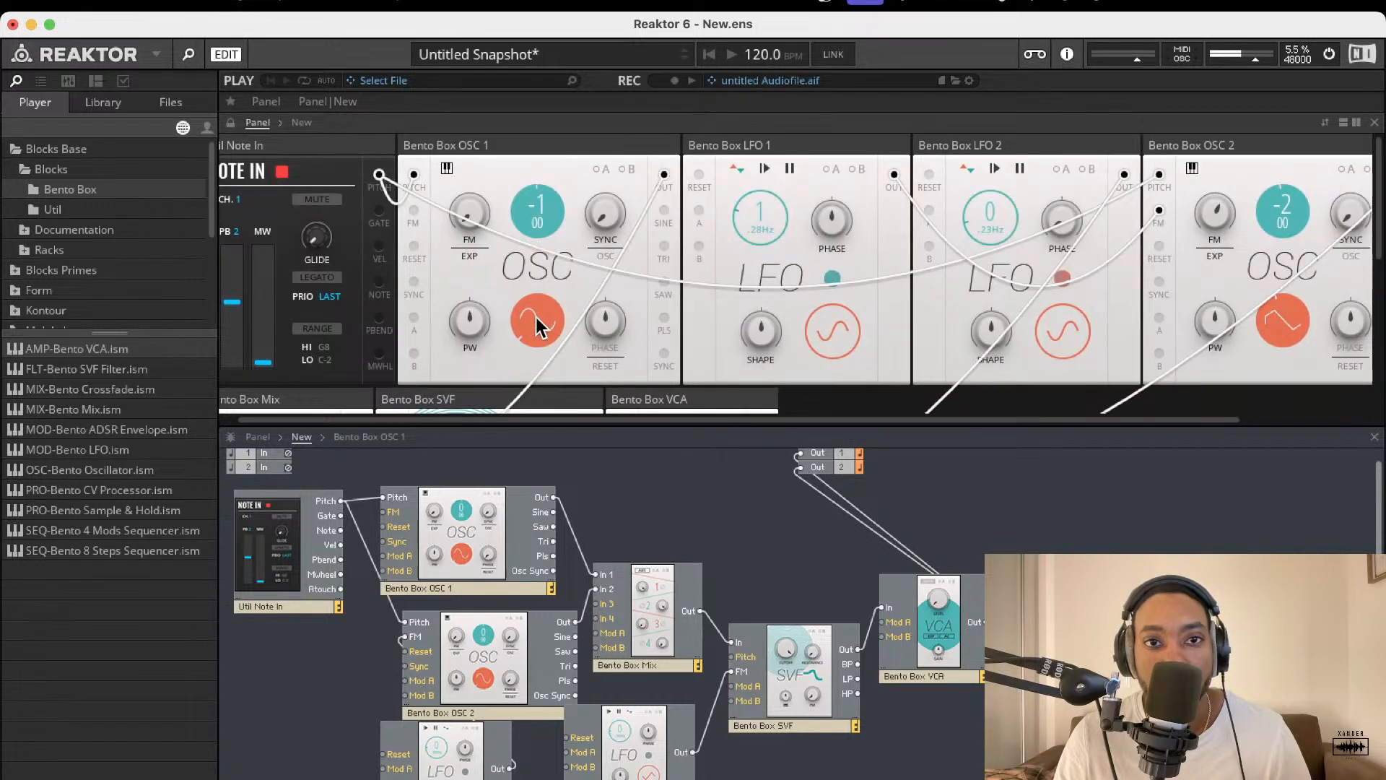
pyautogui.scroll(-3, 537, 332)
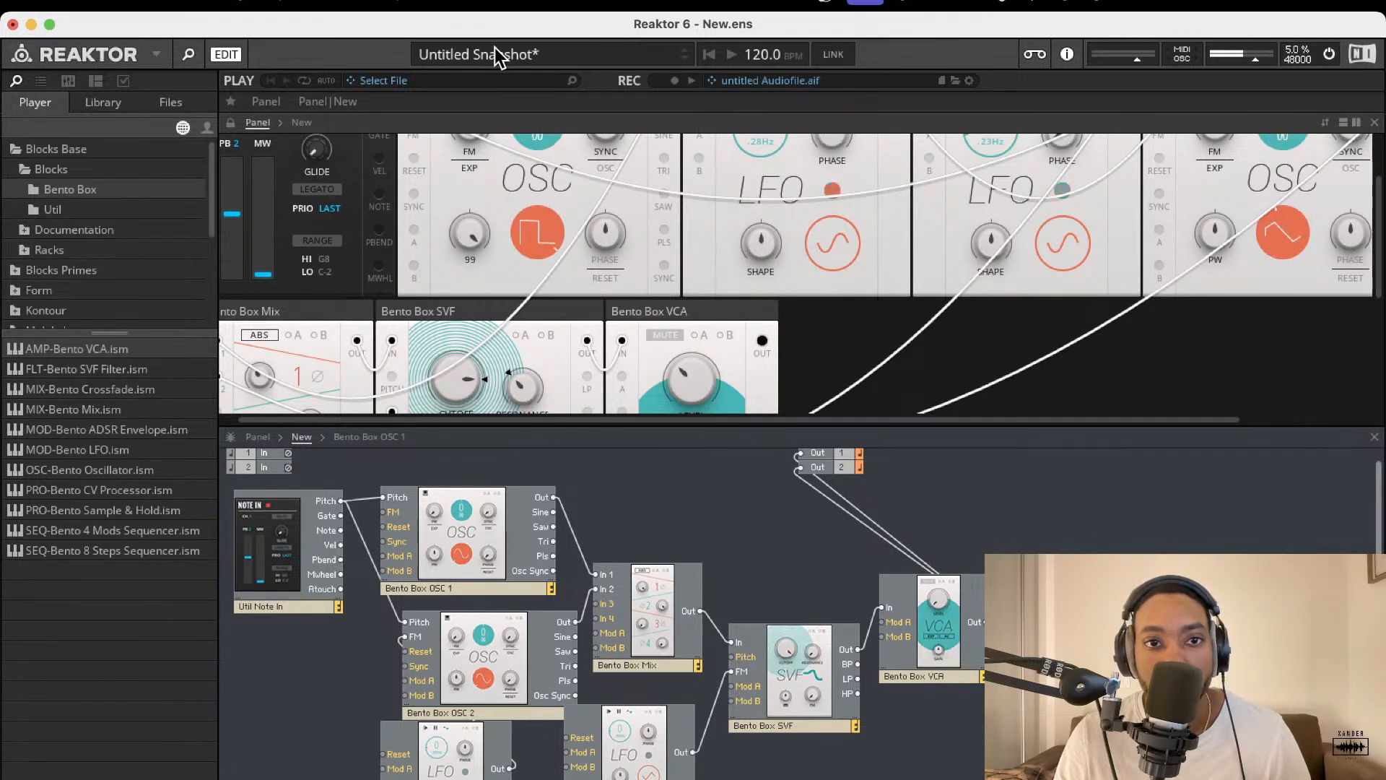
pyautogui.moveTo(494, 46); pyautogui.dragTo(494, 345)
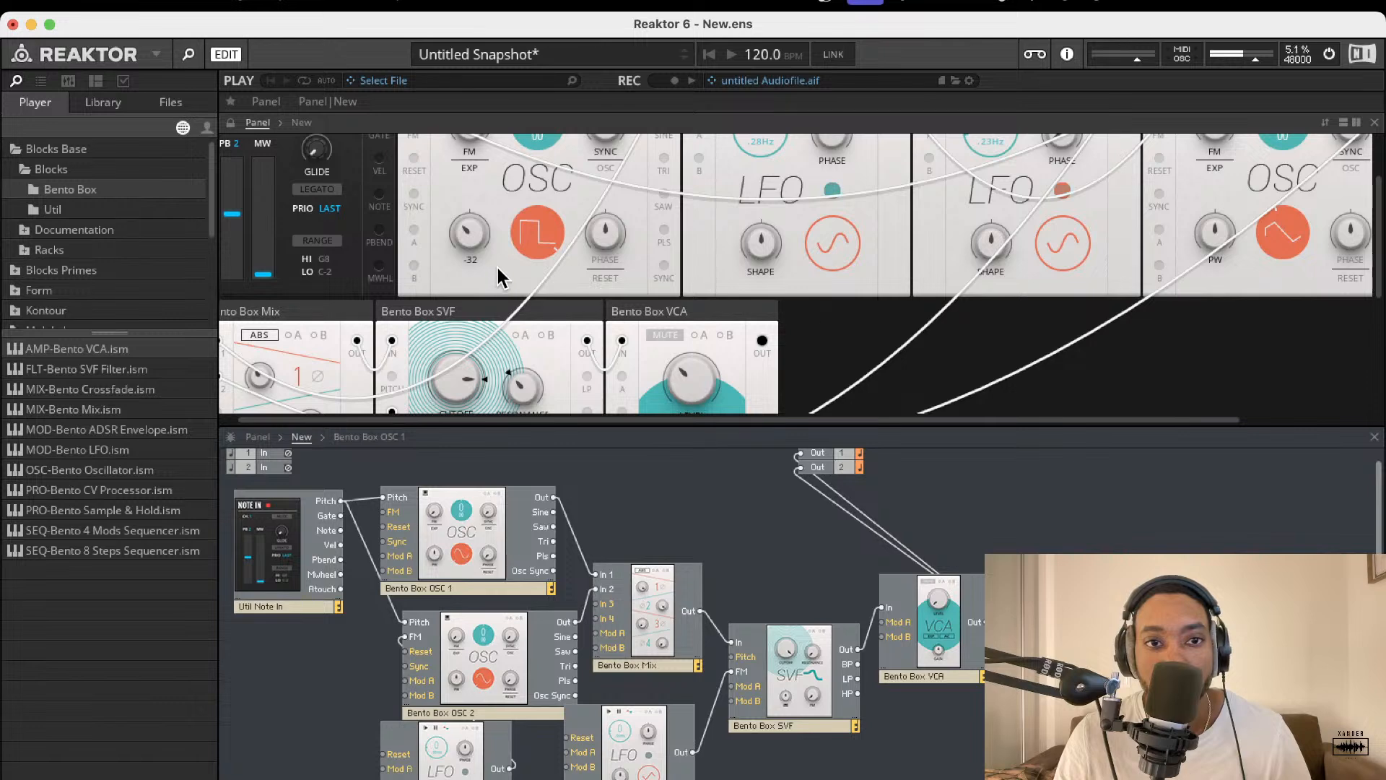
pyautogui.moveTo(474, 218); pyautogui.dragTo(452, 307)
# Reset OSC 1's tuning to 0 and set its sync to 16.7 and its FM amount to 0.4
pyautogui.scroll(1, 513, 543)
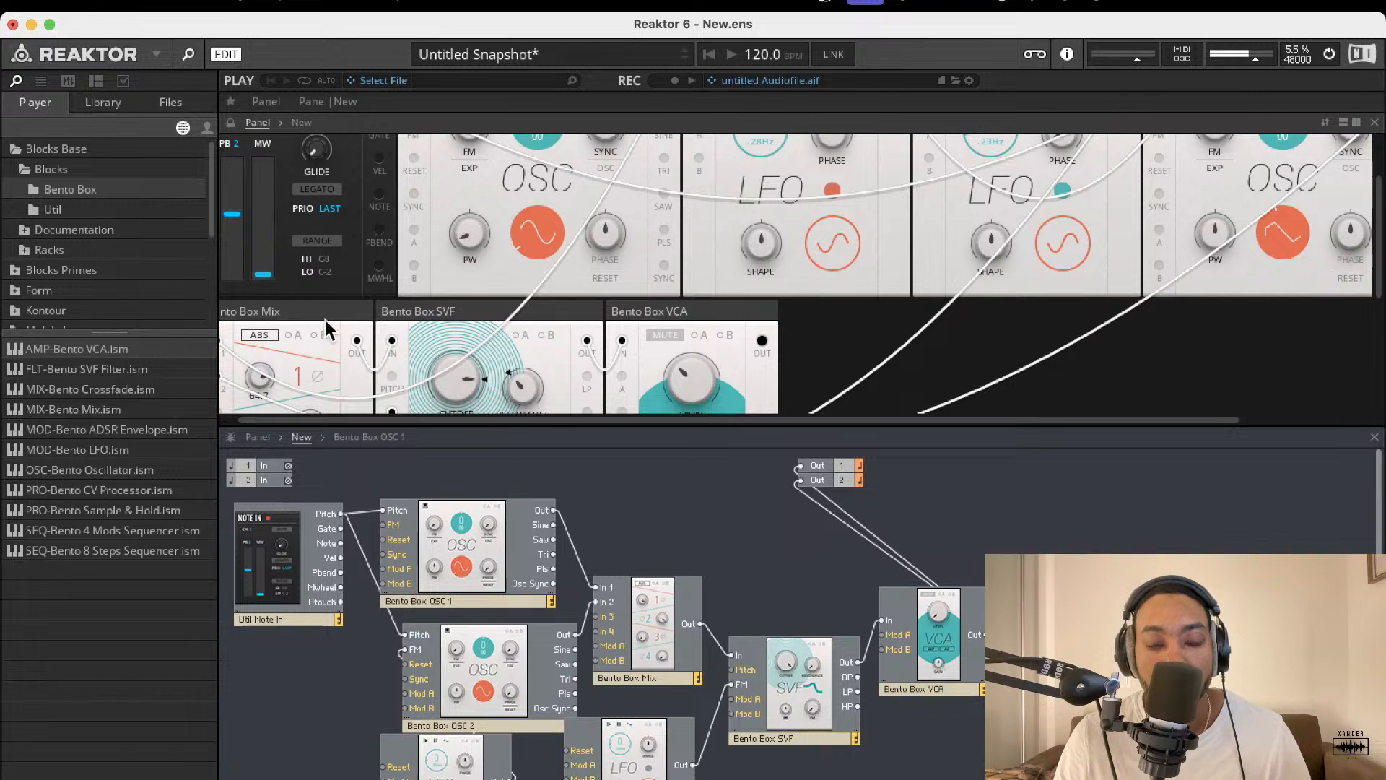
pyautogui.scroll(3, 346, 325)
pyautogui.doubleClick(530, 185)
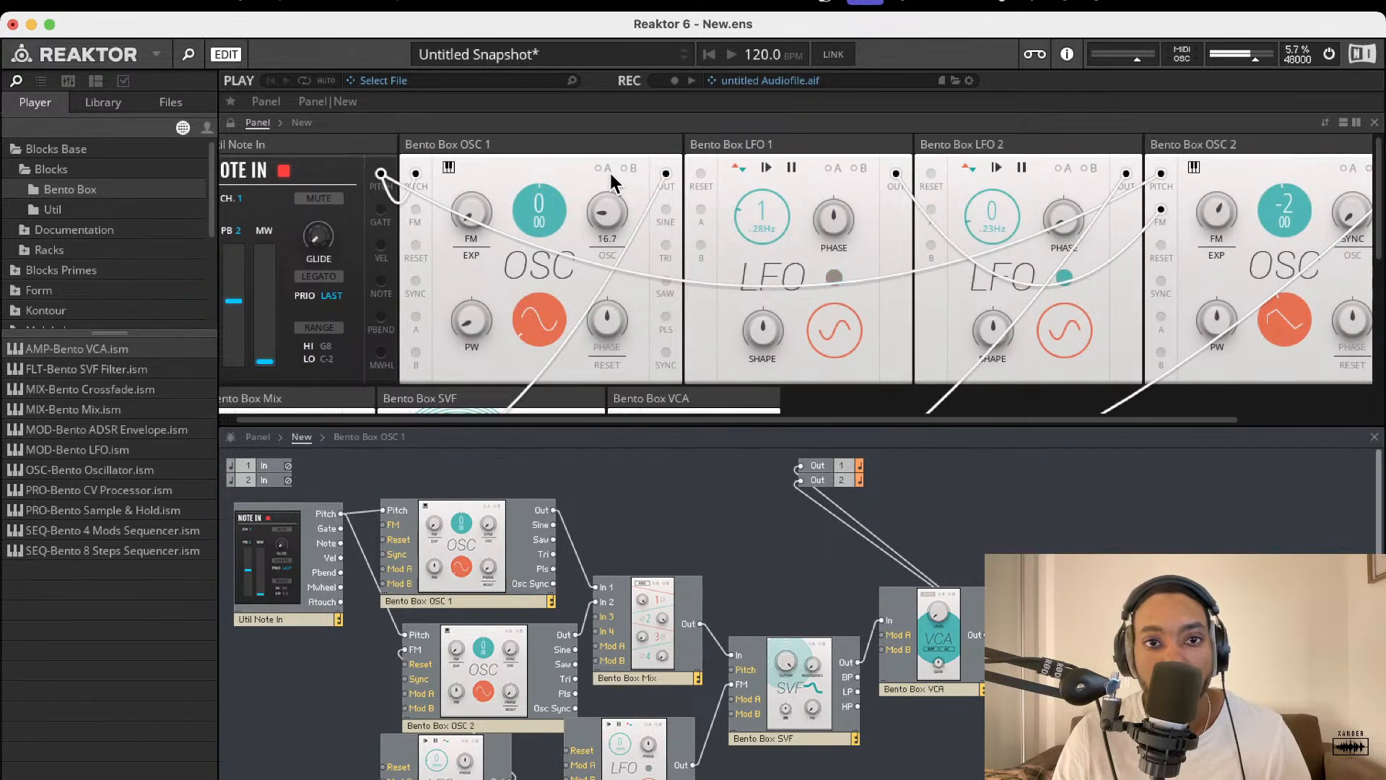
pyautogui.moveTo(474, 209); pyautogui.dragTo(467, 249)
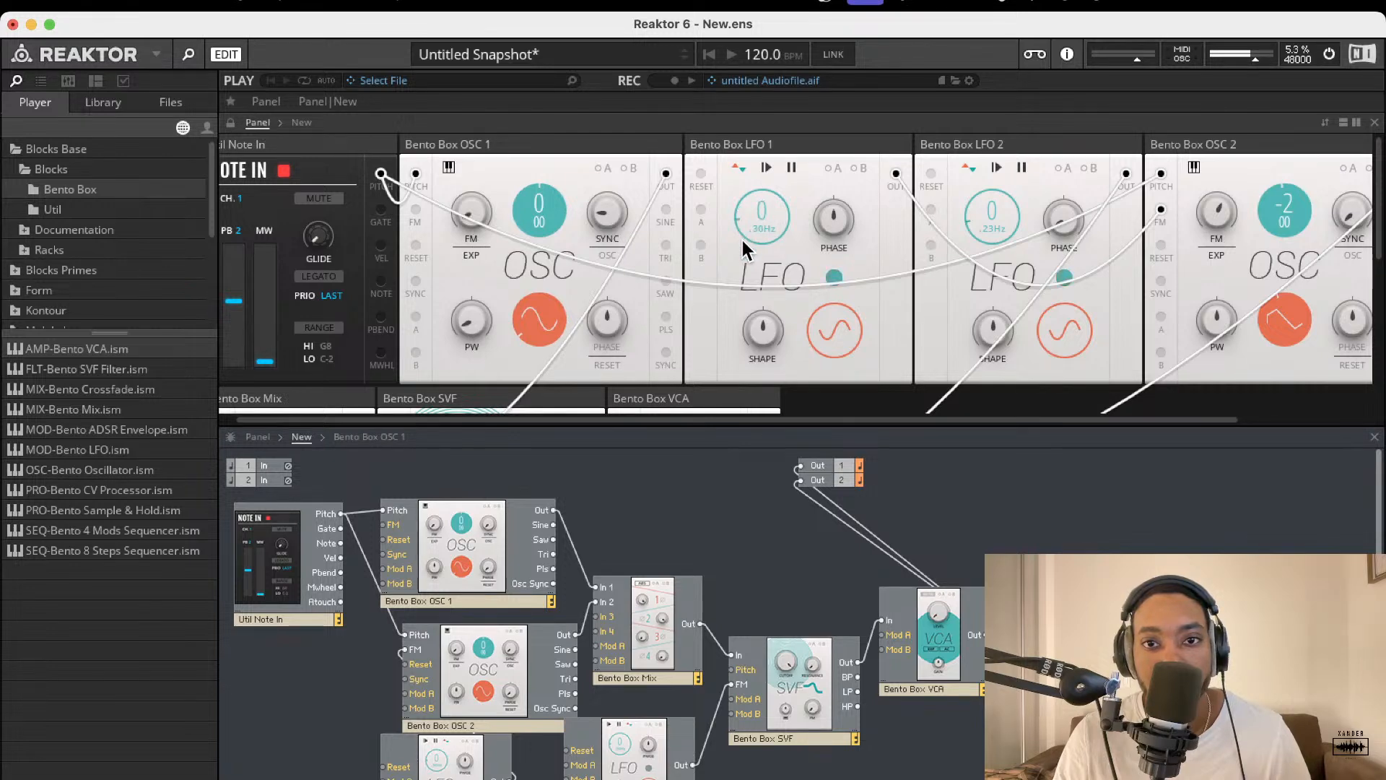
# Set LFO 1's rate to 2.41 Hz and the SVF's cutoff to 7.61 kHz
pyautogui.moveTo(752, 206); pyautogui.dragTo(761, 182)
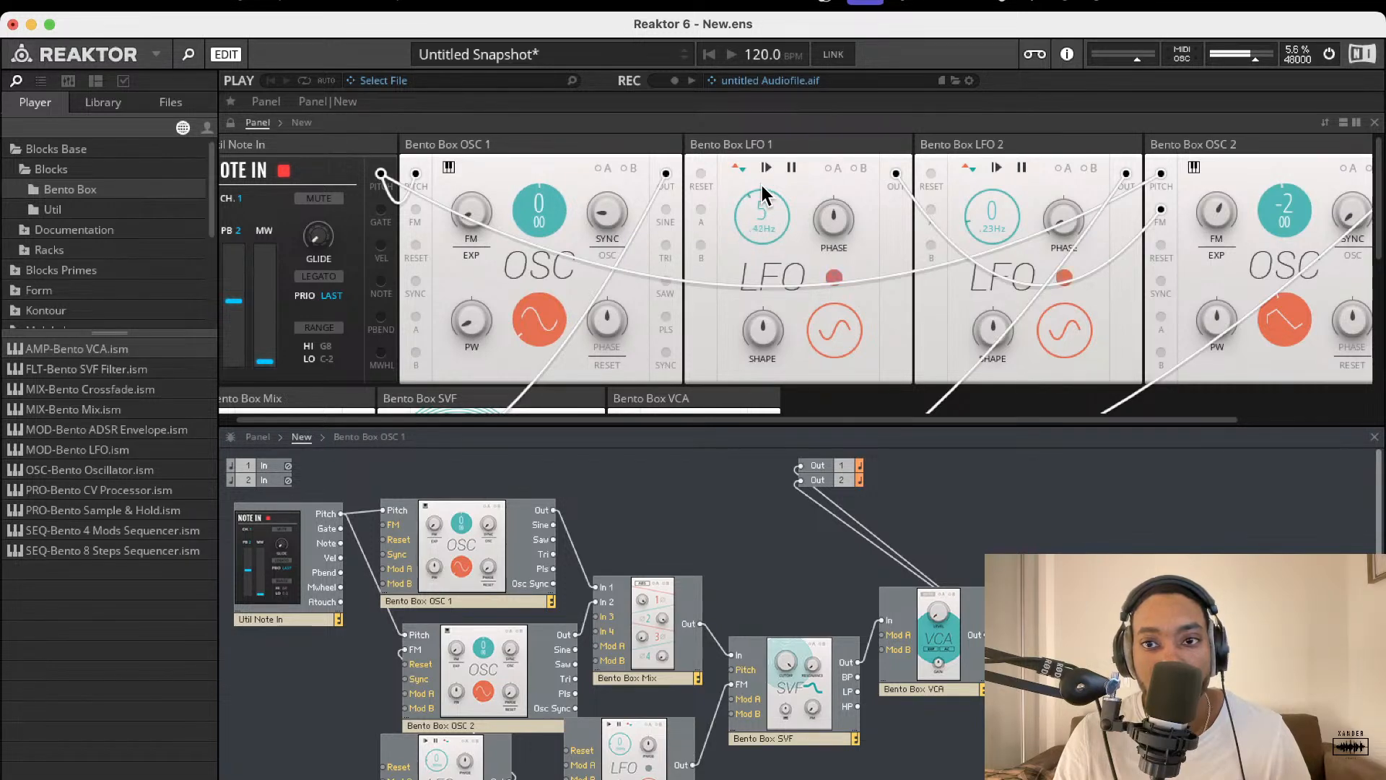
pyautogui.scroll(-3, 903, 215)
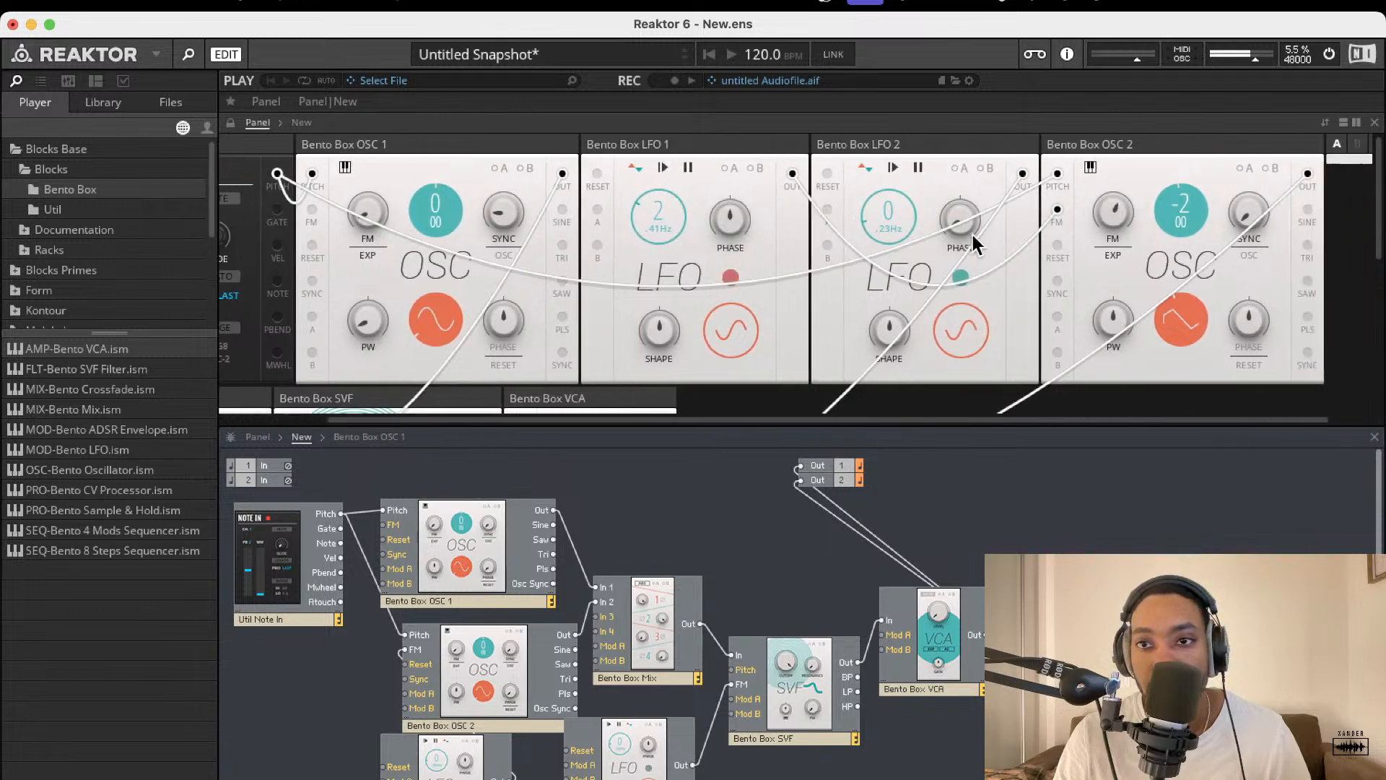
pyautogui.scroll(-3, 507, 296)
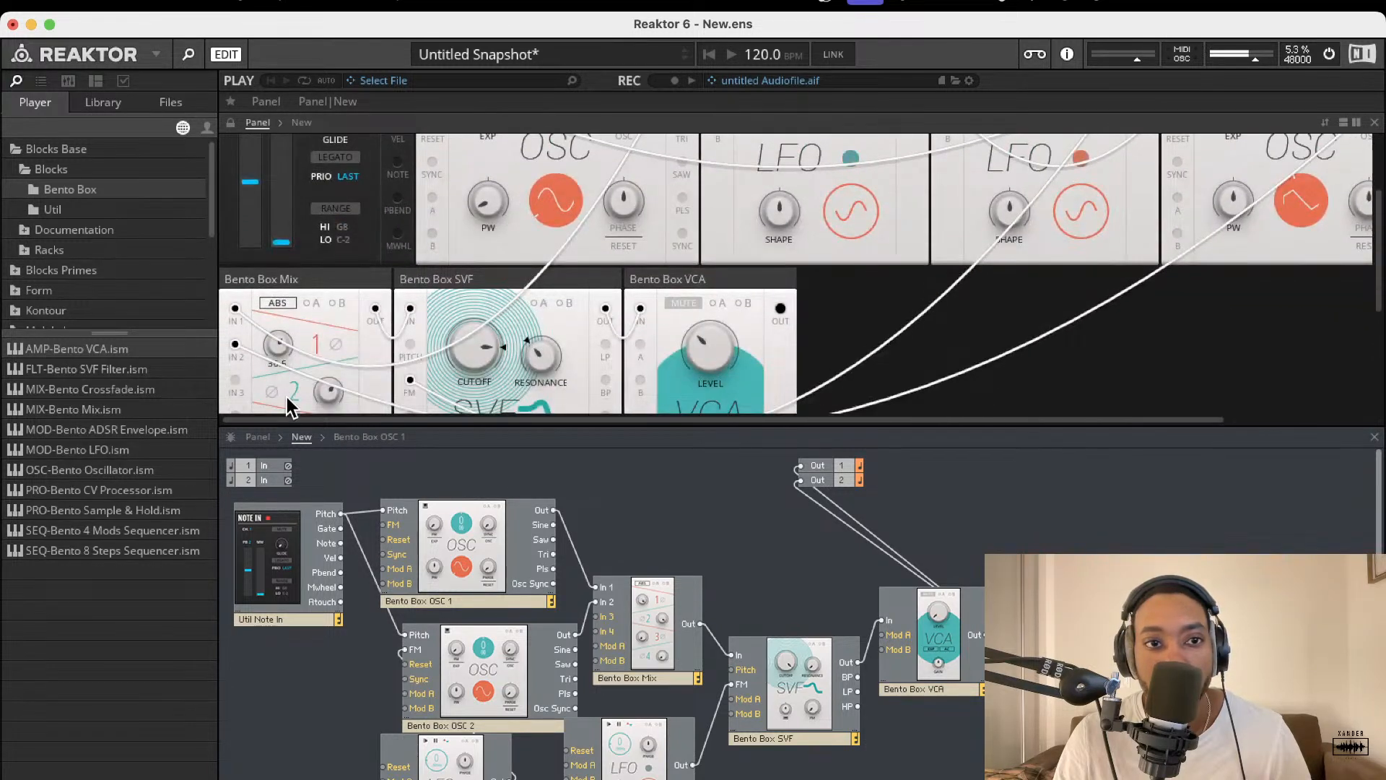
pyautogui.moveTo(494, 335); pyautogui.dragTo(503, 307)
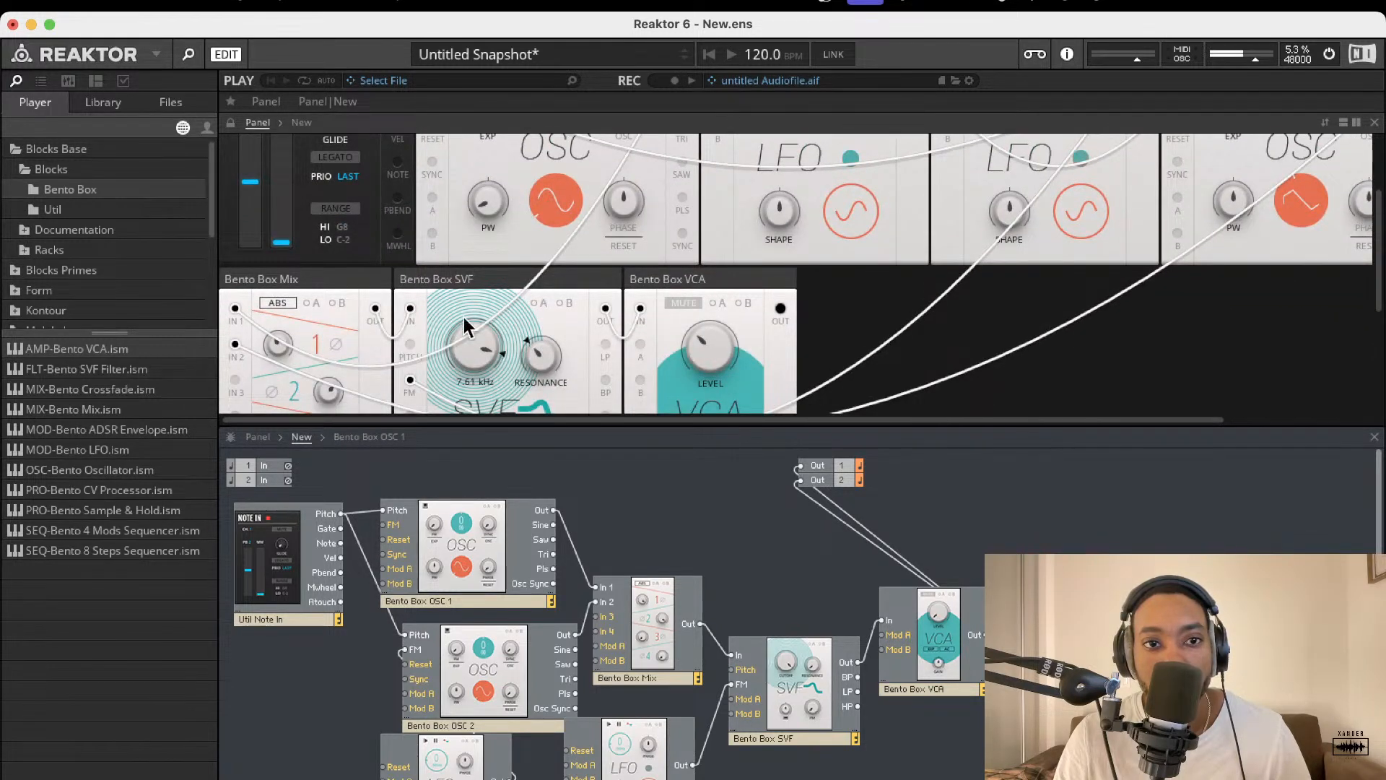
# Lower the mixer's channel 1 level and slightly reduce the main output volume
pyautogui.moveTo(272, 337); pyautogui.dragTo(272, 360)
pyautogui.moveTo(1257, 59); pyautogui.dragTo(1250, 60)
# Vary OSC 1's tuning and return it to 0, and move the OSC 2 block directly beneath OSC 1 in the structure
pyautogui.scroll(5, 923, 329)
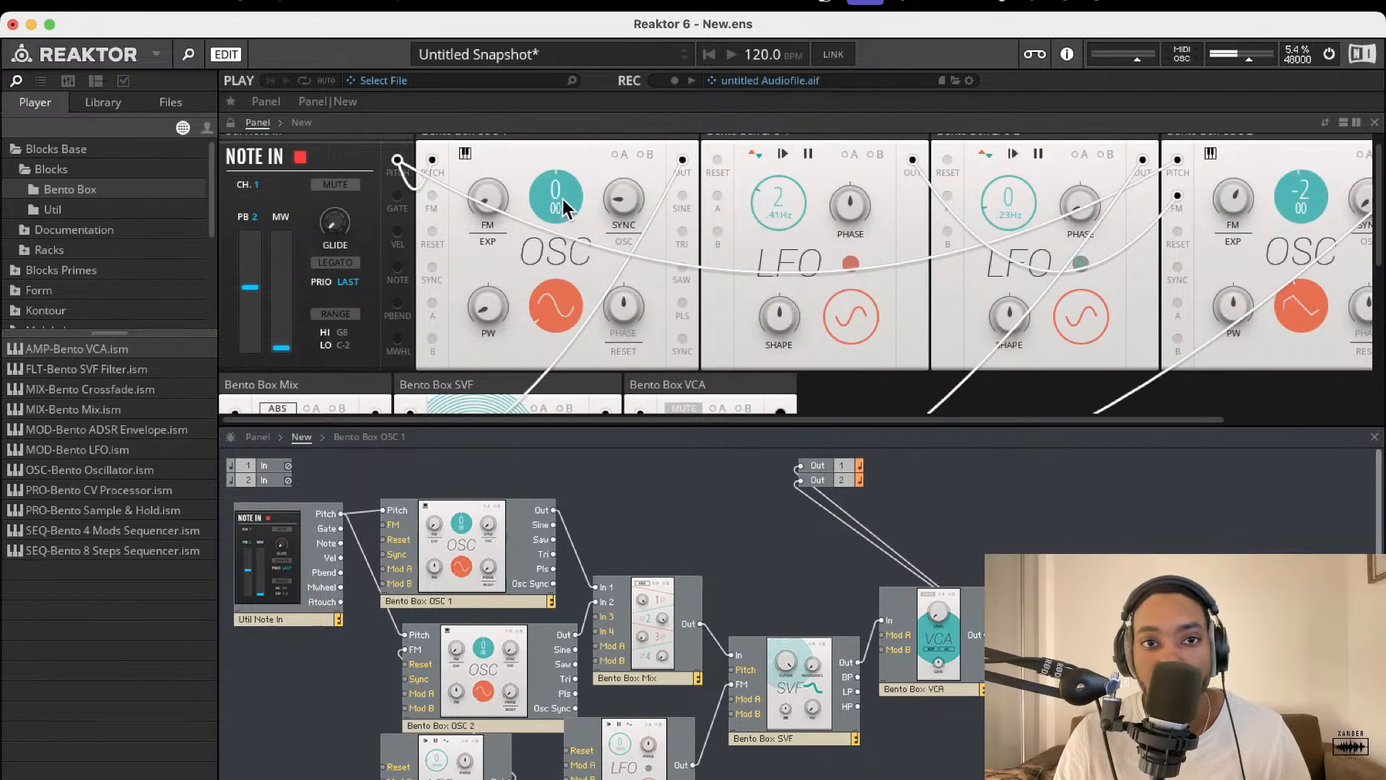
pyautogui.moveTo(538, 263); pyautogui.dragTo(566, 180)
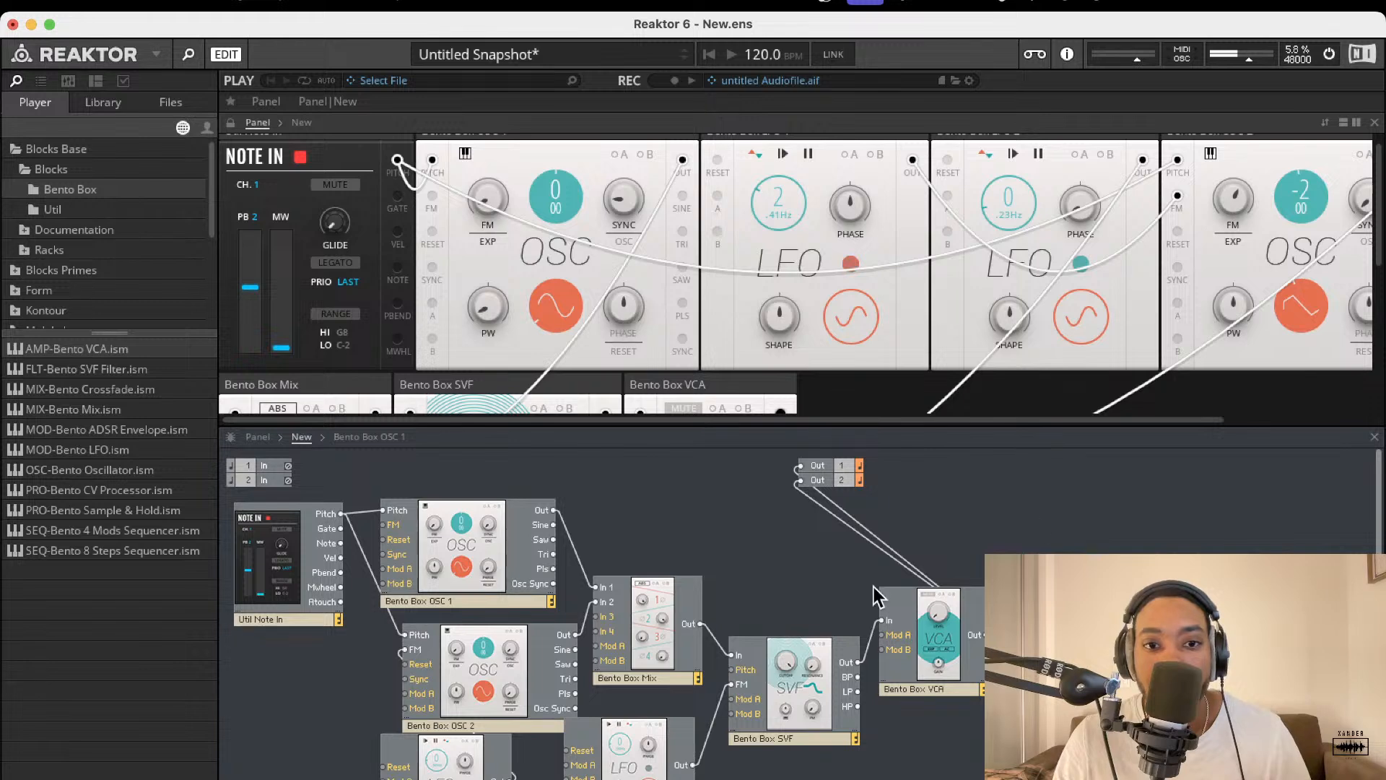
pyautogui.moveTo(514, 665); pyautogui.dragTo(495, 647)
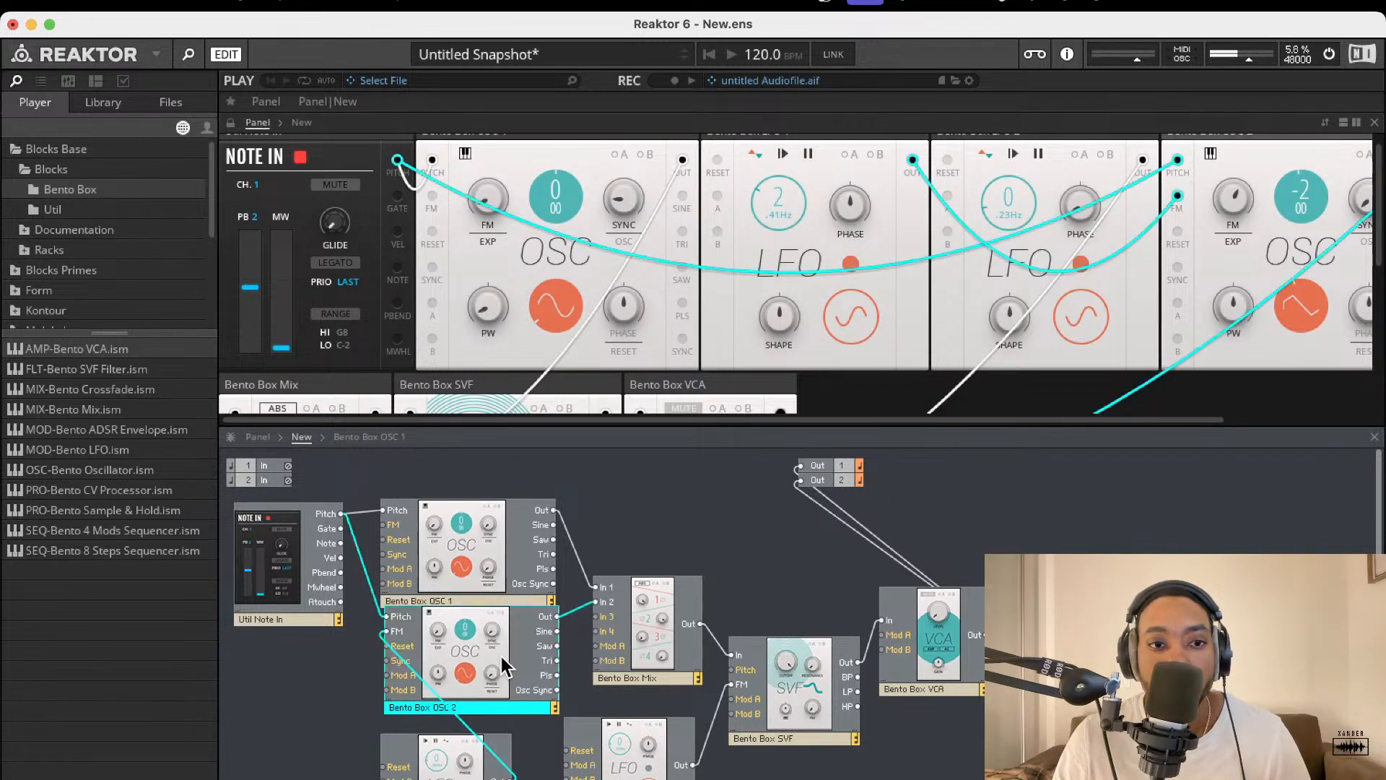
# Set OSC 2's tuning to 0 and its pulse width to -60
pyautogui.hscroll(5, 1155, 300)
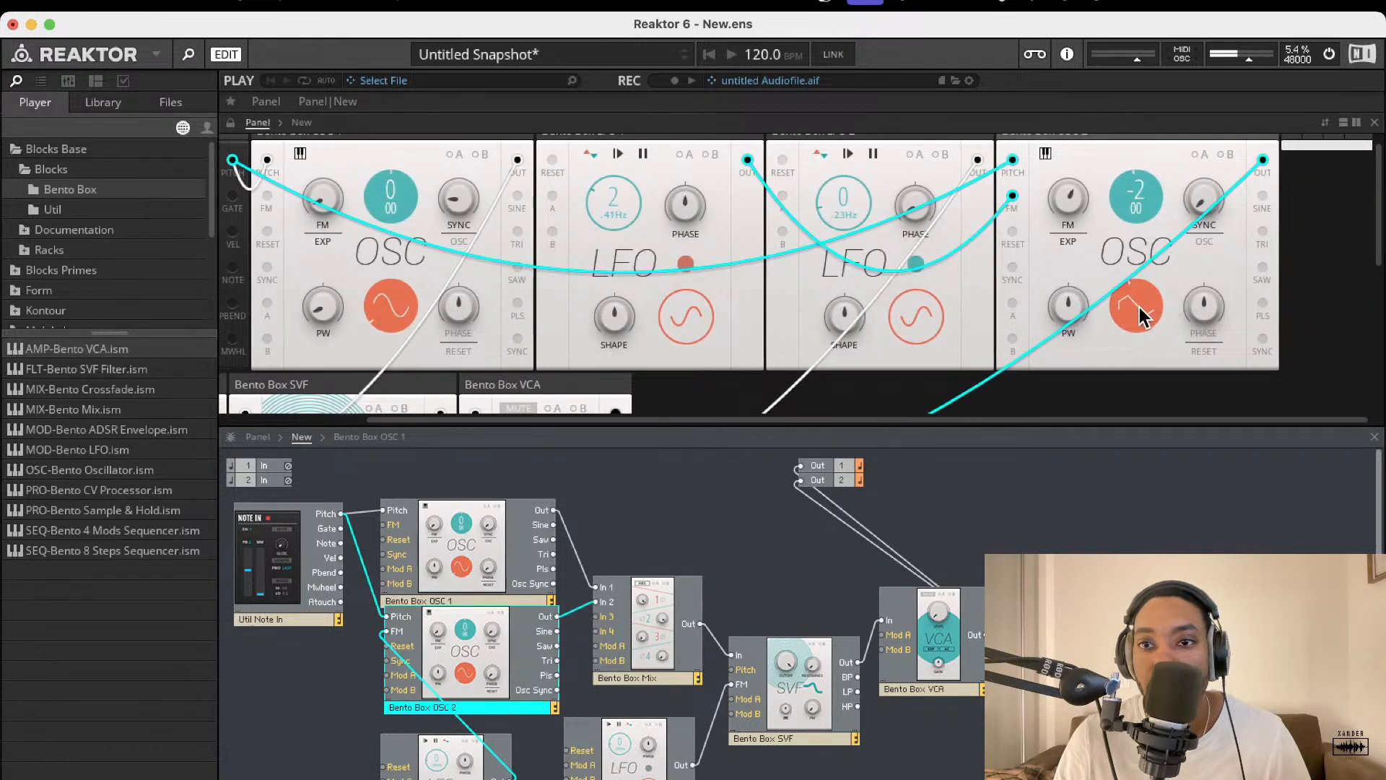
pyautogui.click(1149, 264)
pyautogui.moveTo(1133, 224); pyautogui.dragTo(1124, 174)
pyautogui.moveTo(1068, 297); pyautogui.dragTo(1074, 348)
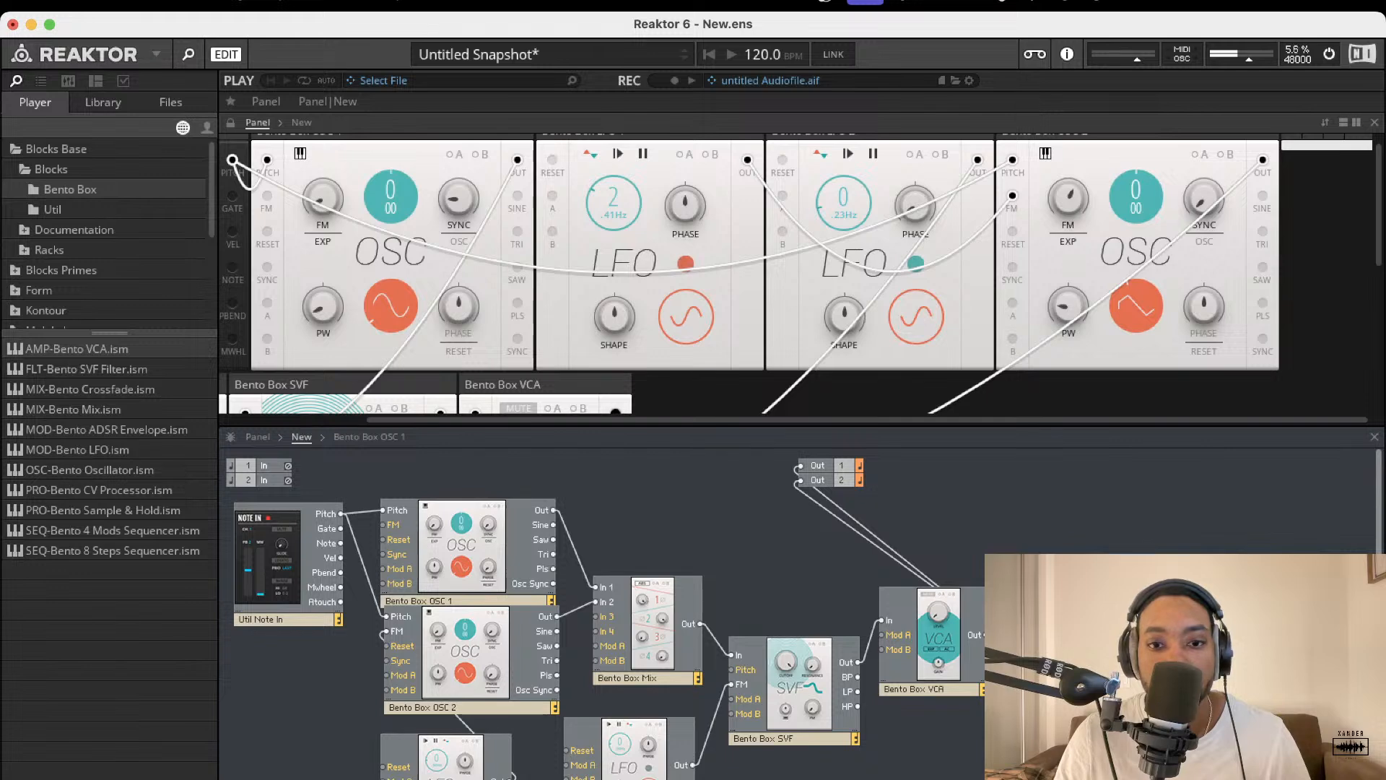
# Add a Bento ADSR Envelope block, wire Note In's Gate to its Gate input and its output to the VCA's Mod B
pyautogui.click(617, 765)
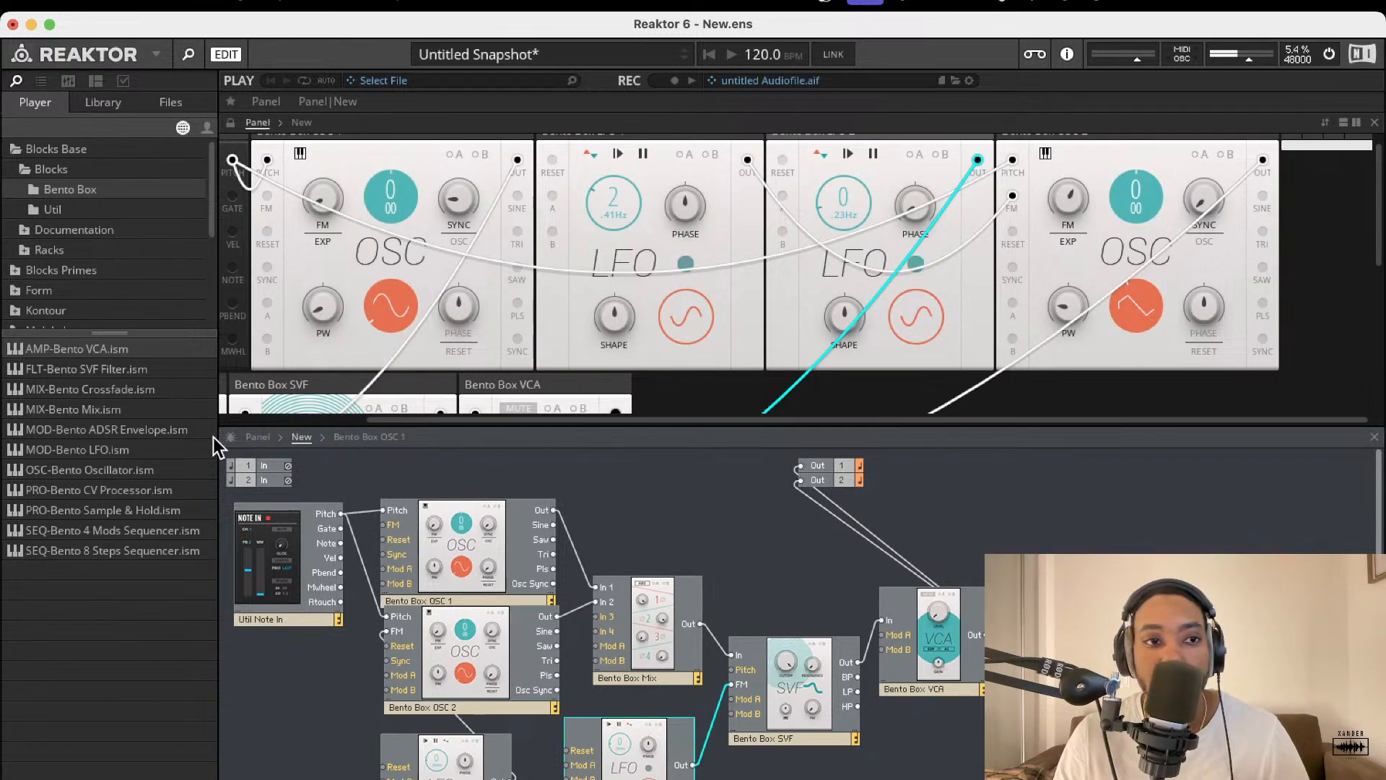
pyautogui.moveTo(168, 429); pyautogui.dragTo(339, 529)
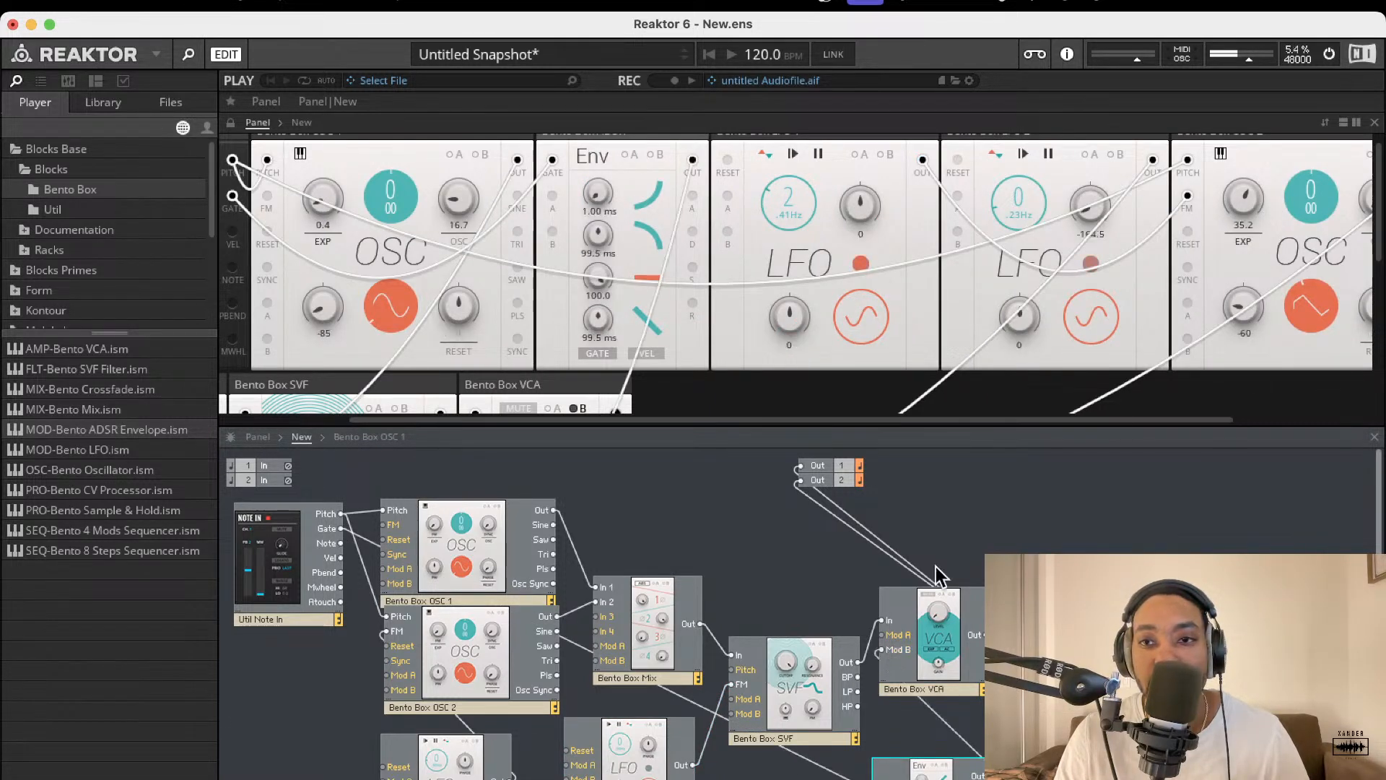
# Turn the VCA's level all the way down so the envelope on Mod B controls the volume
pyautogui.hscroll(5, 1094, 302)
pyautogui.scroll(-3, 1094, 301)
pyautogui.scroll(-1, 1077, 319)
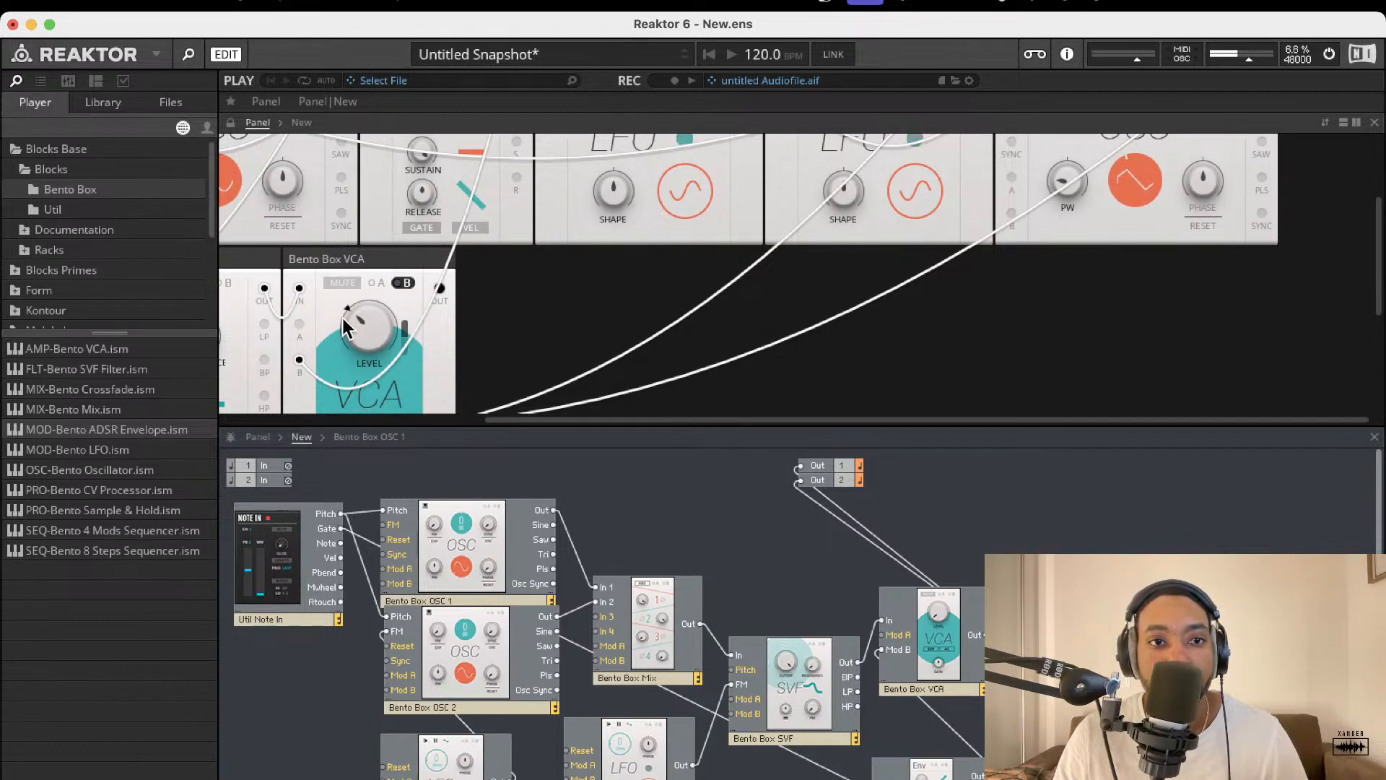
pyautogui.moveTo(356, 329); pyautogui.dragTo(452, 583)
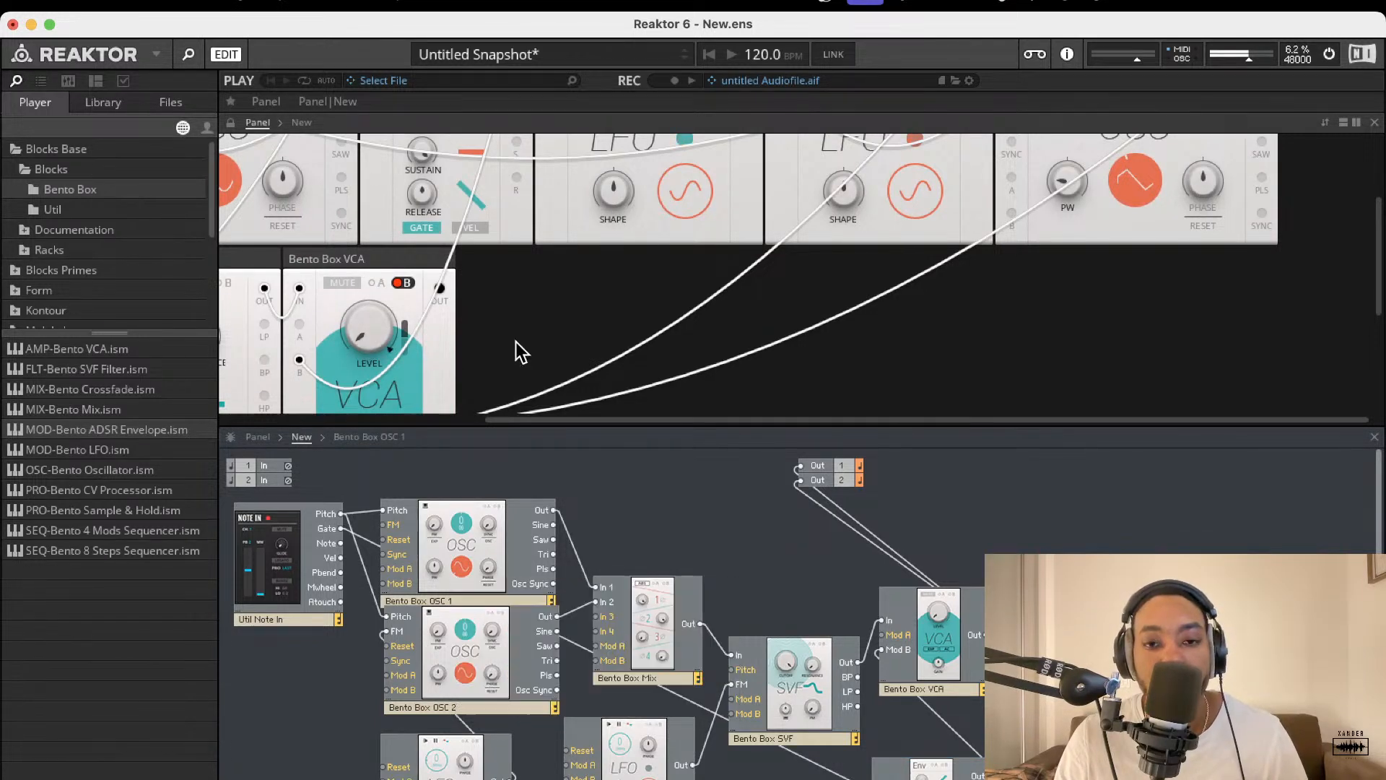
# Lower the SVF's cutoff to 795 Hz
pyautogui.hscroll(-5, 506, 331)
pyautogui.moveTo(468, 326); pyautogui.dragTo(478, 440)
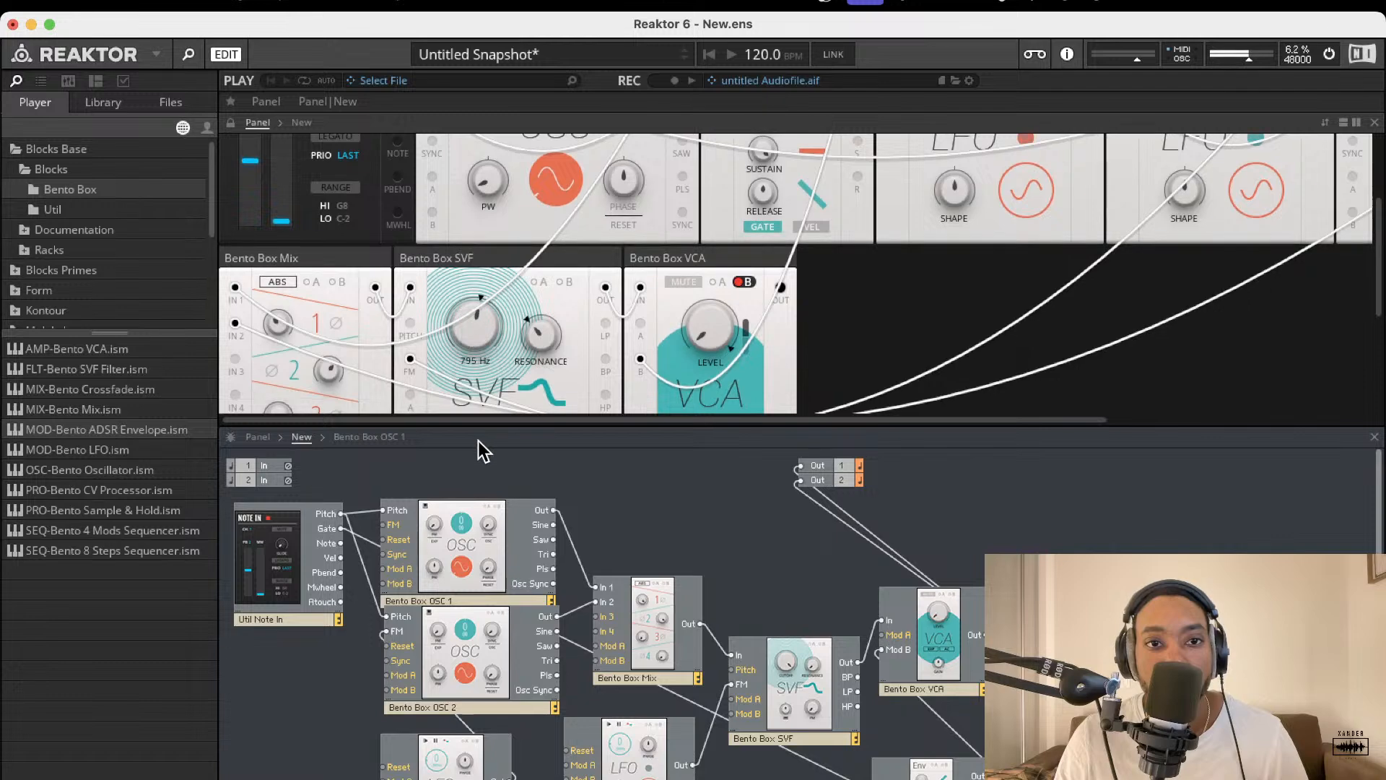
pyautogui.scroll(3, 307, 245)
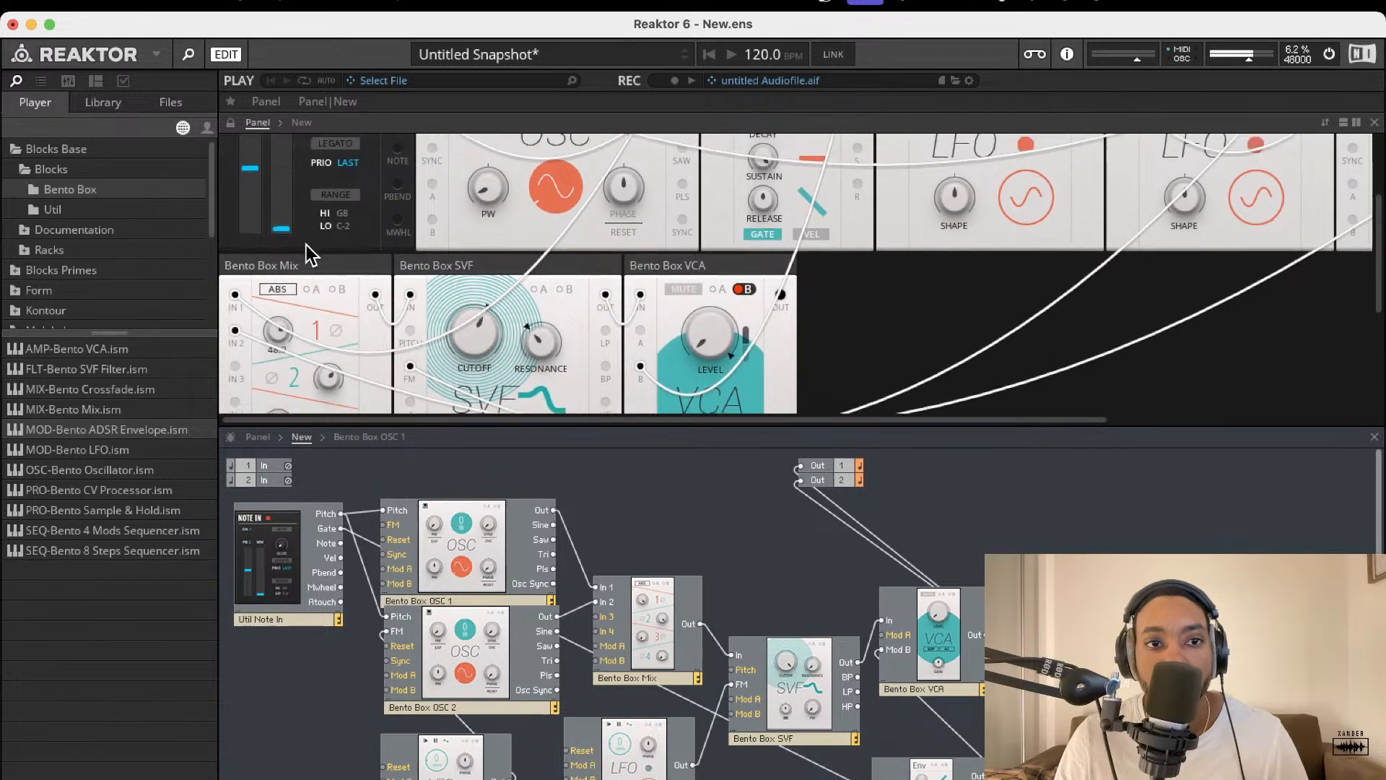
# Set LFO 1's rate to 2.22 Hz
pyautogui.scroll(5, 803, 275)
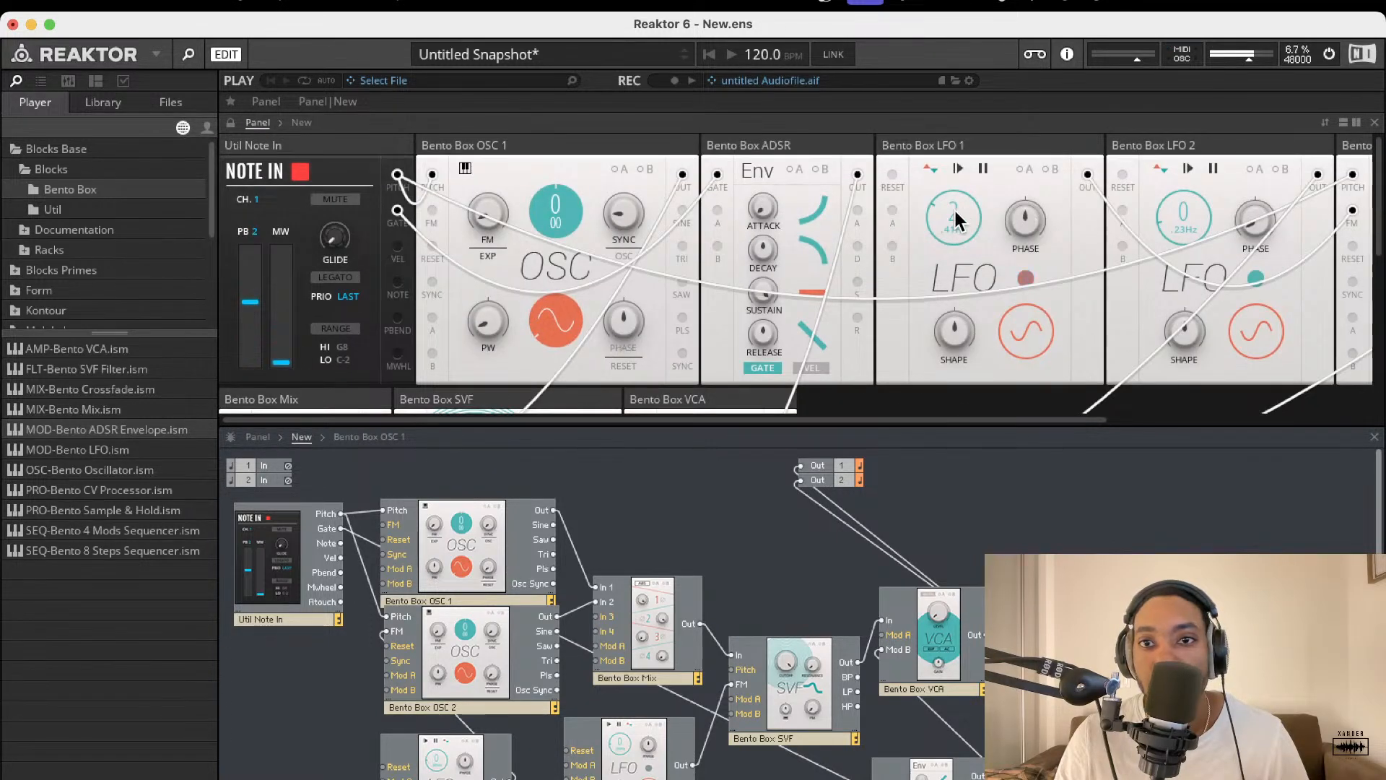
pyautogui.moveTo(934, 232); pyautogui.dragTo(932, 253)
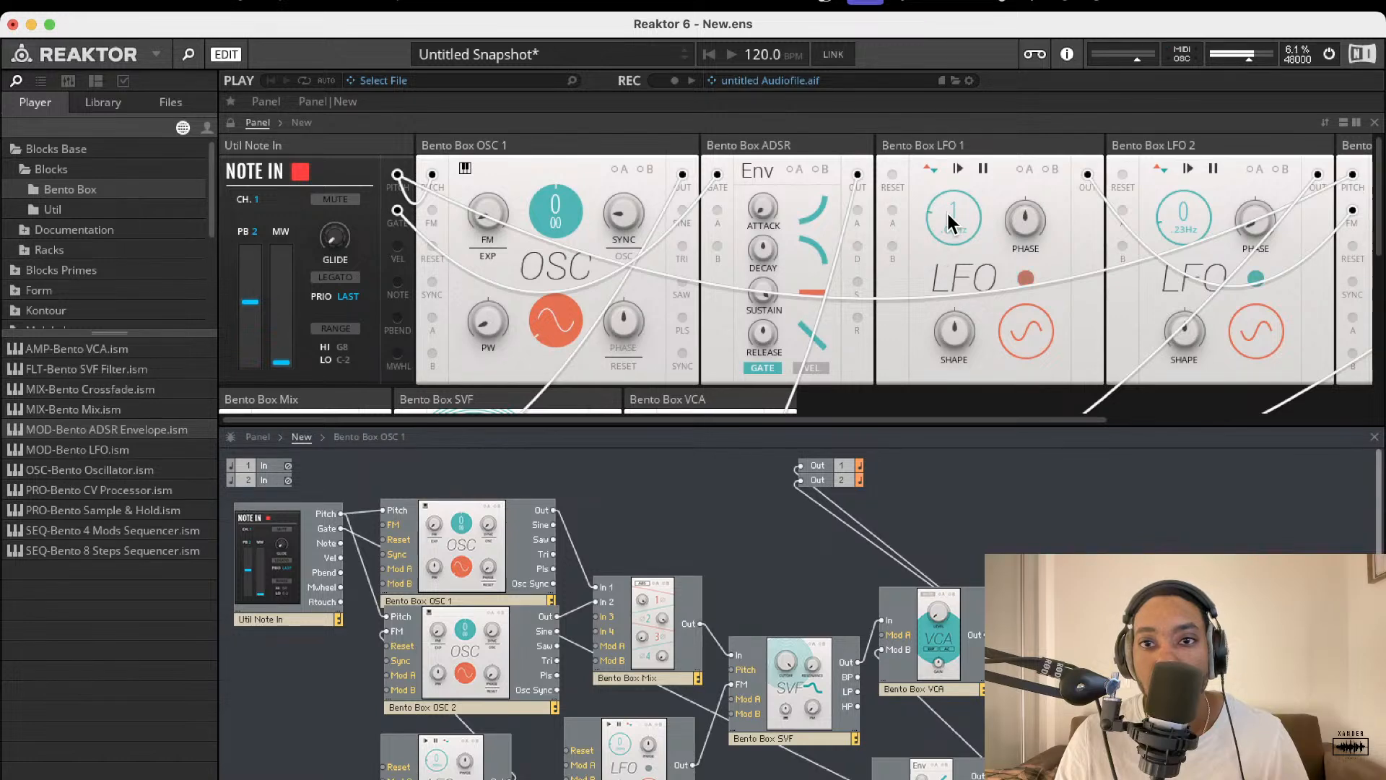
pyautogui.moveTo(949, 206); pyautogui.dragTo(944, 198)
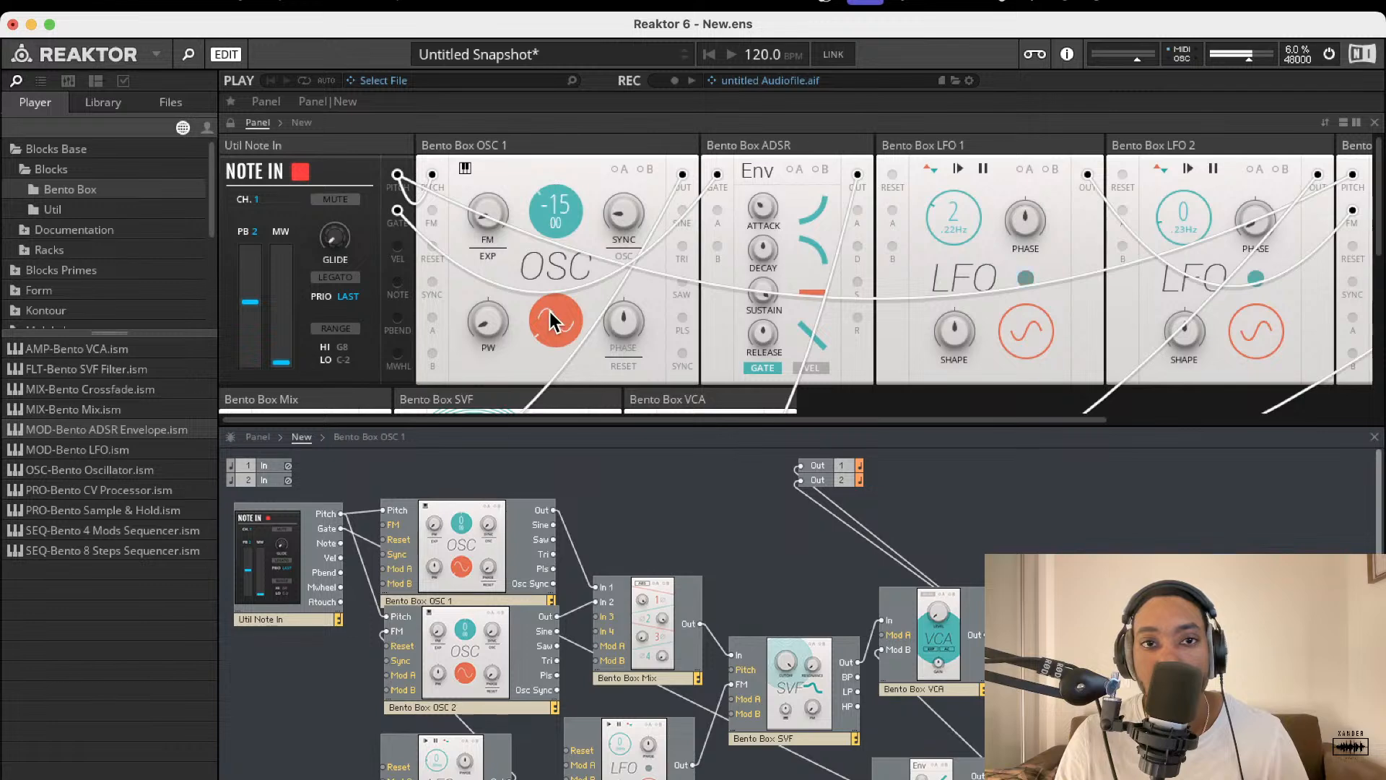
# Try other tunings and waveforms on OSC 1, and return it to a tuning of 0 and the sine wave
pyautogui.moveTo(554, 202)
pyautogui.mouseDown()
pyautogui.moveTo(603, 84)
pyautogui.moveTo(554, 221)
pyautogui.mouseUp()
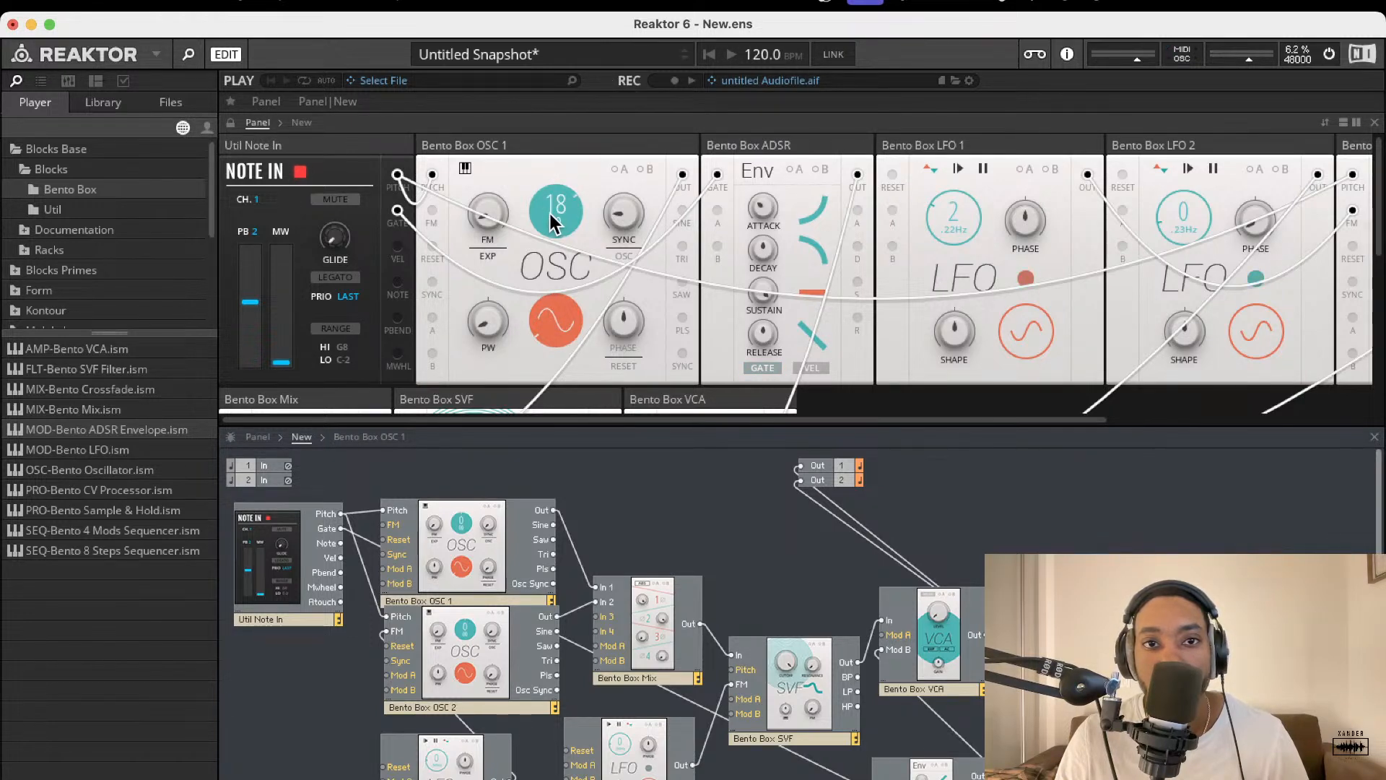
pyautogui.doubleClick(555, 208)
pyautogui.click(557, 315)
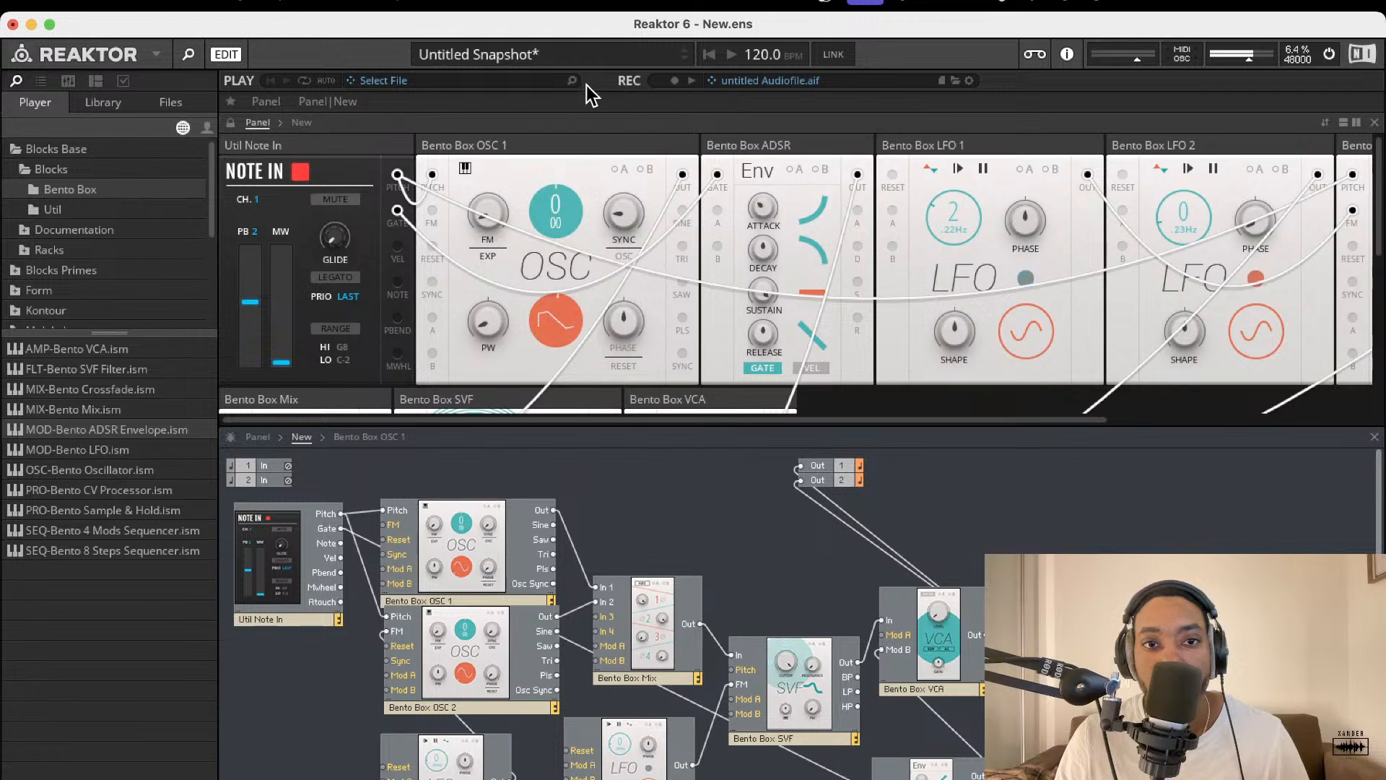
pyautogui.moveTo(632, 58); pyautogui.dragTo(535, 328)
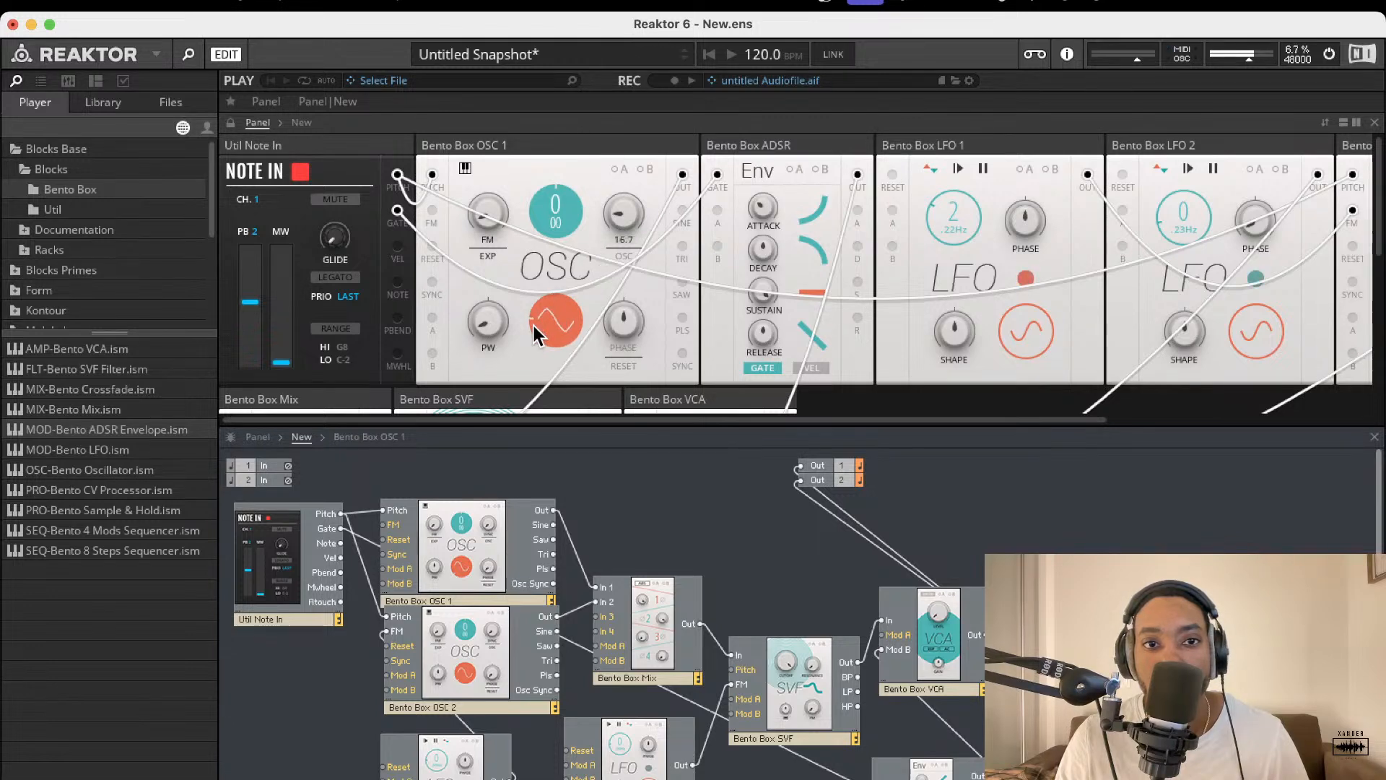
# Raise the SVF's cutoff to 1.60 kHz
pyautogui.scroll(-5, 570, 268)
pyautogui.scroll(-2, 627, 373)
pyautogui.scroll(-1, 557, 573)
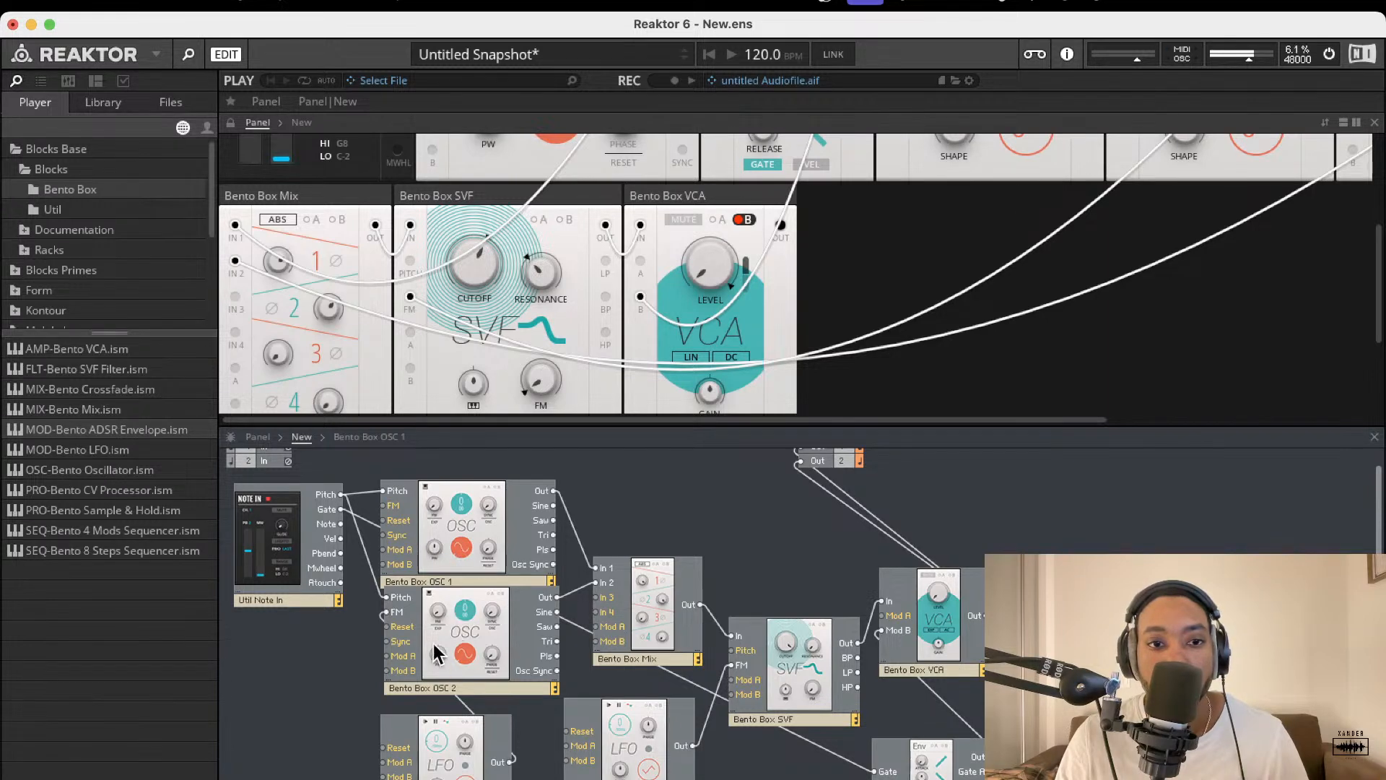
pyautogui.click(442, 607)
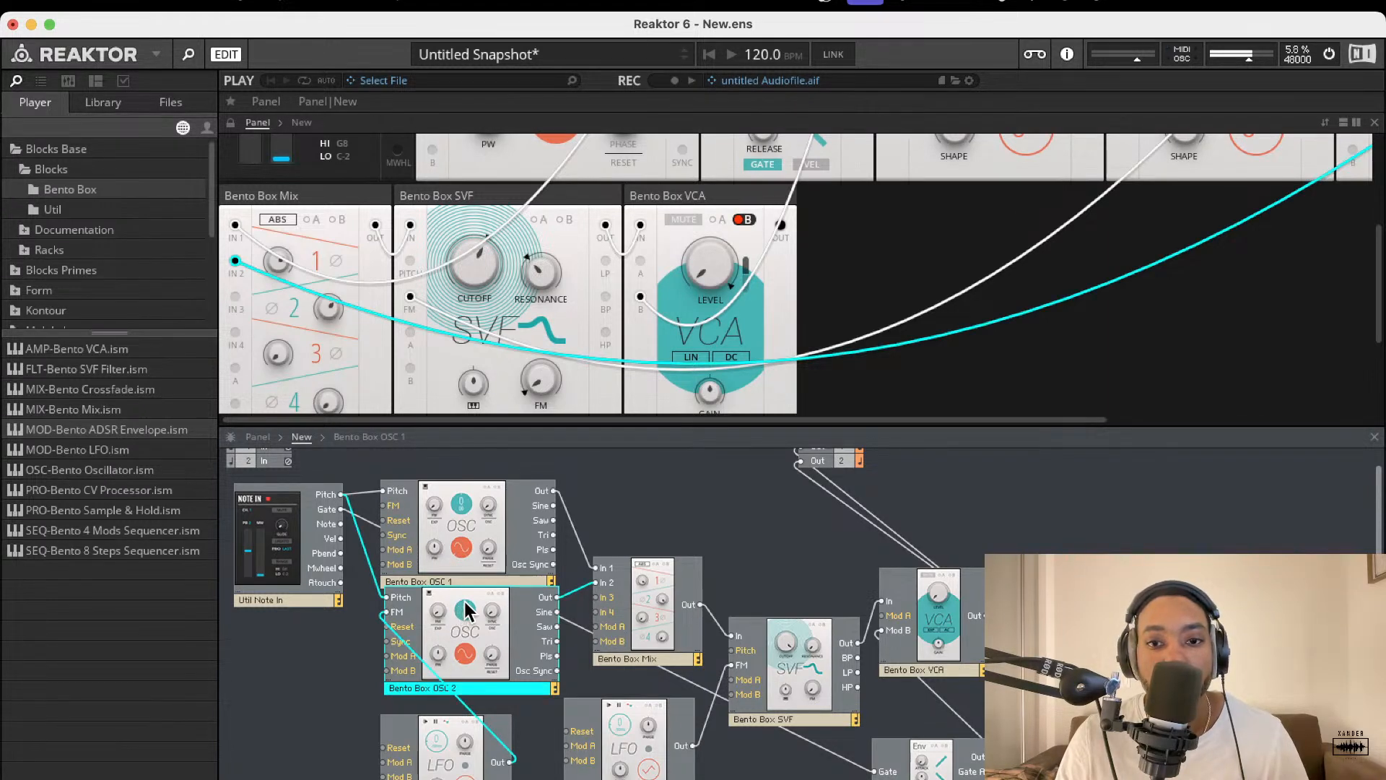
pyautogui.click(462, 535)
pyautogui.scroll(1, 803, 613)
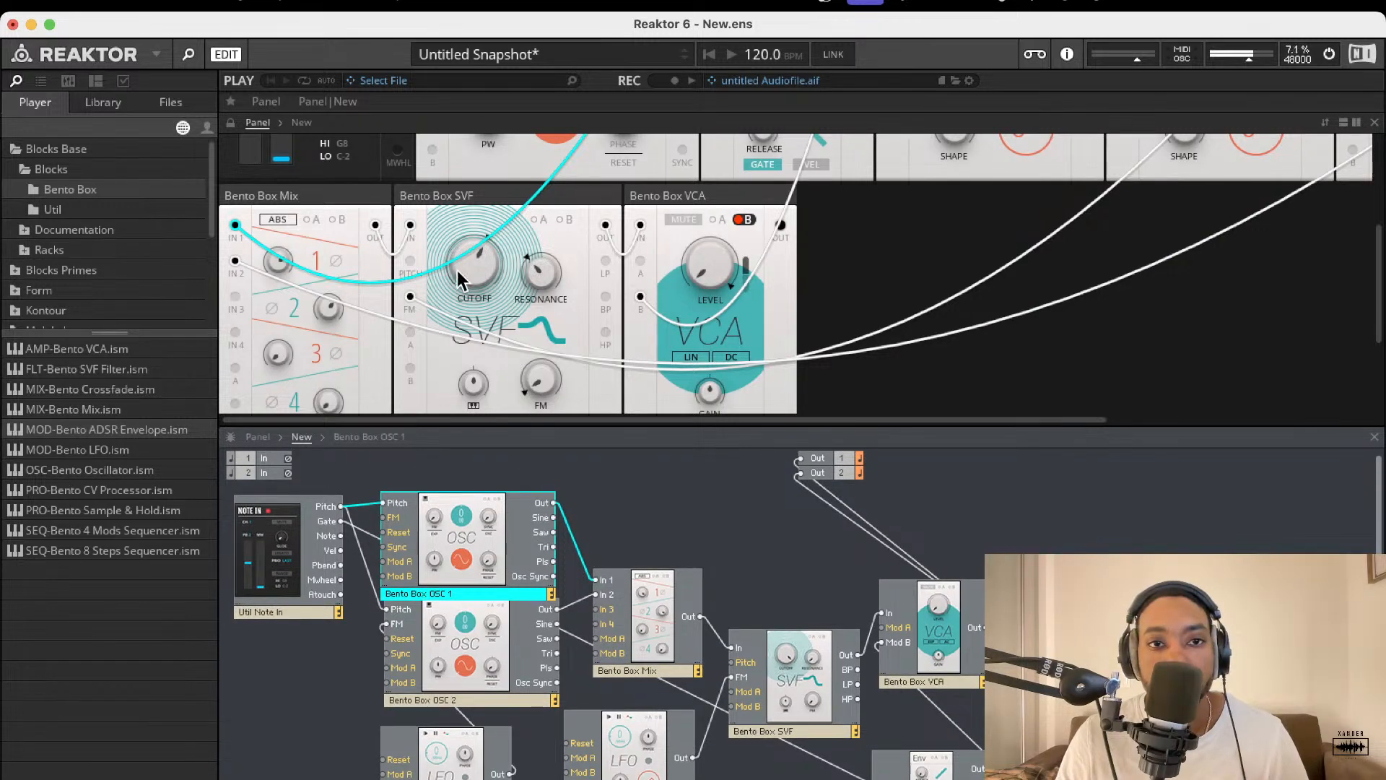
pyautogui.moveTo(477, 264); pyautogui.dragTo(443, 283)
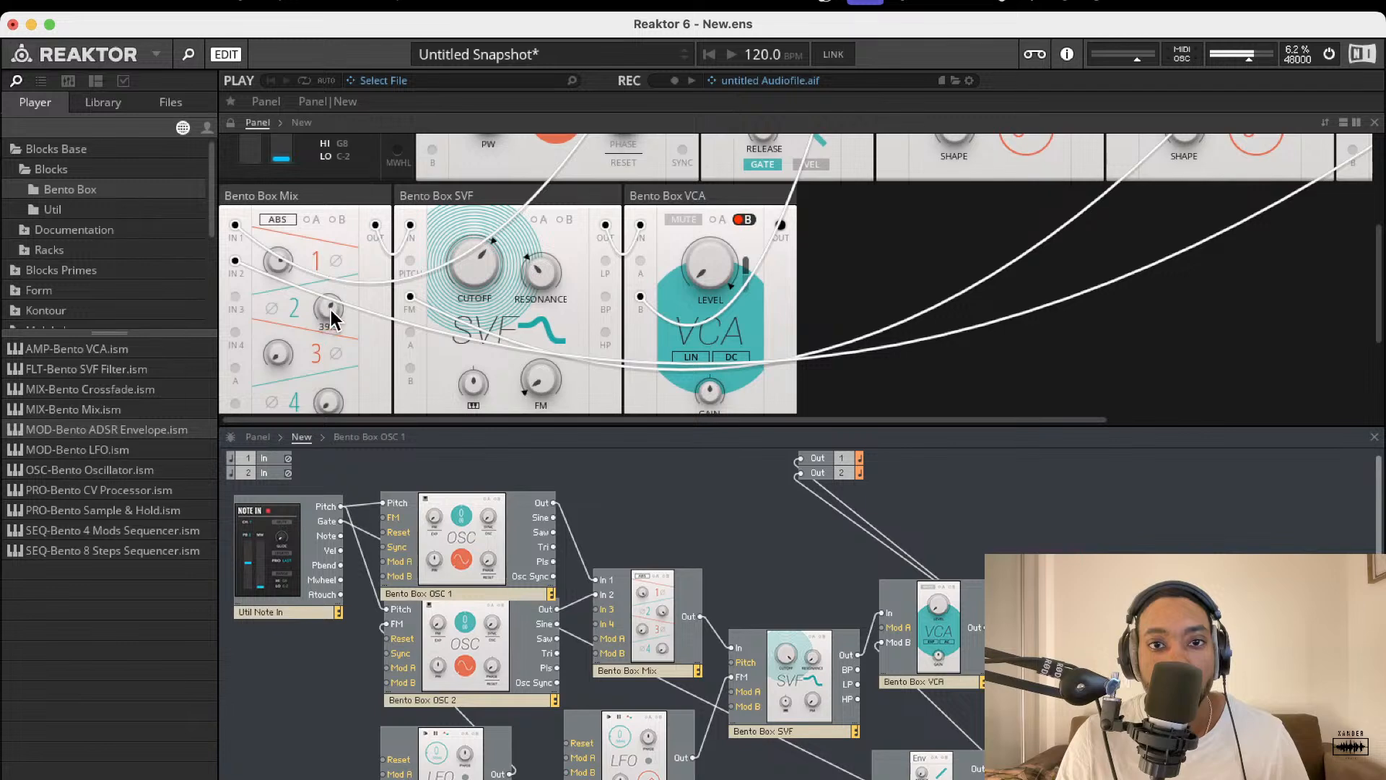
# Try faster rates on LFO 2 and settle on 0.50 Hz
pyautogui.scroll(4, 648, 253)
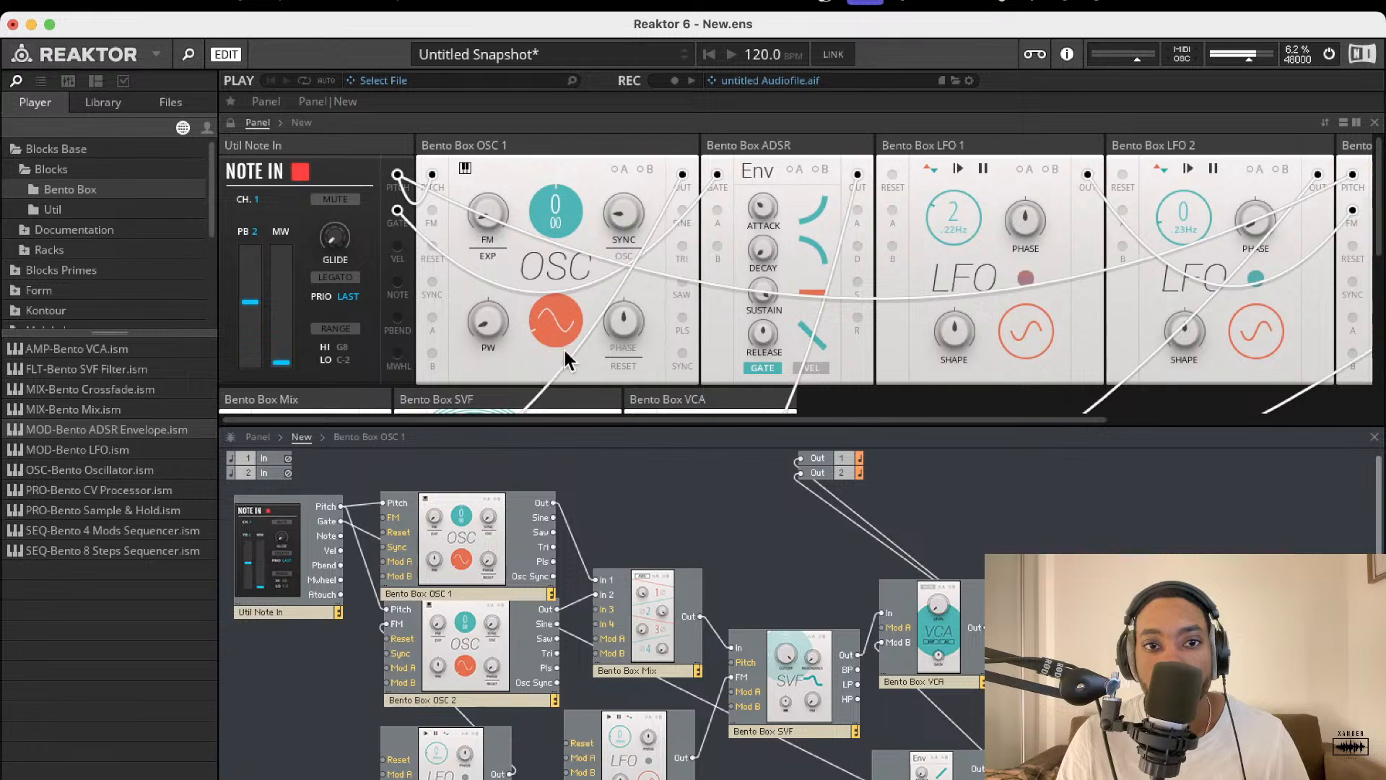
pyautogui.hscroll(5, 671, 251)
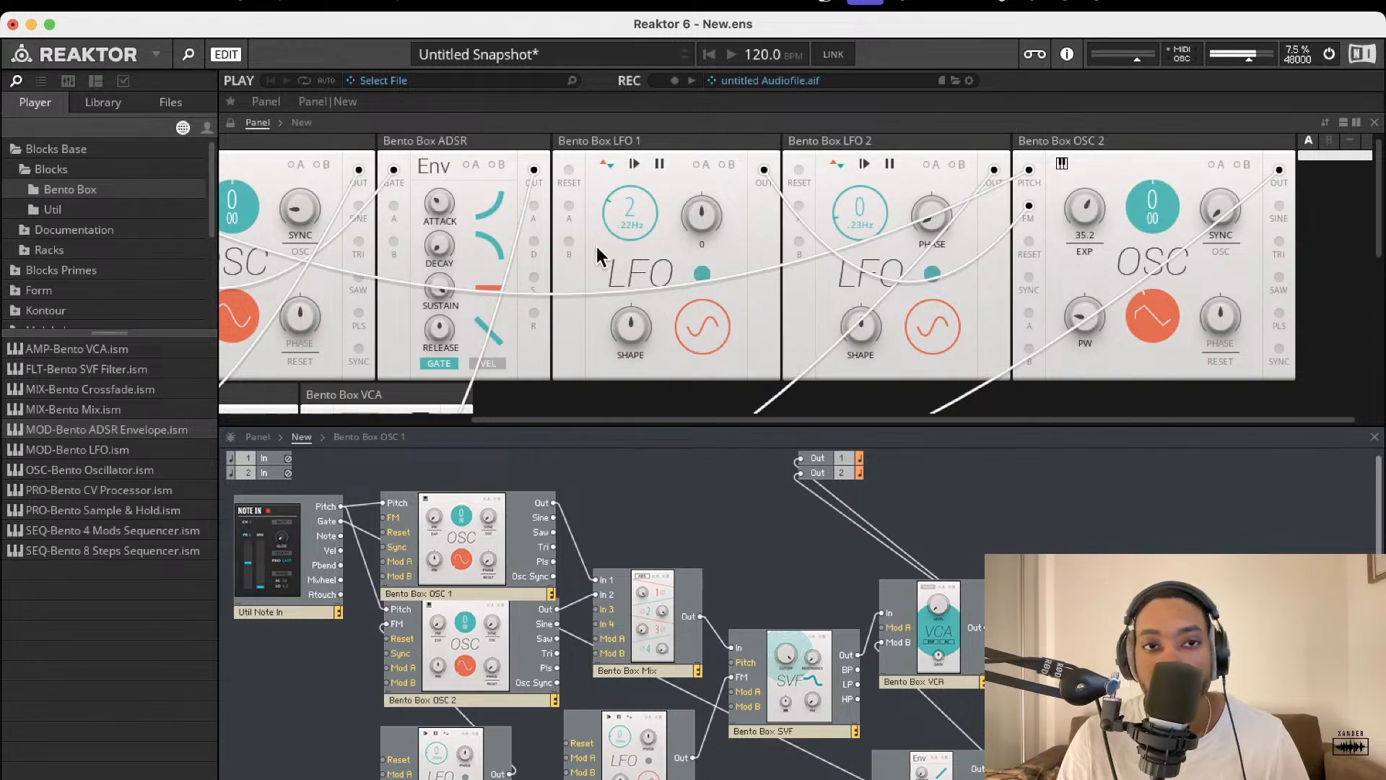
pyautogui.moveTo(856, 199); pyautogui.dragTo(659, 484)
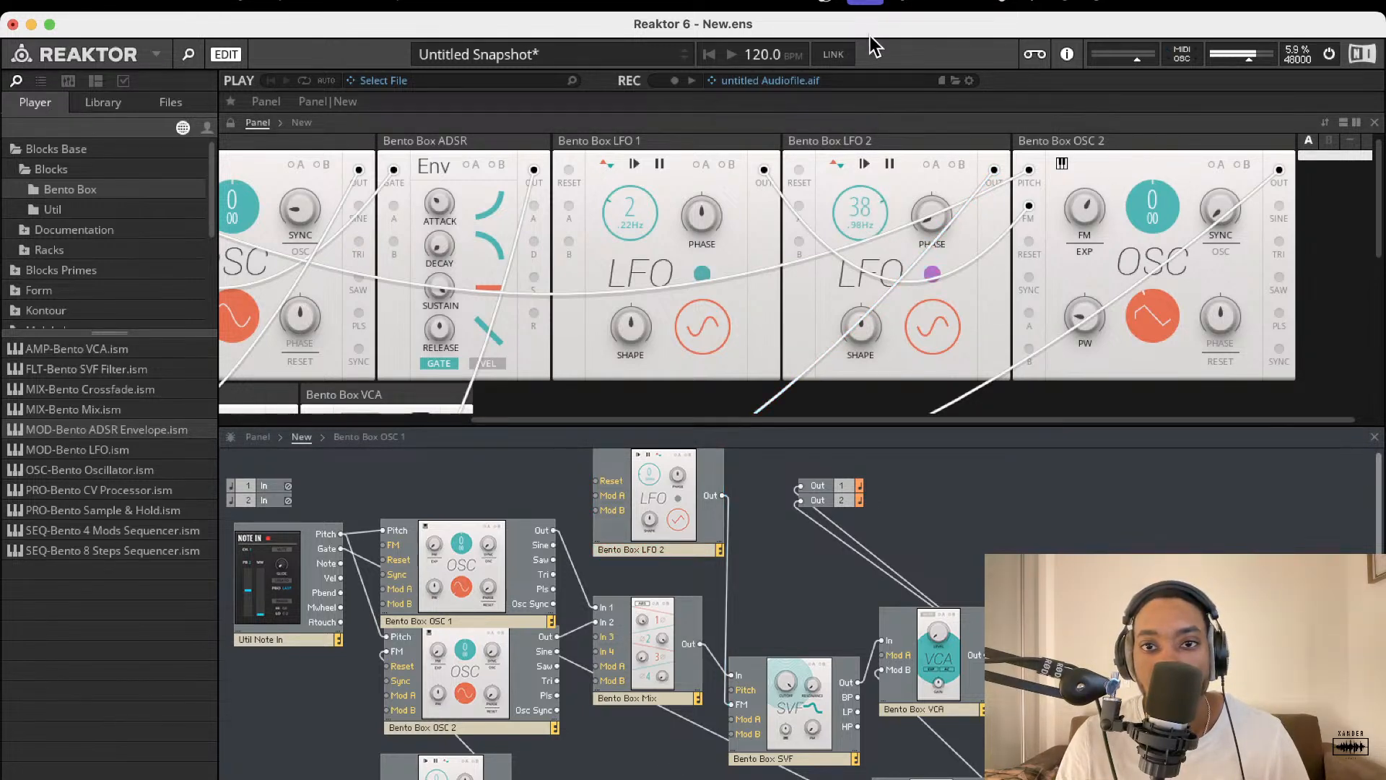
# Set OSC 1's tuning to 11 and increase the glide on the Note In block
pyautogui.hscroll(-5, 859, 219)
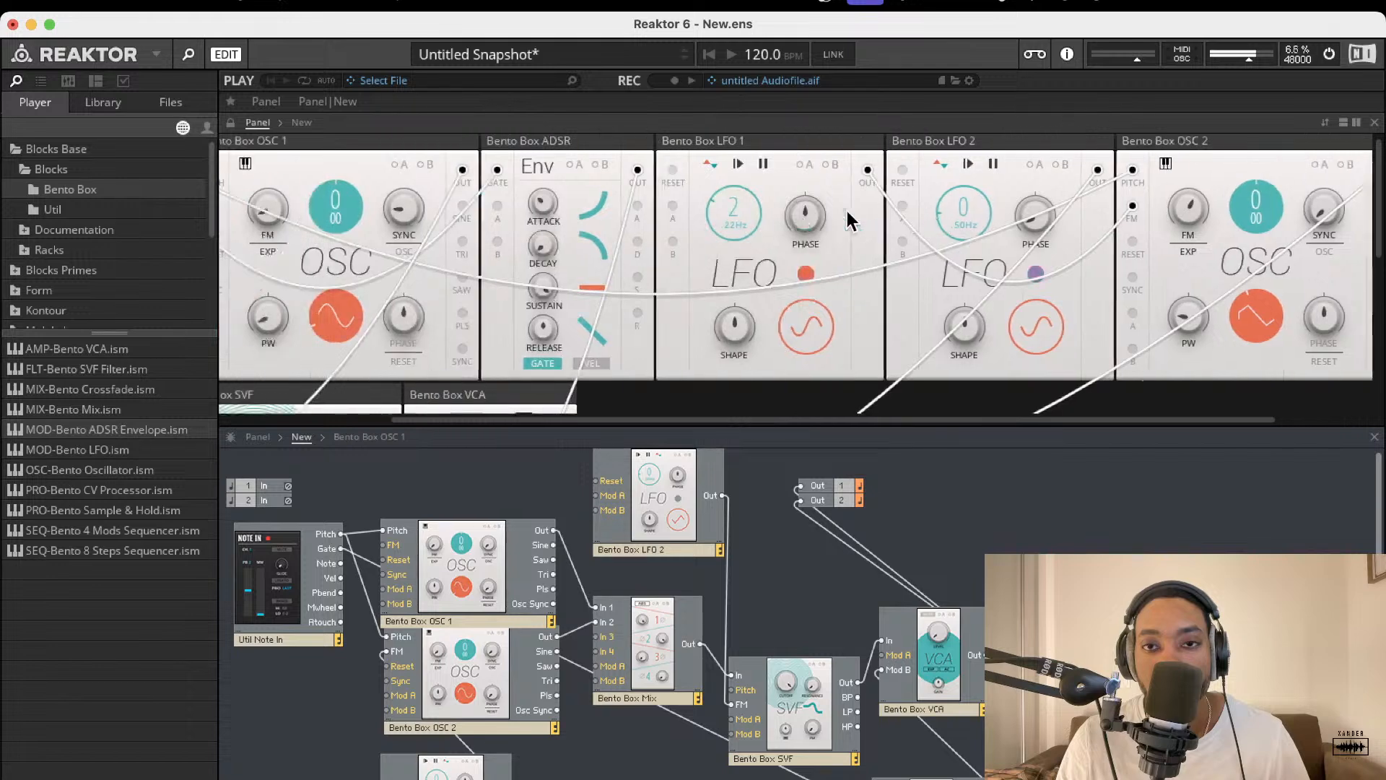
pyautogui.moveTo(557, 201); pyautogui.dragTo(570, 84)
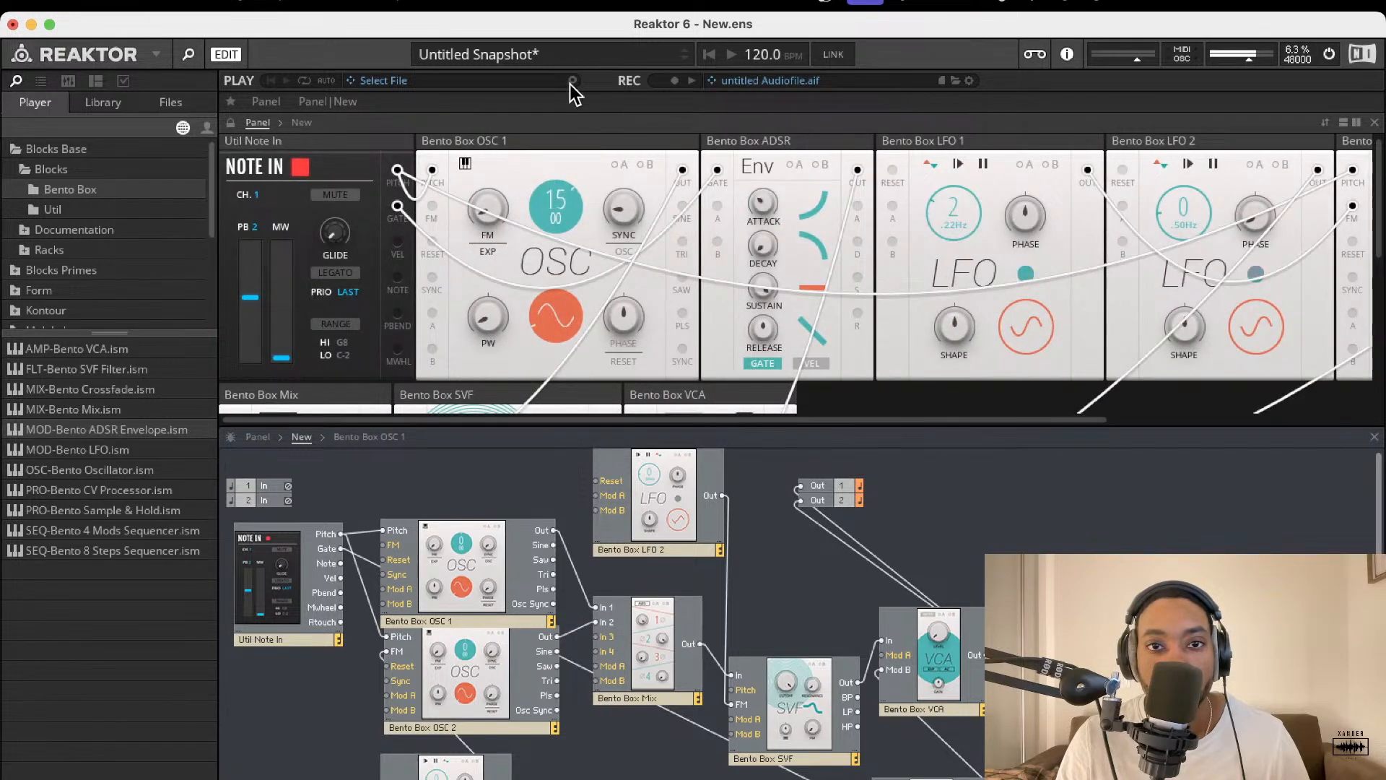
pyautogui.moveTo(565, 165); pyautogui.dragTo(586, 113)
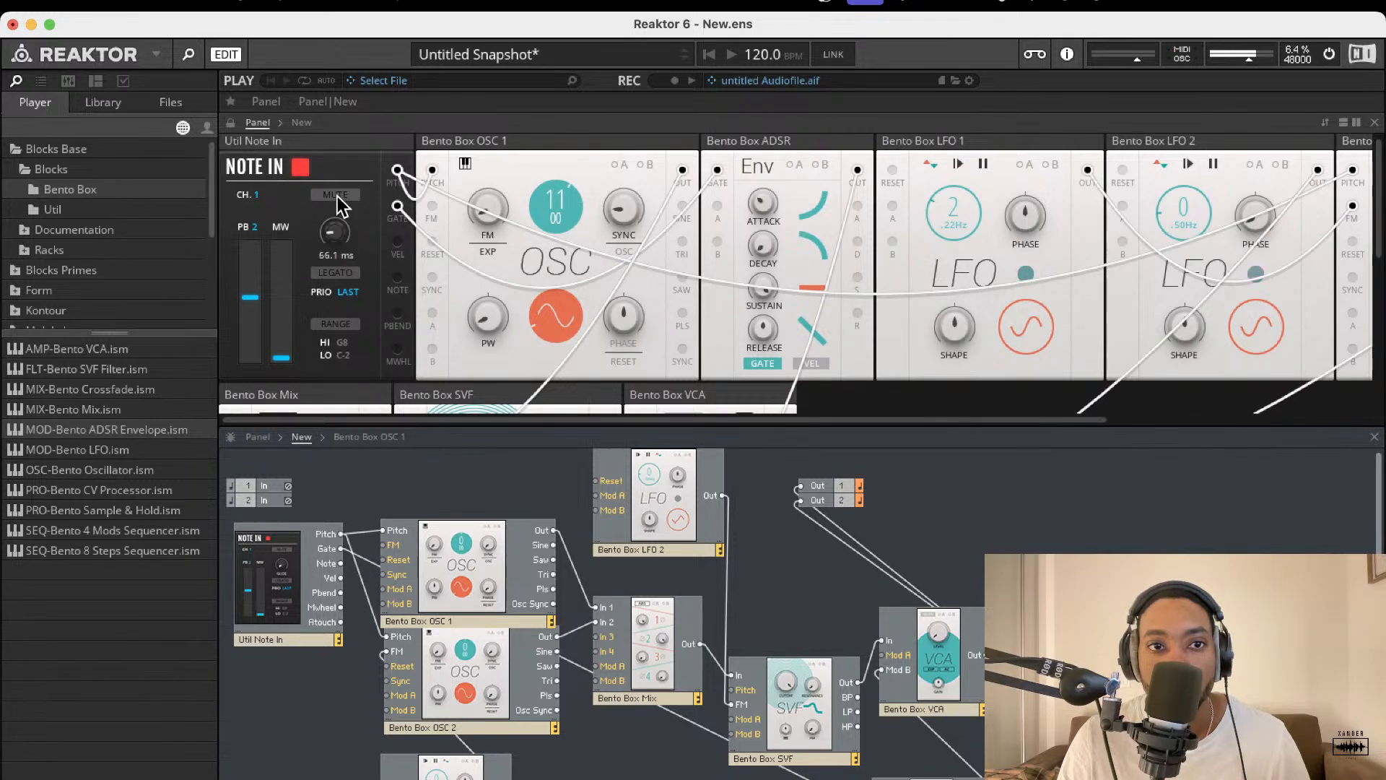
pyautogui.moveTo(336, 196); pyautogui.dragTo(336, 79)
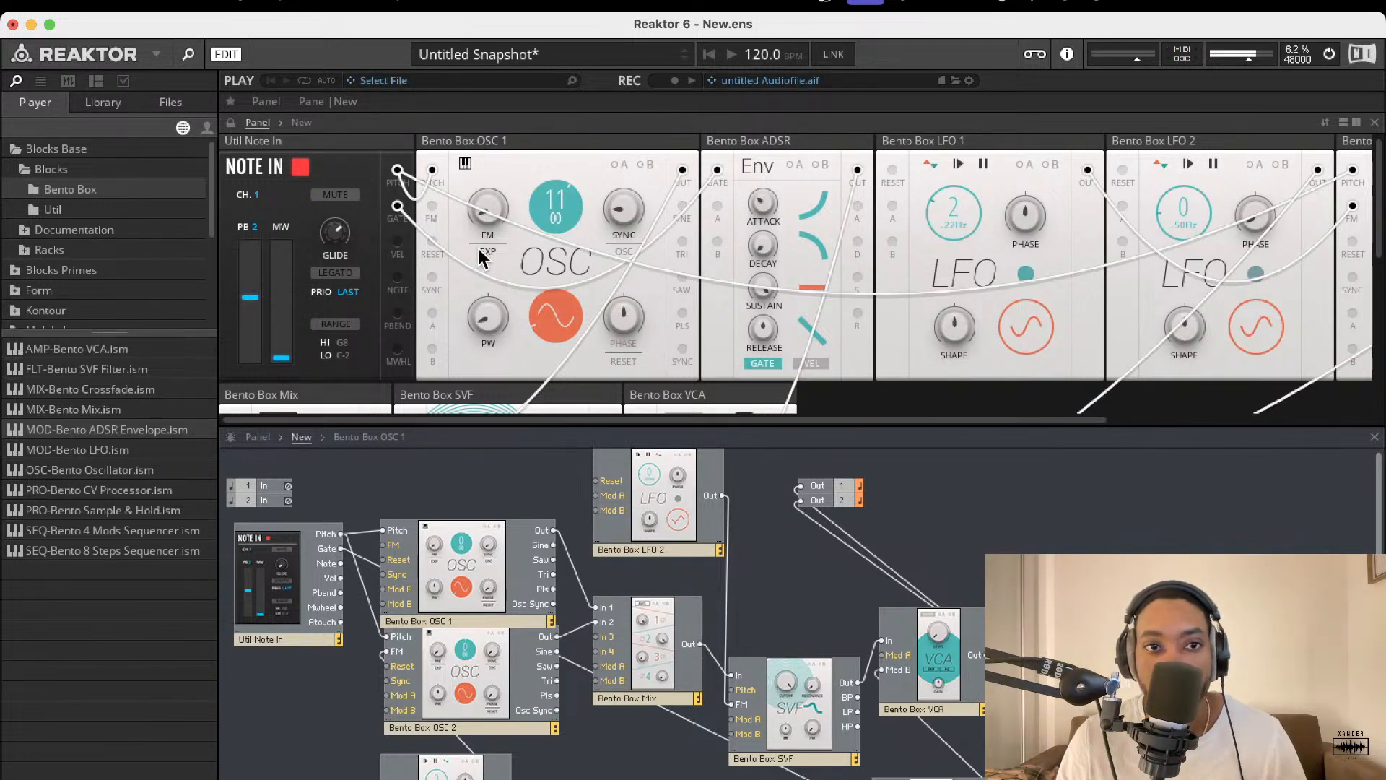
pyautogui.moveTo(339, 243)
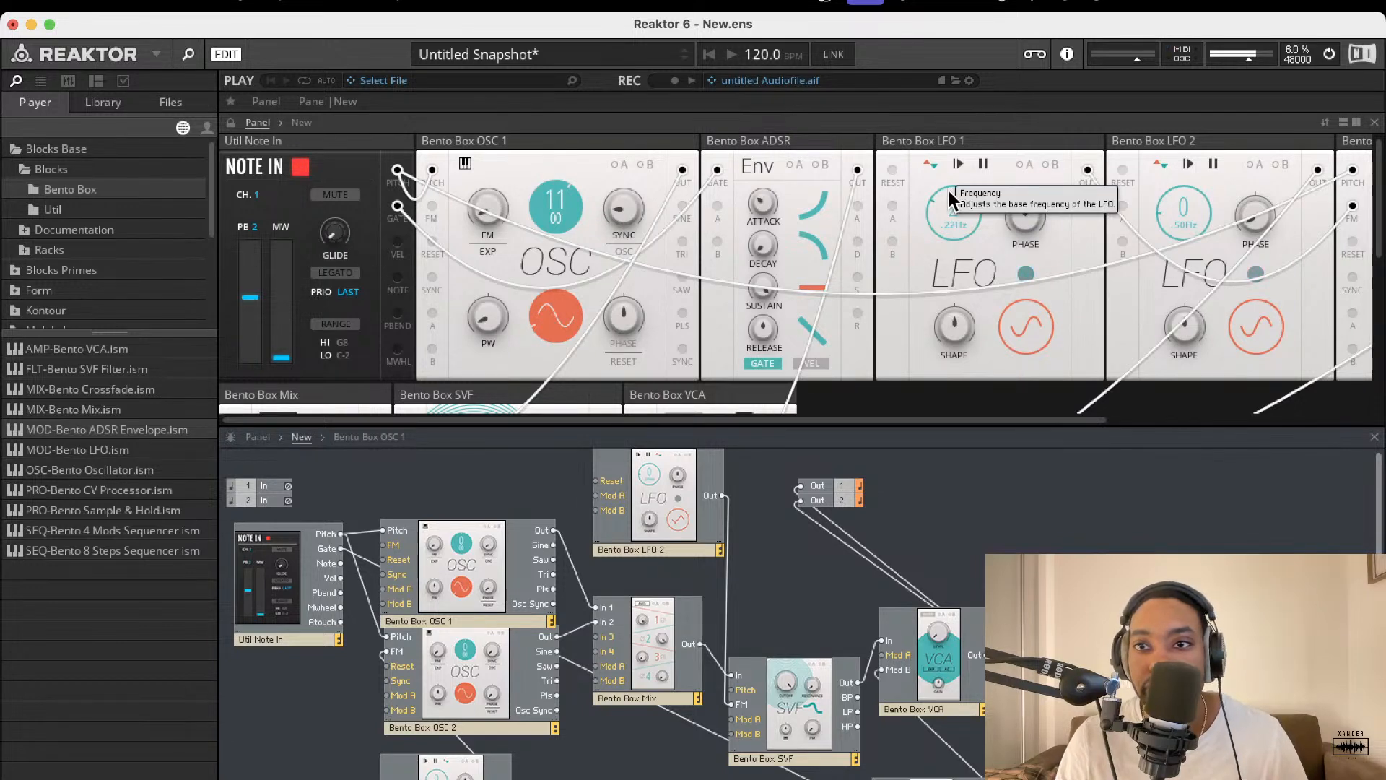
# Set the SVF's resonance to 16 and its FM amount to 0, returning the filter curve to low-pass after trying another
pyautogui.hscroll(5, 1098, 226)
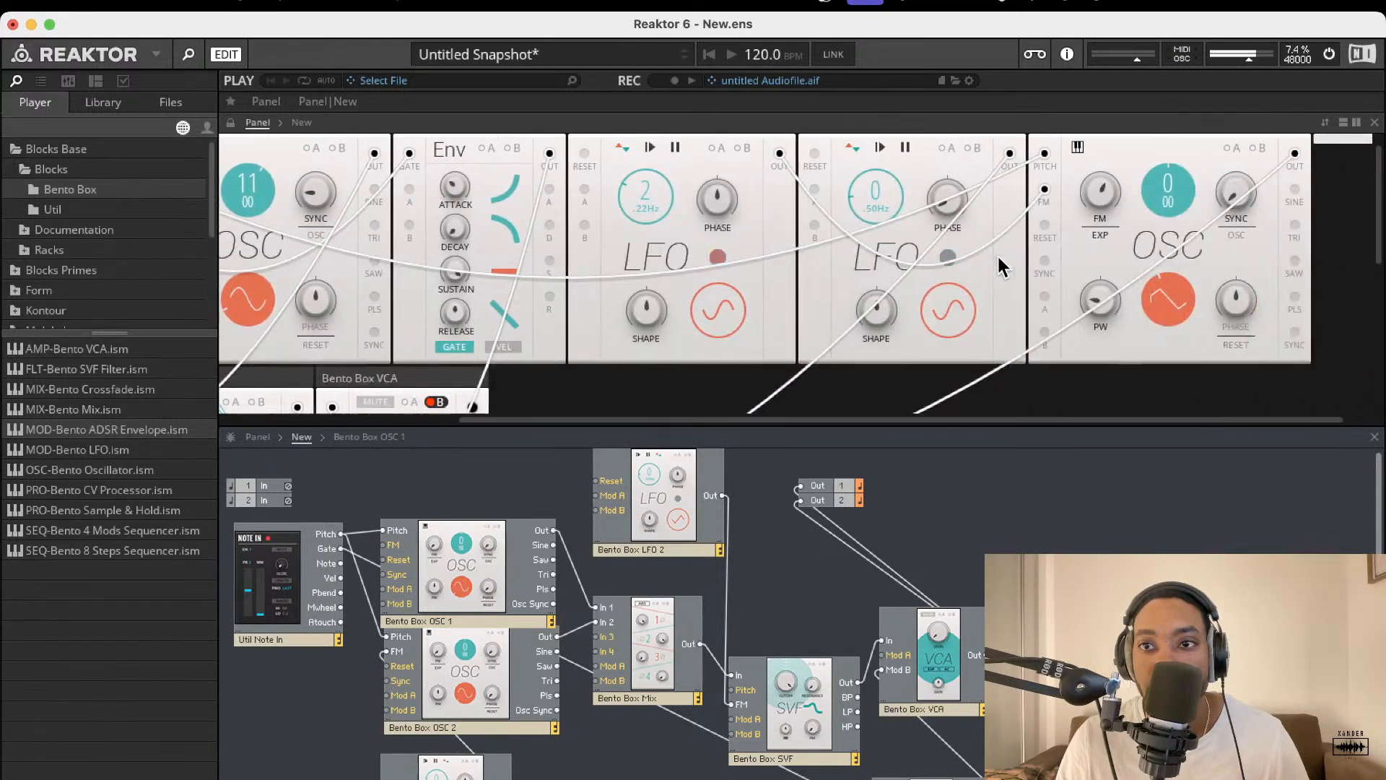
pyautogui.scroll(-5, 991, 260)
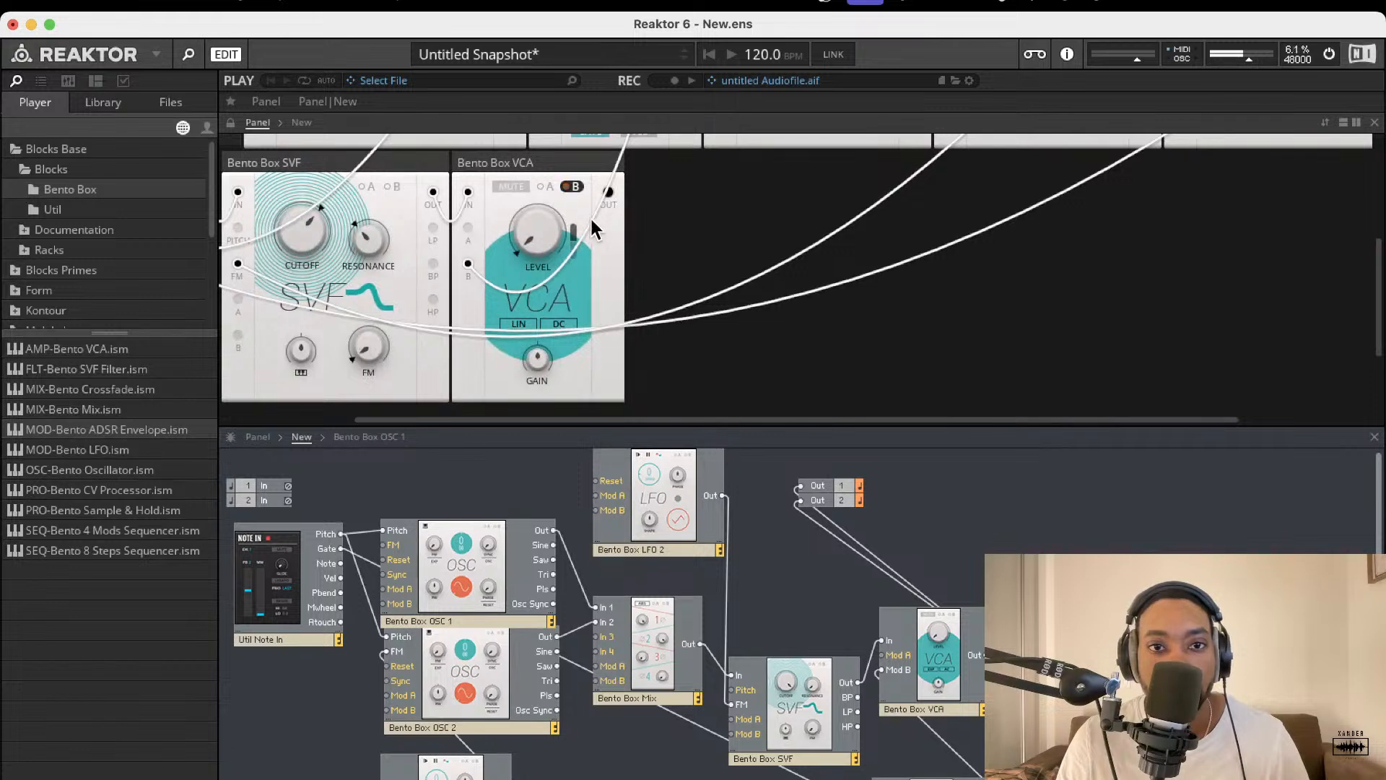
pyautogui.moveTo(368, 238); pyautogui.dragTo(385, 327)
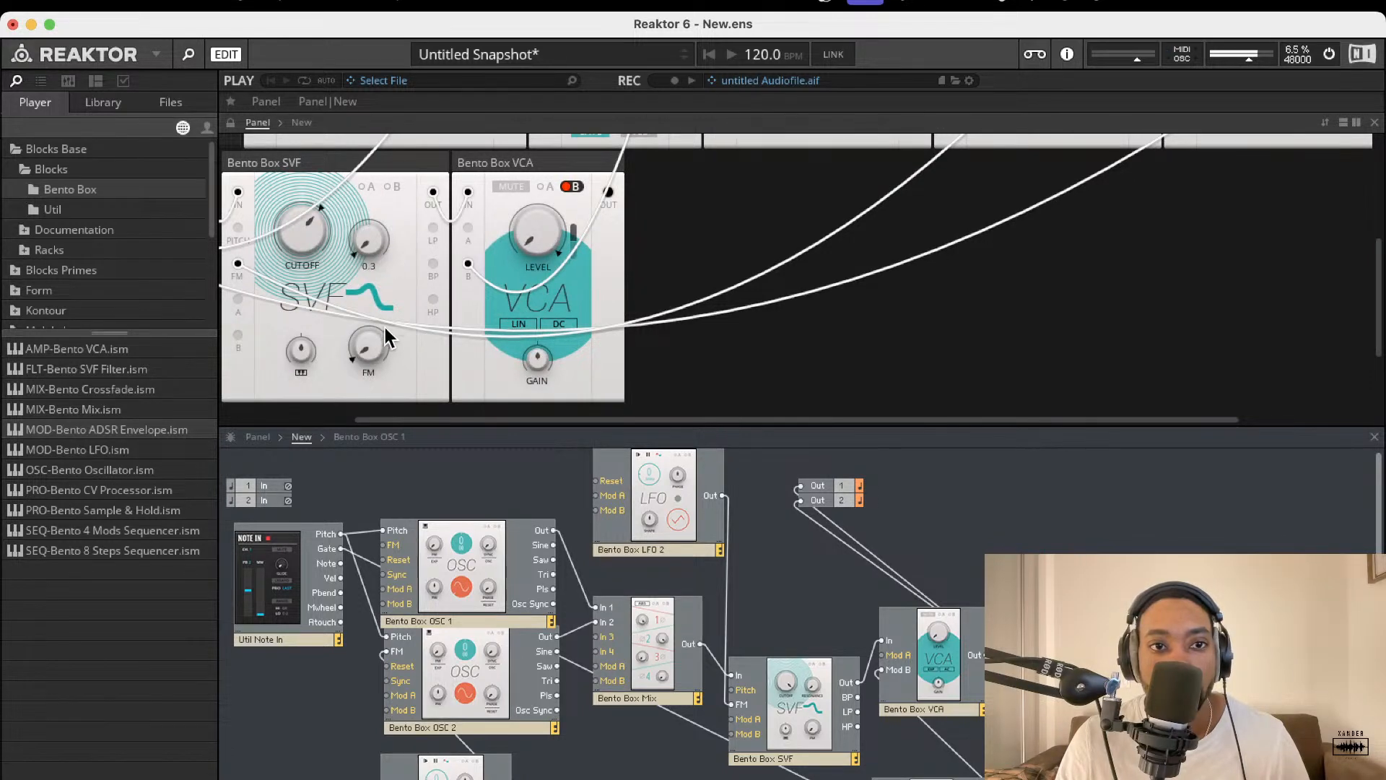
pyautogui.moveTo(372, 248); pyautogui.dragTo(379, 235)
pyautogui.click(375, 300)
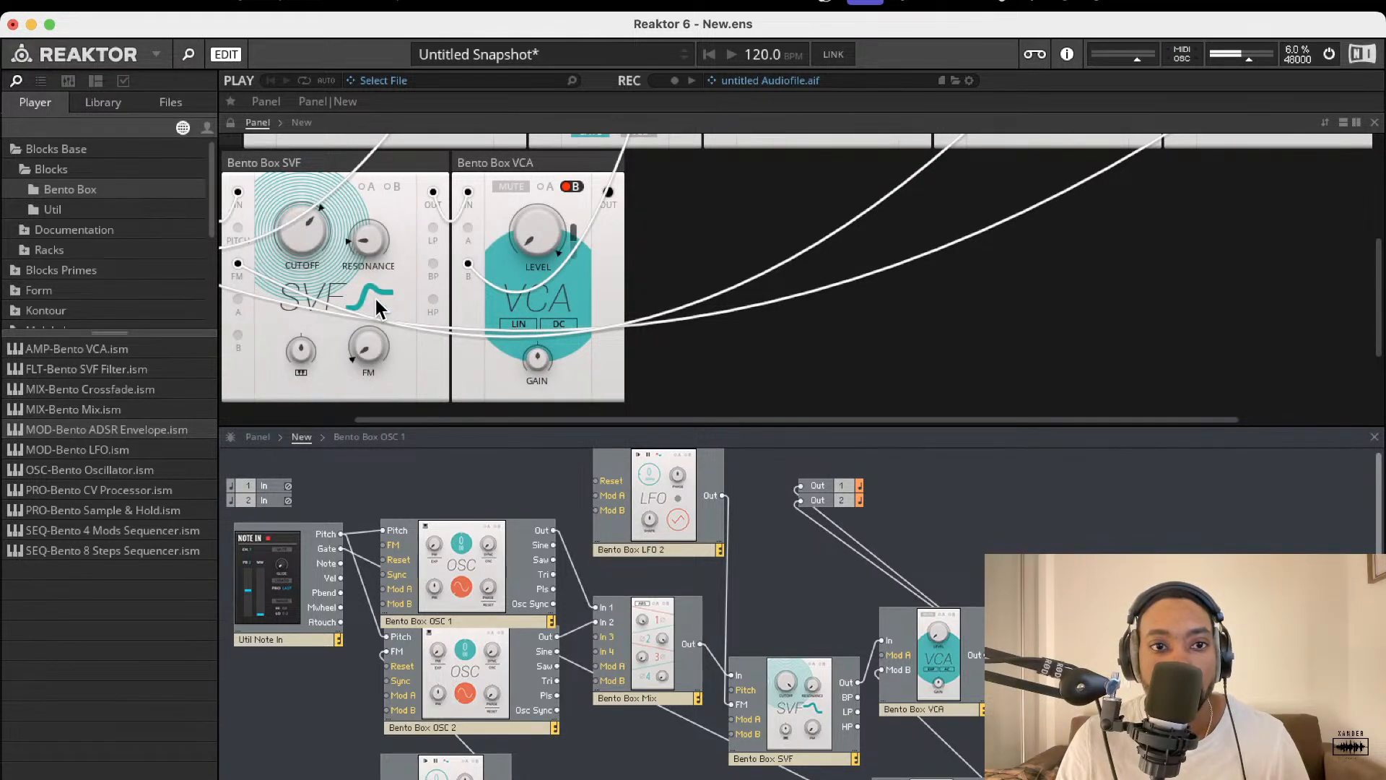
pyautogui.moveTo(374, 347); pyautogui.dragTo(322, 505)
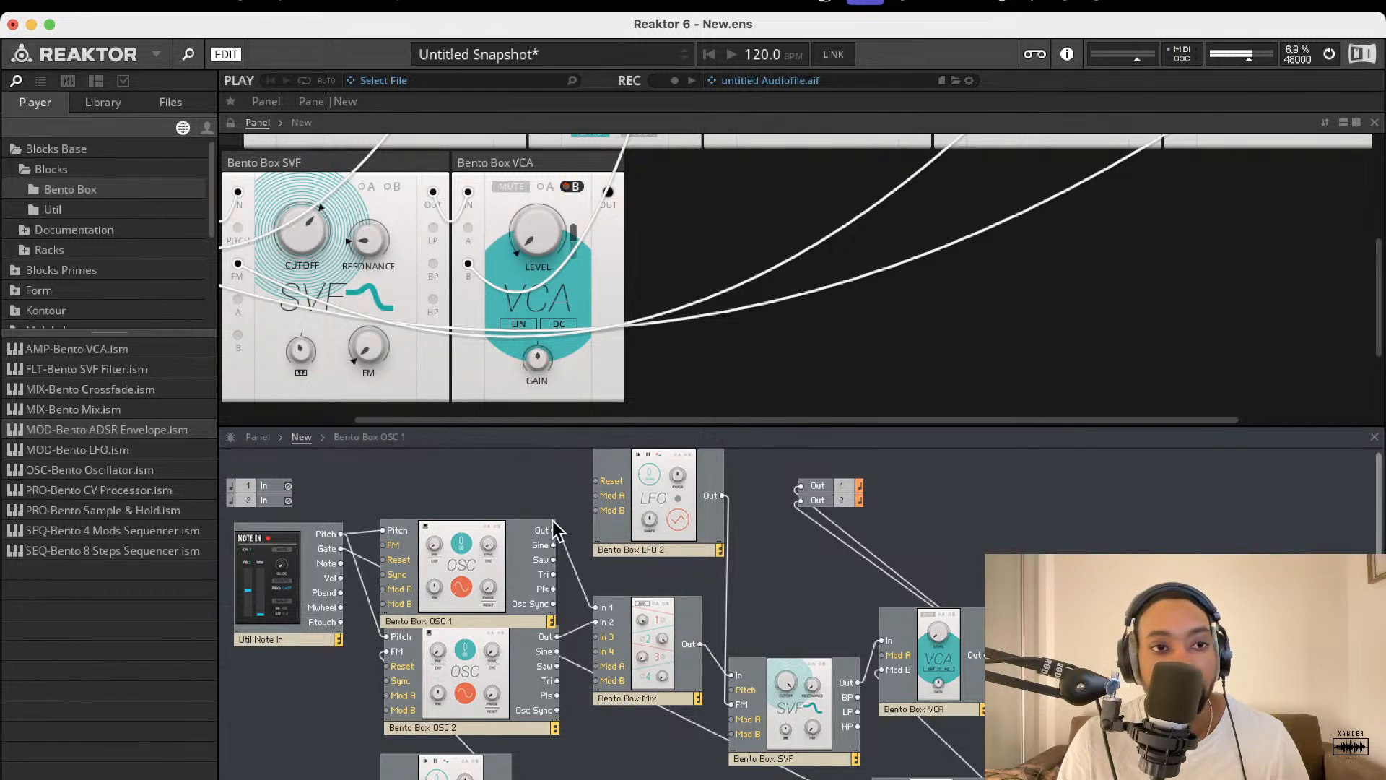
# Browse the Util, Bento Box and Blocks Primes folders, including Rounds, West Coast and Monark, for another block to add
pyautogui.click(52, 209)
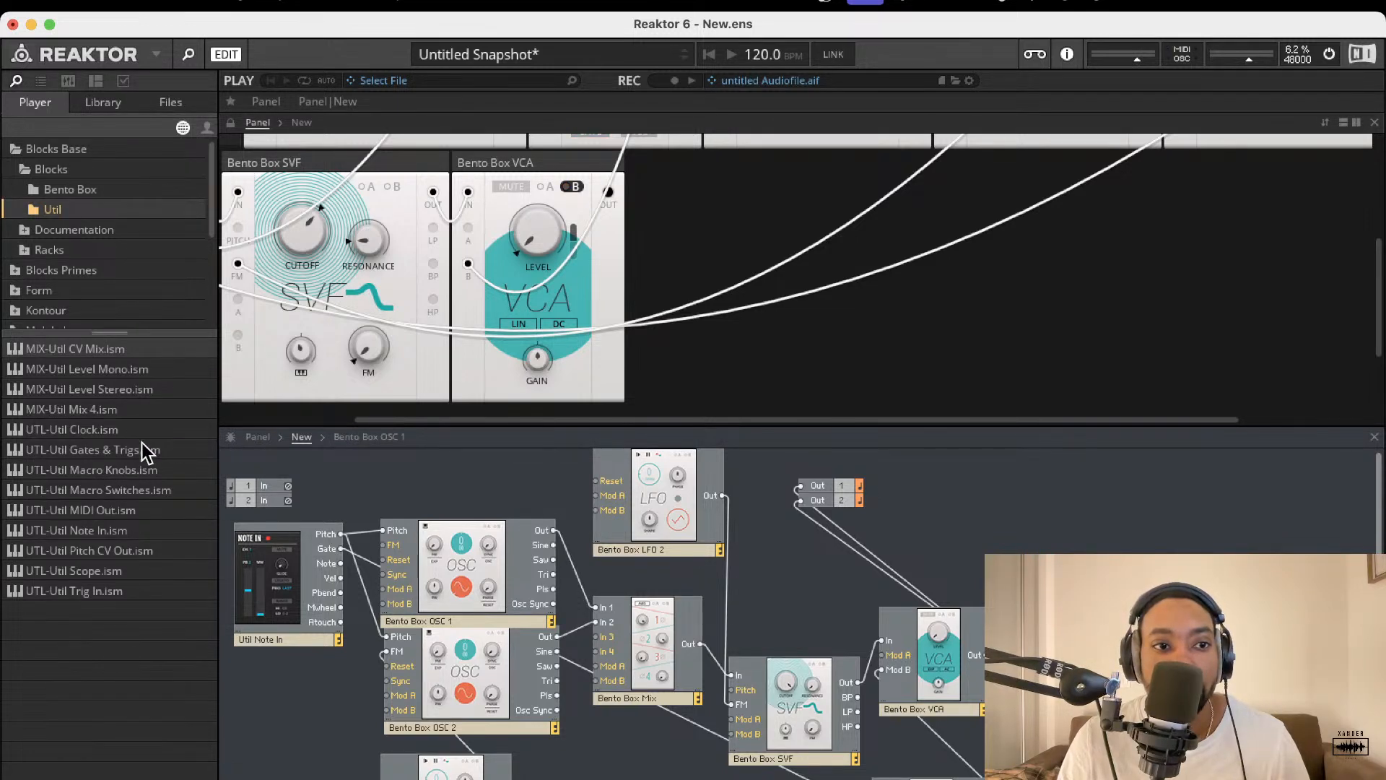
pyautogui.click(65, 229)
pyautogui.click(43, 186)
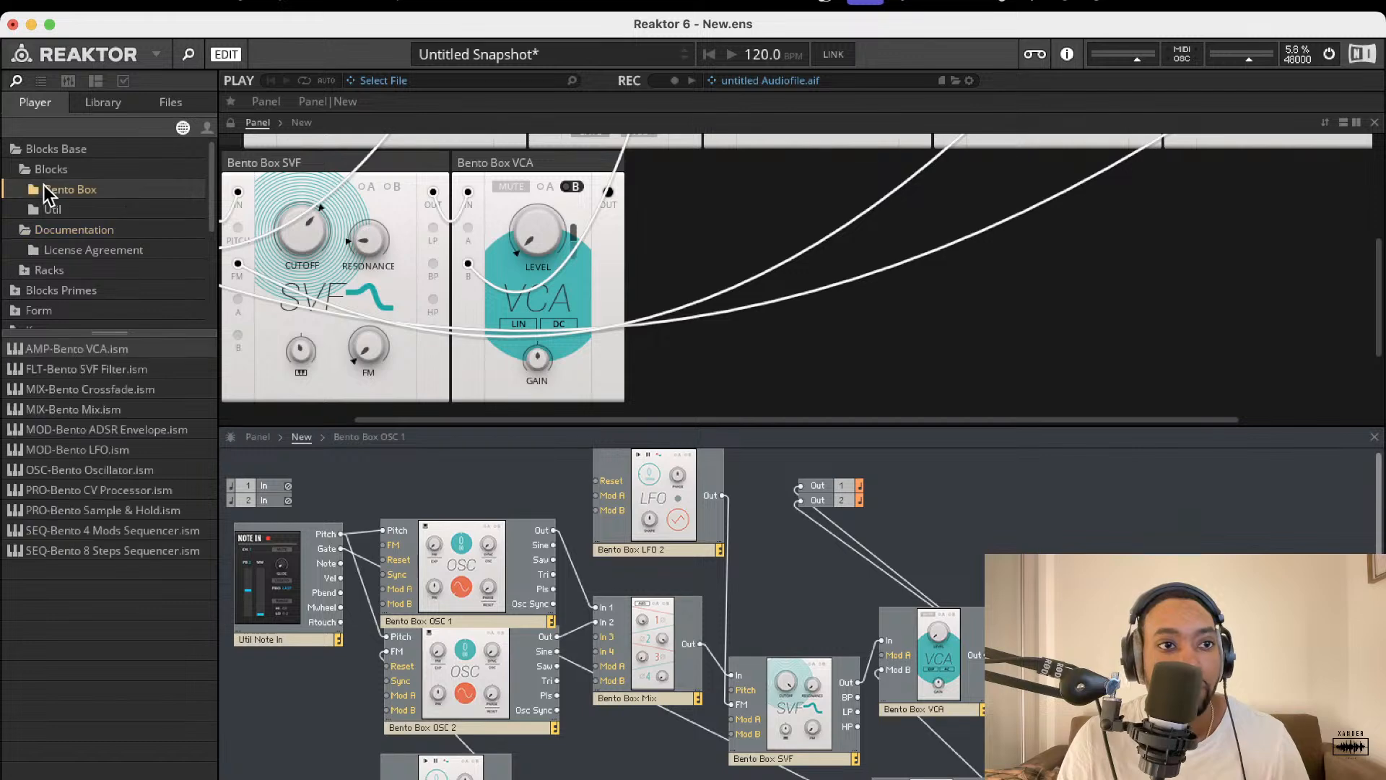
pyautogui.click(39, 175)
pyautogui.click(18, 253)
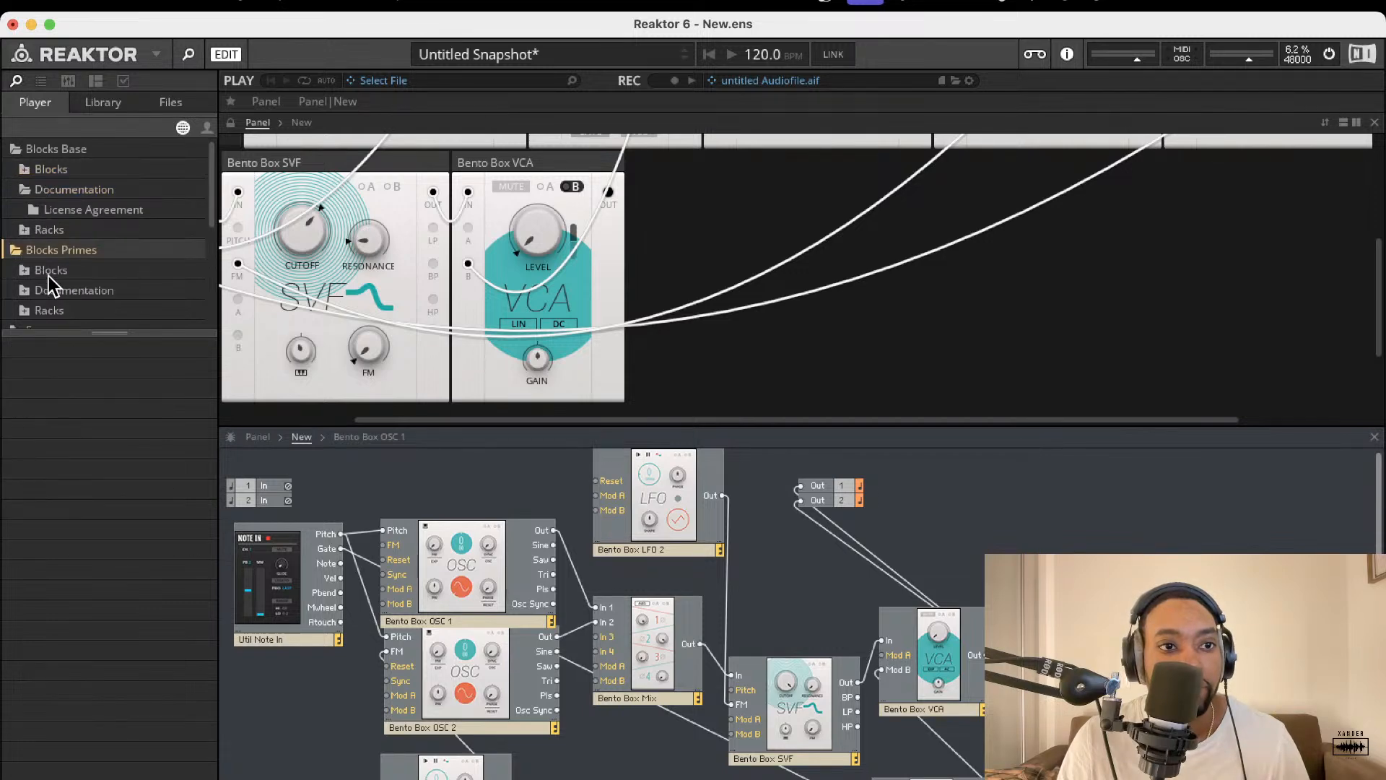
pyautogui.scroll(-3, 62, 284)
pyautogui.click(22, 175)
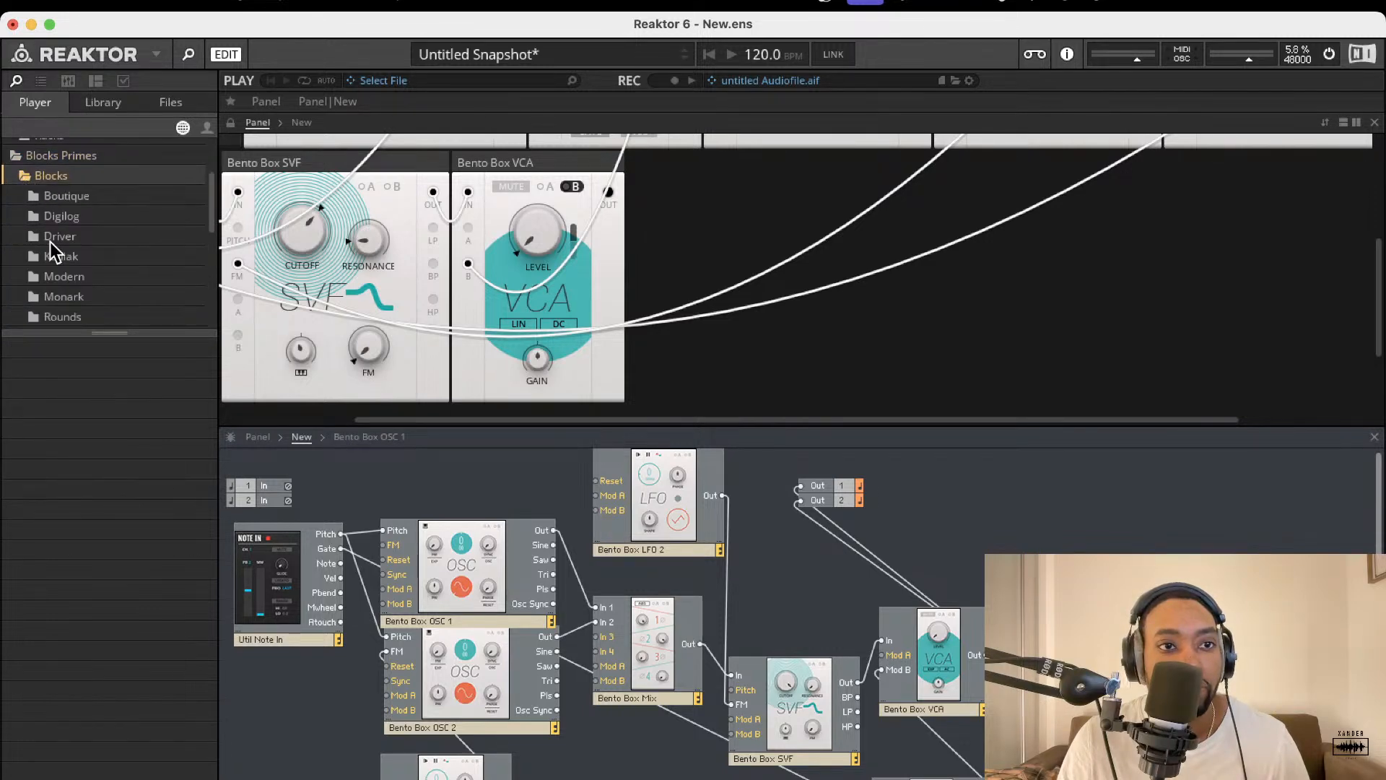
pyautogui.scroll(-5, 65, 244)
pyautogui.click(79, 183)
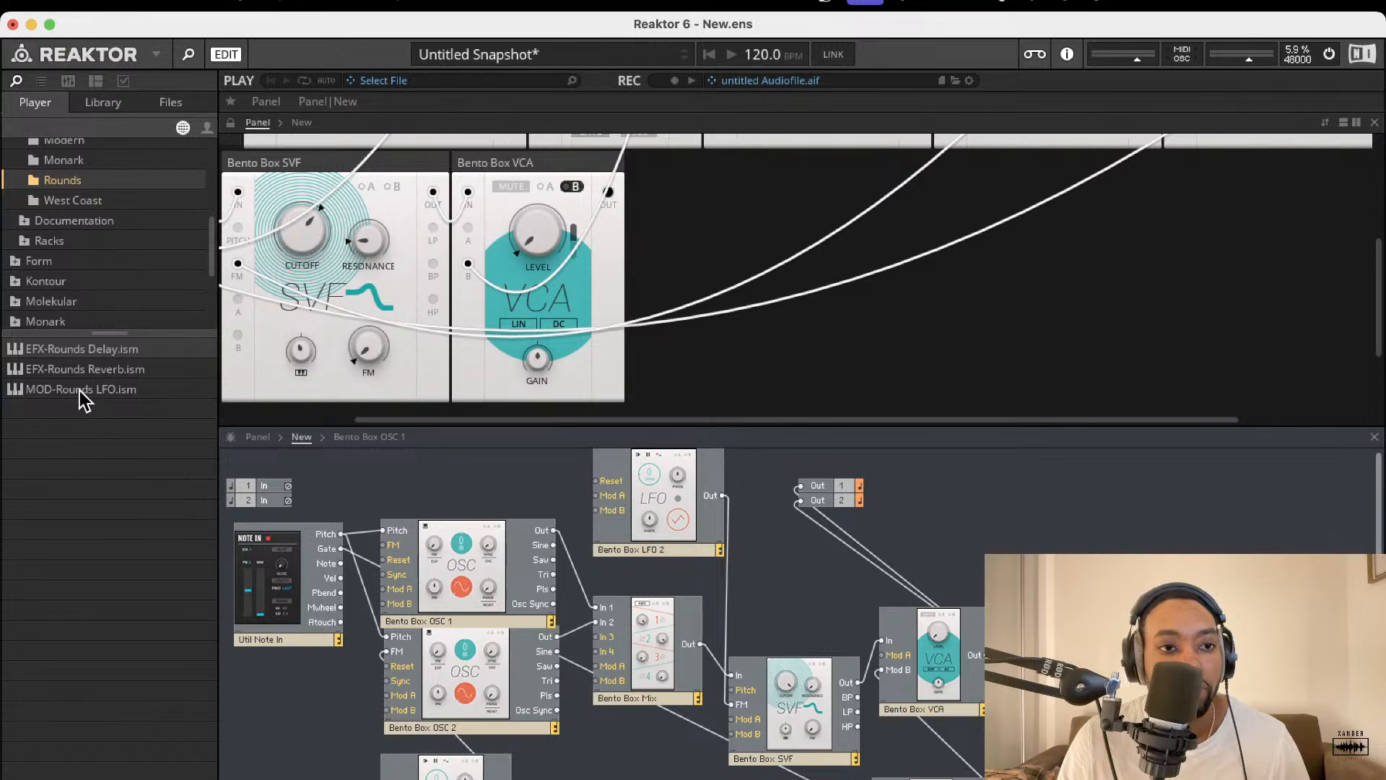
pyautogui.click(66, 201)
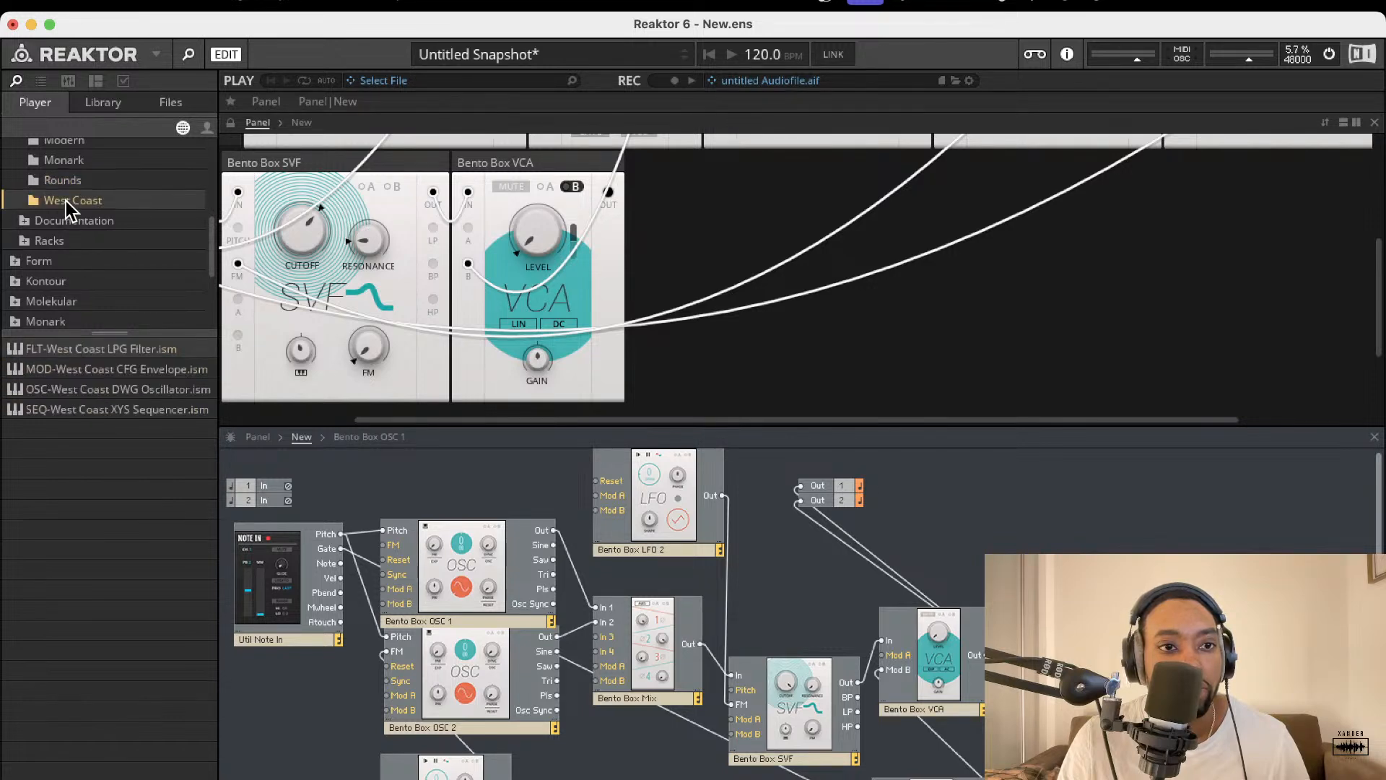
pyautogui.click(73, 179)
pyautogui.click(75, 166)
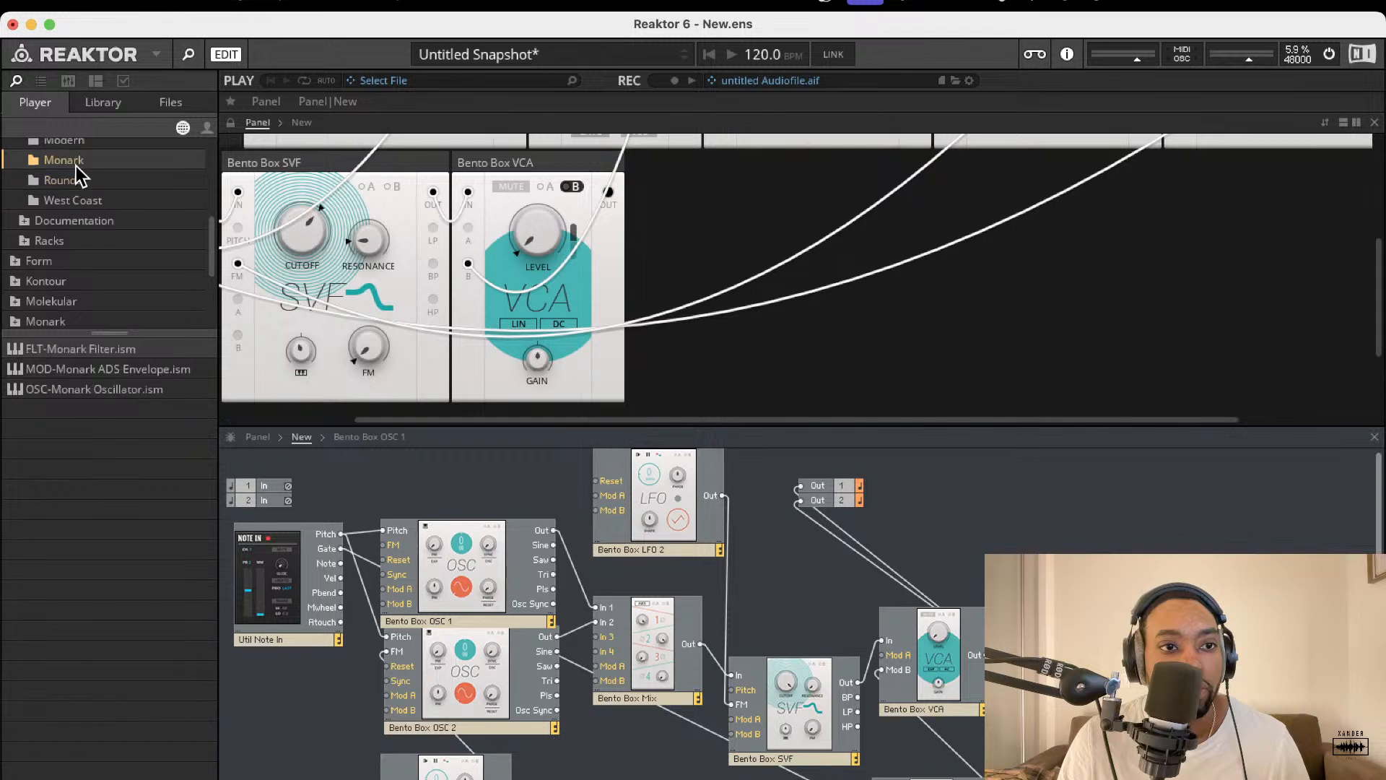
pyautogui.scroll(3, 76, 174)
# Add the Driver Distortion block from Blocks Primes and route the VCA's output through both its channels to Out 1 and Out 2
pyautogui.click(75, 185)
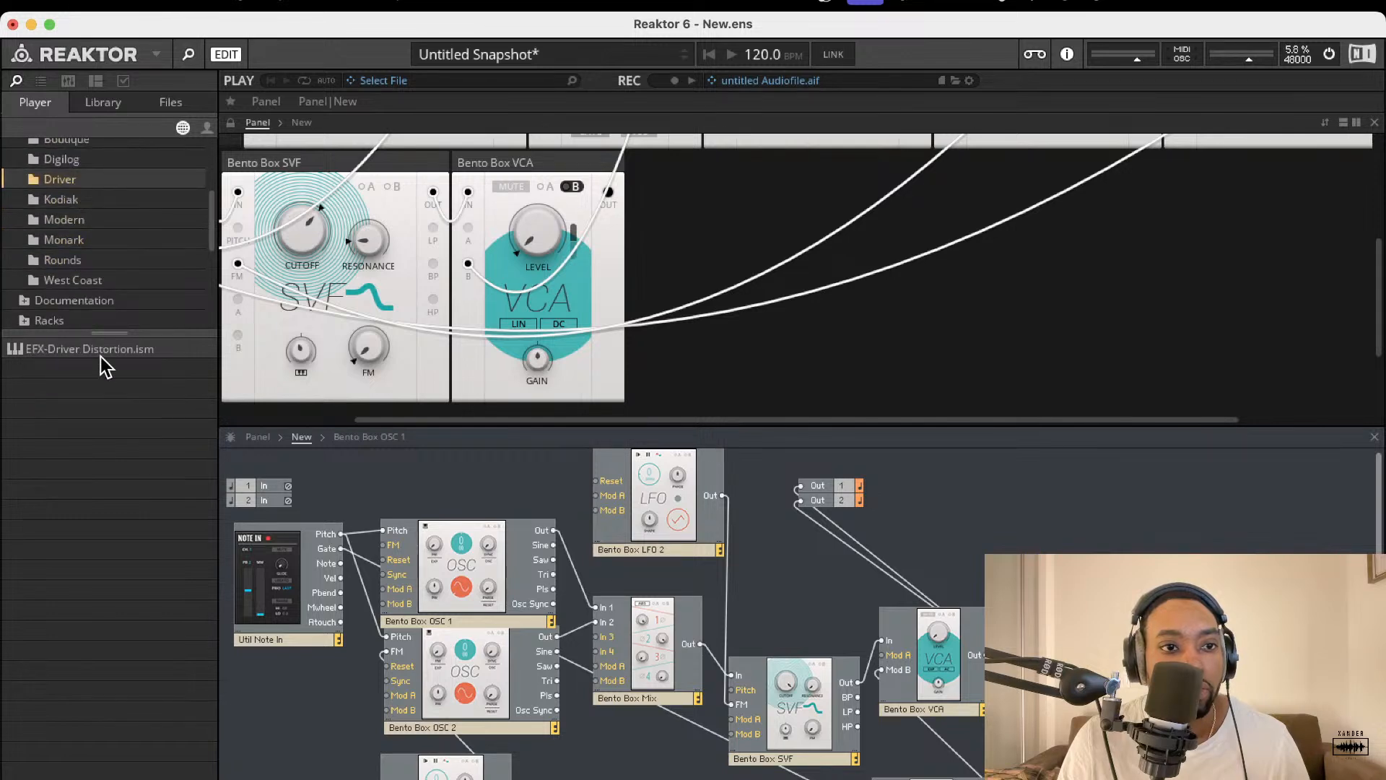
pyautogui.scroll(2, 109, 238)
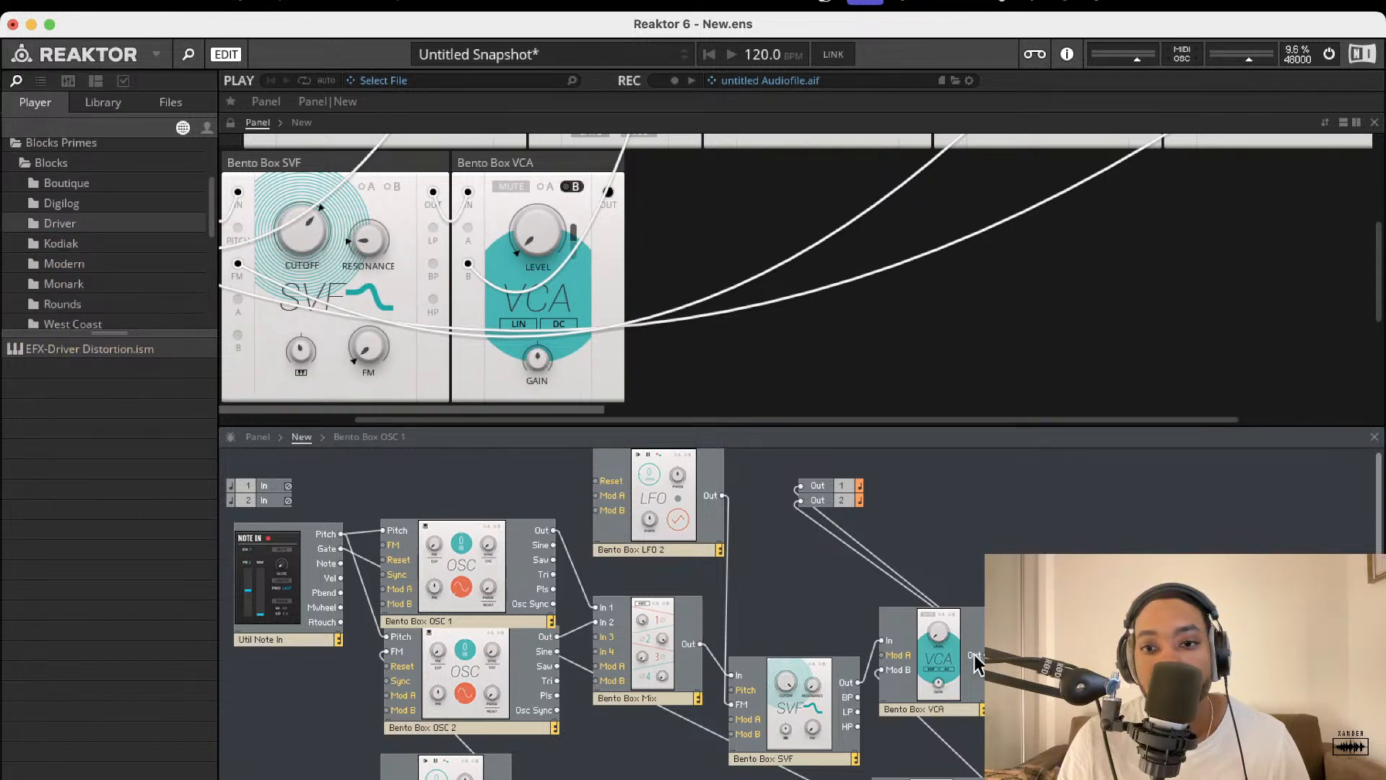
pyautogui.click(608, 192)
pyautogui.click(608, 192)
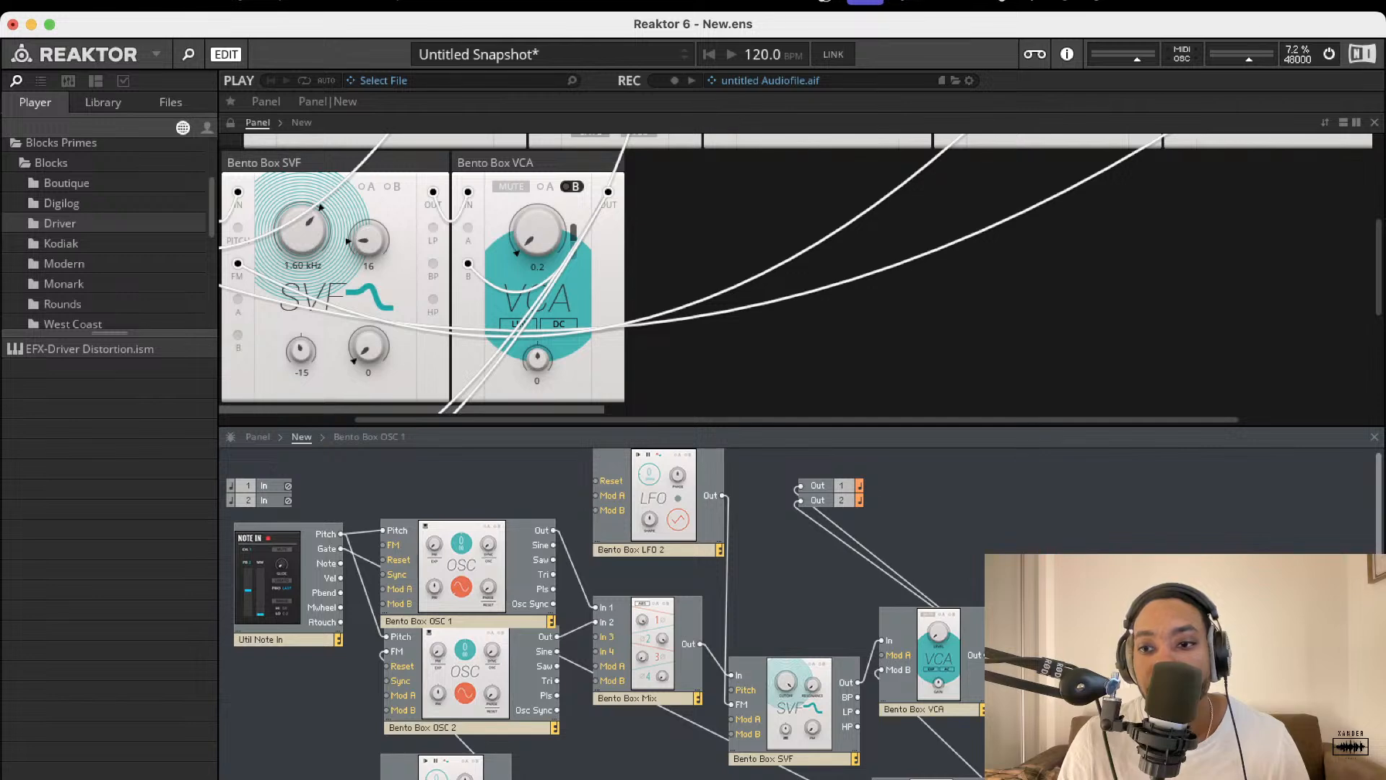
pyautogui.moveTo(1291, 625); pyautogui.dragTo(803, 500)
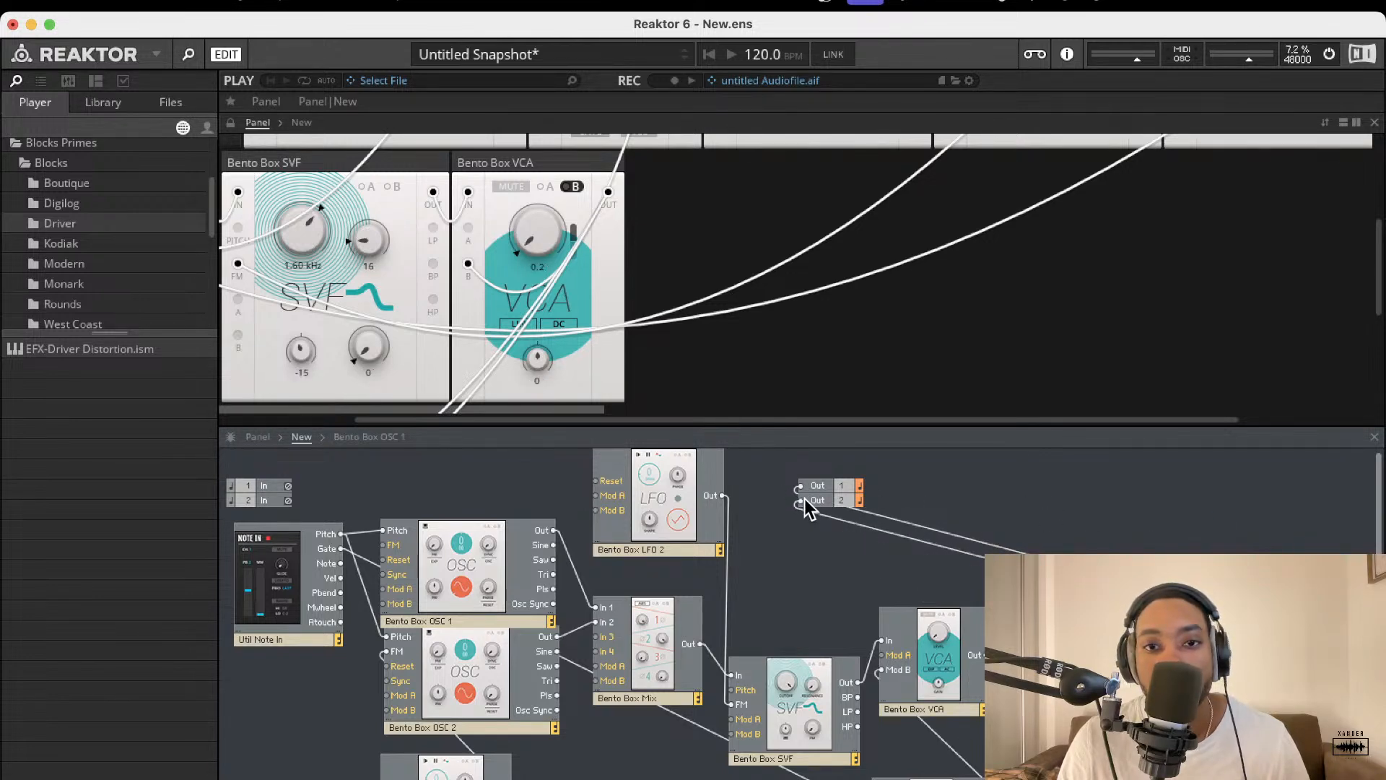
# Raise the Driver's distortion to about halfway, with its frequency at 896 Hz and its resonance at 36.1
pyautogui.scroll(-5, 724, 332)
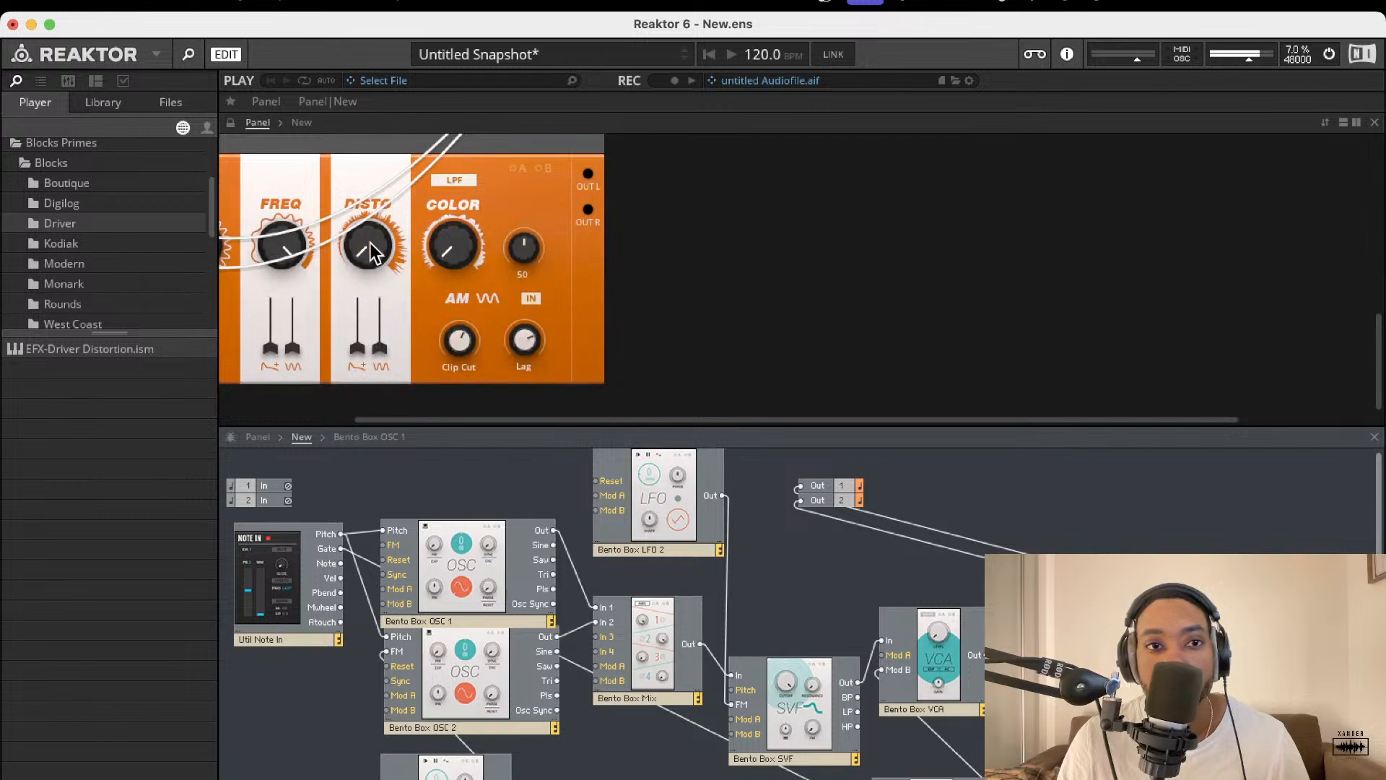
pyautogui.click(357, 242)
pyautogui.moveTo(367, 241); pyautogui.dragTo(371, 90)
pyautogui.hscroll(-2, 375, 253)
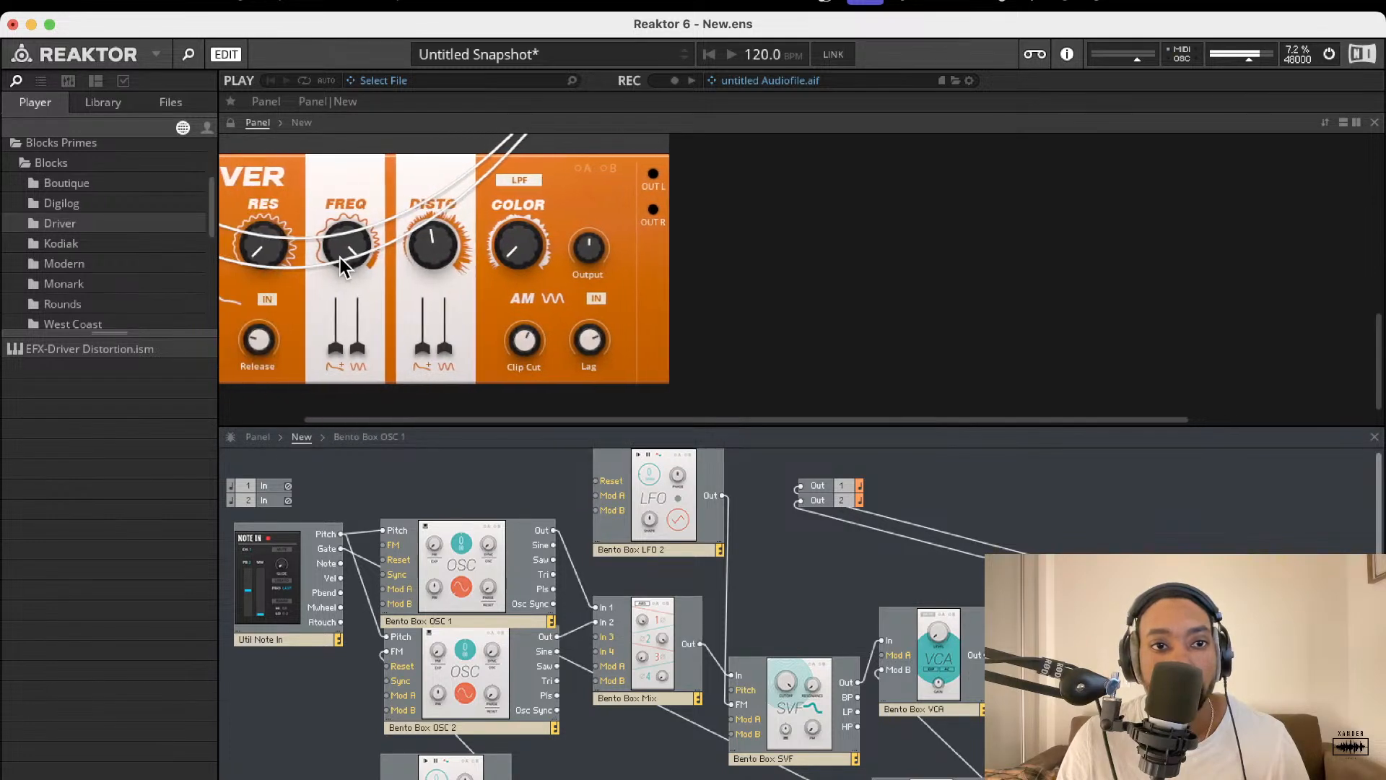
pyautogui.moveTo(342, 256); pyautogui.dragTo(382, 432)
pyautogui.moveTo(284, 261); pyautogui.dragTo(305, 92)
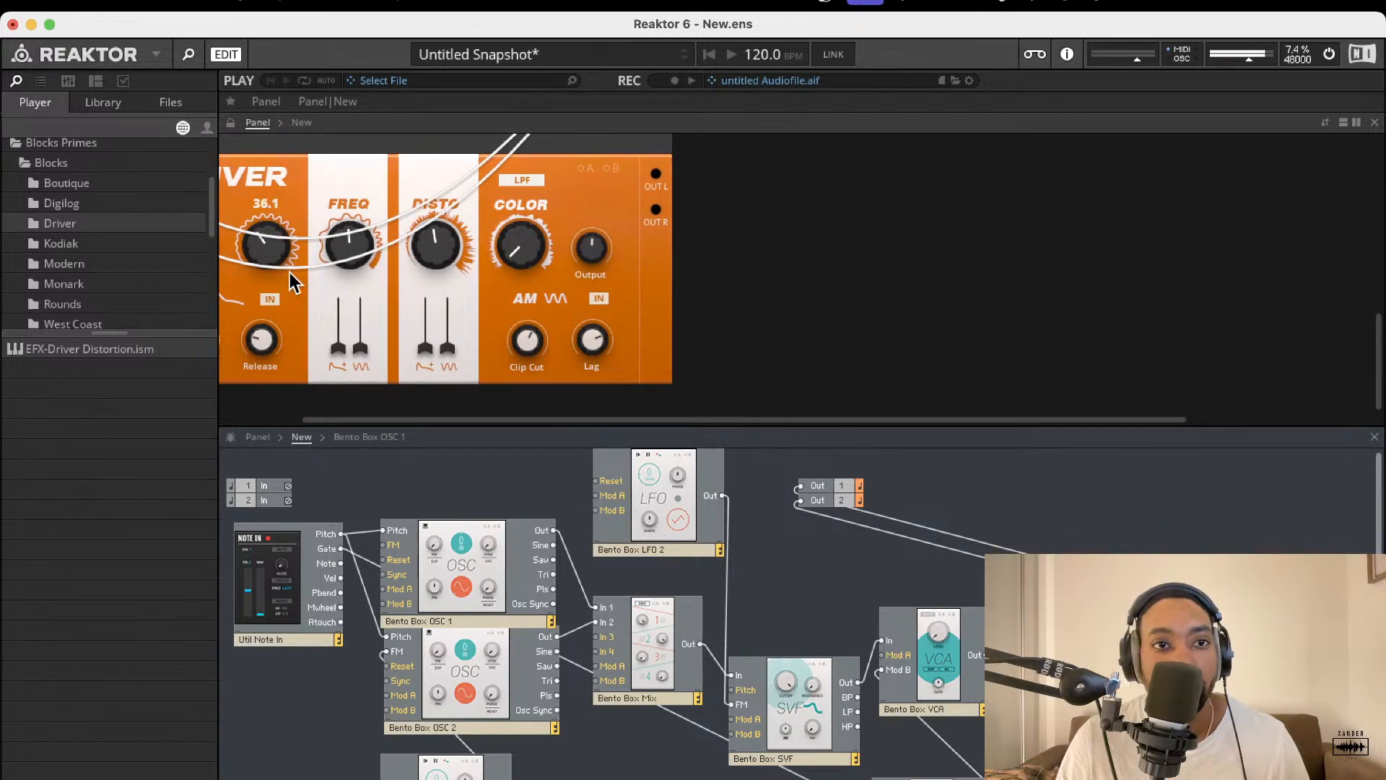
# Lower the Driver's resonance, frequency and distortion, and set its color to 61.9
pyautogui.scroll(8, 292, 282)
pyautogui.scroll(-8, 362, 286)
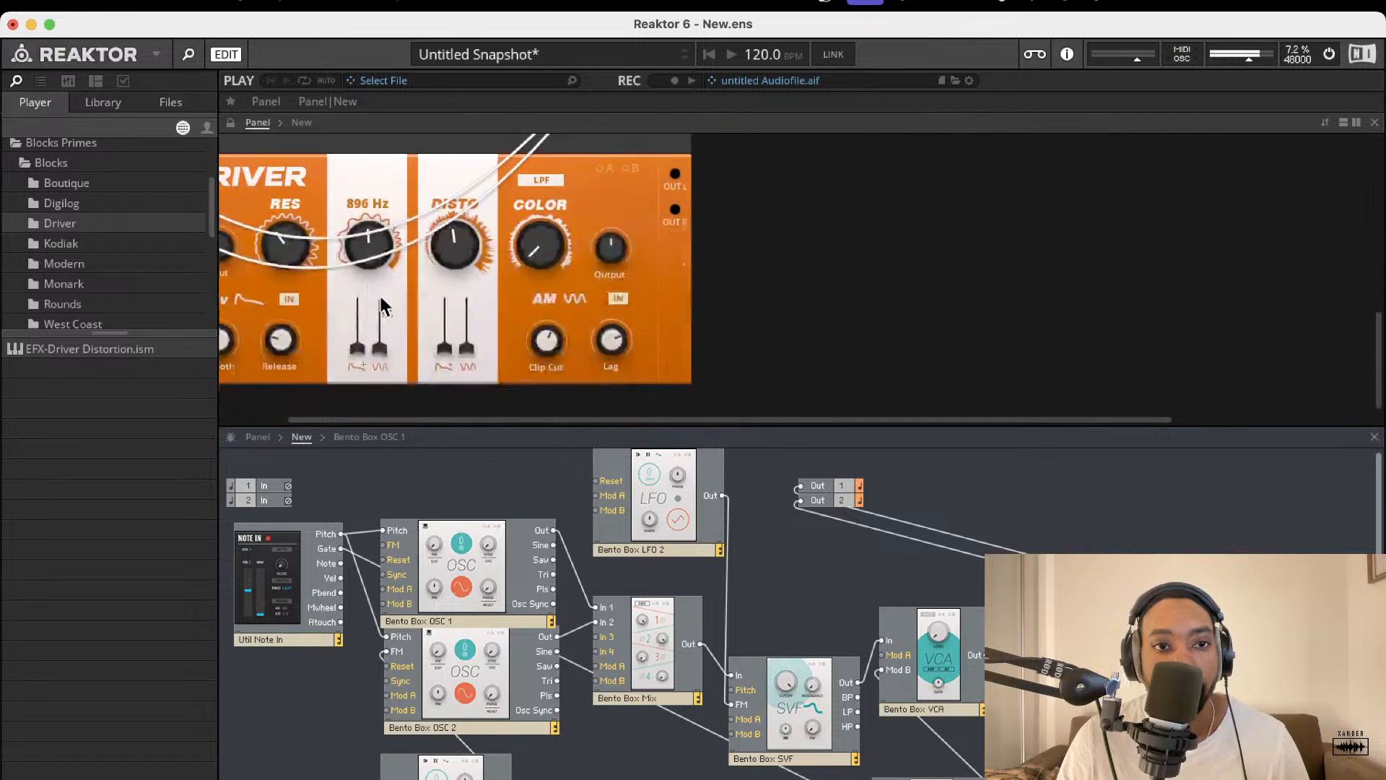
pyautogui.hscroll(-2, 382, 299)
pyautogui.scroll(1, 381, 299)
pyautogui.moveTo(379, 281); pyautogui.dragTo(372, 357)
pyautogui.moveTo(476, 294); pyautogui.dragTo(457, 355)
pyautogui.moveTo(539, 292); pyautogui.dragTo(532, 377)
pyautogui.moveTo(621, 310); pyautogui.dragTo(626, 101)
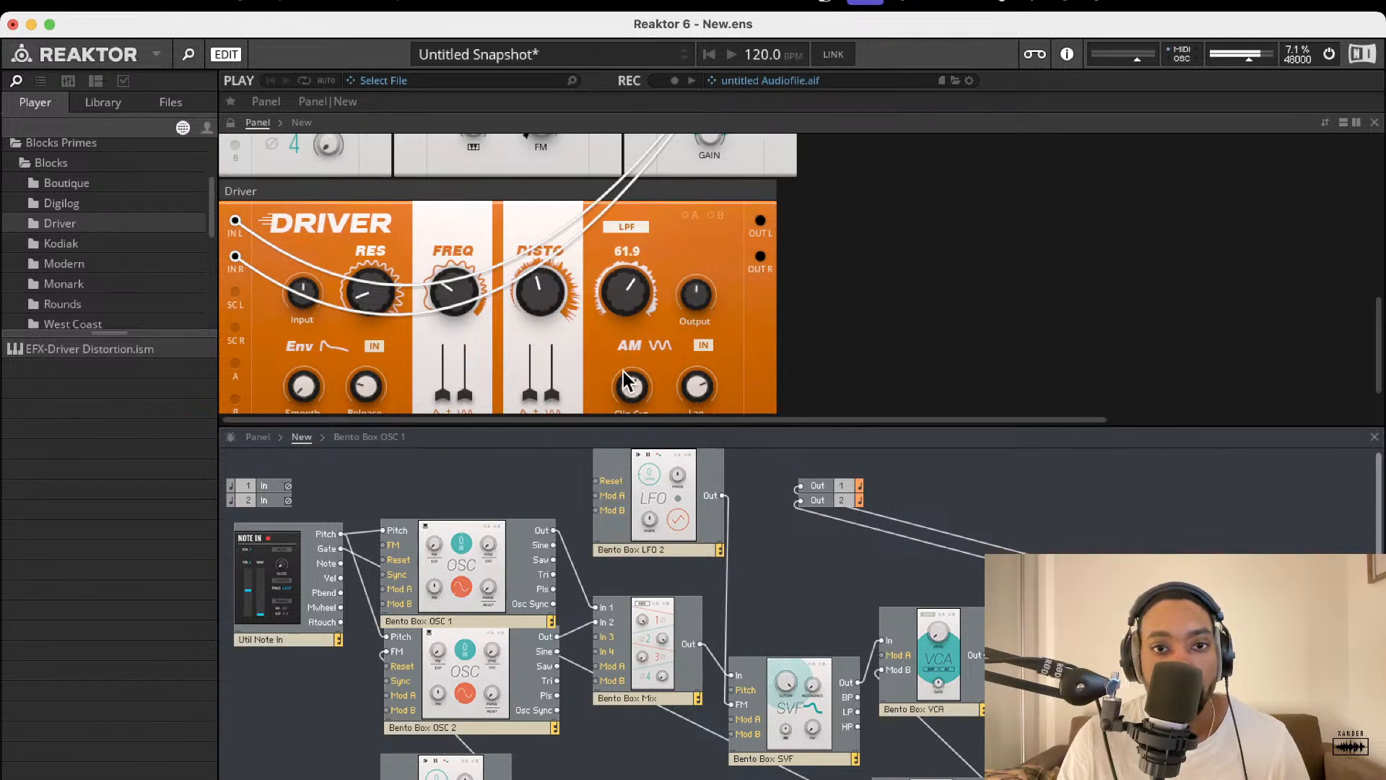
pyautogui.moveTo(624, 372); pyautogui.dragTo(624, 372)
# Readjust the Driver's resonance and frequency, and increase the envelope smoothing and the envelope's modulation of the frequency
pyautogui.moveTo(380, 303); pyautogui.dragTo(392, 155)
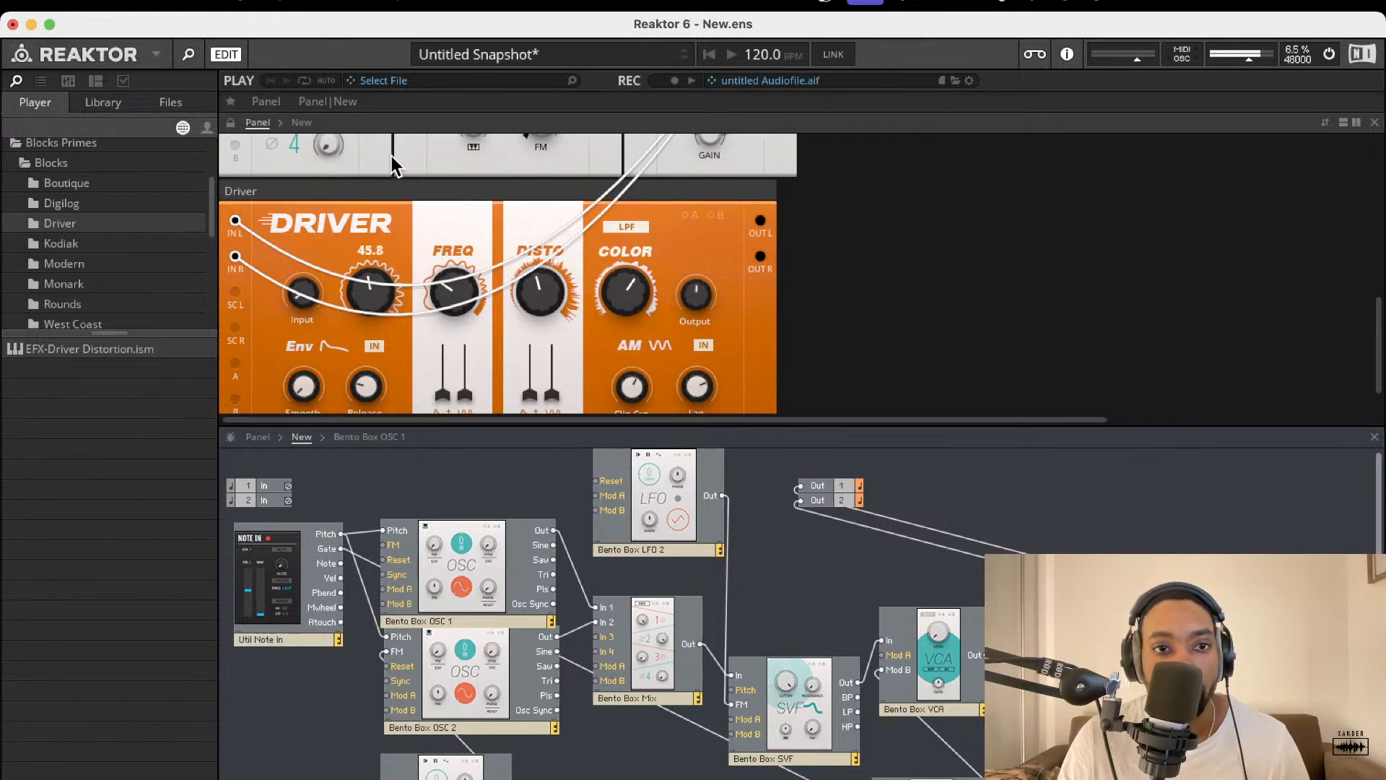
pyautogui.moveTo(356, 232); pyautogui.dragTo(341, 316)
pyautogui.moveTo(304, 379); pyautogui.dragTo(381, 210)
pyautogui.moveTo(455, 289)
pyautogui.mouseDown()
pyautogui.moveTo(469, 292)
pyautogui.moveTo(491, 184)
pyautogui.moveTo(451, 314)
pyautogui.mouseUp()
pyautogui.moveTo(442, 394); pyautogui.dragTo(466, 252)
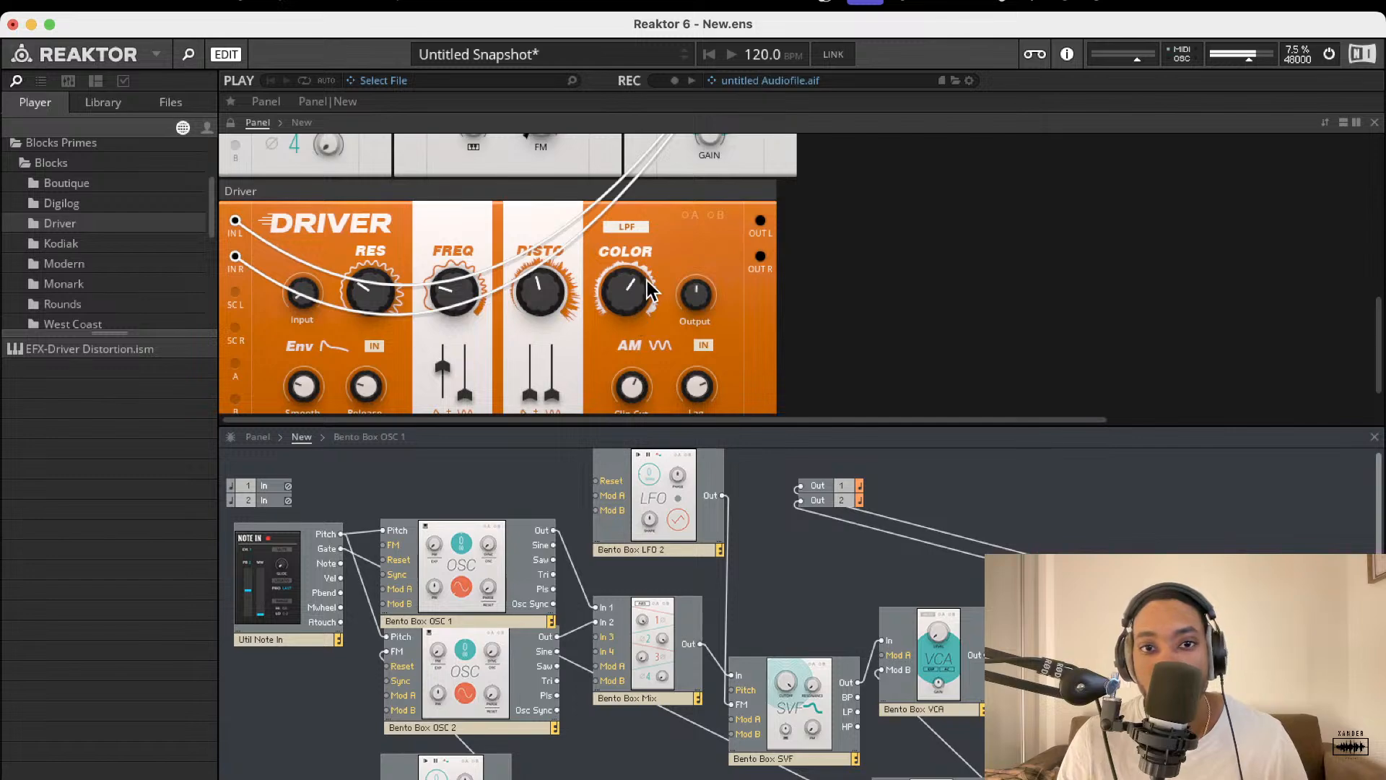
# Examine the patch's blocks in the panel, covering the oscillators, ADSR, both LFOs, mixer, SVF and VCA
pyautogui.scroll(-2, 667, 285)
pyautogui.scroll(10, 667, 281)
pyautogui.scroll(-1, 668, 282)
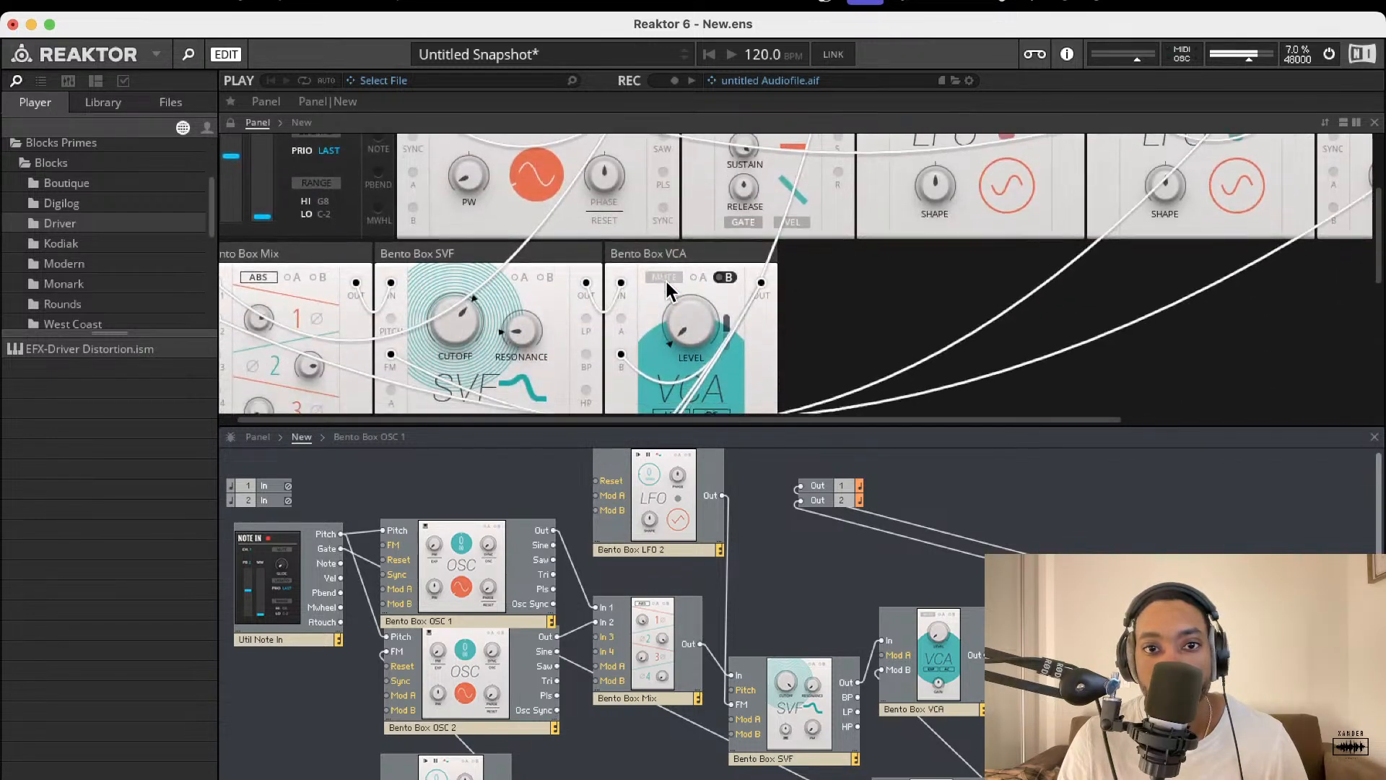
pyautogui.scroll(5, 665, 279)
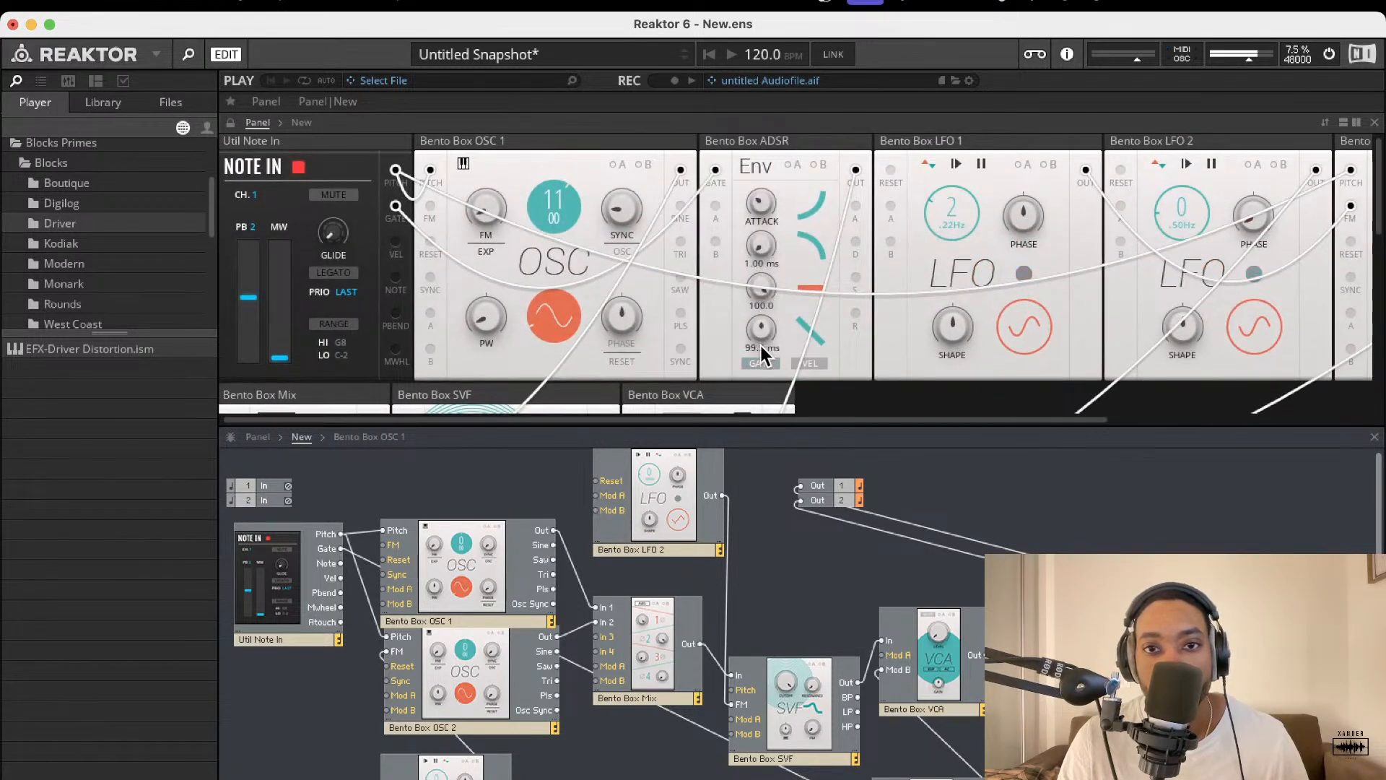
pyautogui.scroll(-4, 1024, 246)
pyautogui.hscroll(5, 1024, 245)
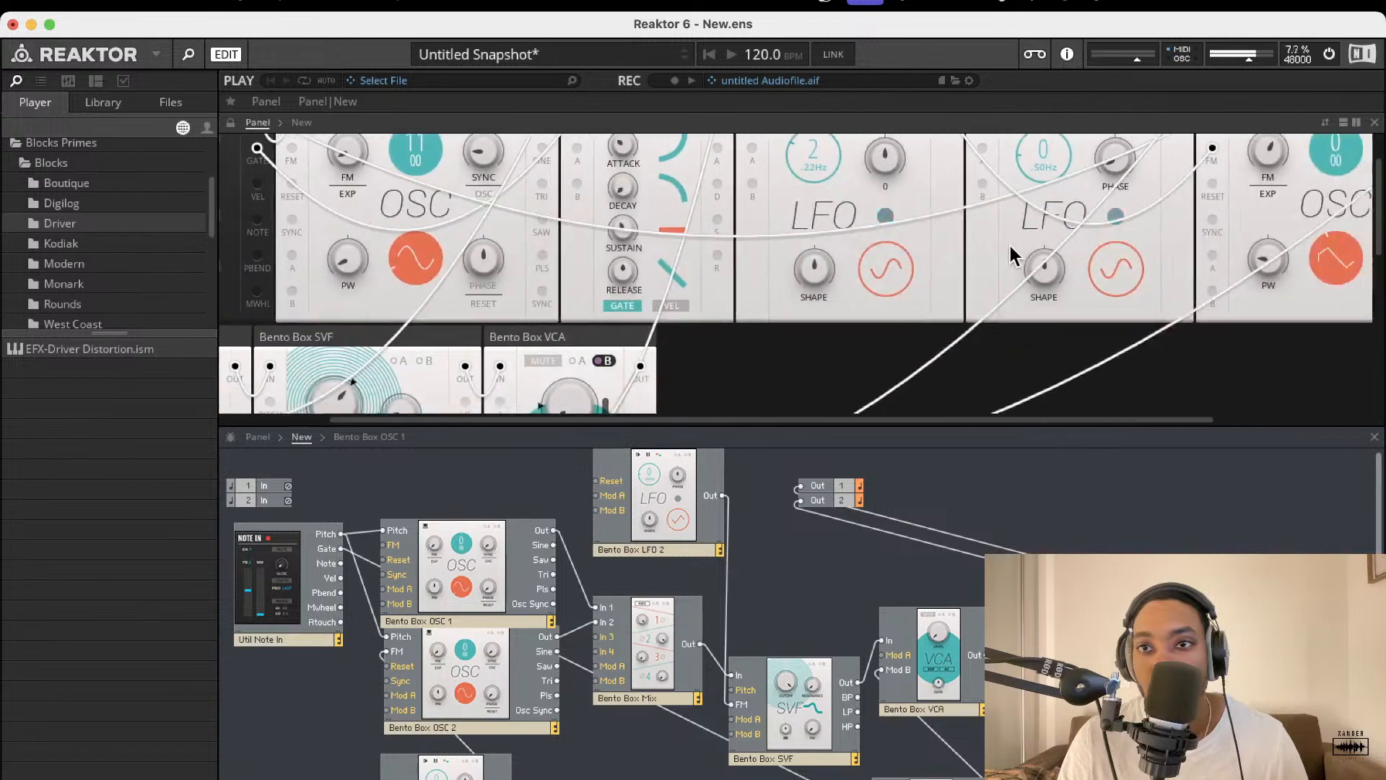
pyautogui.scroll(4, 967, 252)
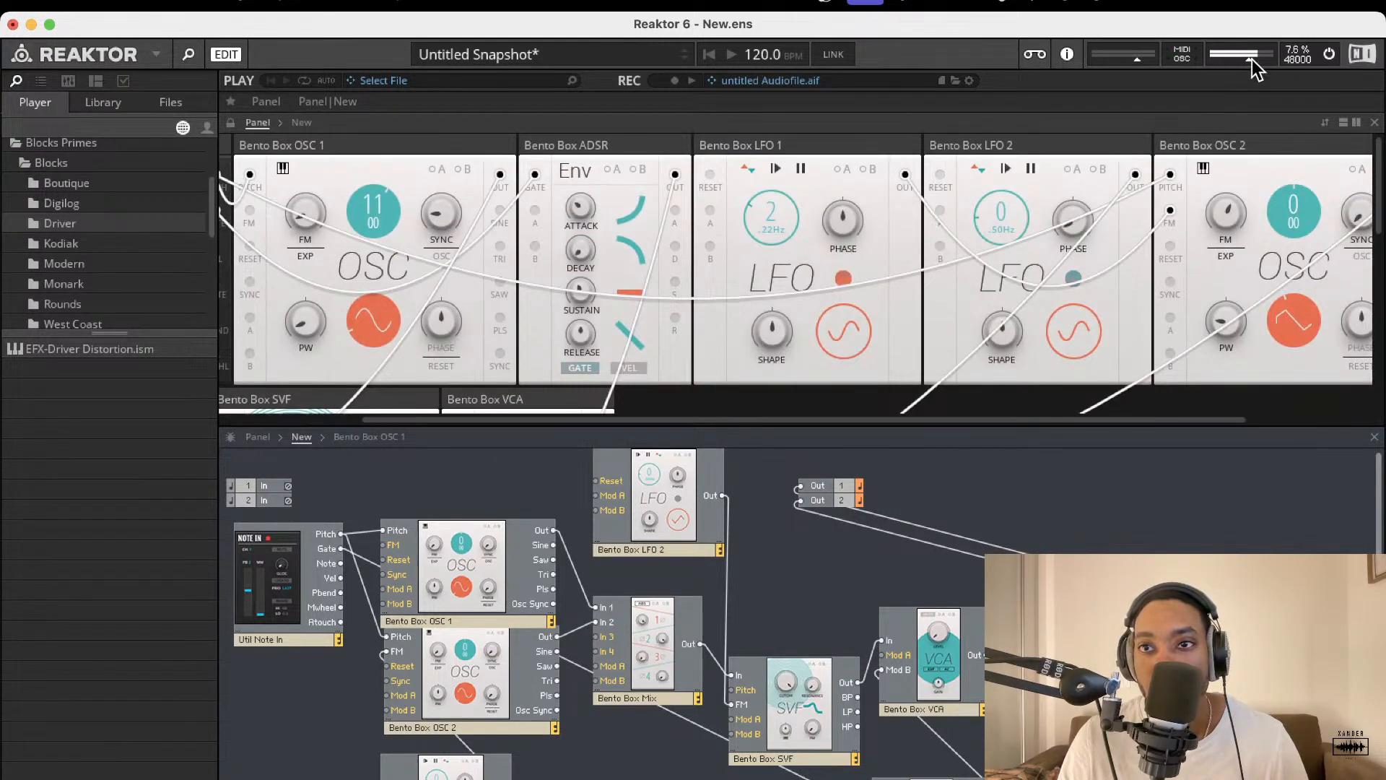
pyautogui.hscroll(1, 882, 288)
pyautogui.hscroll(3, 882, 283)
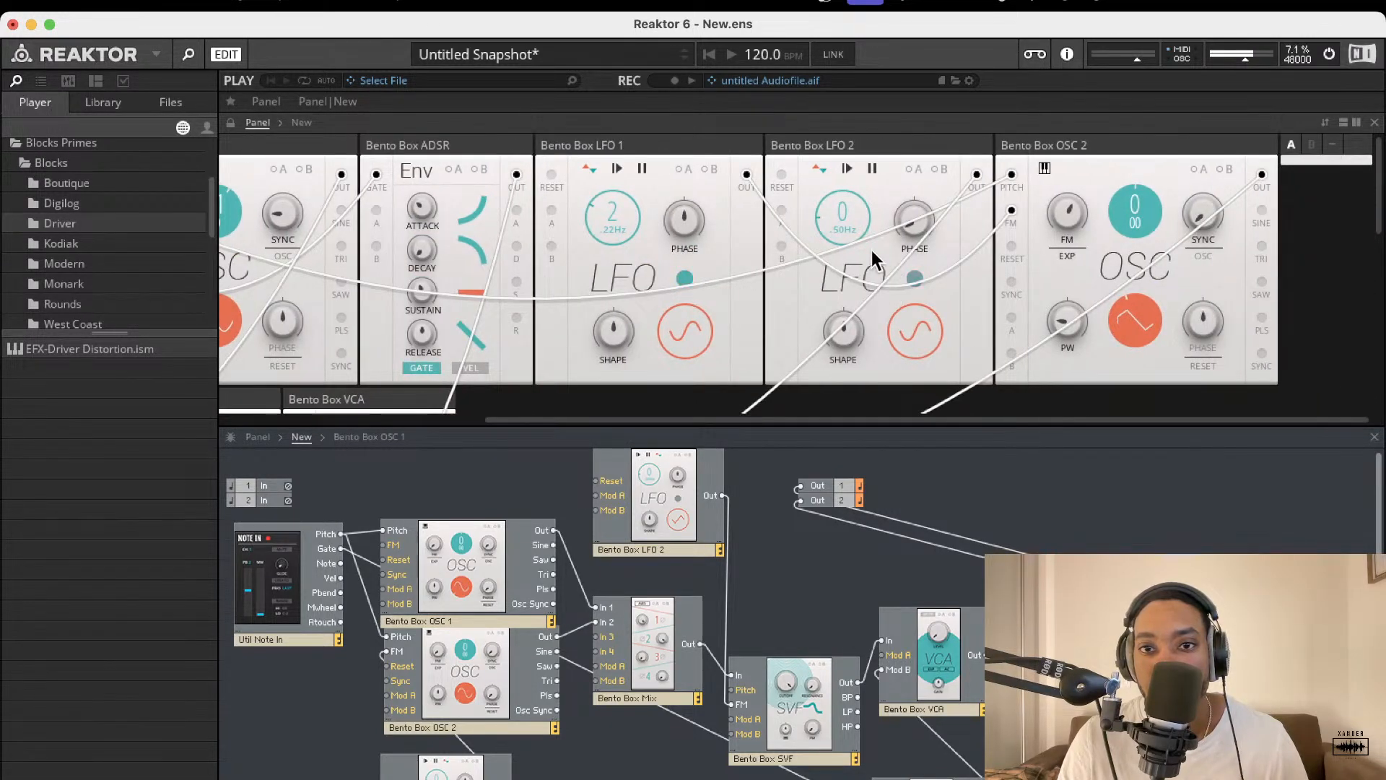
pyautogui.hscroll(-1, 661, 209)
pyautogui.hscroll(-5, 687, 219)
pyautogui.scroll(-4, 690, 223)
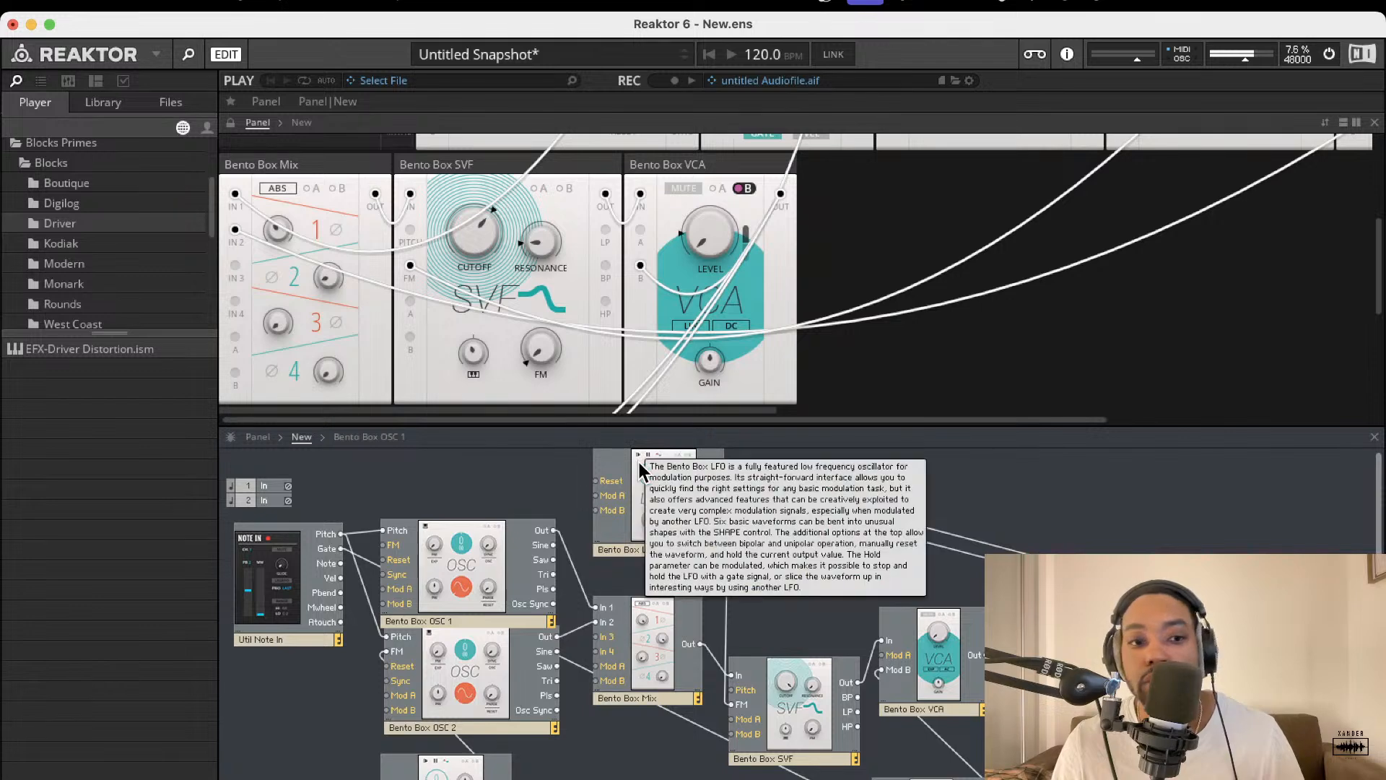
# Switch the audio engine off and back on, and look over the blocks from the VCA down to the Driver
pyautogui.click(1330, 54)
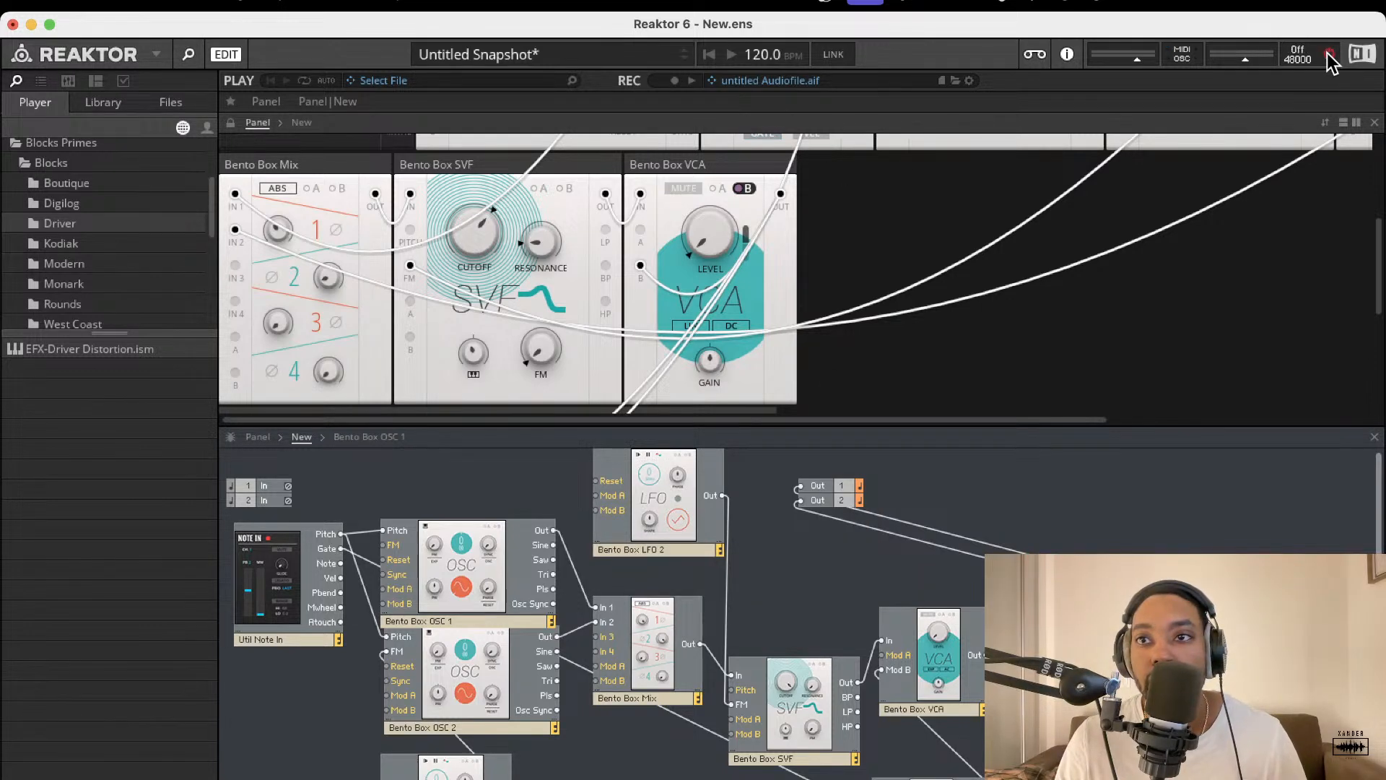
pyautogui.click(1329, 55)
pyautogui.scroll(-5, 729, 267)
pyautogui.scroll(6, 728, 262)
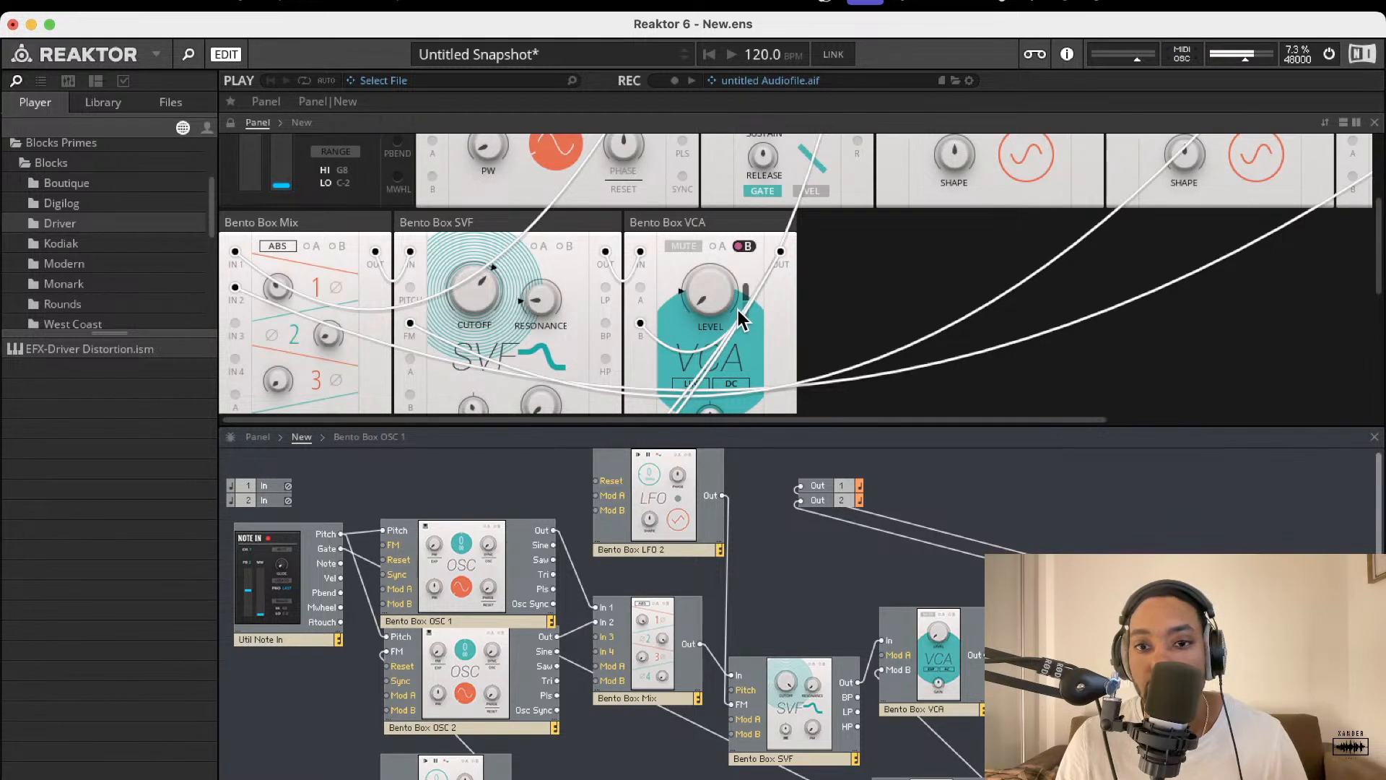
pyautogui.scroll(-3, 748, 371)
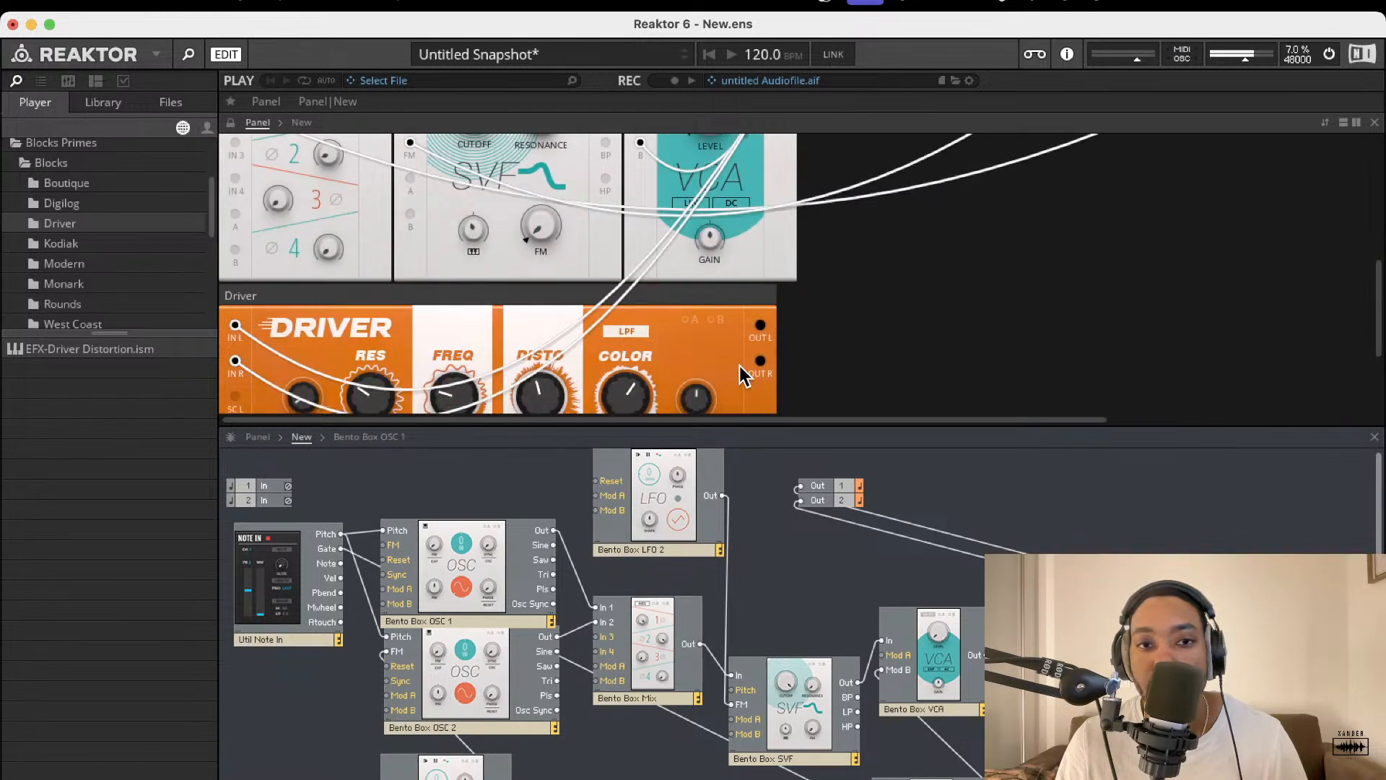
pyautogui.scroll(-2, 743, 376)
pyautogui.scroll(-2, 876, 705)
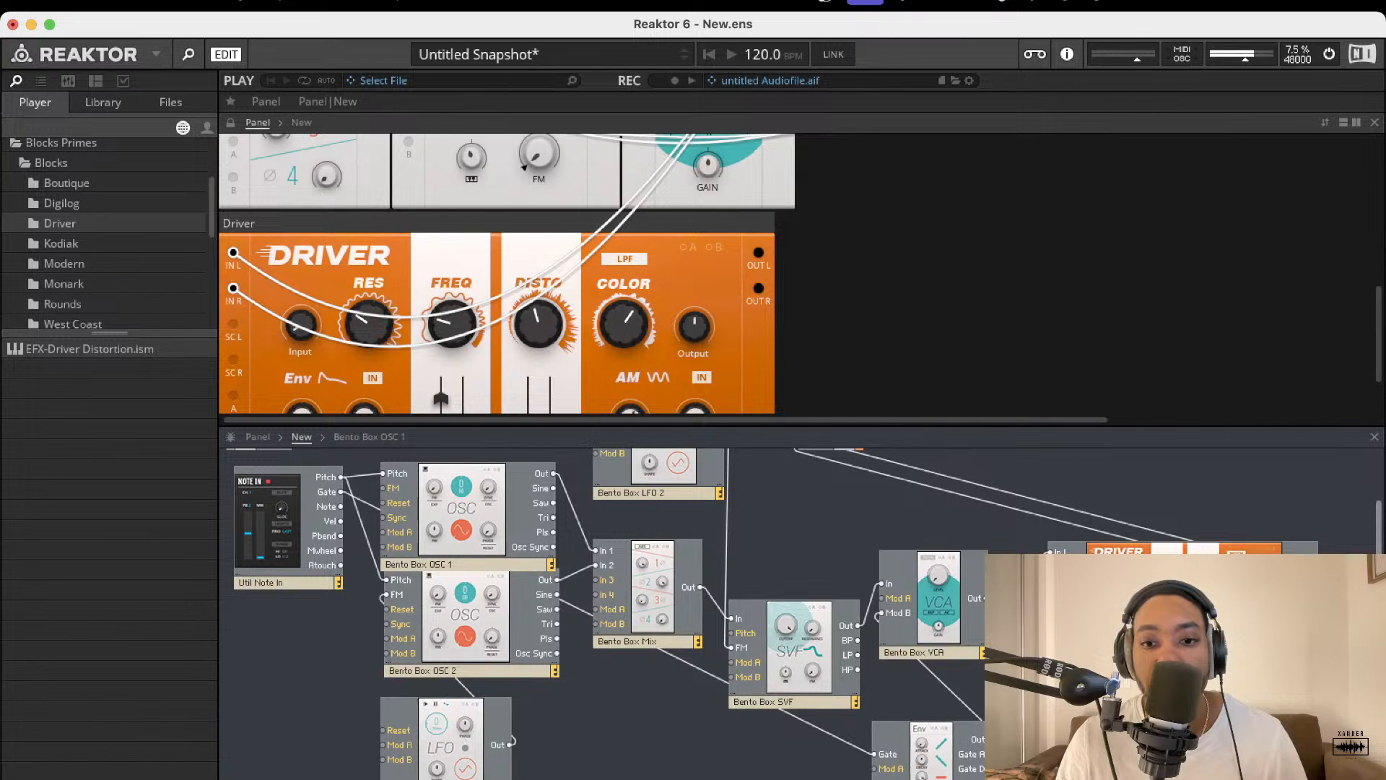
# Rename the Bento Box ADSR block as AMP ADSR and switch the audio engine off
pyautogui.moveTo(923, 755); pyautogui.dragTo(923, 751)
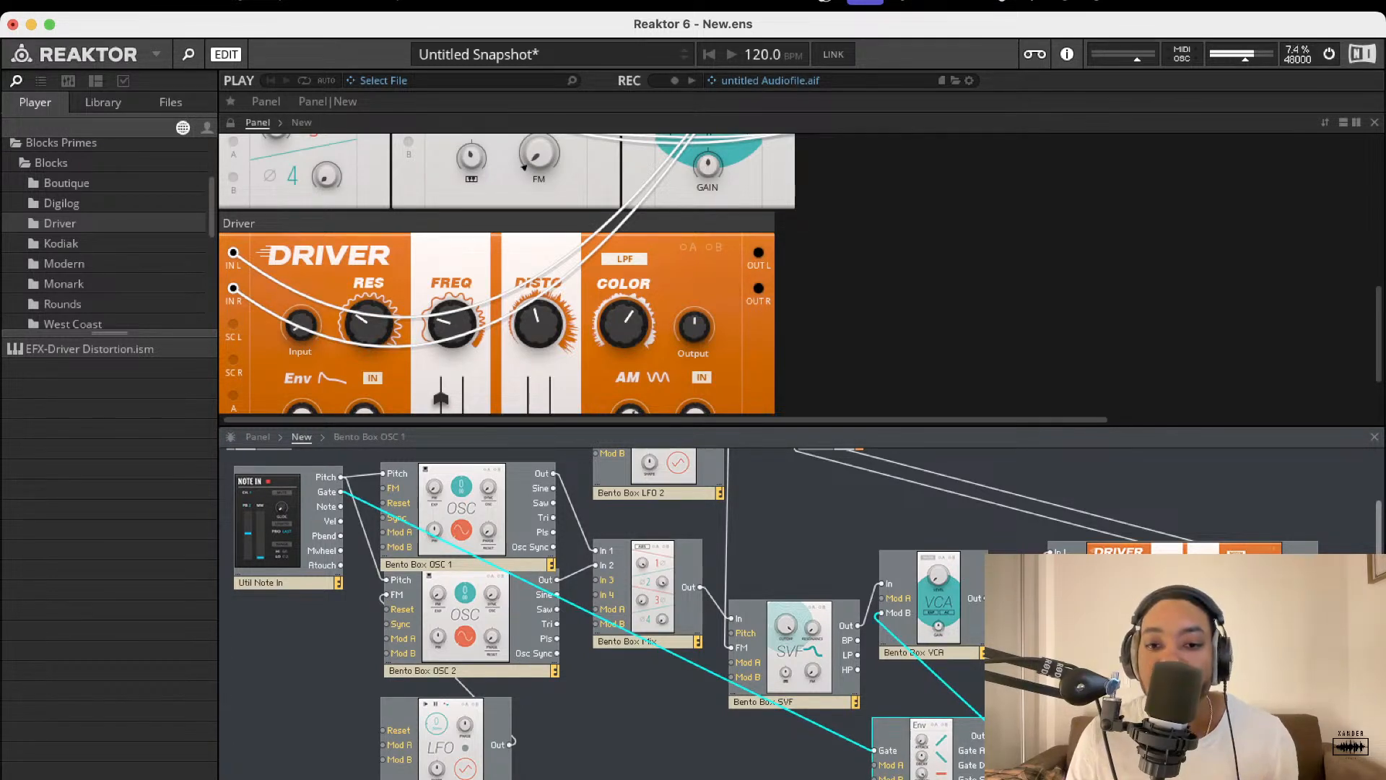
pyautogui.click(868, 756)
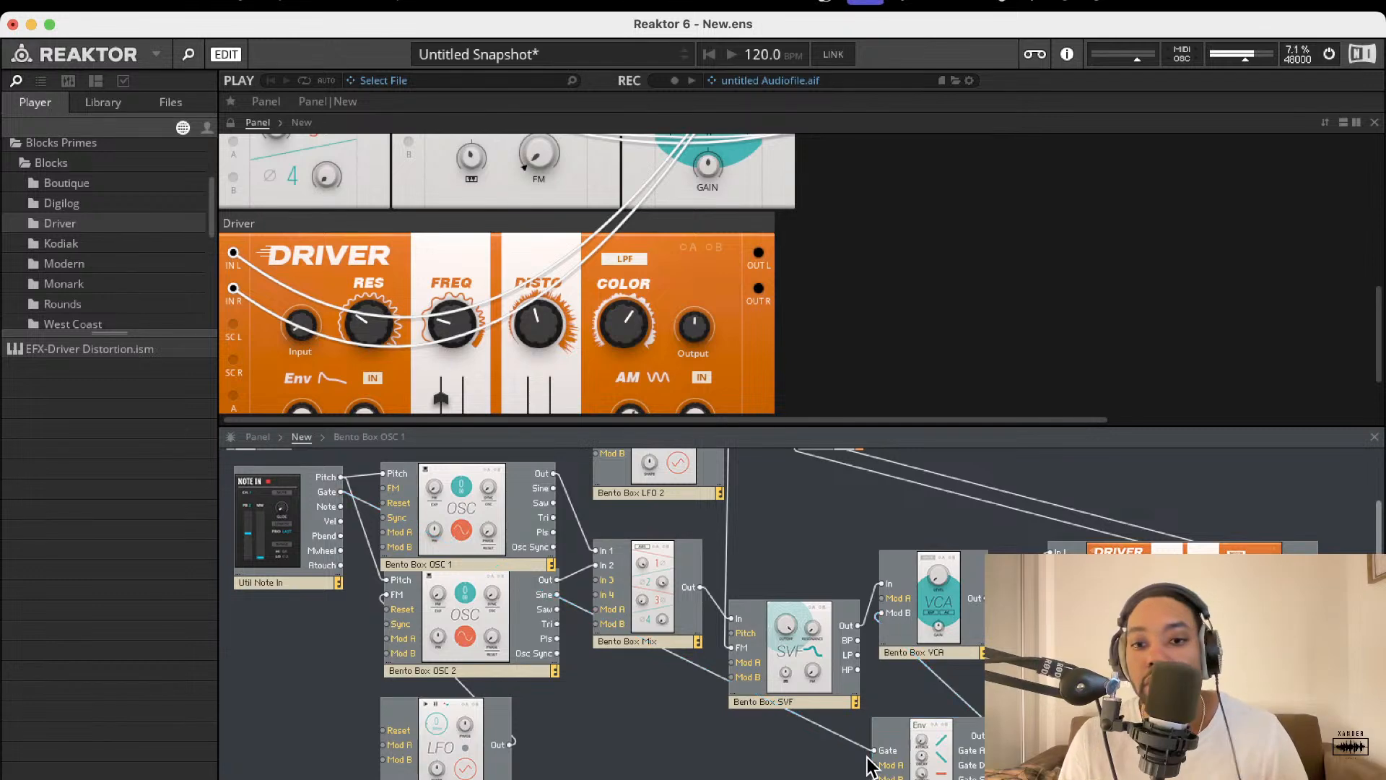
pyautogui.scroll(3, 669, 684)
pyautogui.scroll(5, 457, 289)
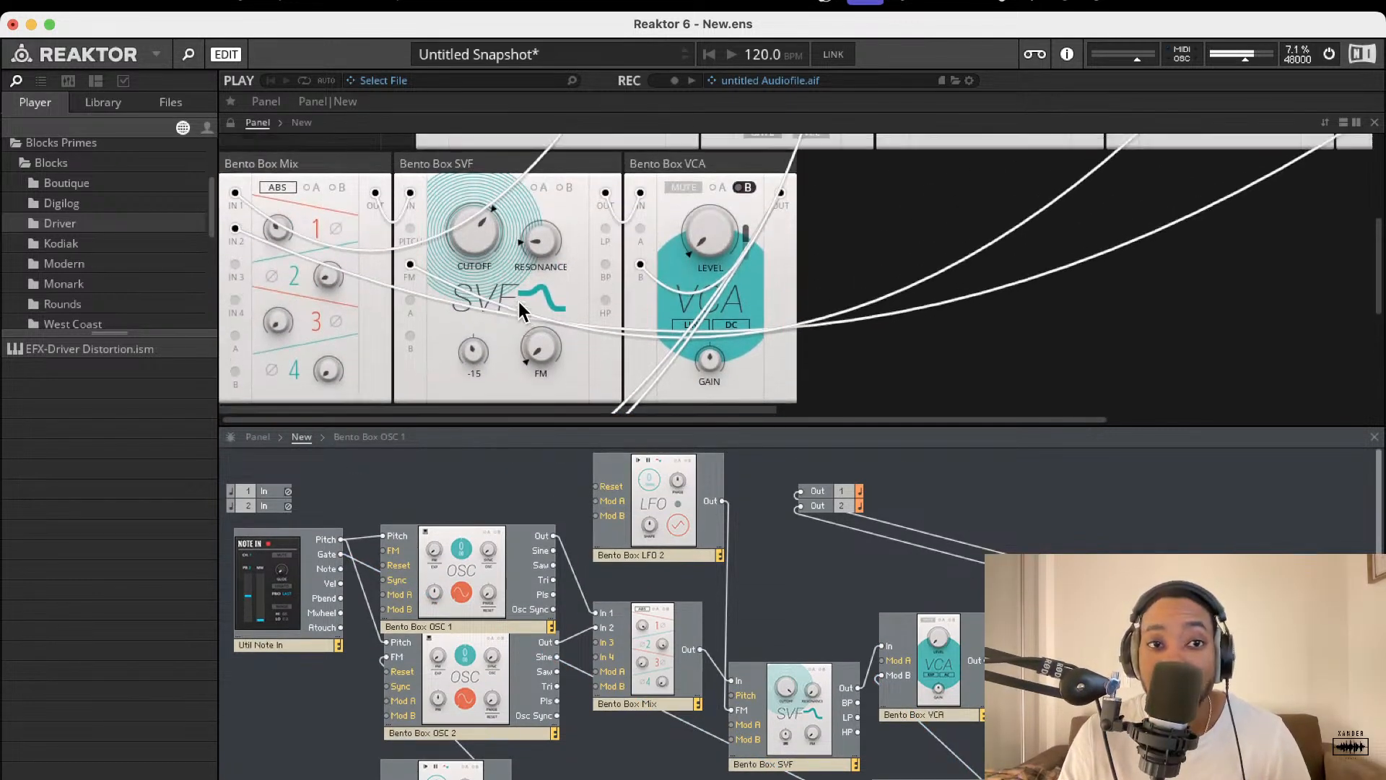
pyautogui.scroll(1, 518, 301)
pyautogui.click(1331, 53)
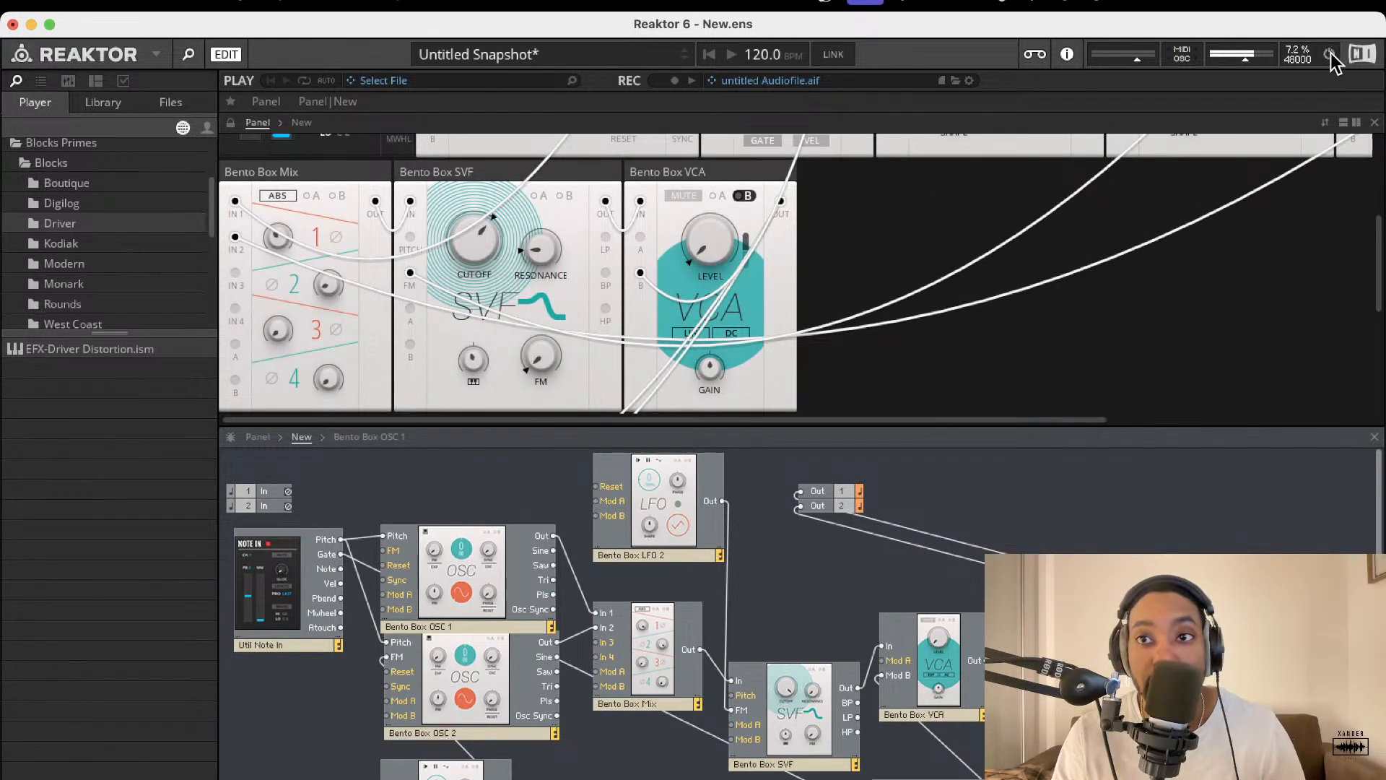
pyautogui.scroll(1, 249, 339)
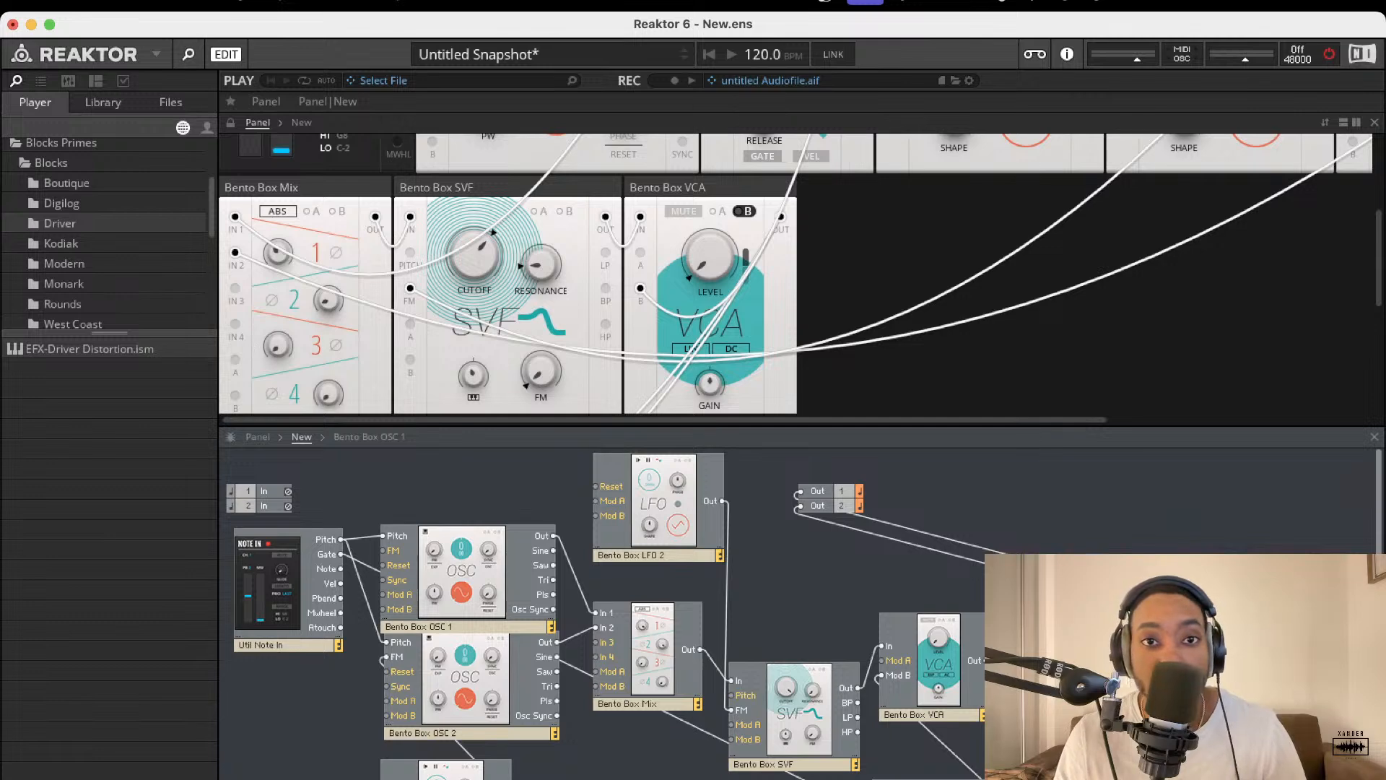
pyautogui.scroll(5, 928, 214)
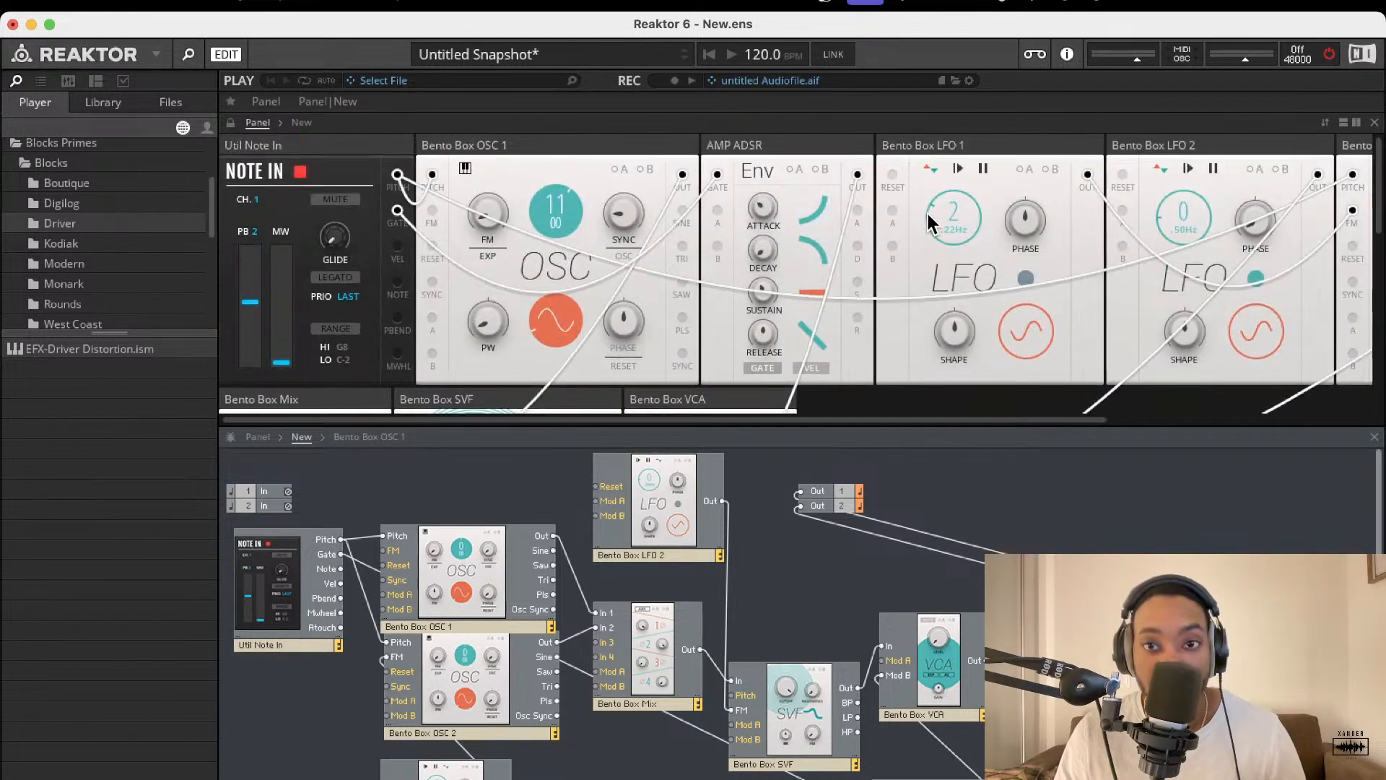
# Move the OSC 2 block's panel between OSC 1 and the AMP ADSR, and switch the audio engine back on
pyautogui.hscroll(5, 886, 175)
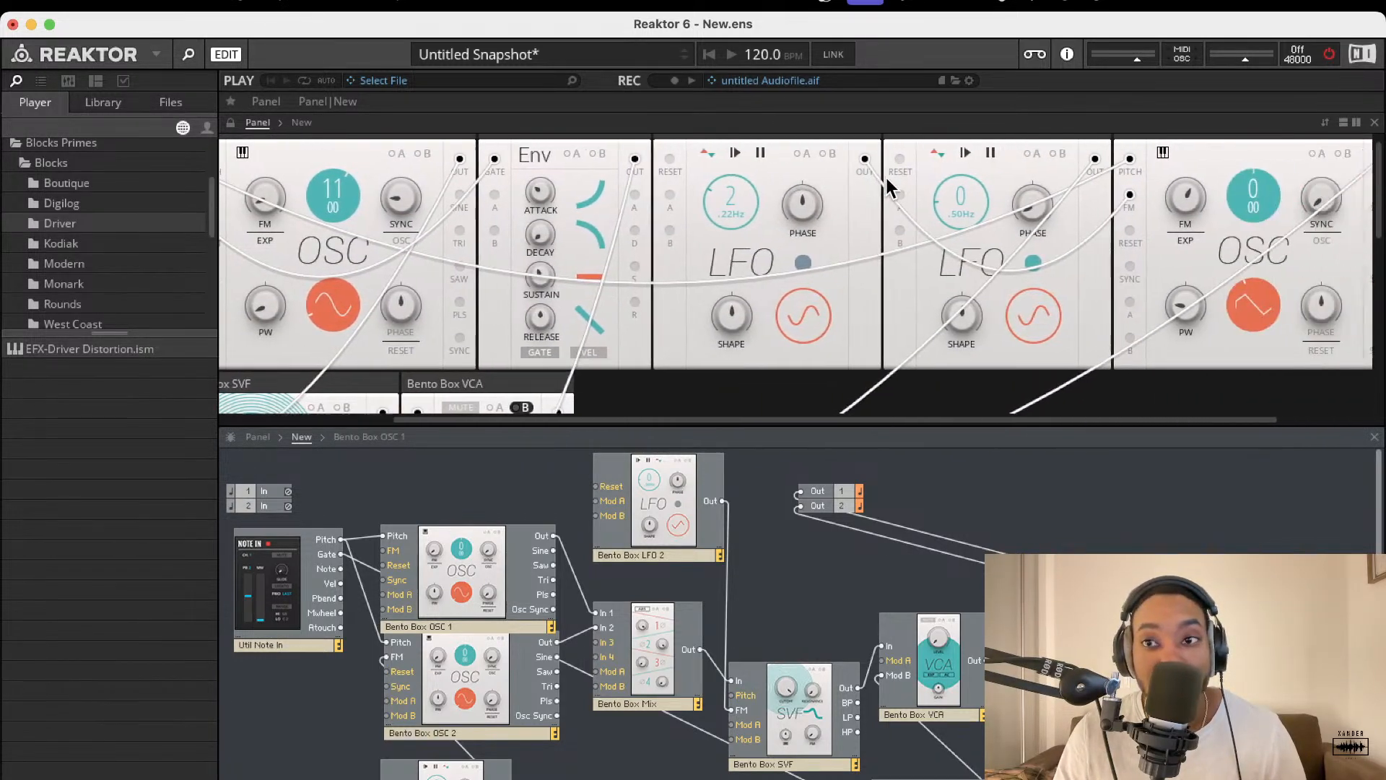
pyautogui.hscroll(6, 885, 175)
pyautogui.moveTo(1091, 153); pyautogui.dragTo(448, 126)
pyautogui.hscroll(-5, 751, 209)
pyautogui.scroll(-2, 750, 209)
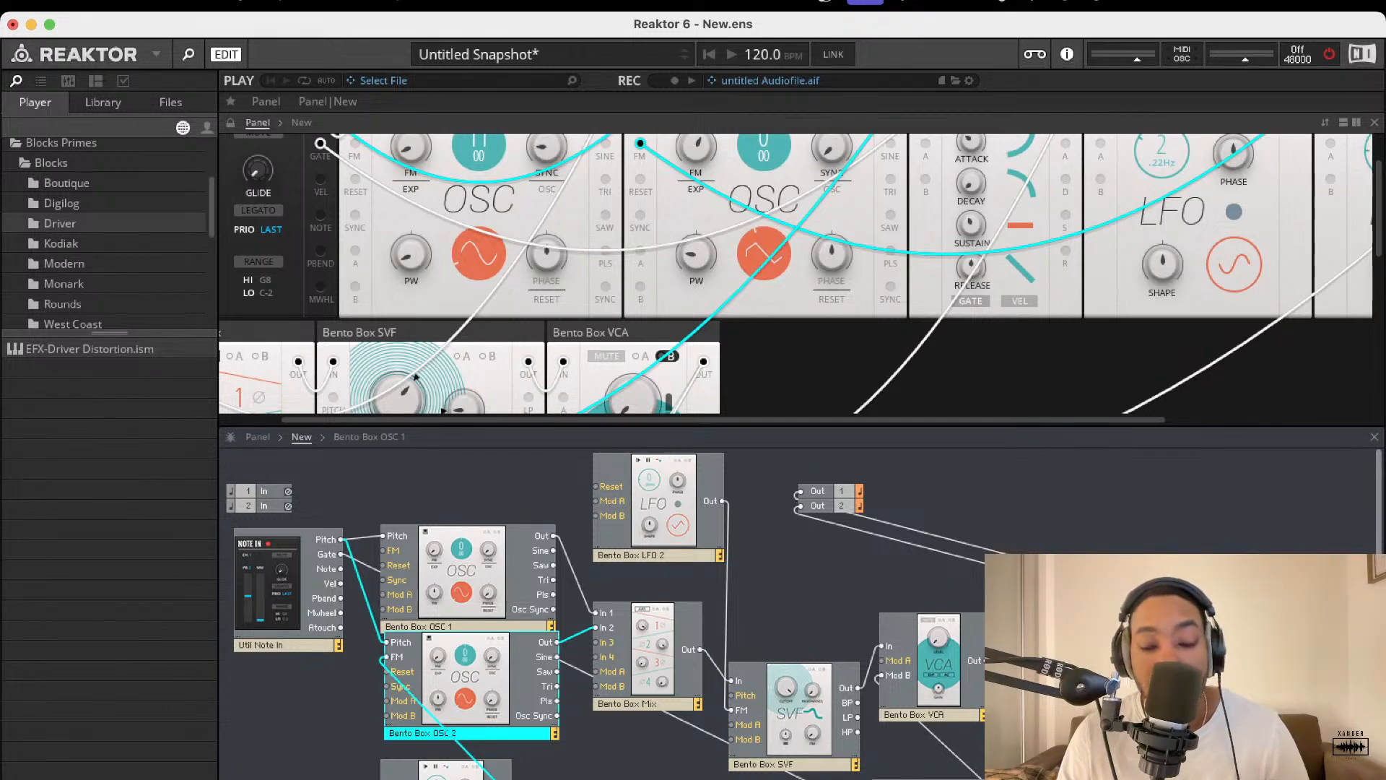
pyautogui.click(1329, 54)
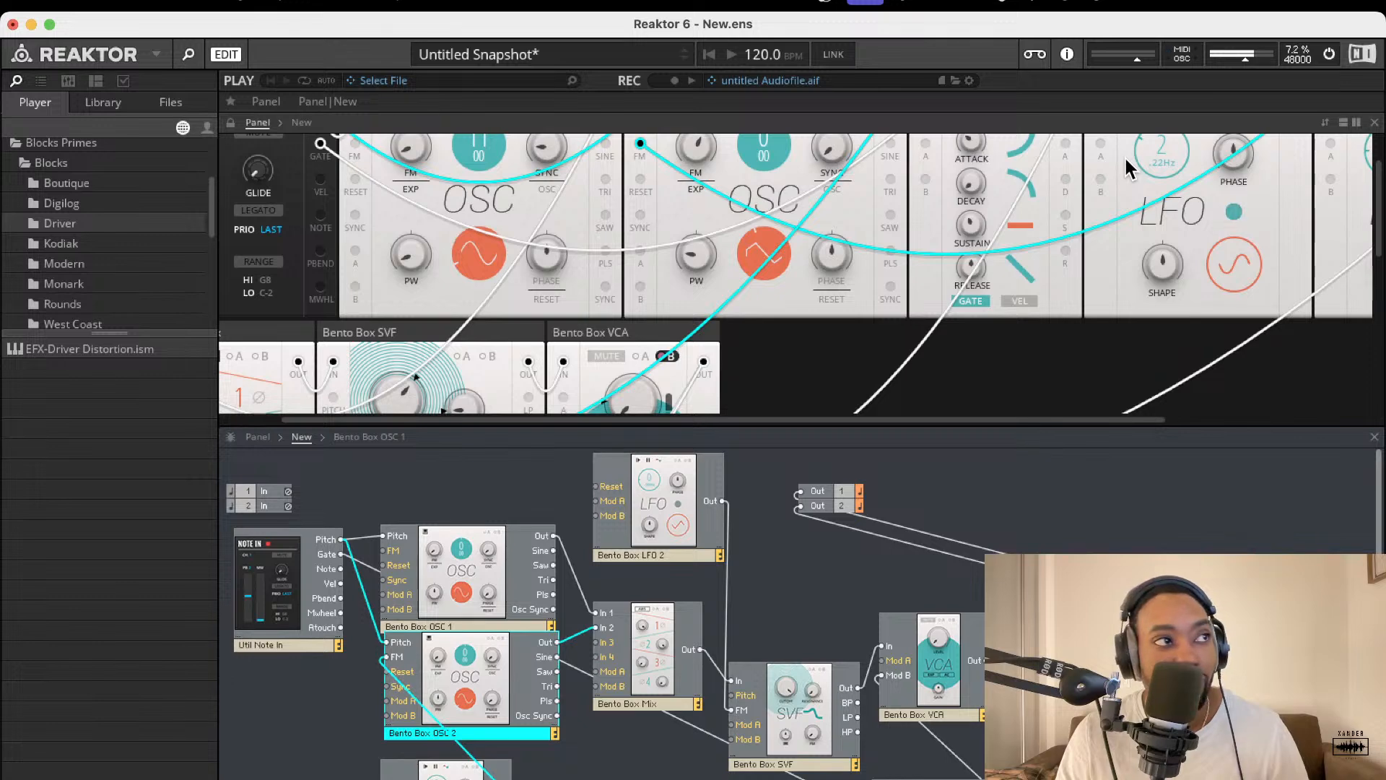
# Lower OSC 2's pitch to -20 and look over the filter and VCA settings
pyautogui.scroll(3, 1075, 316)
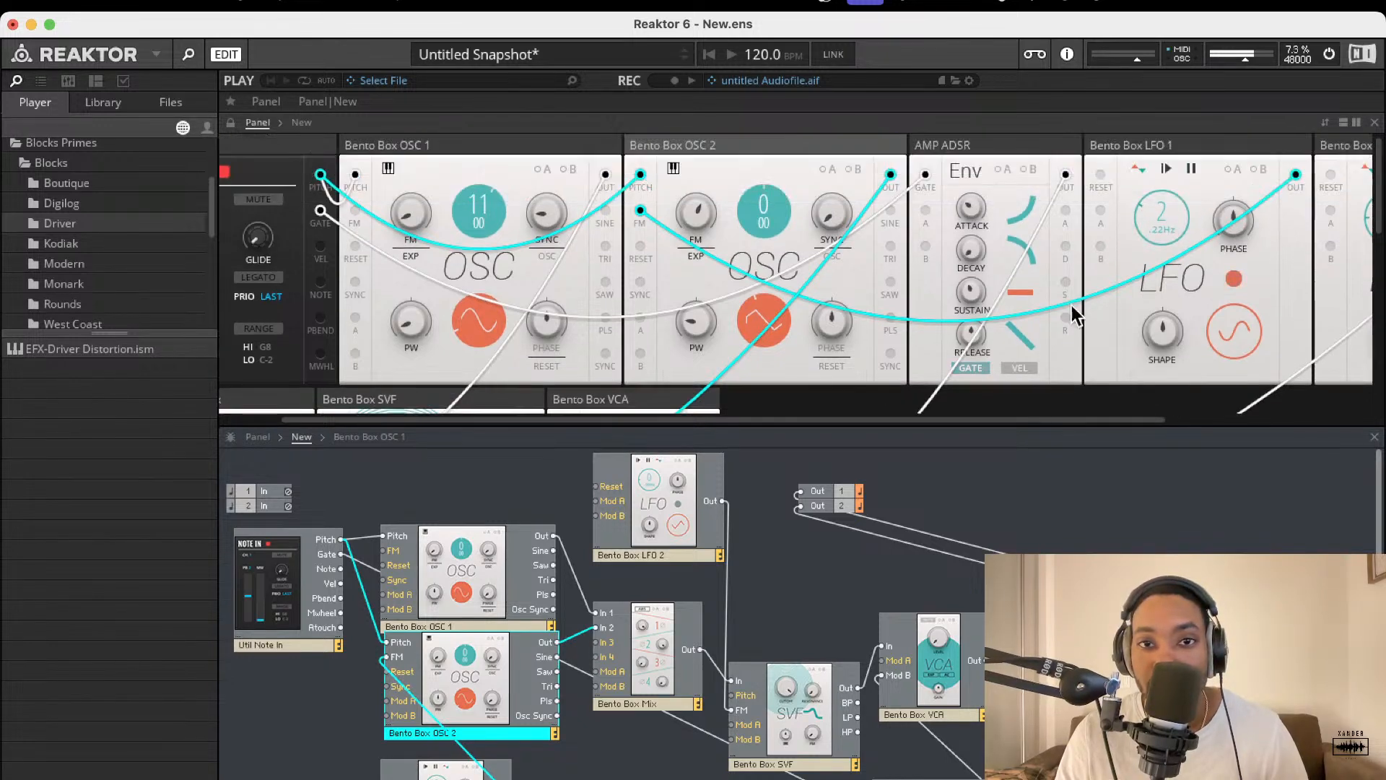
pyautogui.moveTo(769, 208); pyautogui.dragTo(753, 362)
pyautogui.scroll(-5, 687, 289)
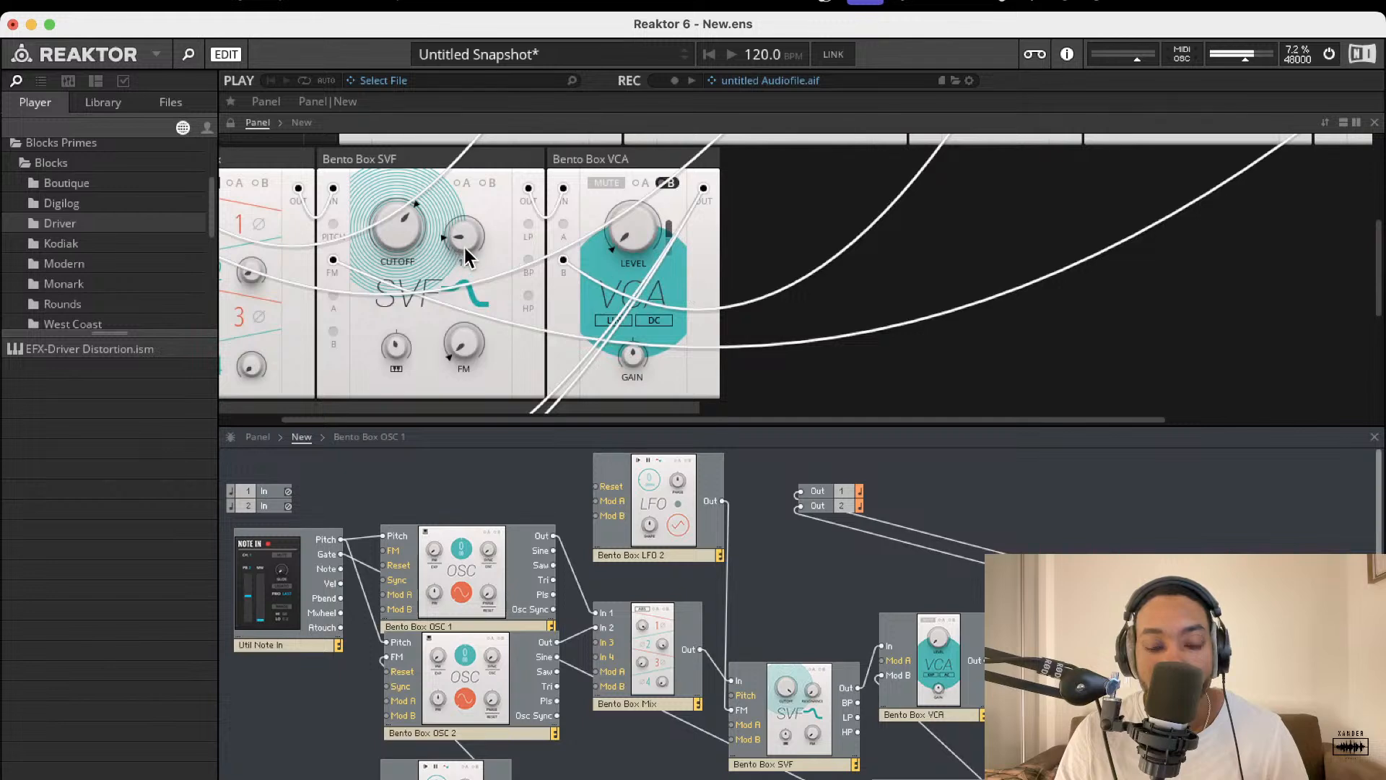
pyautogui.scroll(2, 457, 245)
pyautogui.hscroll(-2, 457, 246)
pyautogui.scroll(-2, 814, 559)
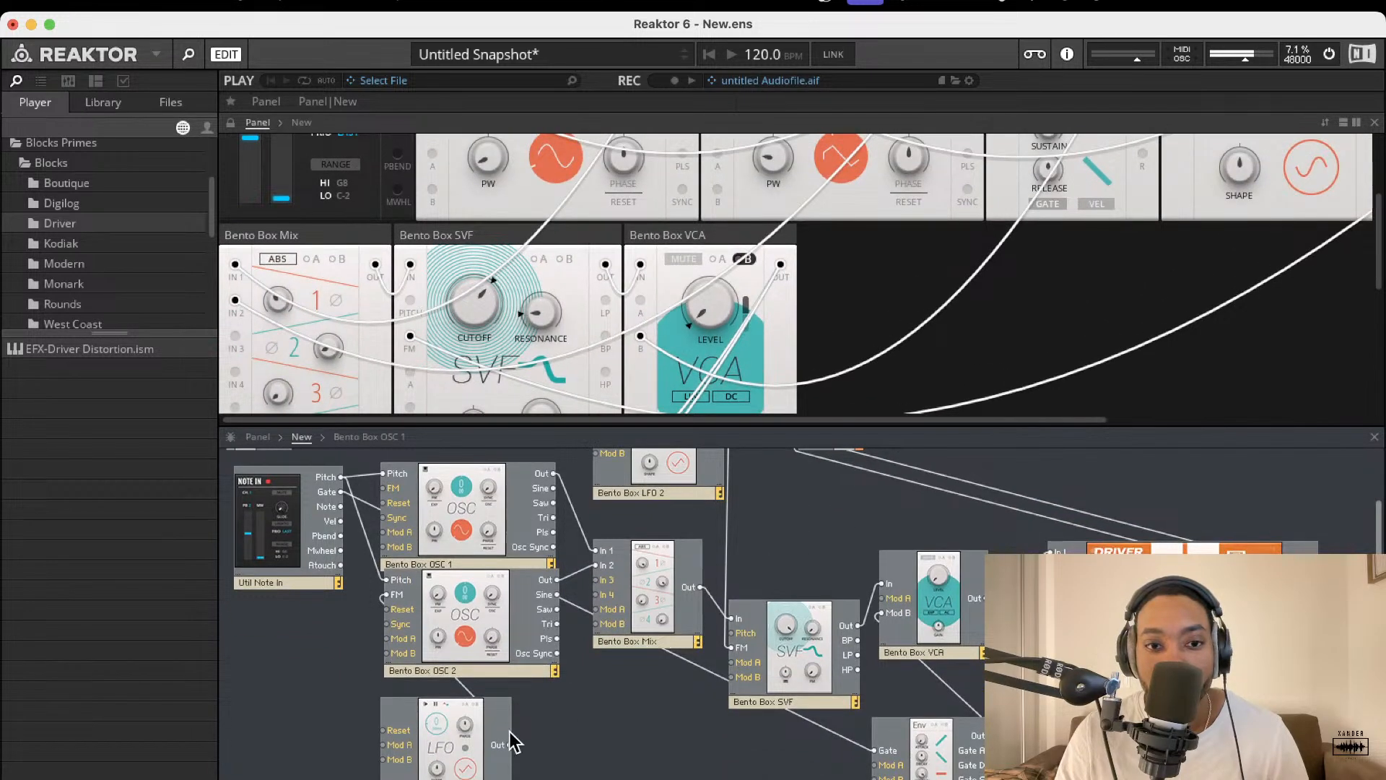
# Set LFO 1's rate to 0.13 Hz and LFO 2's to about 46 Hz, and reset OSC 2's pitch to 0
pyautogui.click(457, 735)
pyautogui.scroll(2, 484, 732)
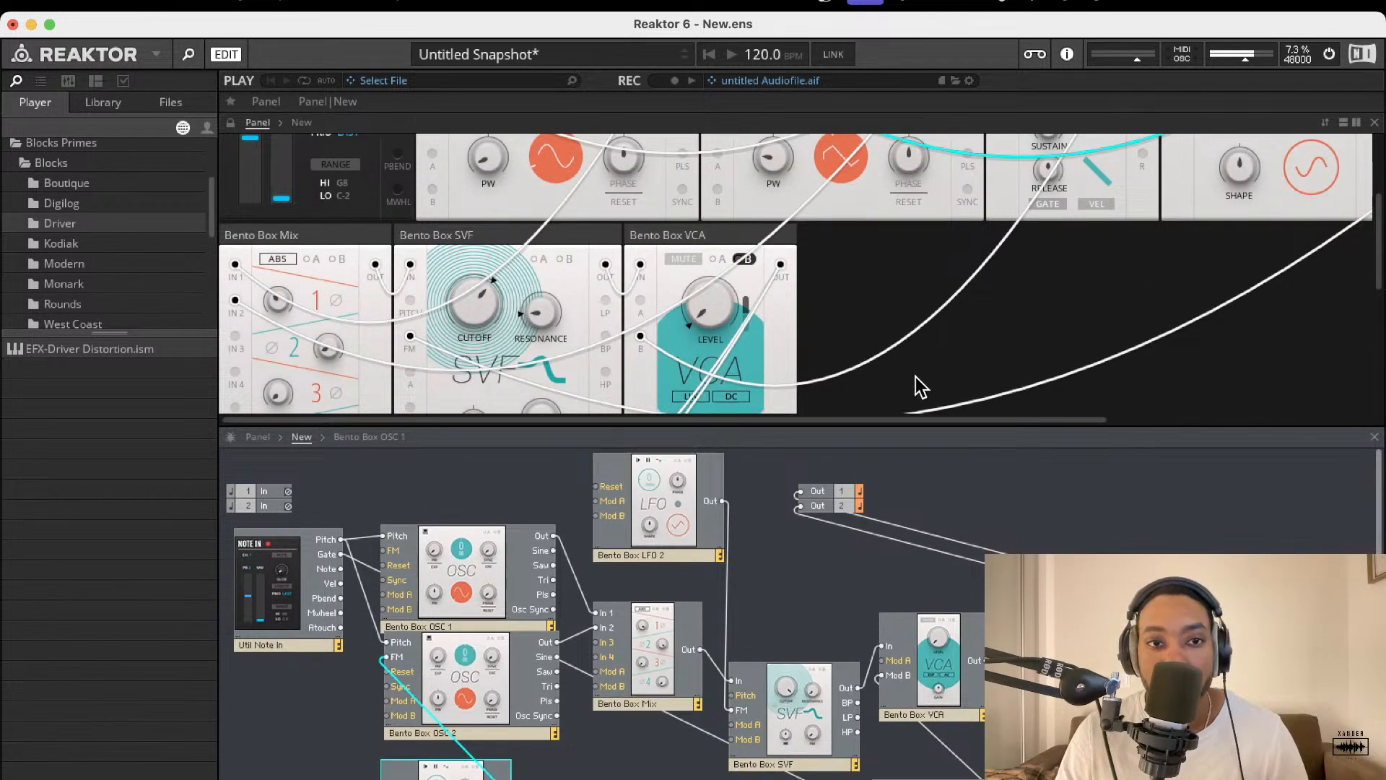
pyautogui.scroll(4, 919, 383)
pyautogui.hscroll(1, 919, 384)
pyautogui.hscroll(4, 1128, 278)
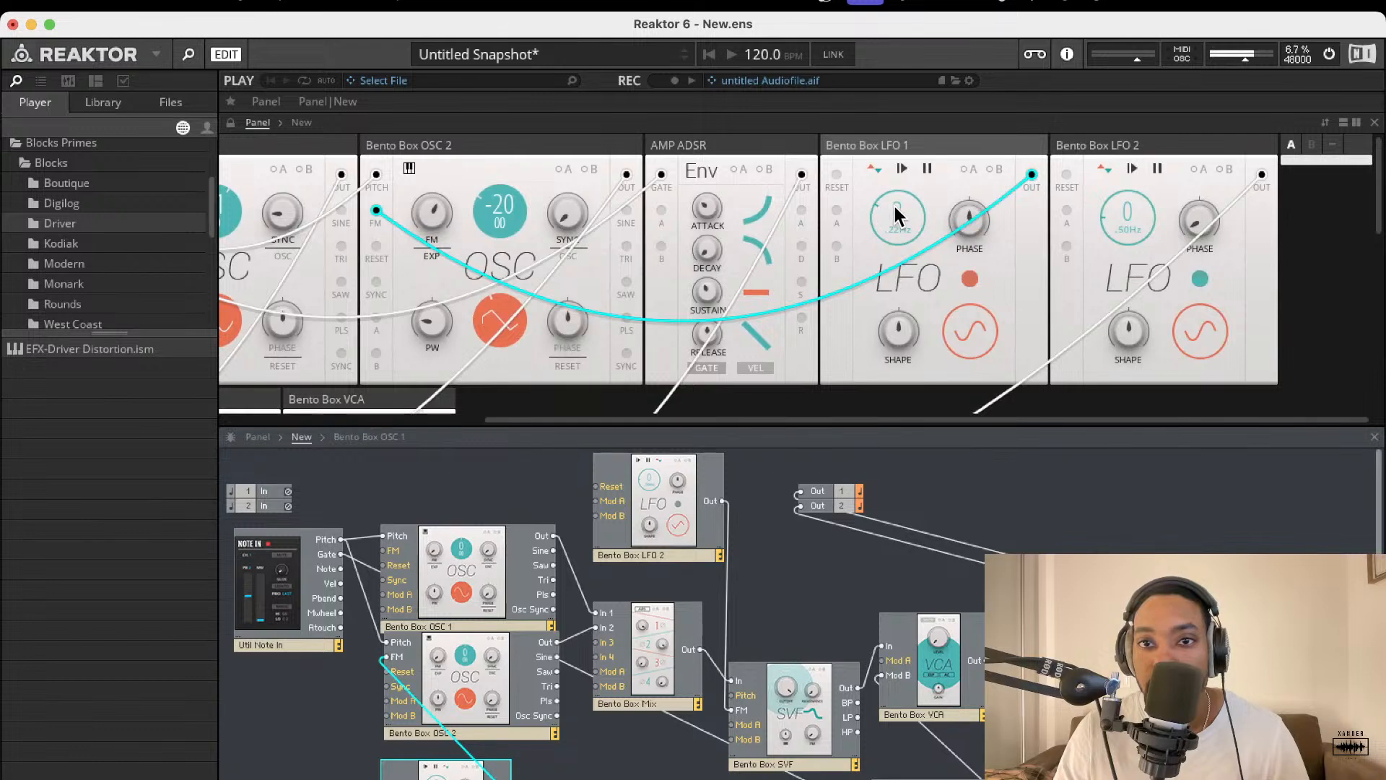
pyautogui.moveTo(895, 208); pyautogui.dragTo(815, 249)
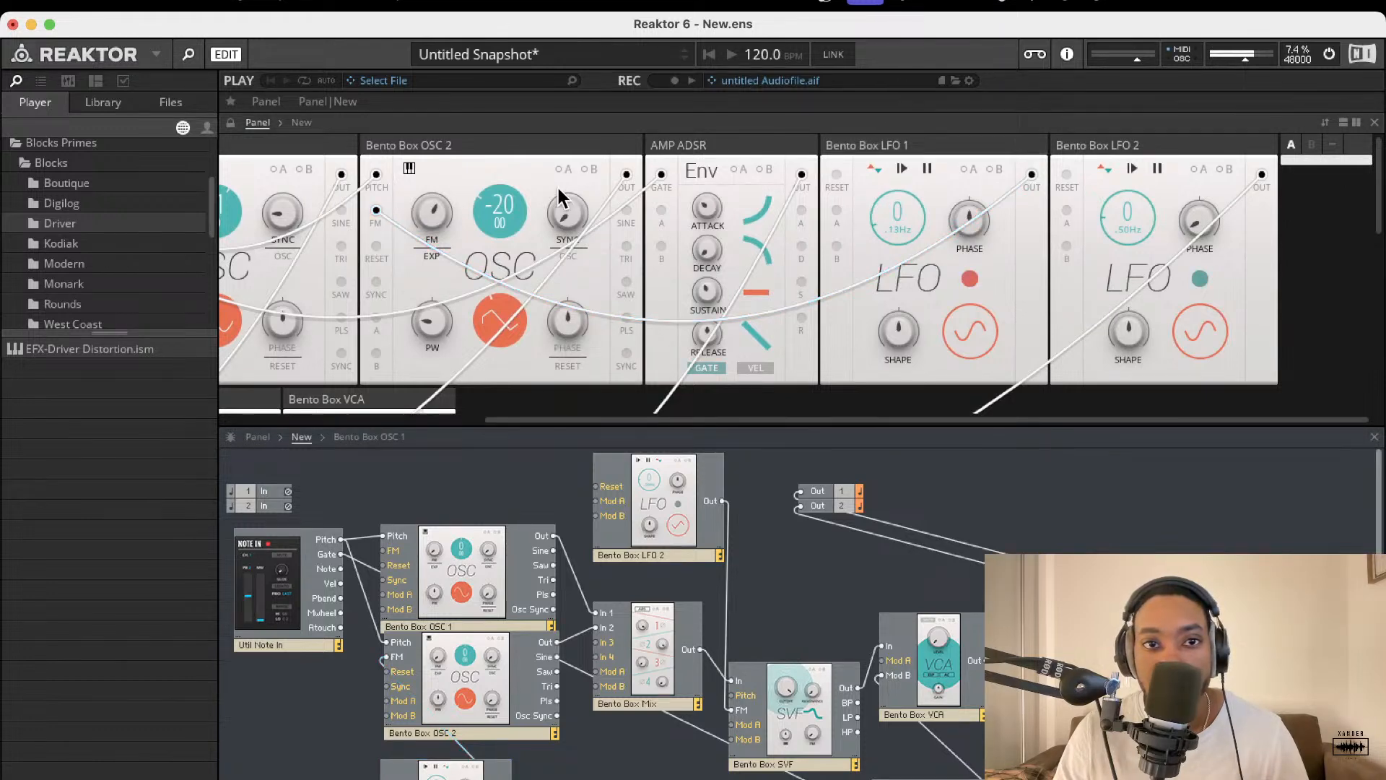
pyautogui.doubleClick(501, 202)
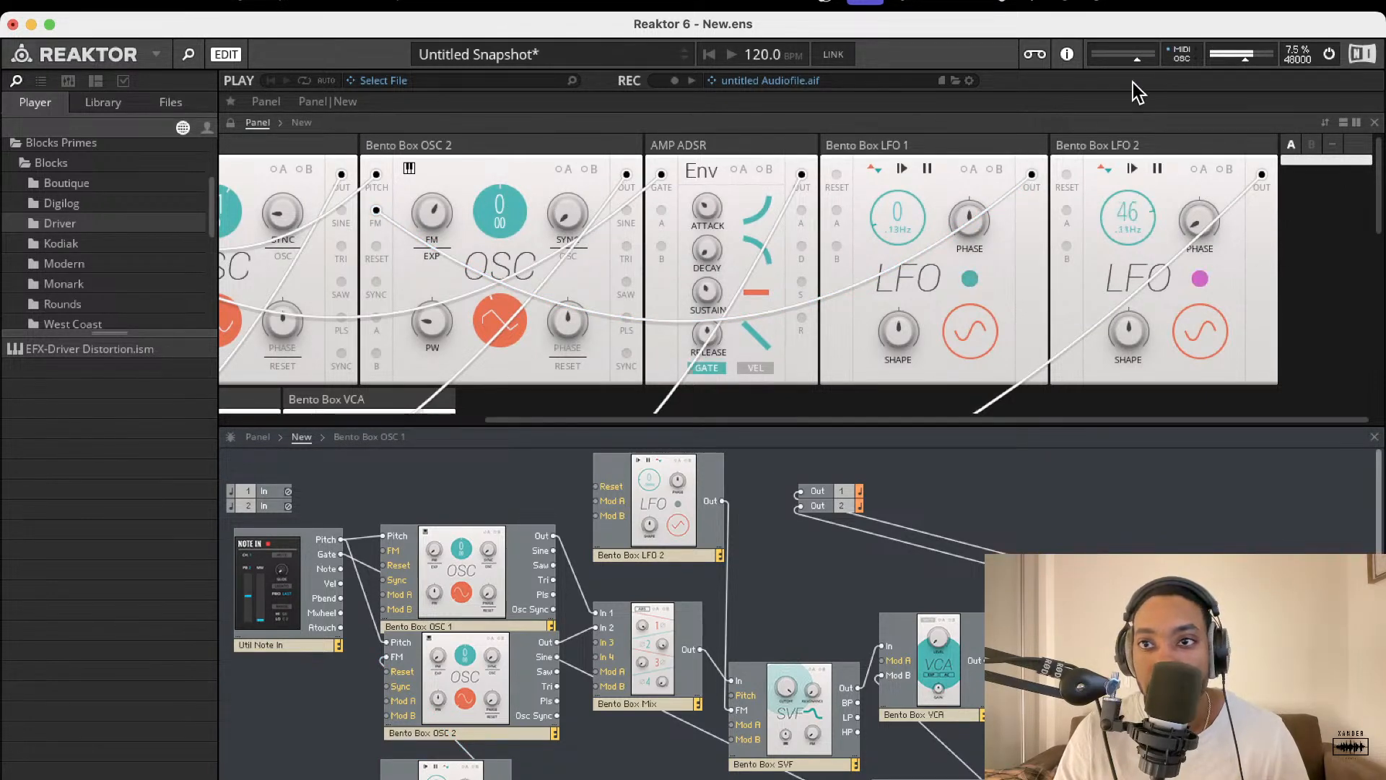
# Lower OSC 1's pitch and switch the audio engine off before leaving Reaktor
pyautogui.hscroll(-5, 1032, 200)
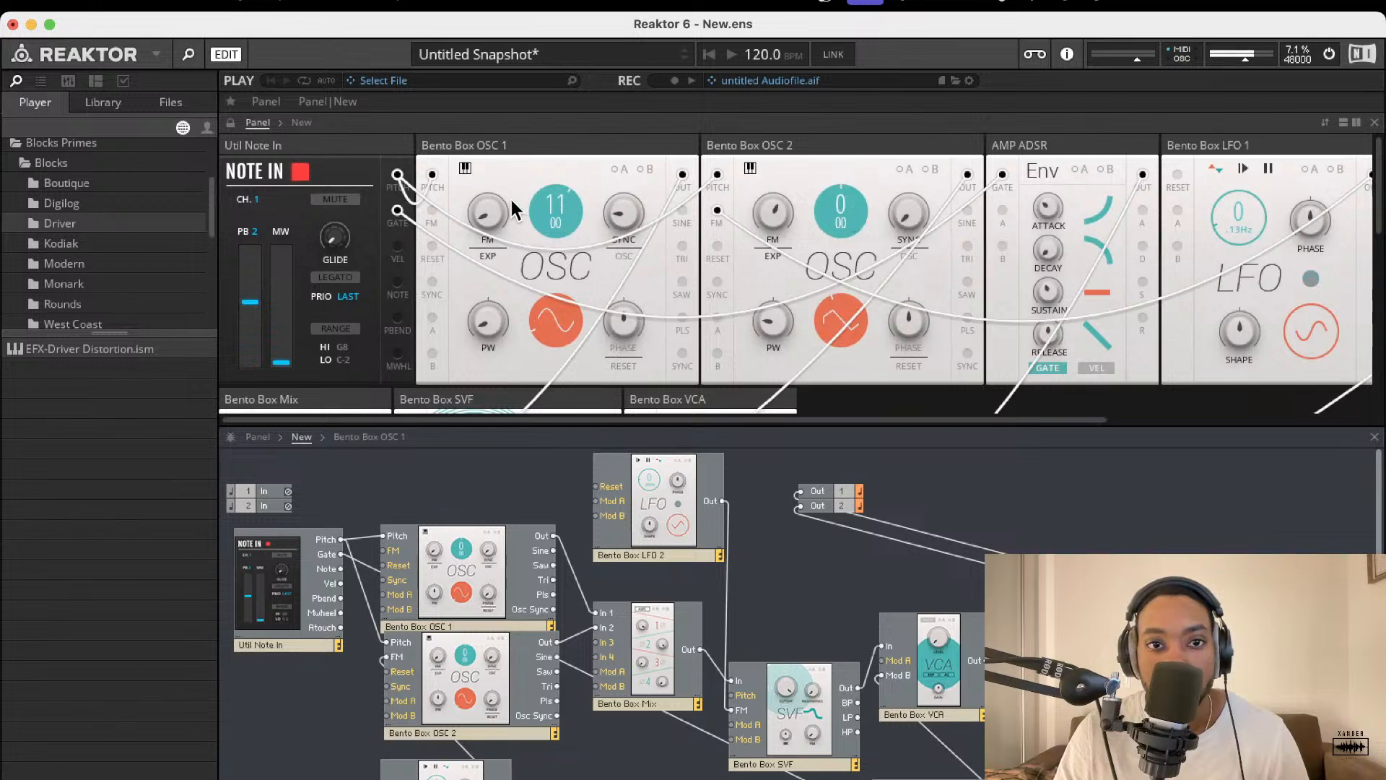
pyautogui.moveTo(541, 208); pyautogui.dragTo(530, 291)
pyautogui.scroll(-1, 588, 269)
pyautogui.scroll(-5, 588, 275)
pyautogui.scroll(3, 722, 289)
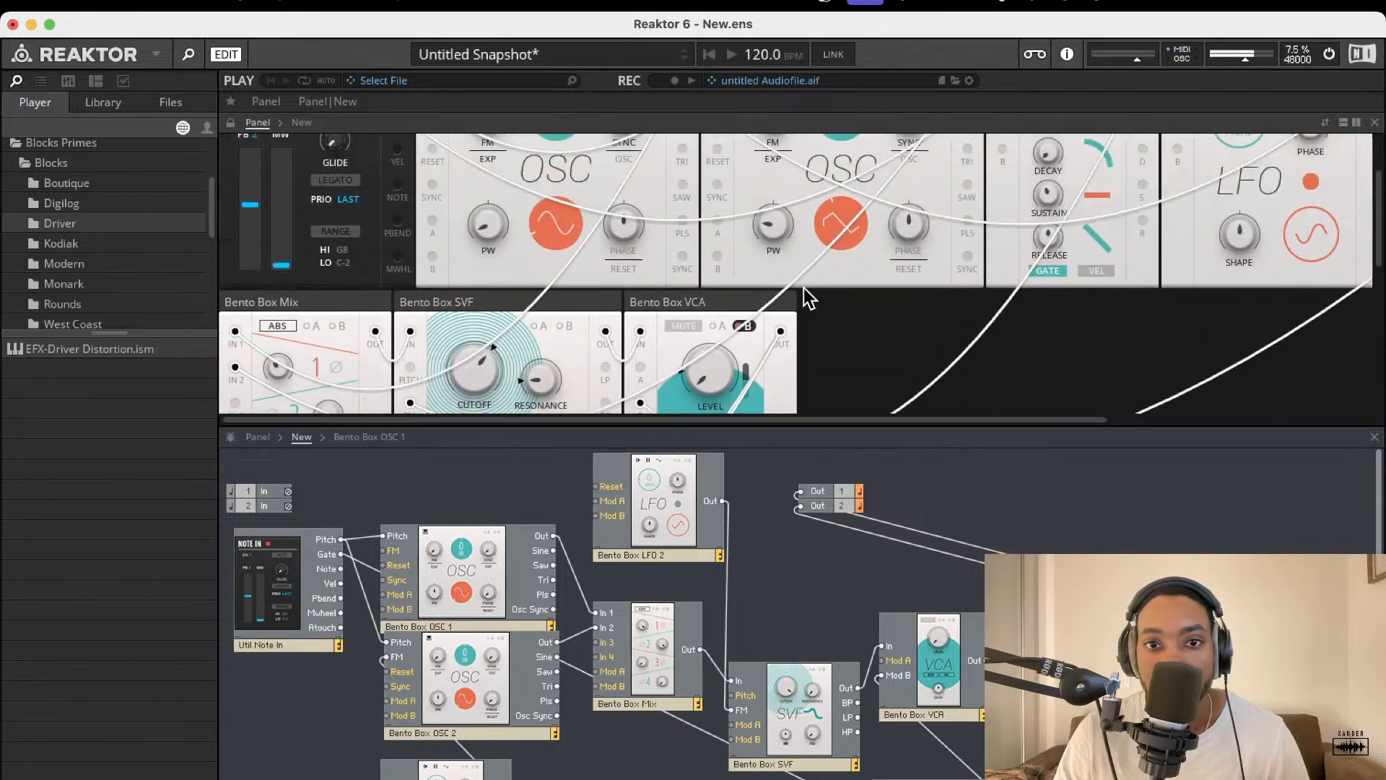
pyautogui.scroll(-2, 734, 500)
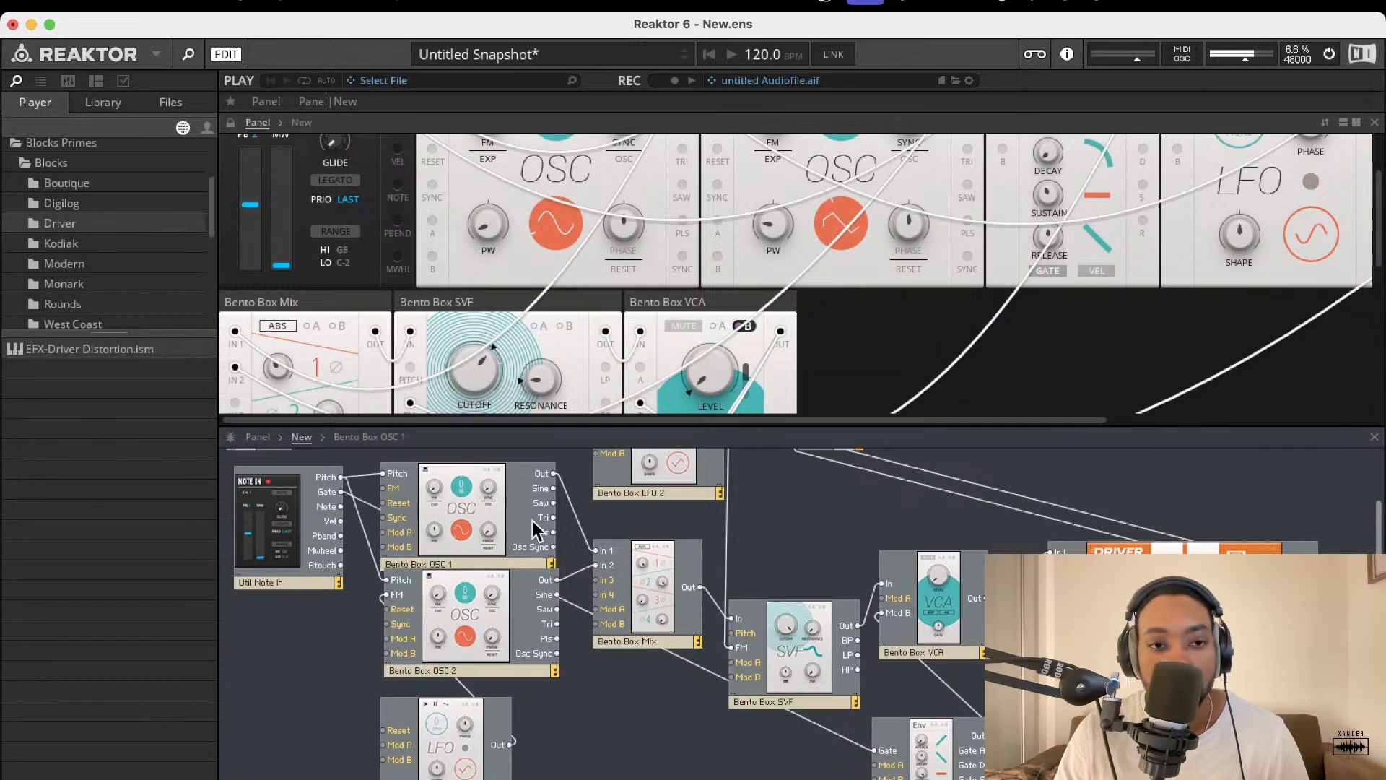
pyautogui.click(1329, 55)
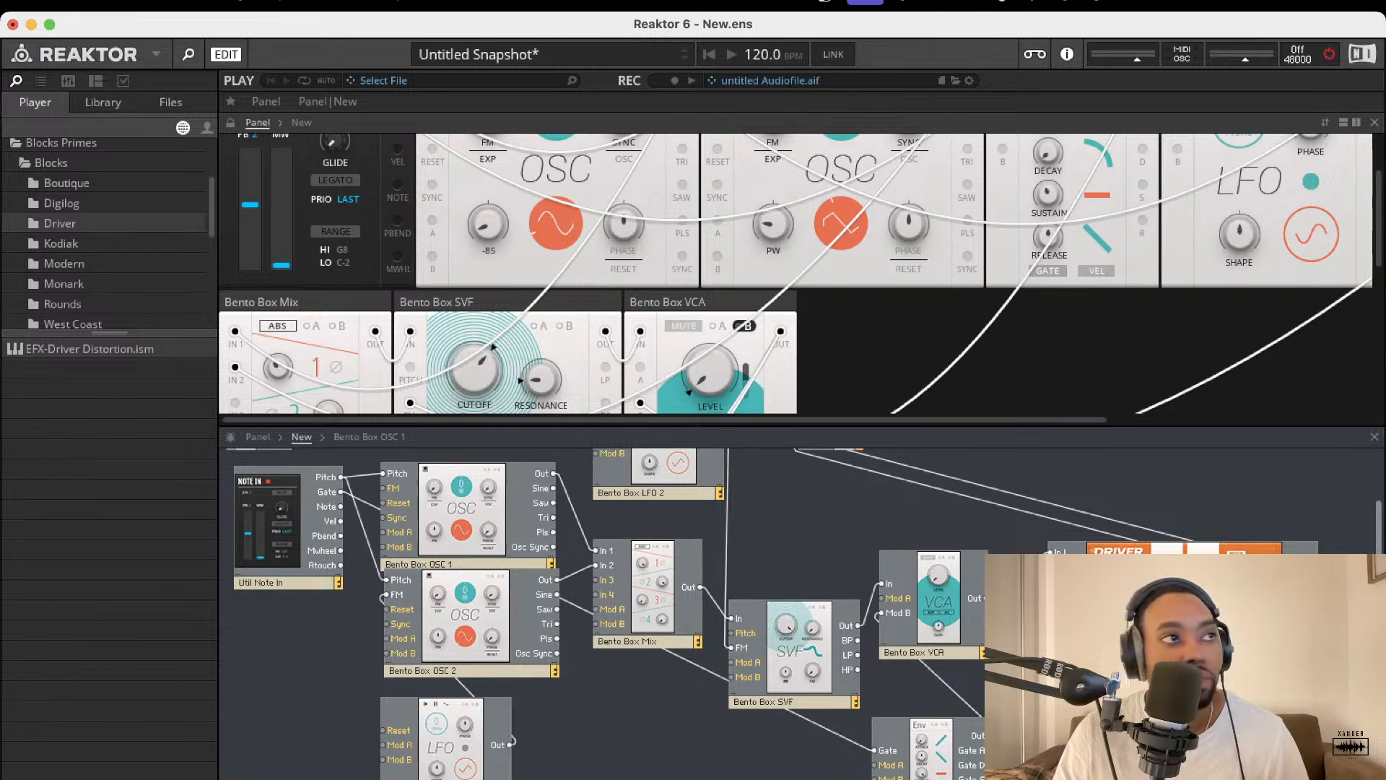
pyautogui.press('super+Tab')
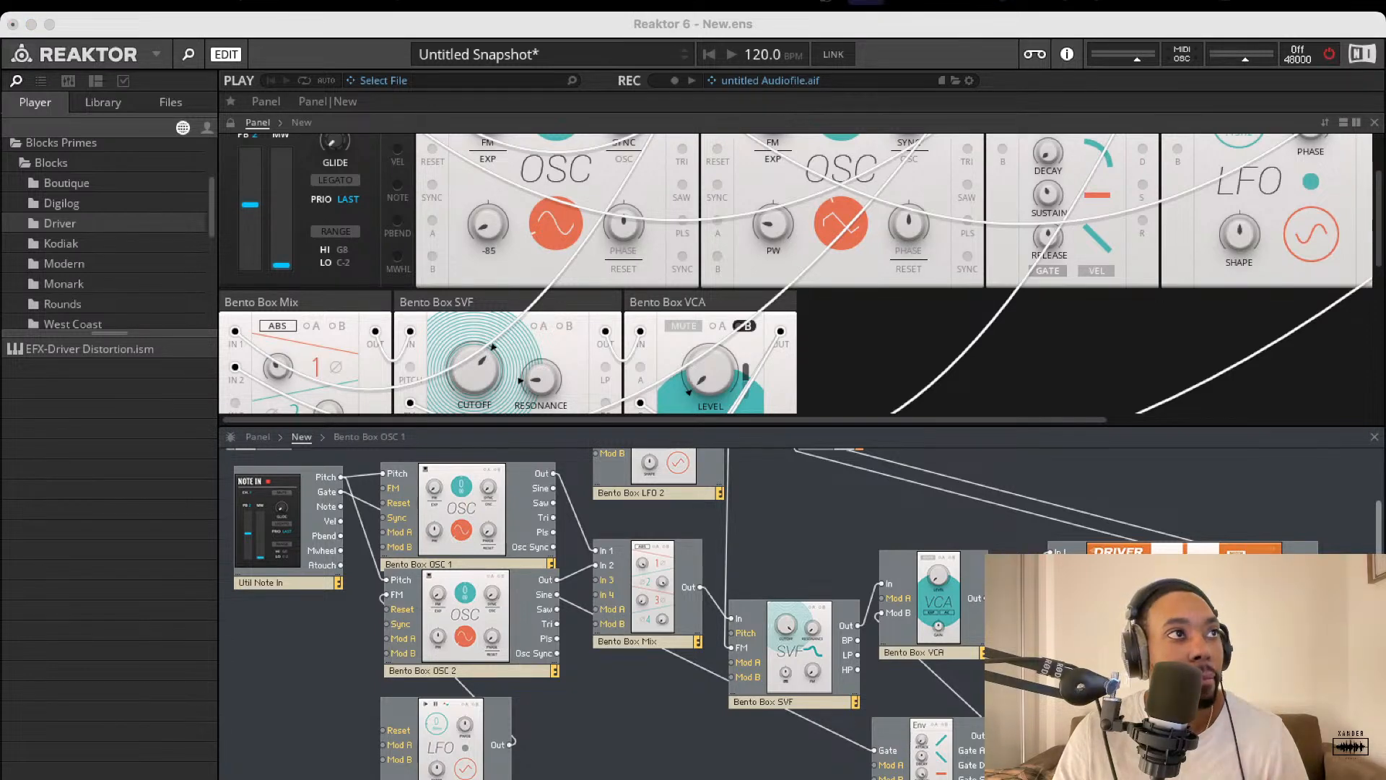